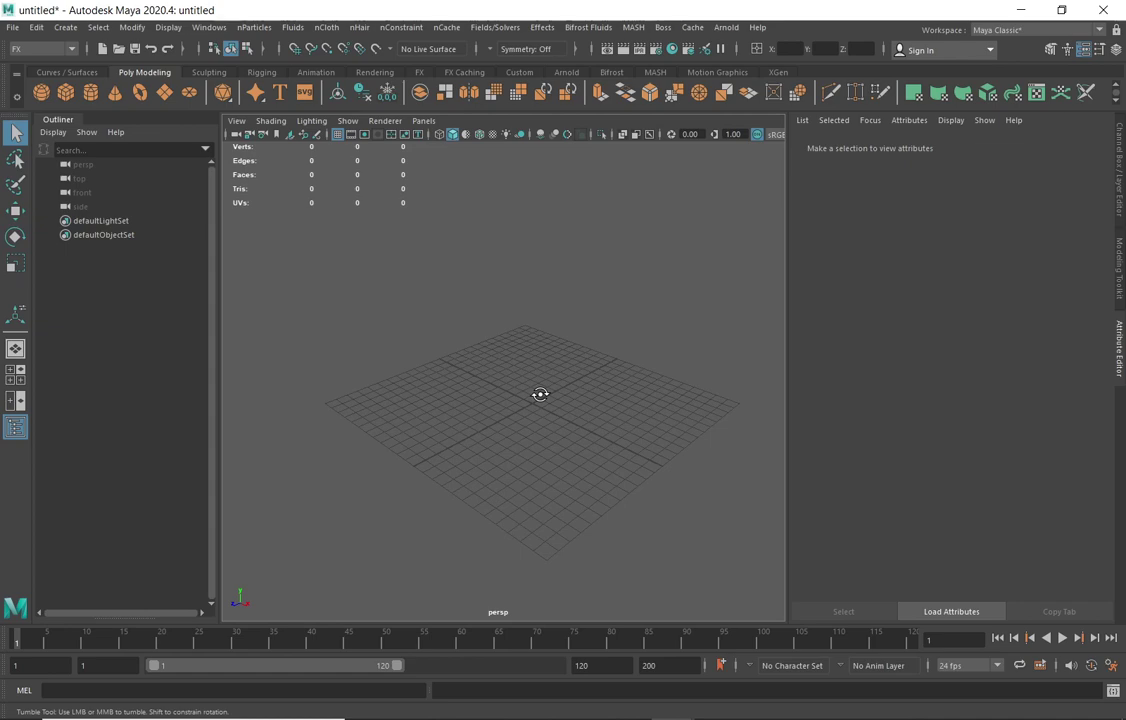
- Create a polygon cylinder at the origin and scale it into a tall, thin pole, about 0.34 in X and Z
{"action": "left_click_drag", "start_coordinate": [540, 394], "coordinate": [544, 403], "text": "alt"}
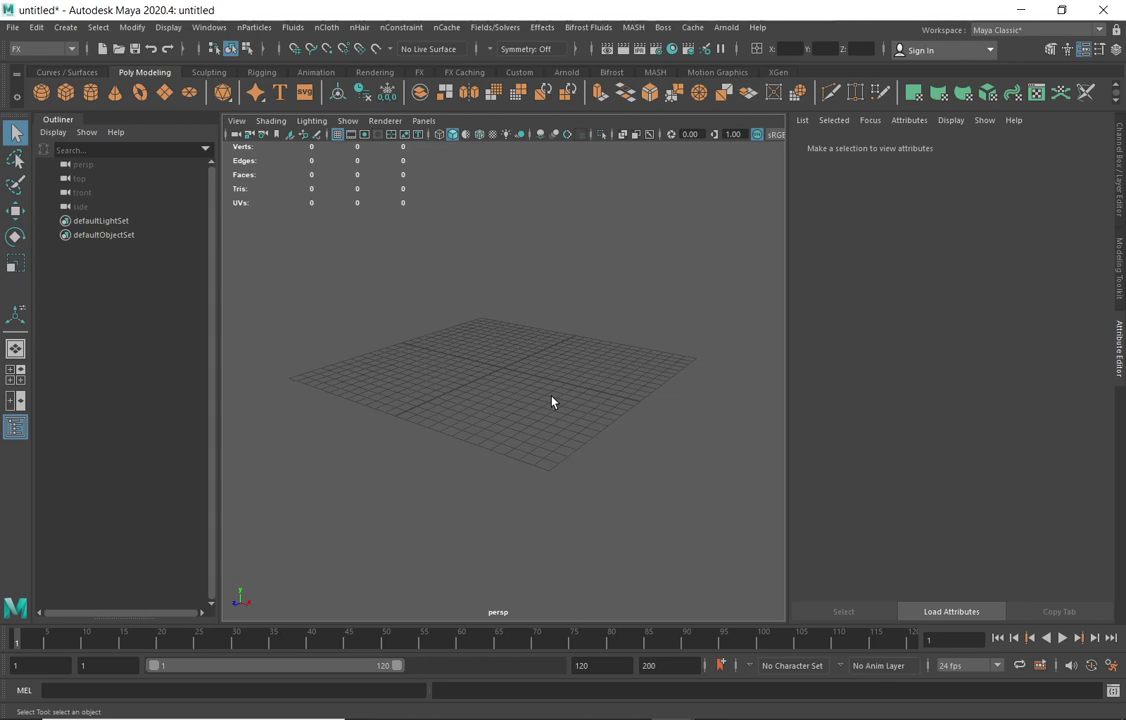
{"action": "left_click_drag", "start_coordinate": [540, 342], "coordinate": [530, 297], "text": "alt"}
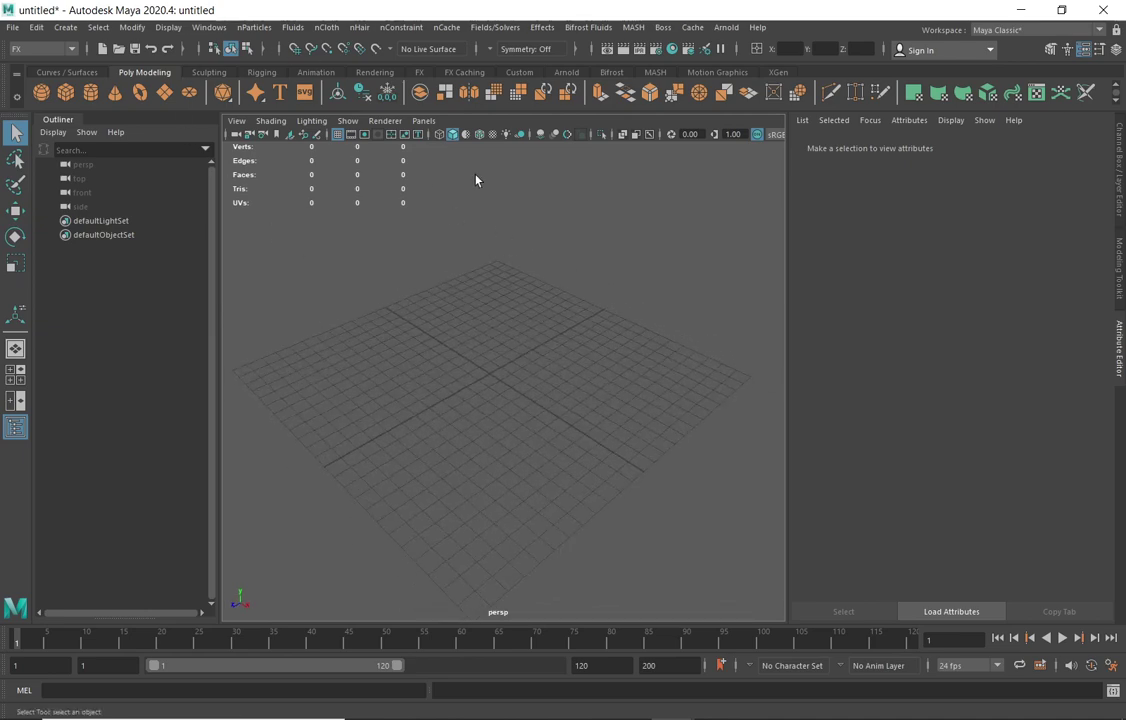
{"action": "left_click", "coordinate": [90, 92]}
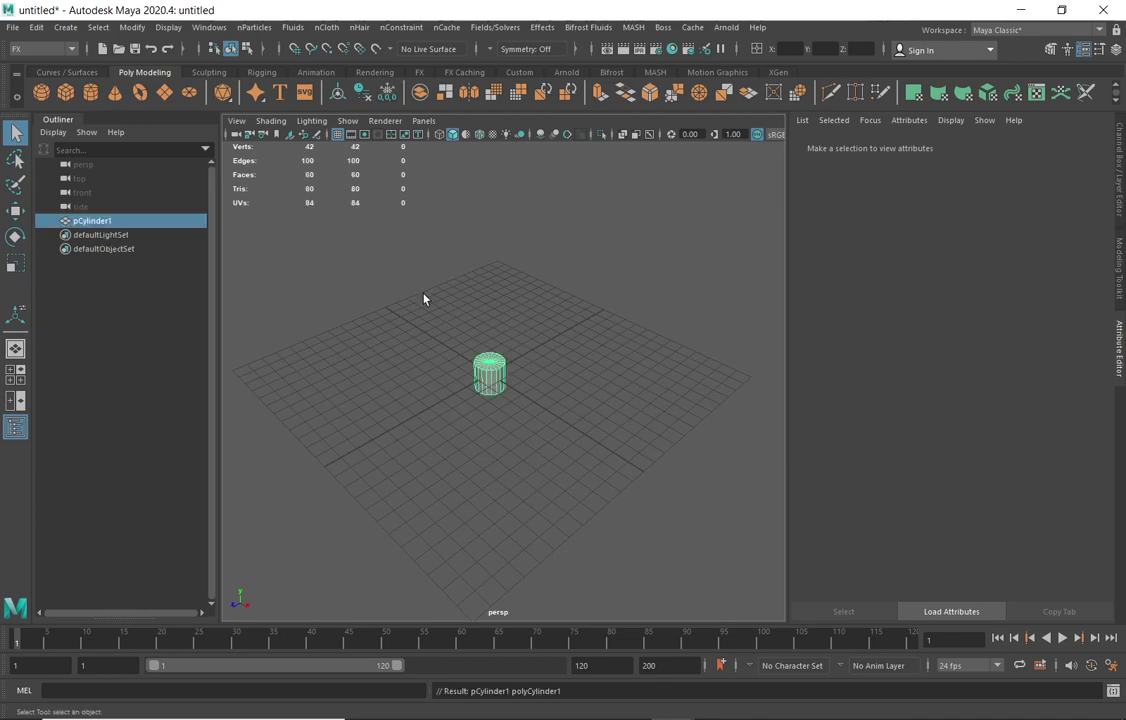
{"action": "left_click", "coordinate": [15, 262]}
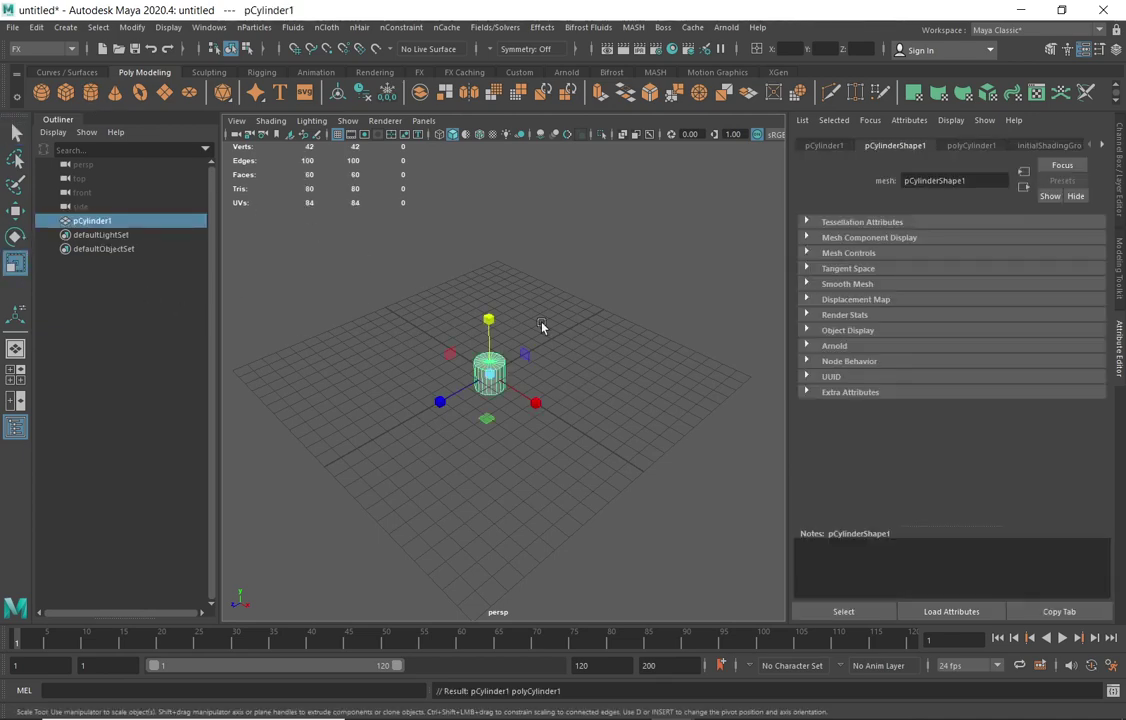
{"action": "left_click_drag", "start_coordinate": [487, 320], "coordinate": [447, 58]}
{"action": "left_click_drag", "start_coordinate": [487, 318], "coordinate": [486, 150]}
{"action": "key", "text": "ctrl+z"}
{"action": "left_click_drag", "start_coordinate": [487, 320], "coordinate": [489, 272]}
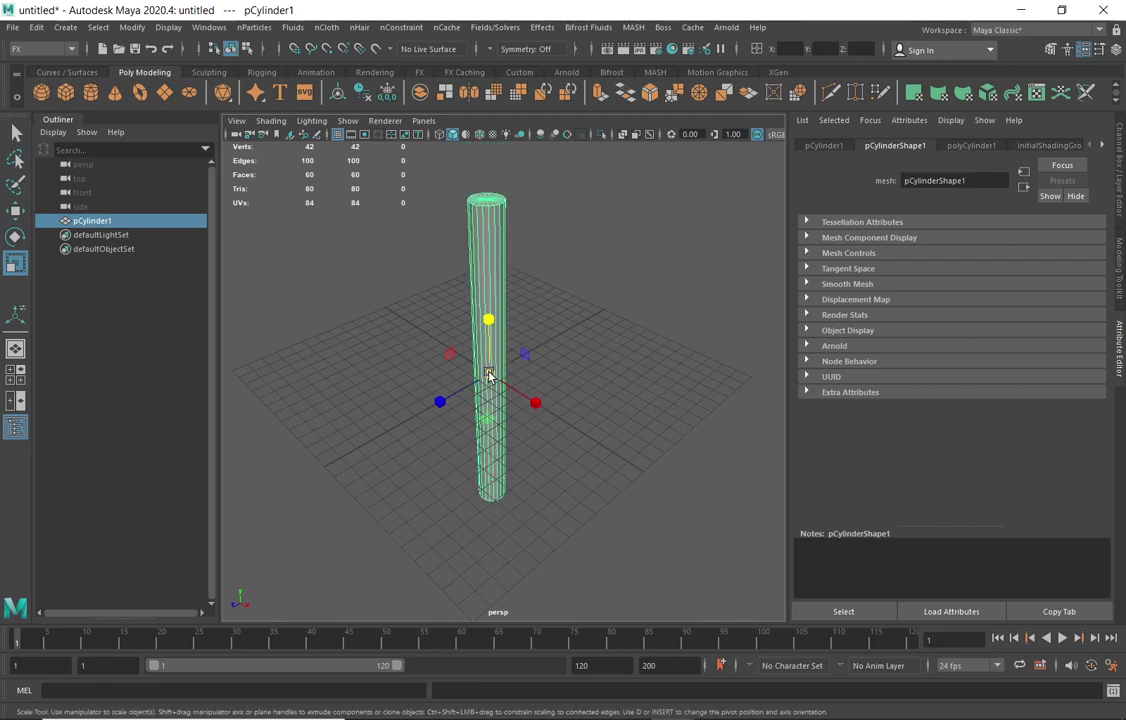
{"action": "left_click_drag", "start_coordinate": [490, 372], "coordinate": [370, 449]}
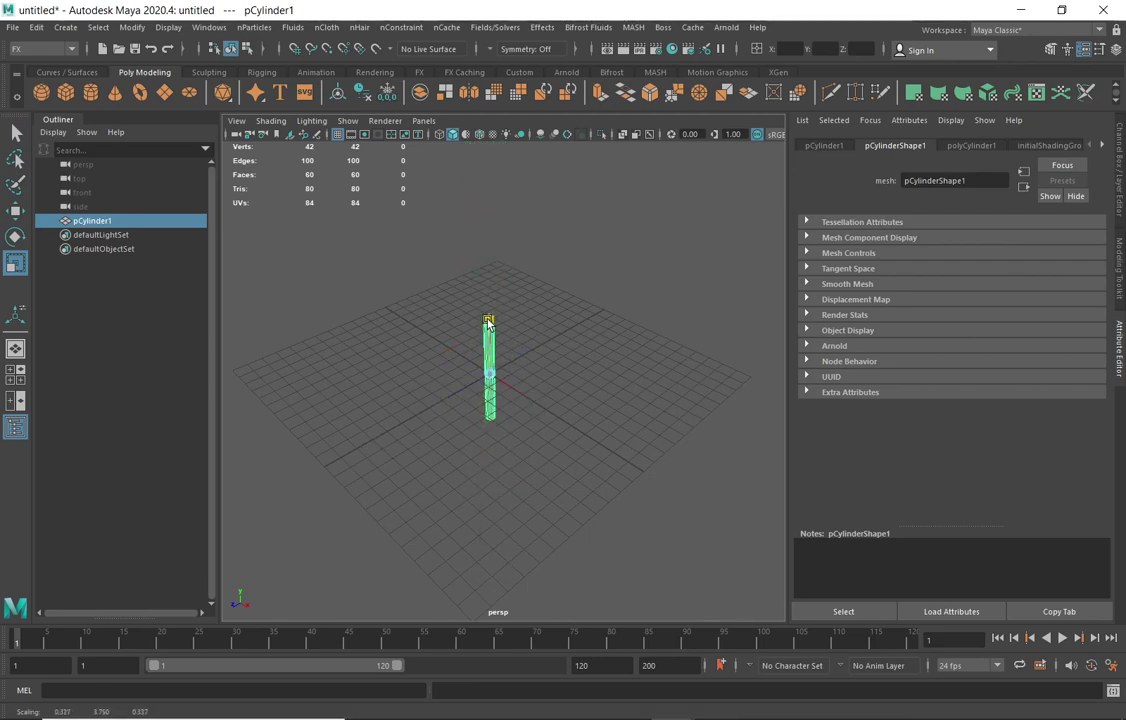
{"action": "left_click_drag", "start_coordinate": [490, 319], "coordinate": [589, 272]}
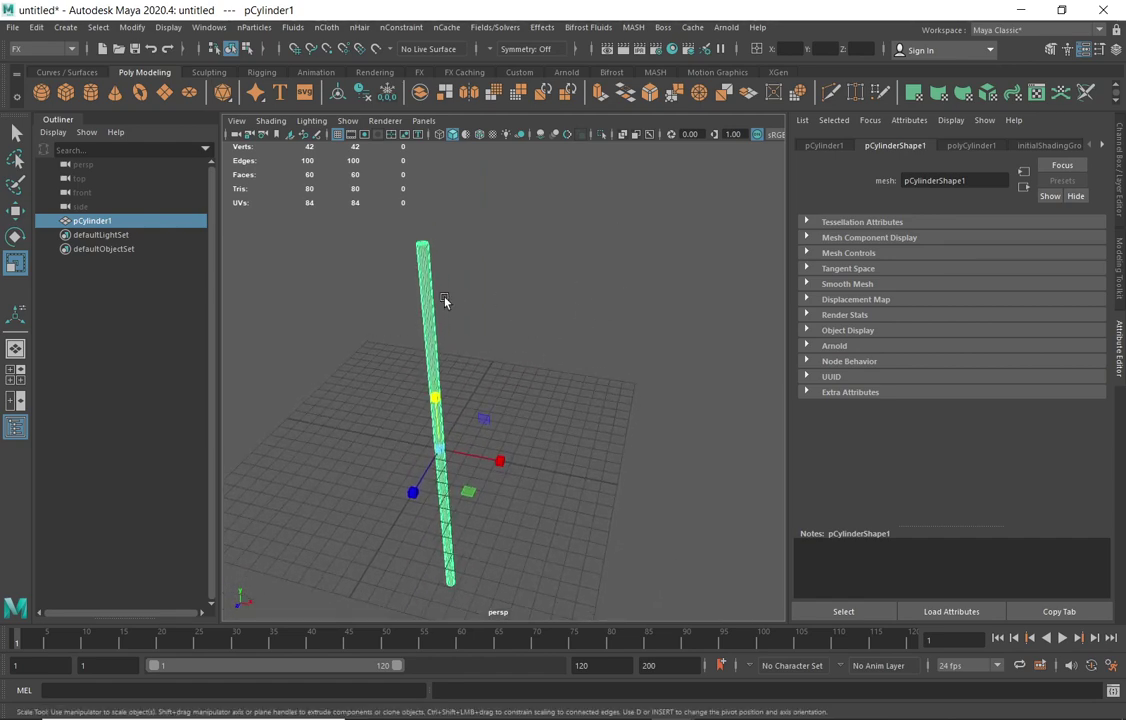
{"action": "left_click", "coordinate": [15, 132]}
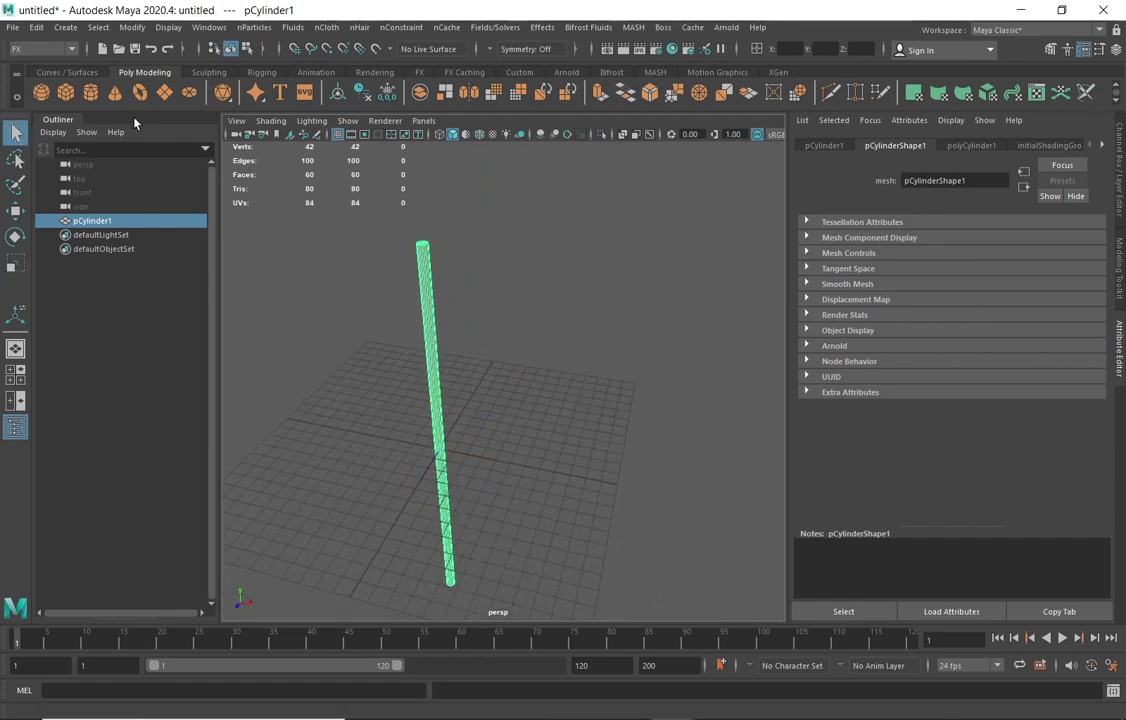
- Create a polygon plane at the origin and scale it uniformly to about 11.8
{"action": "left_click", "coordinate": [162, 92]}
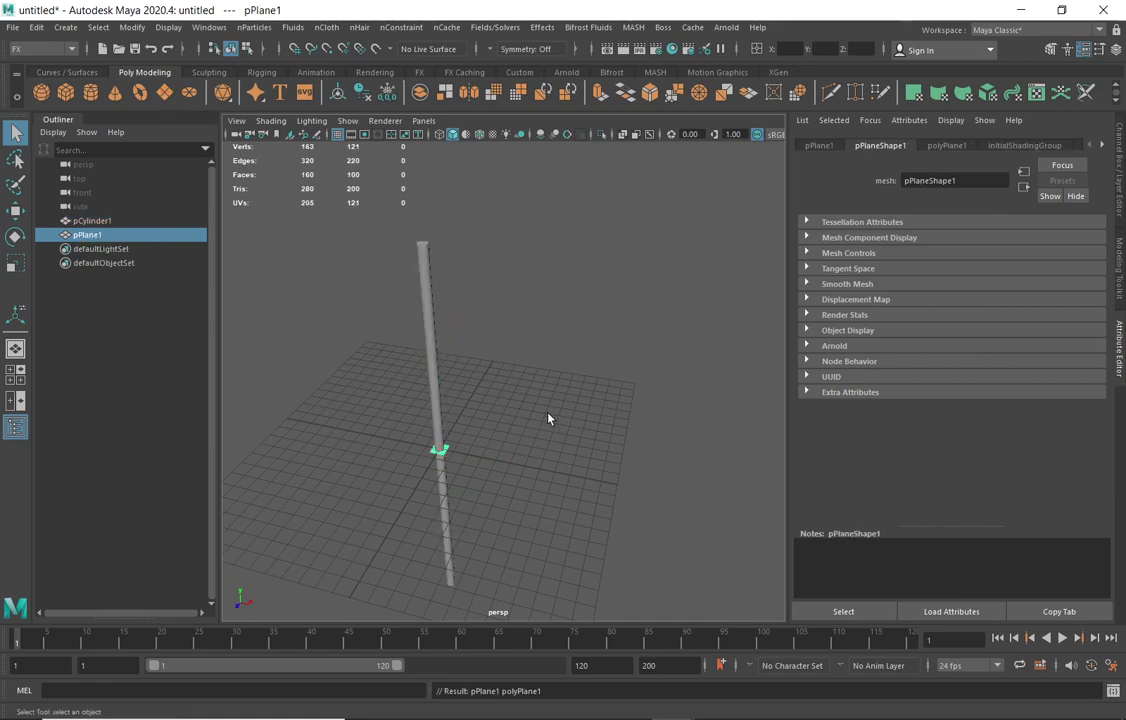
{"action": "left_click", "coordinate": [18, 264]}
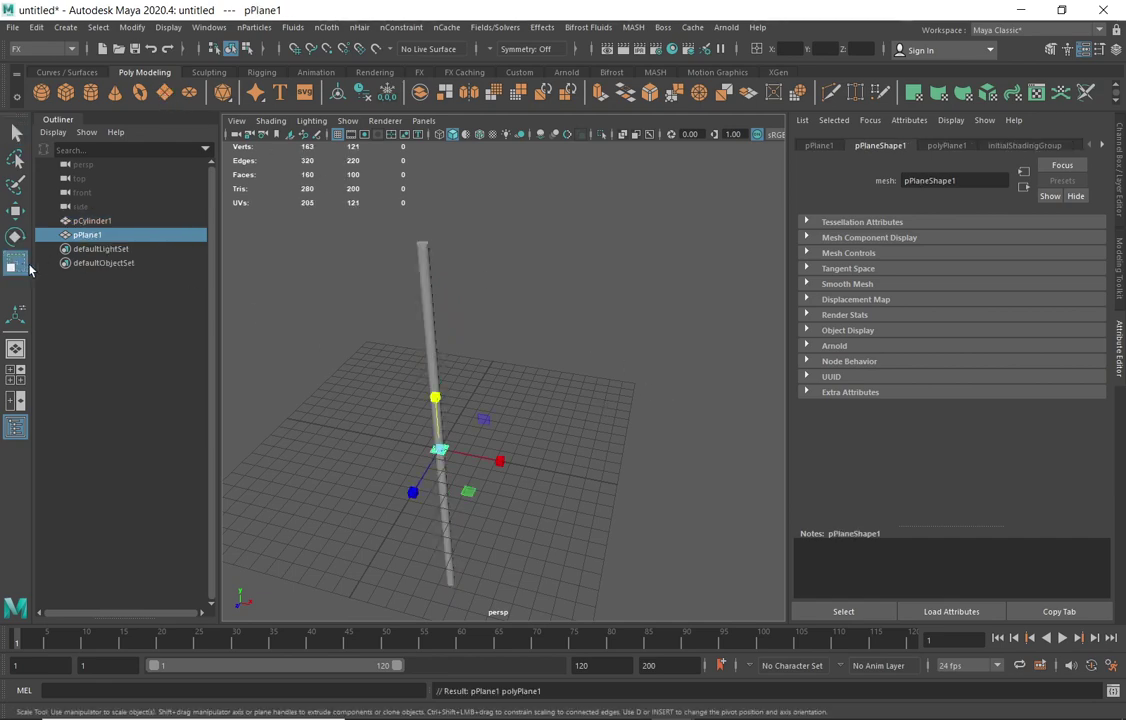
{"action": "left_click_drag", "start_coordinate": [439, 449], "coordinate": [551, 378]}
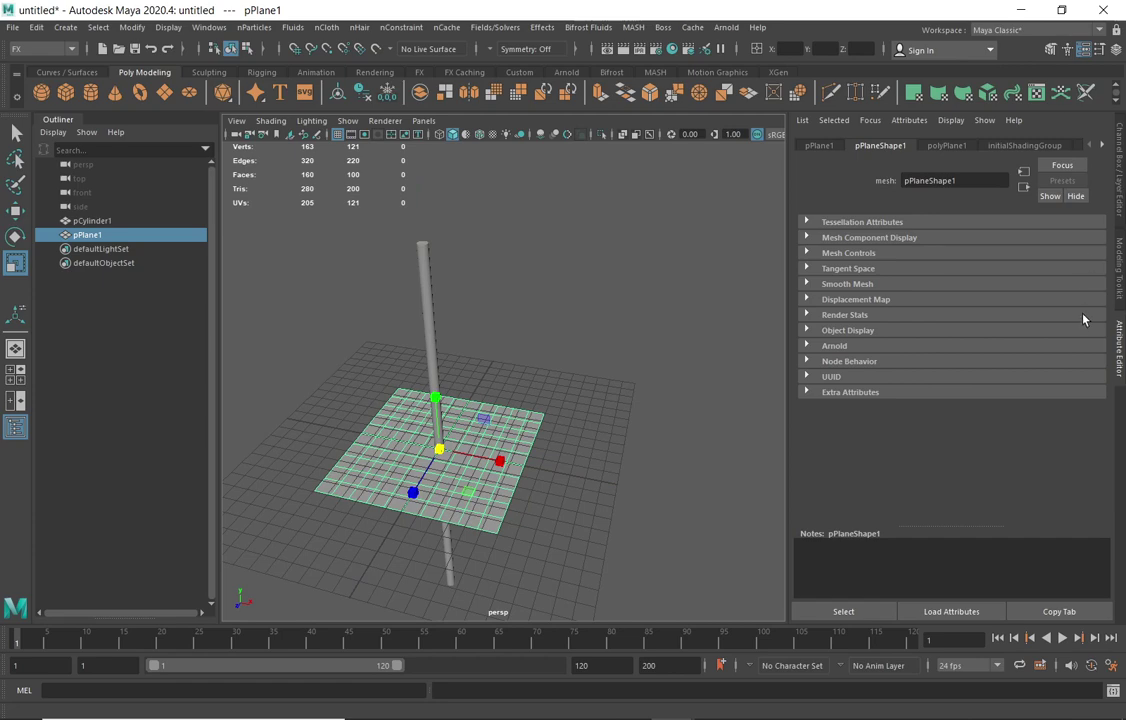
- Set the plane's width and height subdivisions to 50 each
{"action": "left_click", "coordinate": [948, 146]}
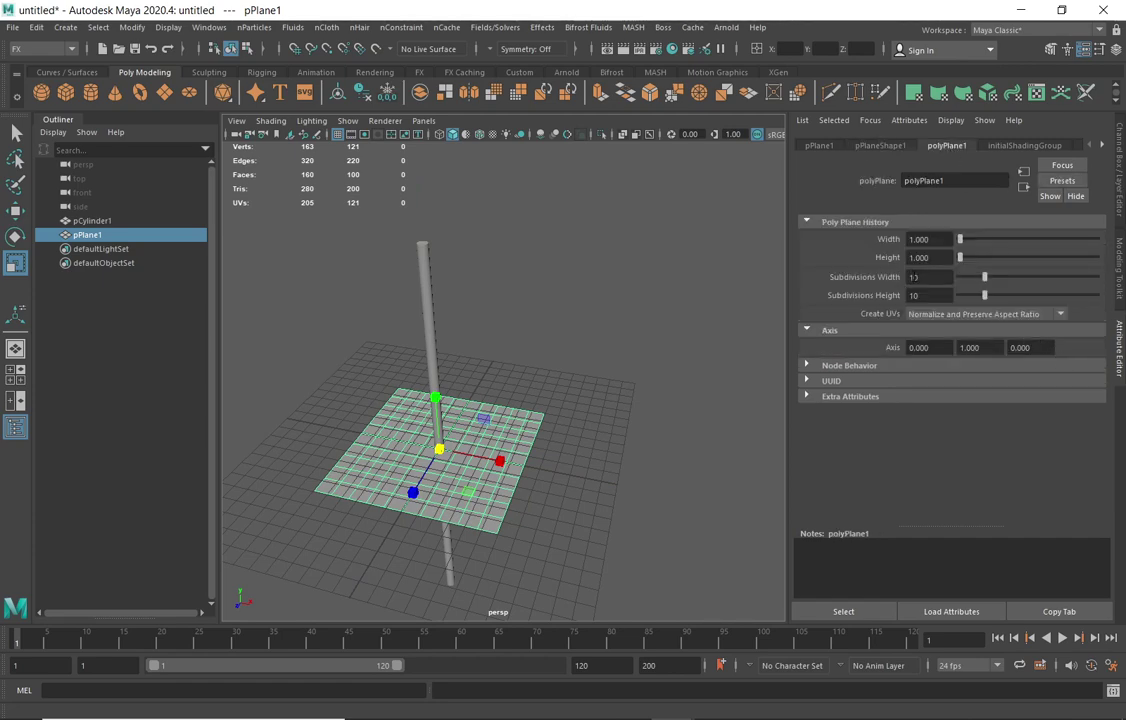
{"action": "left_click", "coordinate": [931, 277]}
{"action": "type", "text": "50"}
{"action": "key", "text": "Tab"}
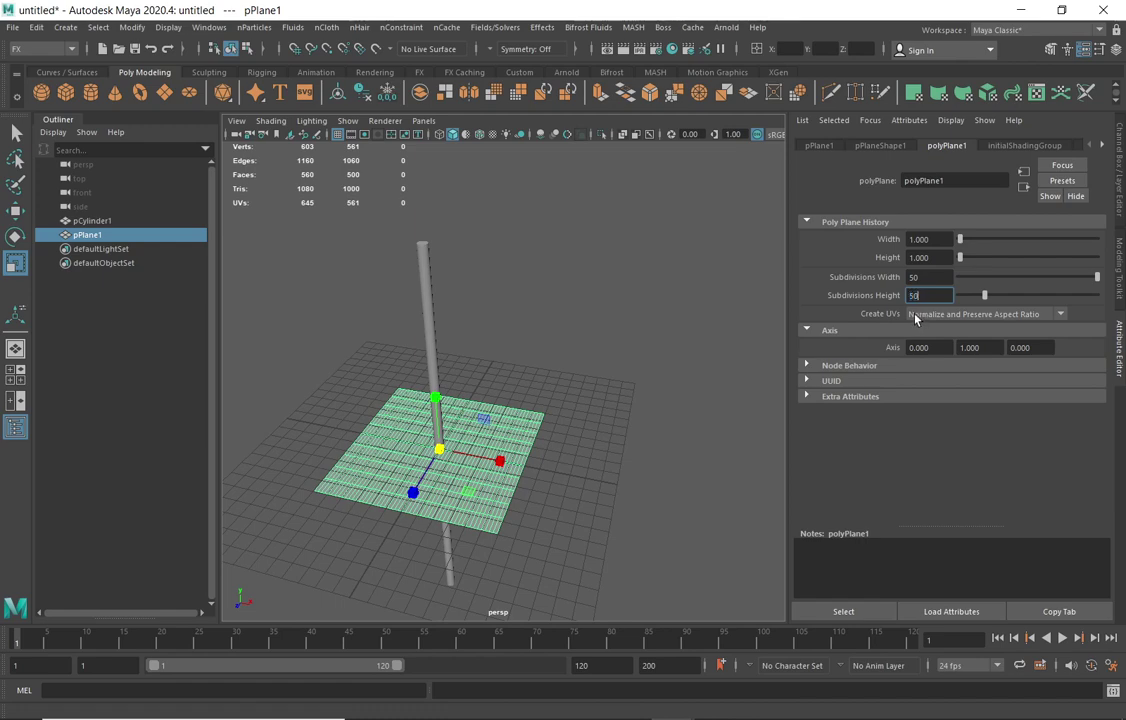
{"action": "type", "text": "50"}
{"action": "key", "text": "Return"}
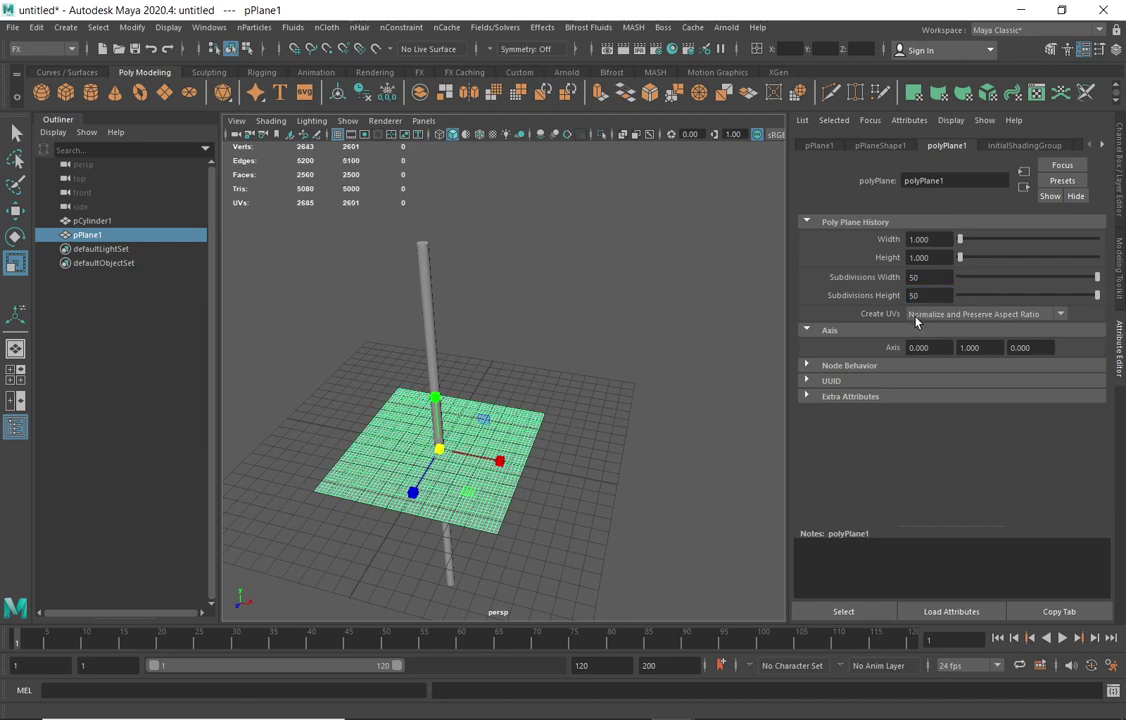
- Rotate the plane 90 degrees about X and move it up beside the pole's upper part, to about X 6.07, Y 7.78
{"action": "left_click", "coordinate": [15, 236]}
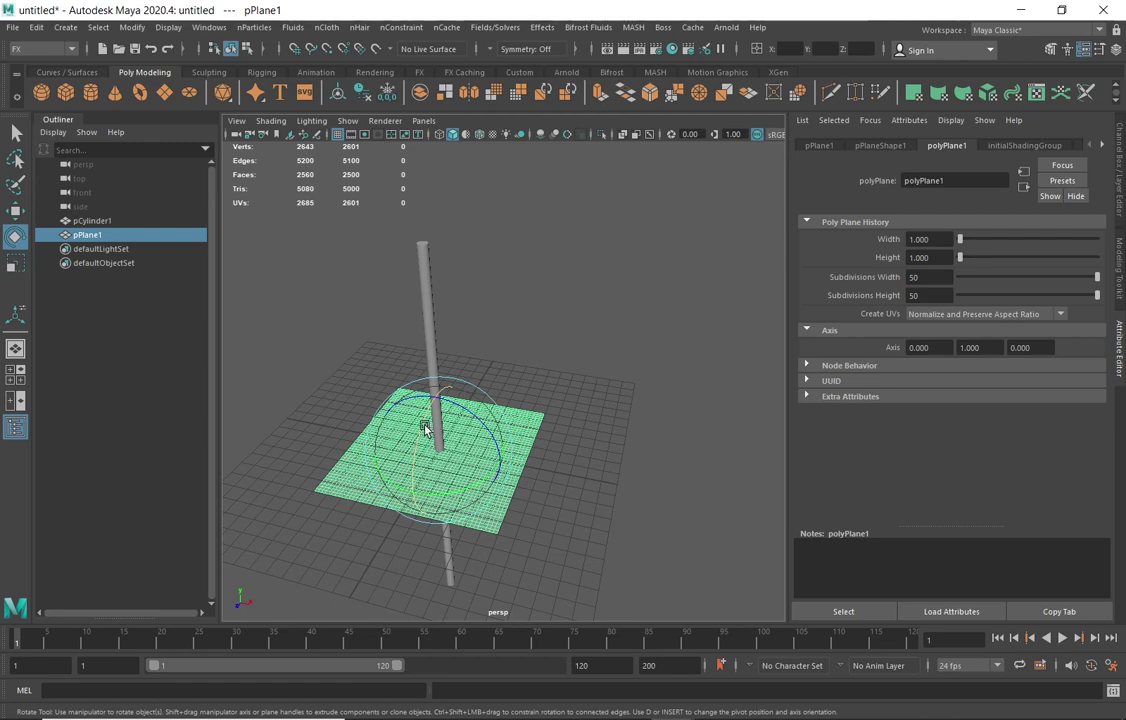
{"action": "left_click_drag", "start_coordinate": [376, 376], "coordinate": [419, 517]}
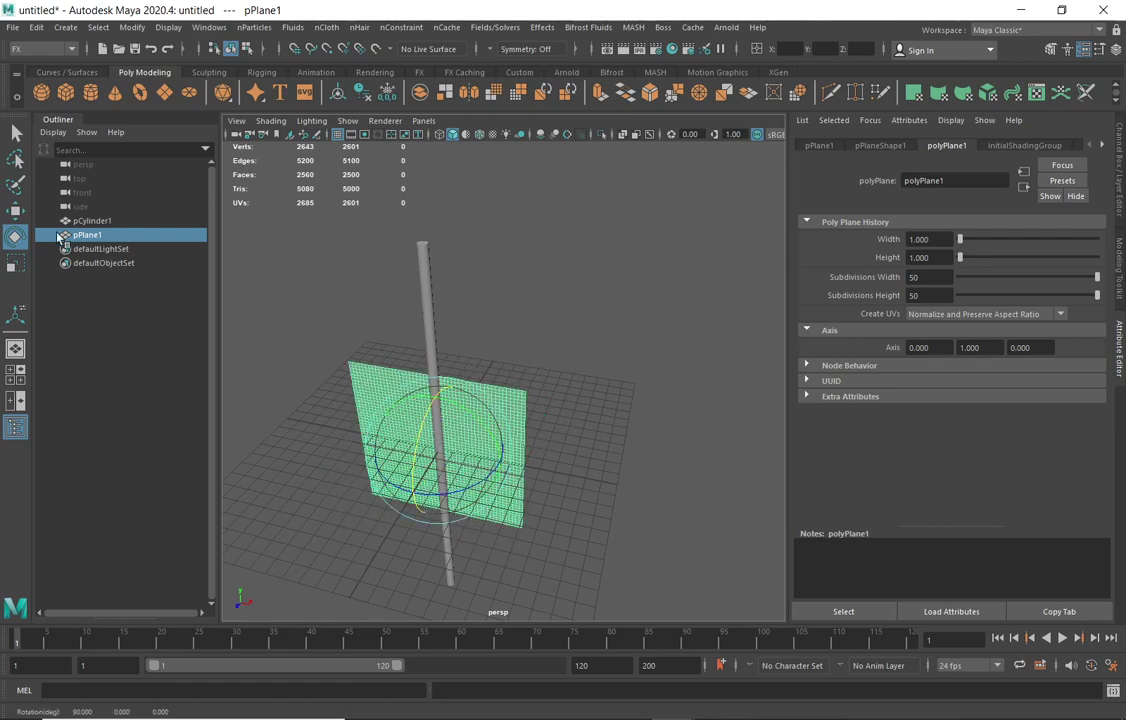
{"action": "left_click", "coordinate": [15, 211]}
{"action": "left_click_drag", "start_coordinate": [429, 396], "coordinate": [445, 285]}
{"action": "left_click_drag", "start_coordinate": [489, 368], "coordinate": [598, 378]}
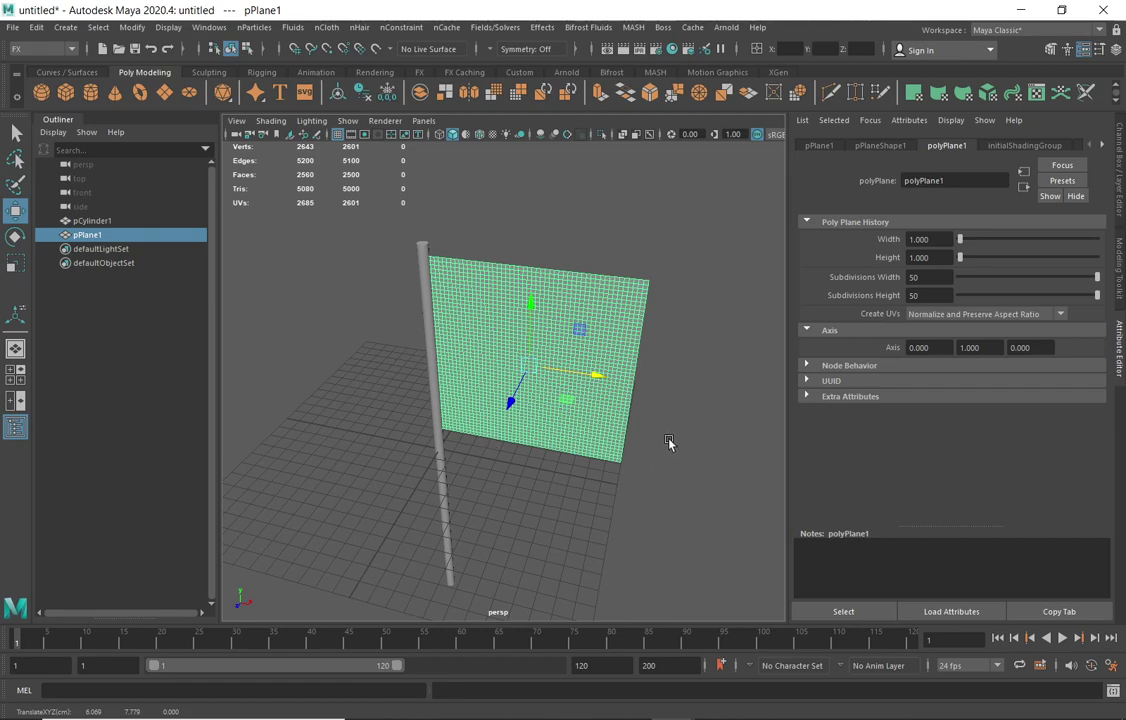
- Widen the plane along X to a scale of about 18.07 and set its subdivisions to 80 in width and 50 in height
{"action": "left_click", "coordinate": [15, 263]}
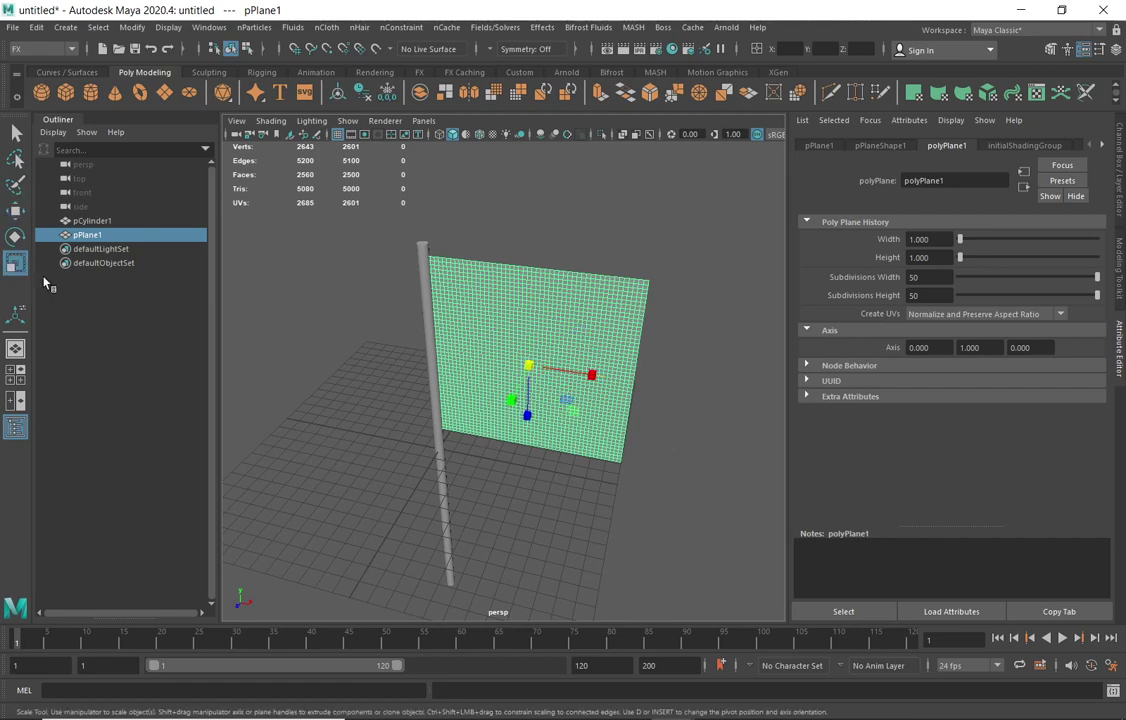
{"action": "left_click_drag", "start_coordinate": [592, 375], "coordinate": [633, 381]}
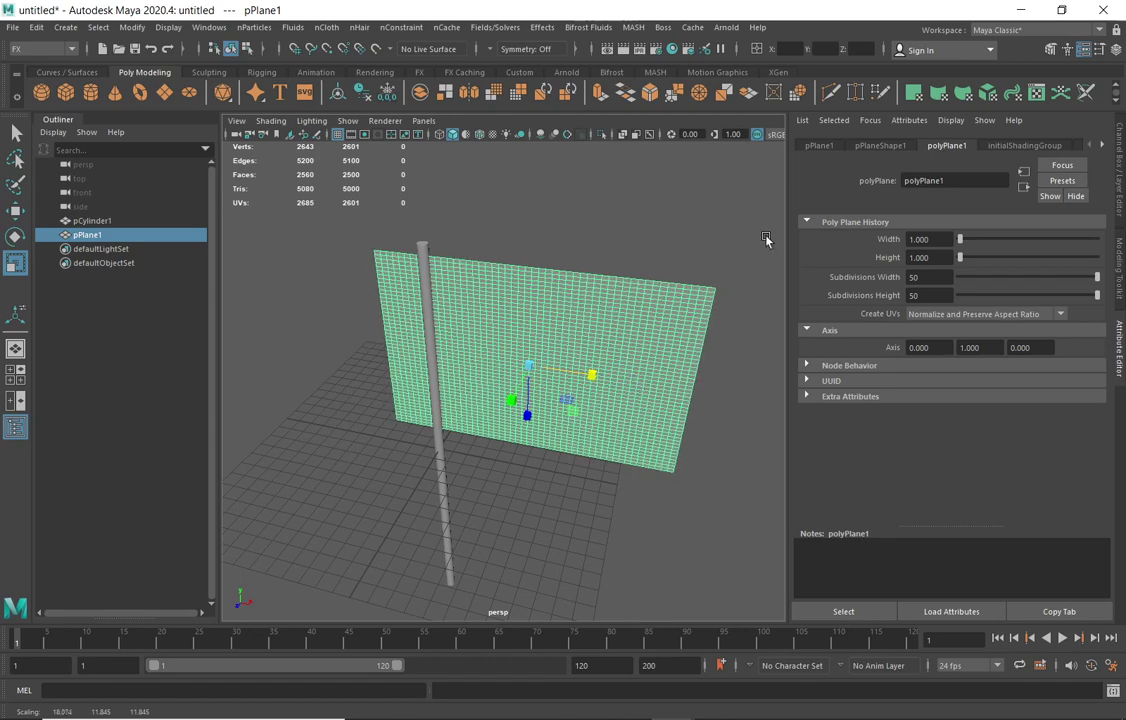
{"action": "left_click", "coordinate": [913, 295]}
{"action": "type", "text": "80"}
{"action": "key", "text": "Return"}
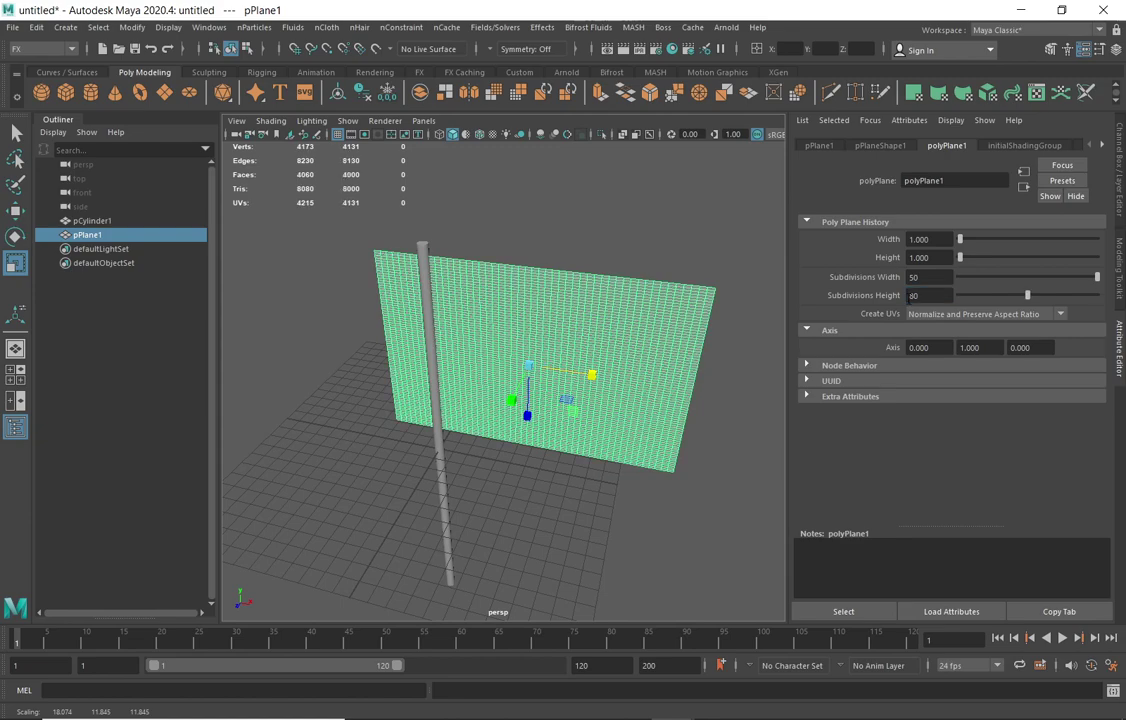
{"action": "left_click", "coordinate": [931, 276]}
{"action": "type", "text": "80"}
{"action": "key", "text": "Tab"}
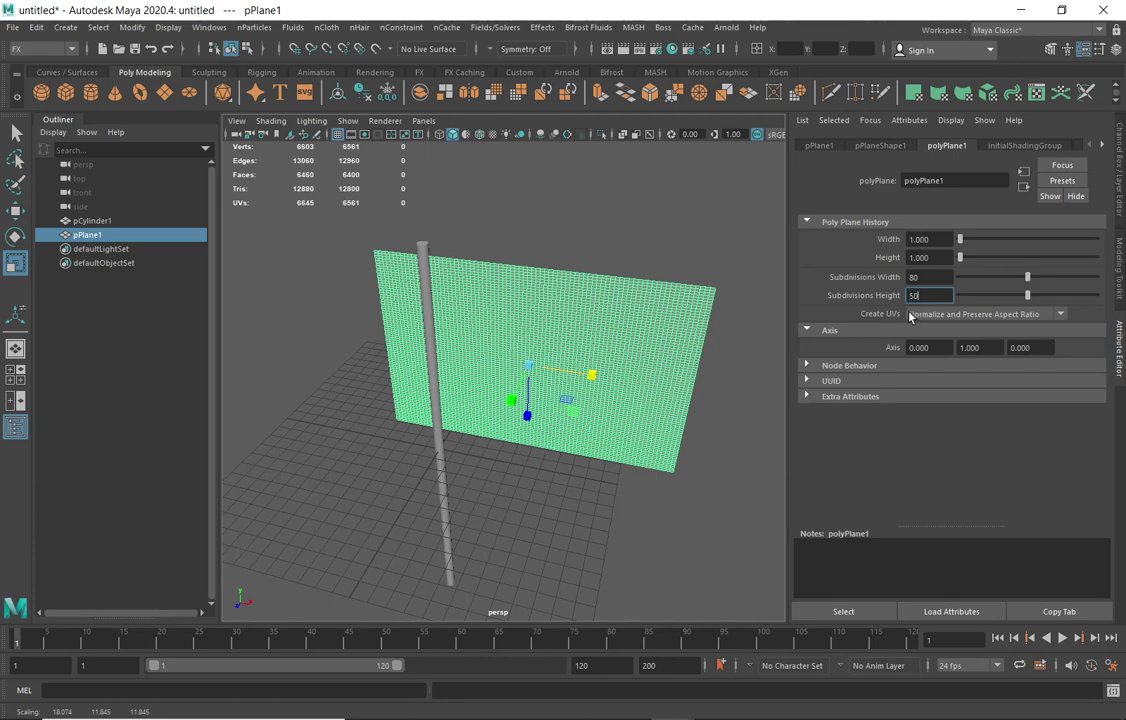
{"action": "key", "text": "Return"}
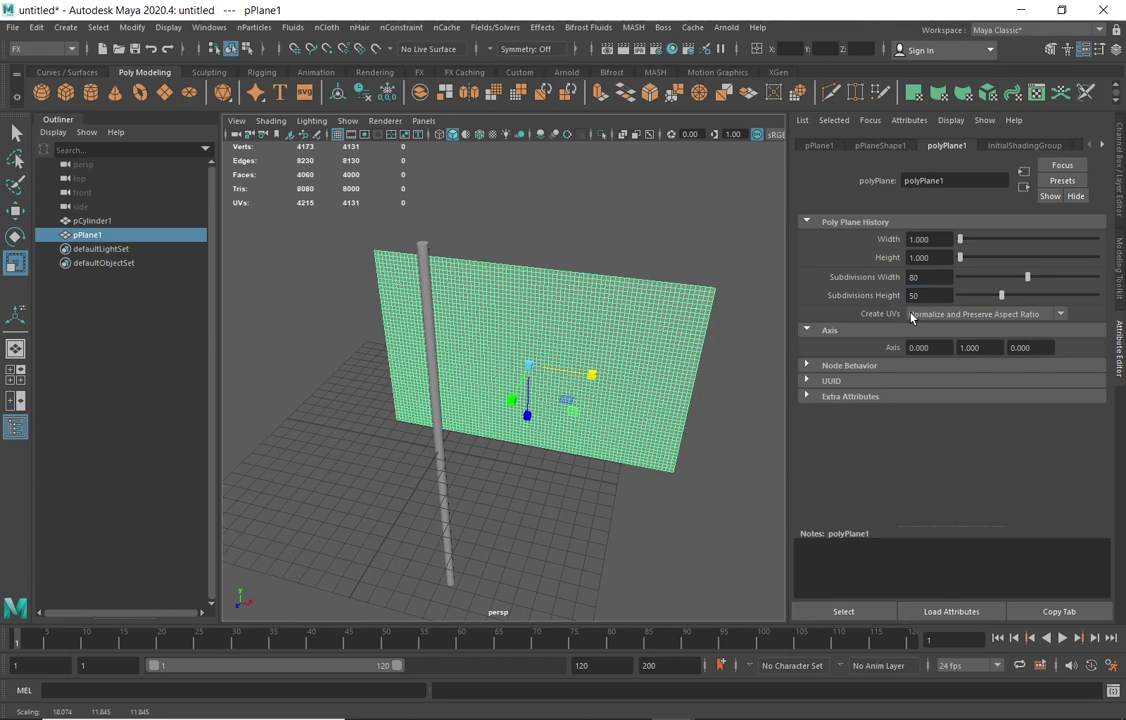
- Move the plane along X to about 9.5 so its near edge sits right beside the pole
{"action": "left_click", "coordinate": [16, 209]}
{"action": "left_click_drag", "start_coordinate": [596, 377], "coordinate": [657, 378]}
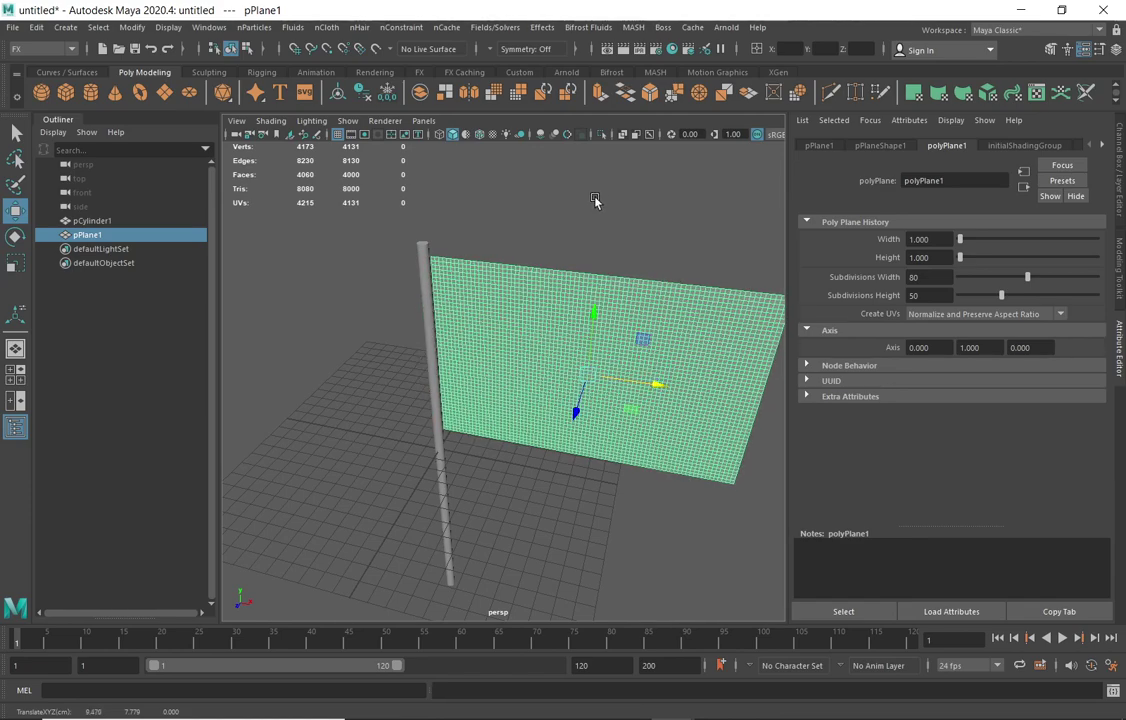
{"action": "left_click_drag", "start_coordinate": [594, 201], "coordinate": [545, 205], "text": "alt"}
{"action": "right_click_drag", "start_coordinate": [515, 310], "coordinate": [485, 302], "text": "alt"}
{"action": "middle_click_drag", "start_coordinate": [452, 292], "coordinate": [494, 308], "text": "alt"}
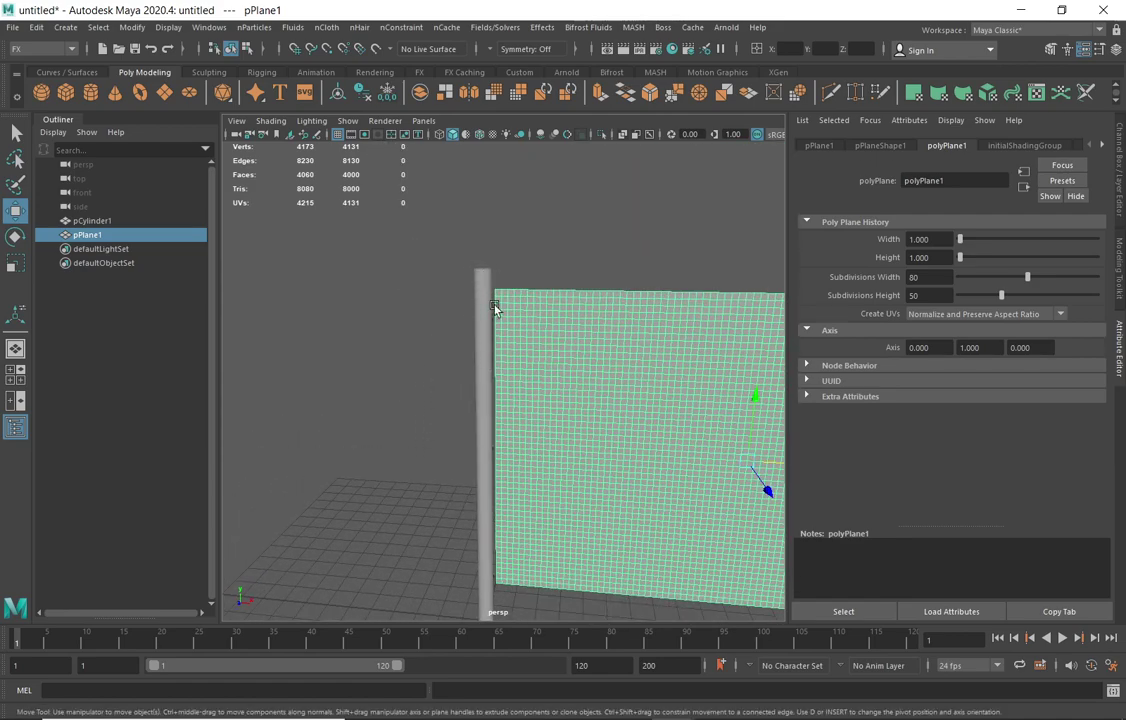
{"action": "left_click_drag", "start_coordinate": [548, 276], "coordinate": [528, 290], "text": "alt"}
{"action": "left_click_drag", "start_coordinate": [528, 174], "coordinate": [508, 339], "text": "alt"}
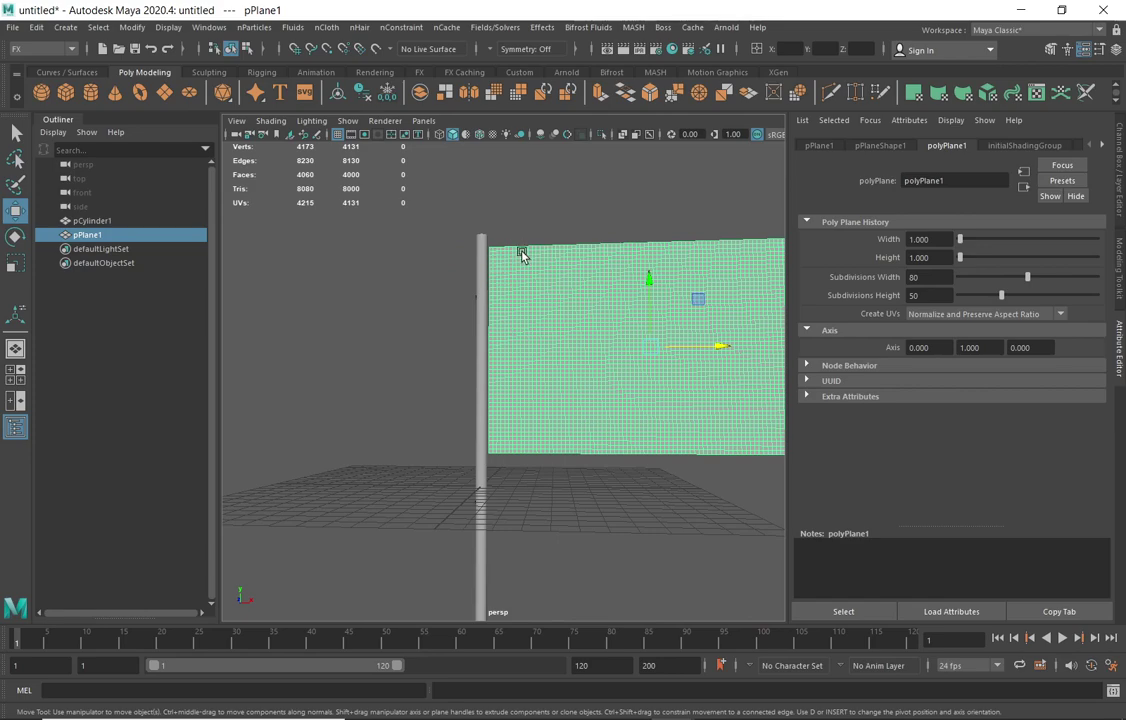
{"action": "right_click_drag", "start_coordinate": [532, 250], "coordinate": [462, 244]}
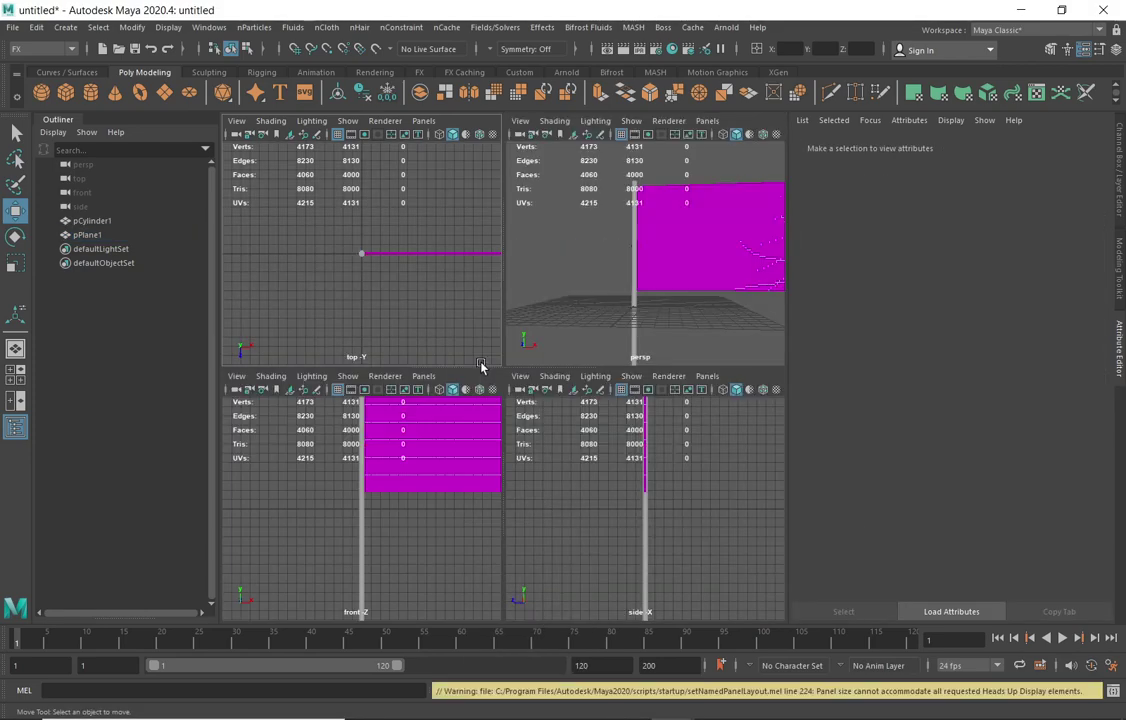
{"action": "key", "text": "space"}
{"action": "key", "text": "space"}
{"action": "middle_click_drag", "start_coordinate": [565, 309], "coordinate": [554, 443], "text": "alt"}
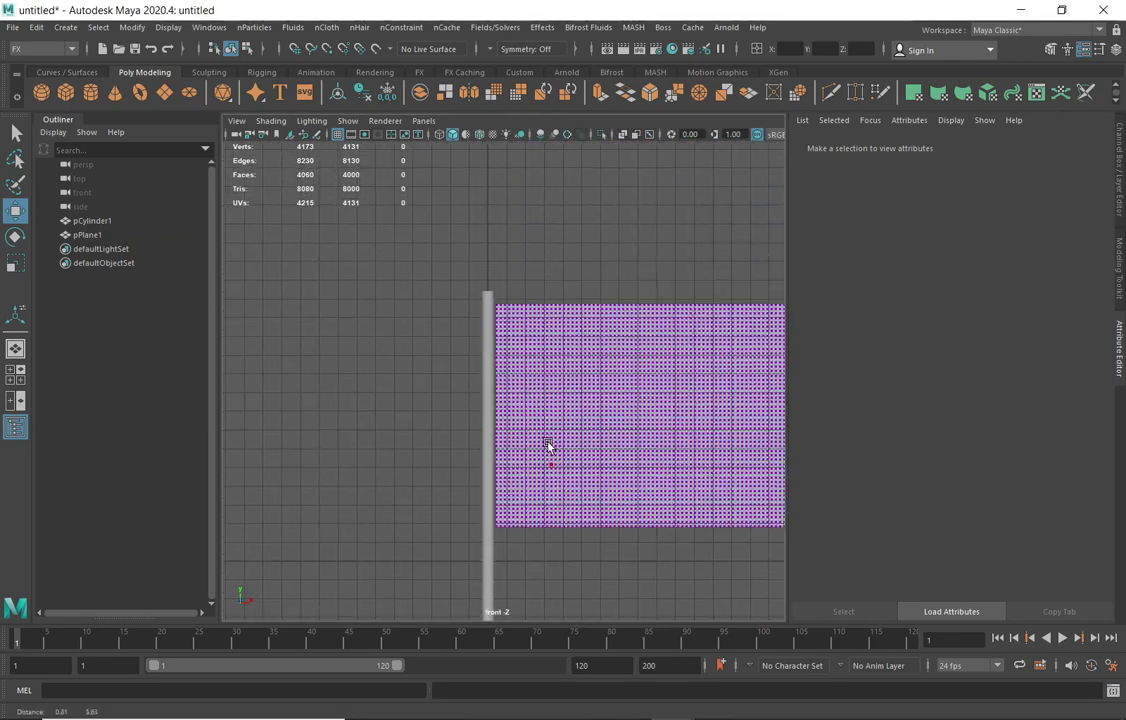
{"action": "left_click_drag", "start_coordinate": [445, 254], "coordinate": [502, 598]}
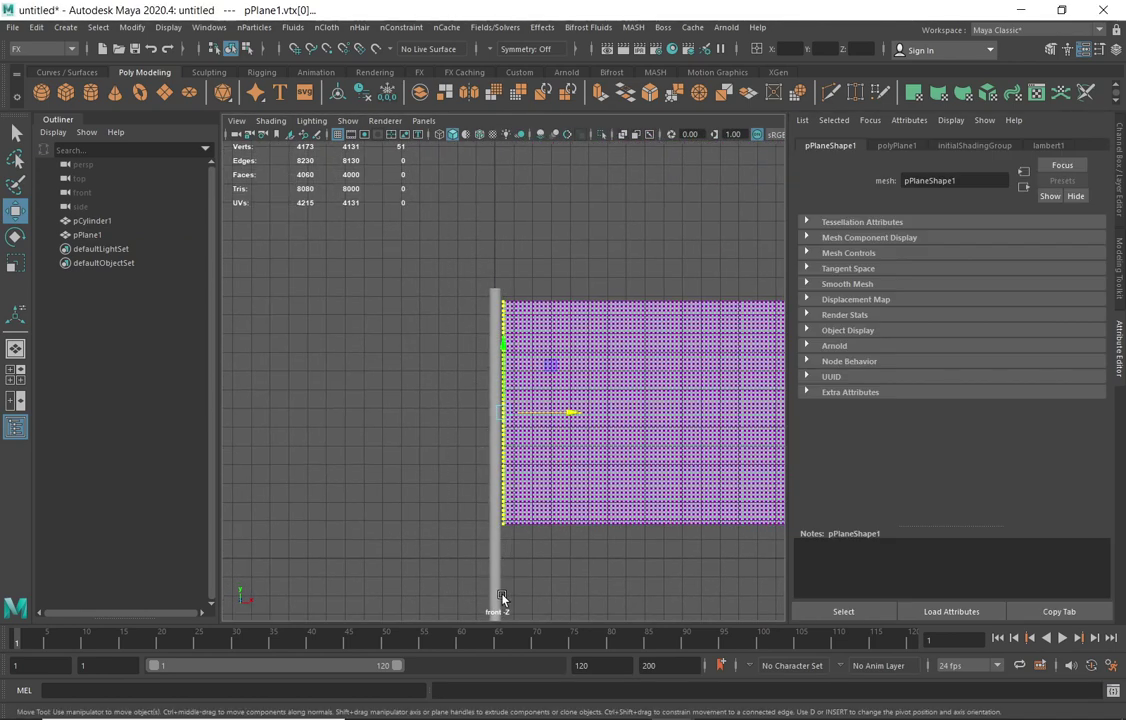
{"action": "left_click", "coordinate": [565, 207]}
{"action": "key", "text": "space"}
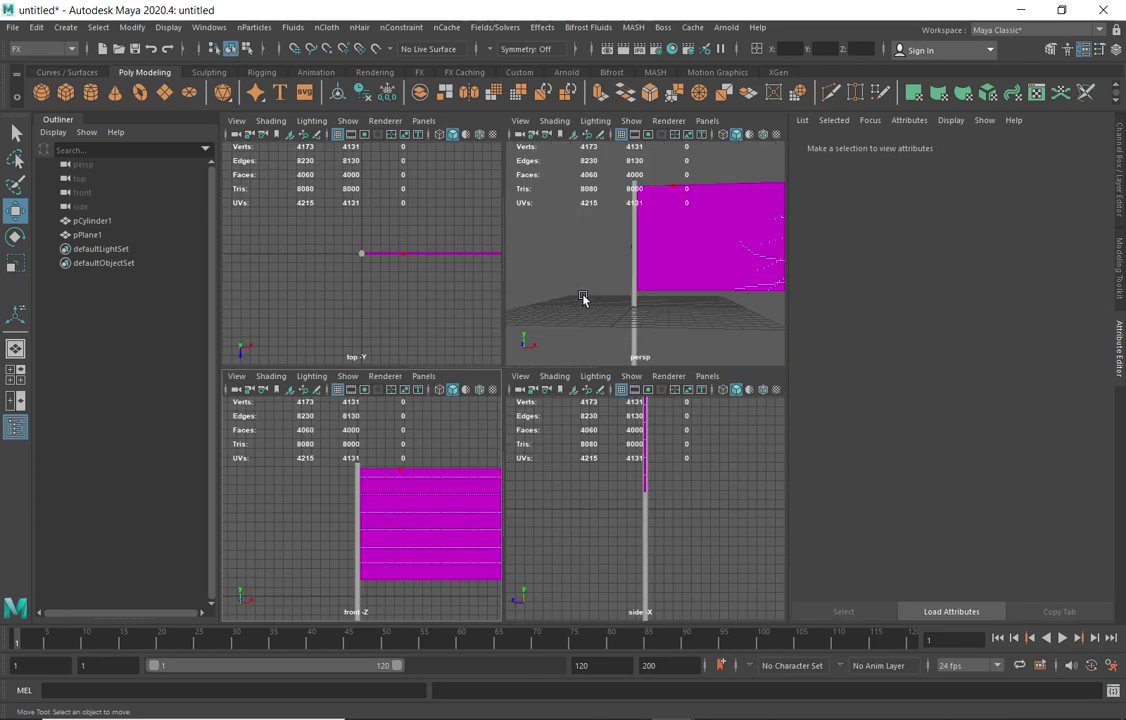
{"action": "key", "text": "space"}
{"action": "left_click", "coordinate": [600, 265]}
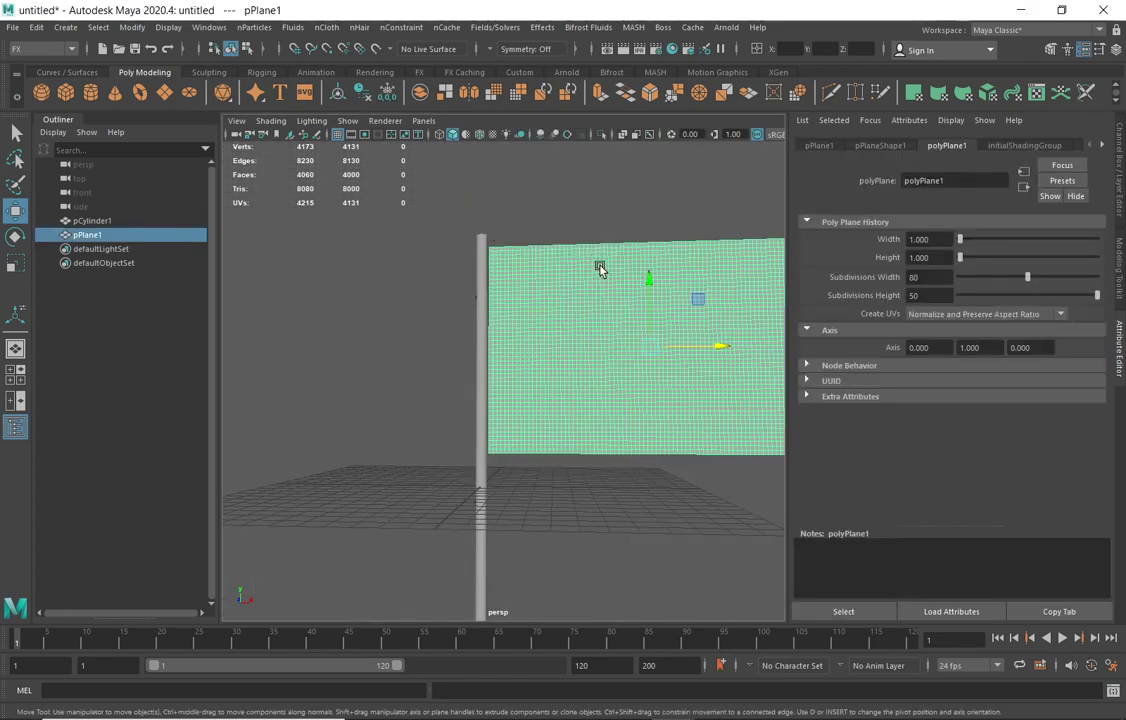
- Convert the flag plane into an nCloth object
{"action": "left_click_drag", "start_coordinate": [600, 268], "coordinate": [470, 256], "text": "alt"}
{"action": "scroll", "coordinate": [550, 274], "scroll_direction": "down", "scroll_amount": 5}
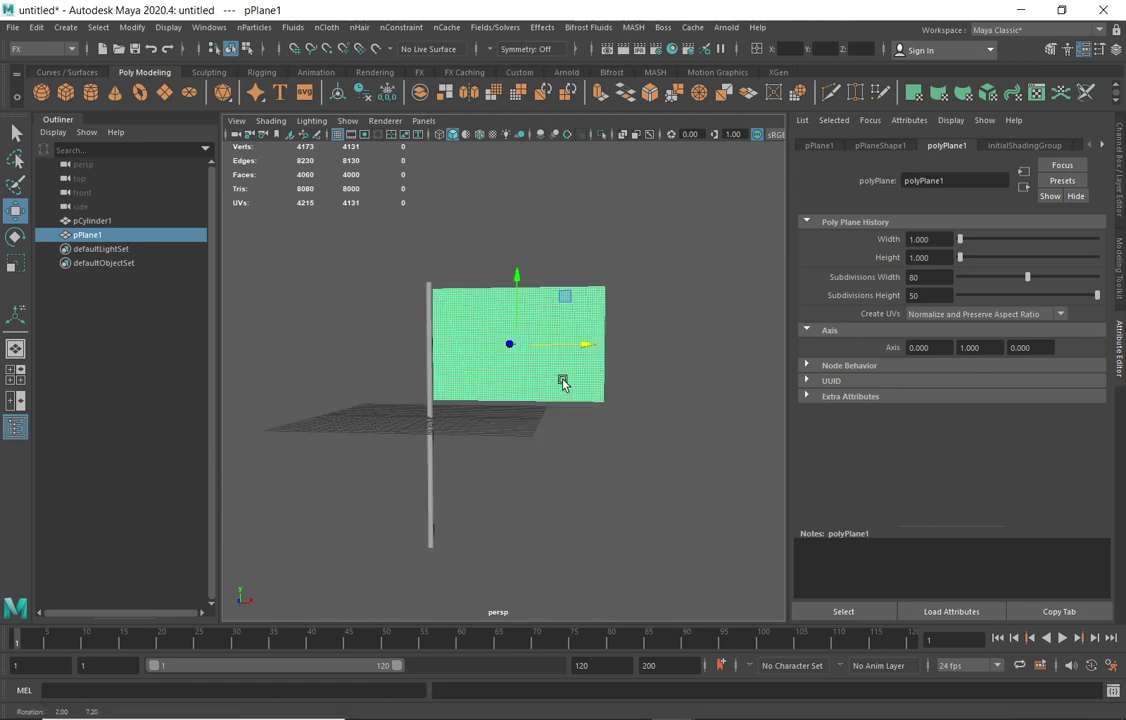
{"action": "left_click_drag", "start_coordinate": [563, 384], "coordinate": [568, 394], "text": "alt"}
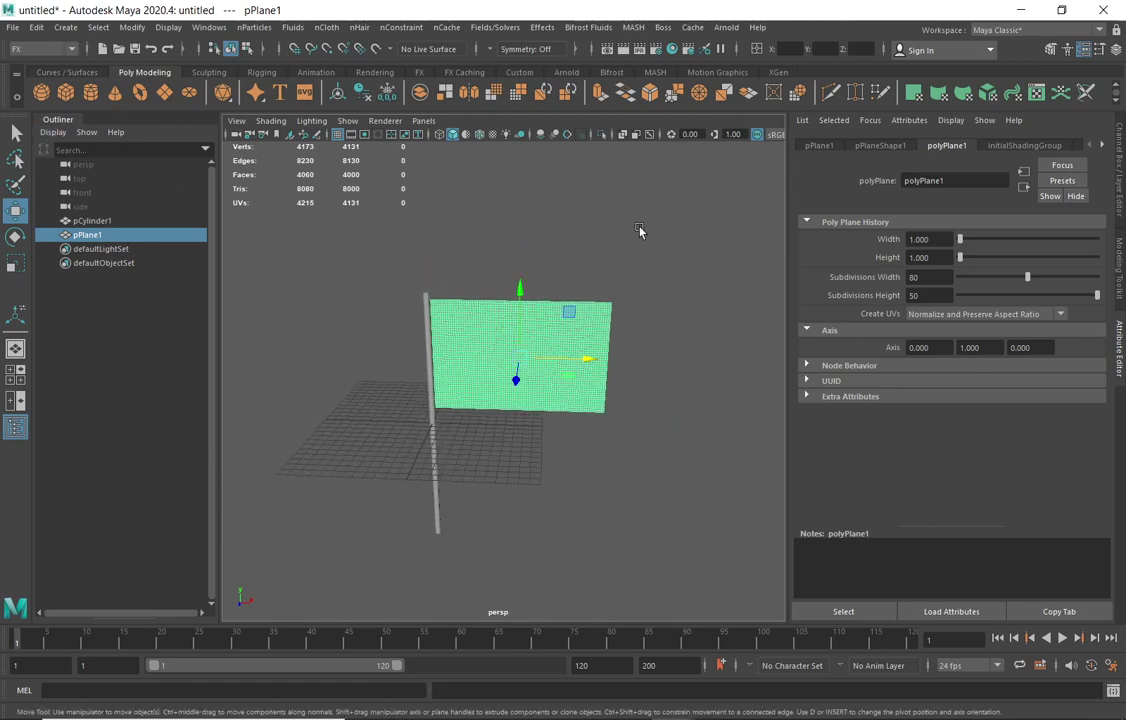
{"action": "left_click", "coordinate": [15, 131]}
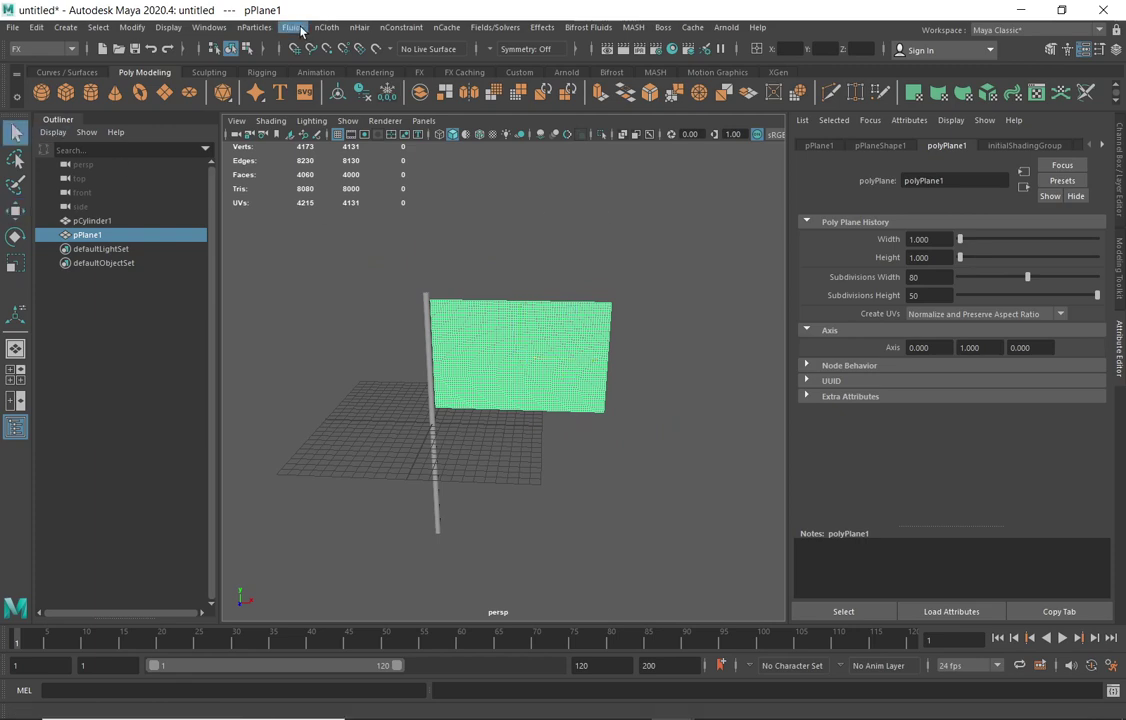
{"action": "left_click", "coordinate": [327, 27]}
{"action": "mouse_move", "coordinate": [489, 250]}
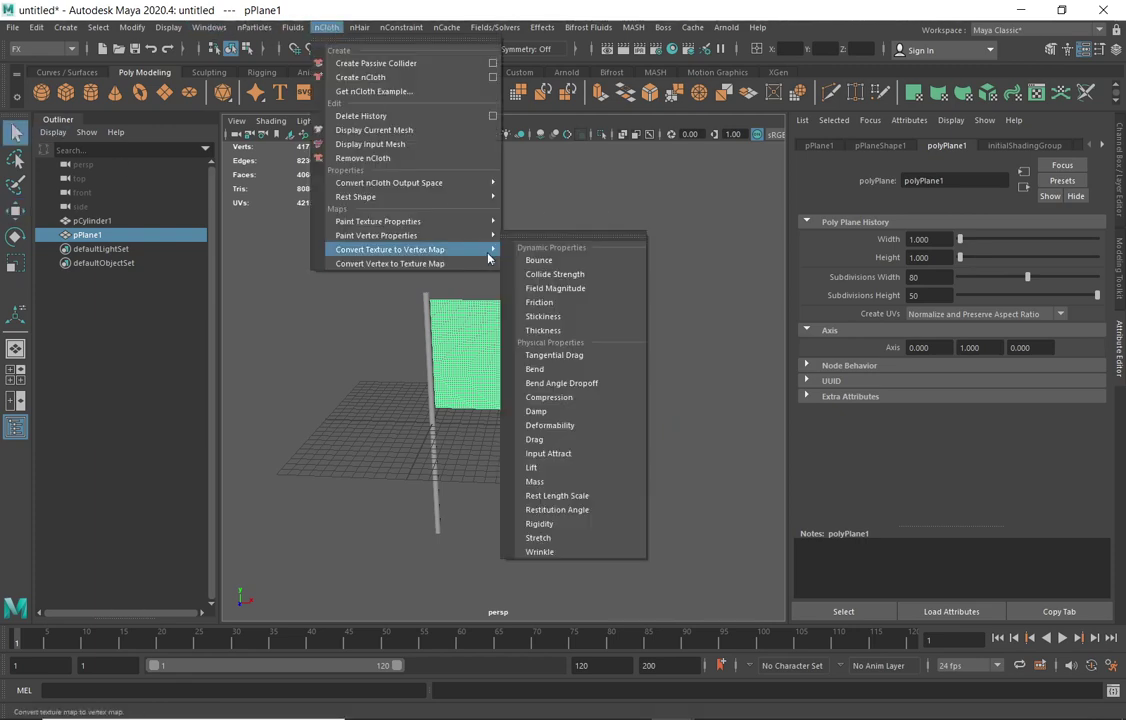
{"action": "left_click", "coordinate": [368, 78]}
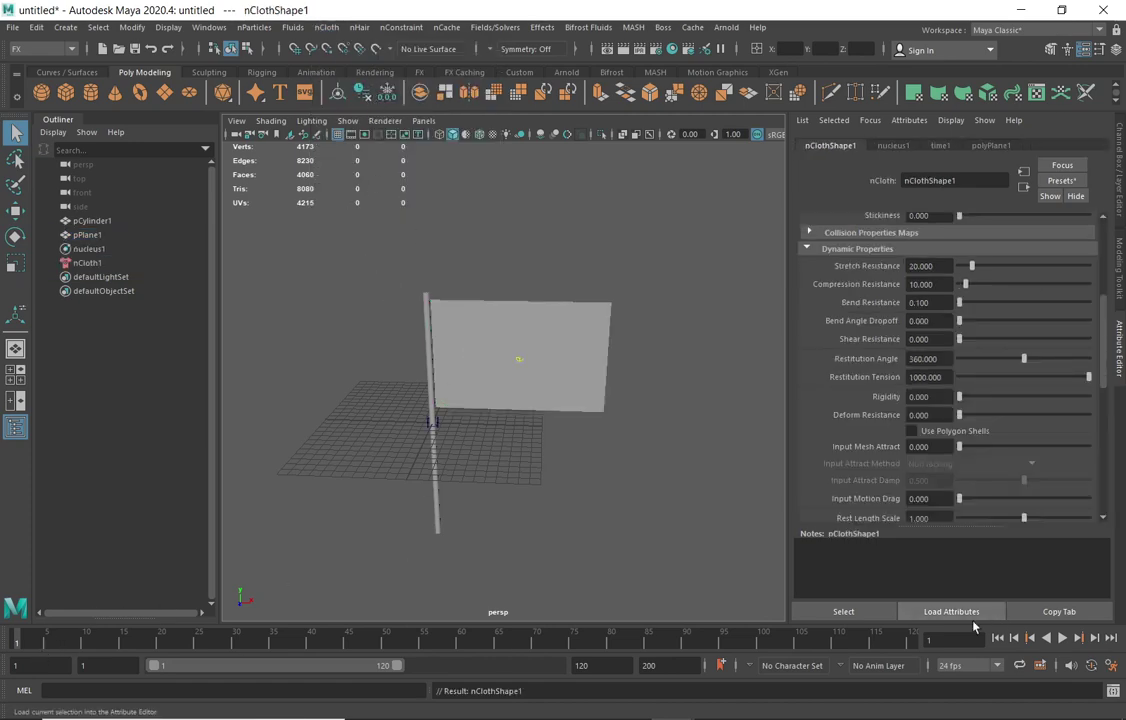
- Extend the playback range to frame 200 and play the cloth simulation as a test, returning to the first frame
{"action": "left_click_drag", "start_coordinate": [405, 668], "coordinate": [558, 666]}
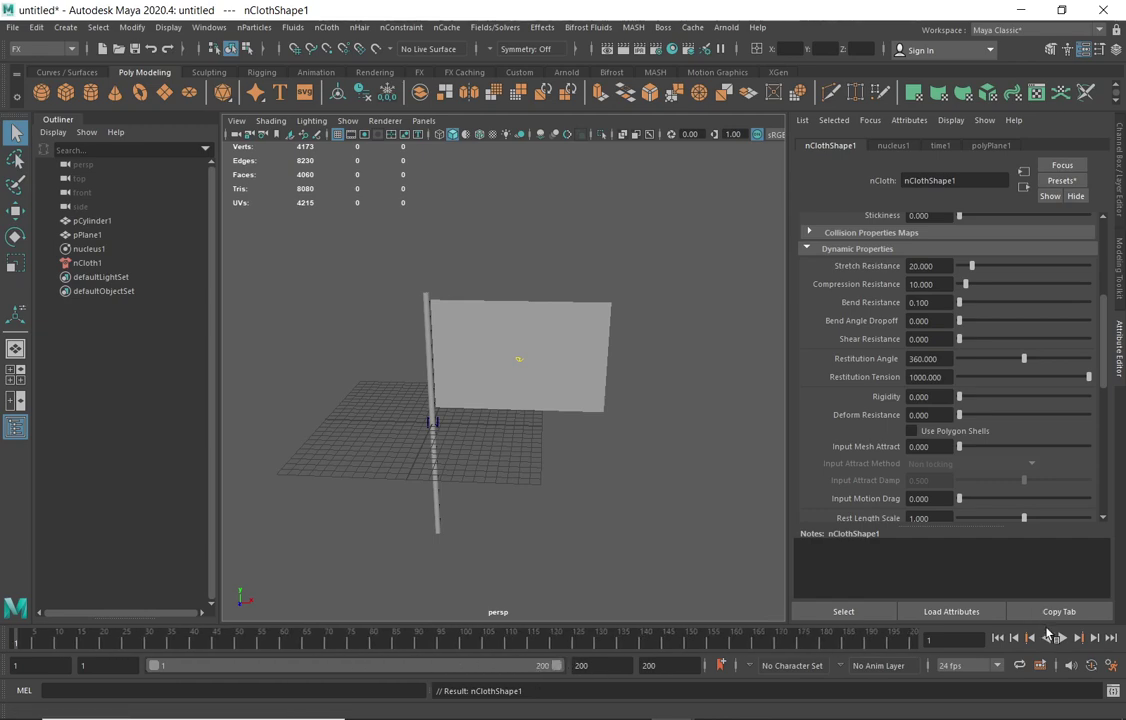
{"action": "left_click", "coordinate": [1062, 638]}
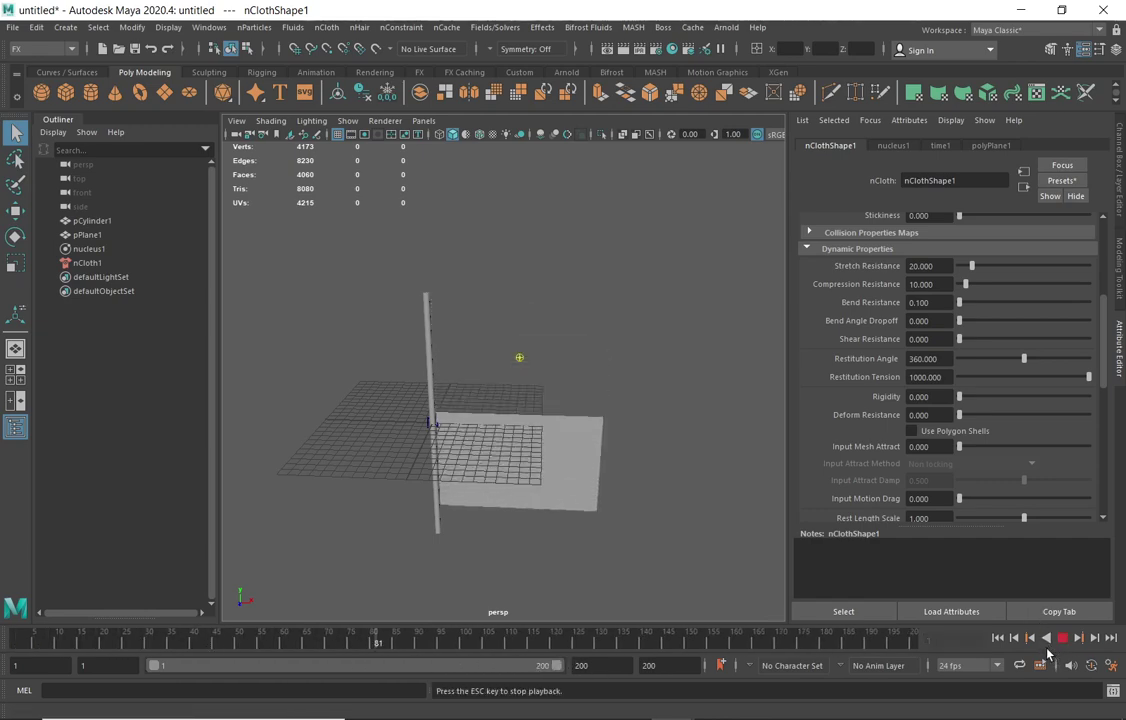
{"action": "left_click", "coordinate": [607, 642]}
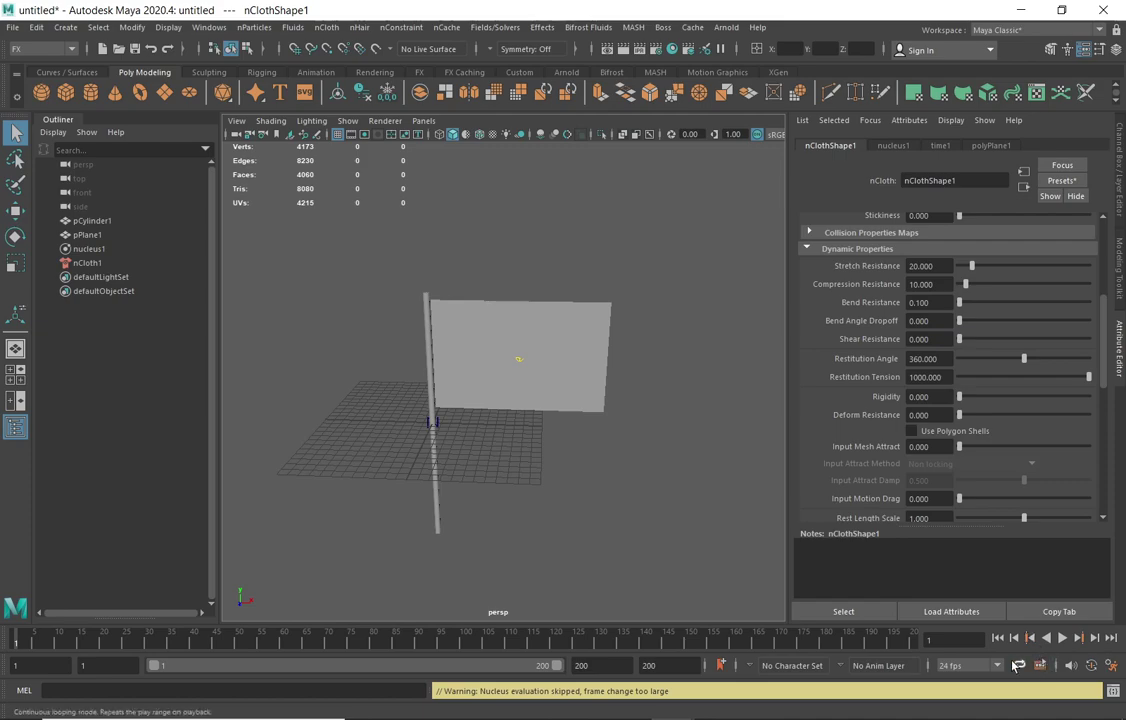
{"action": "left_click", "coordinate": [583, 703]}
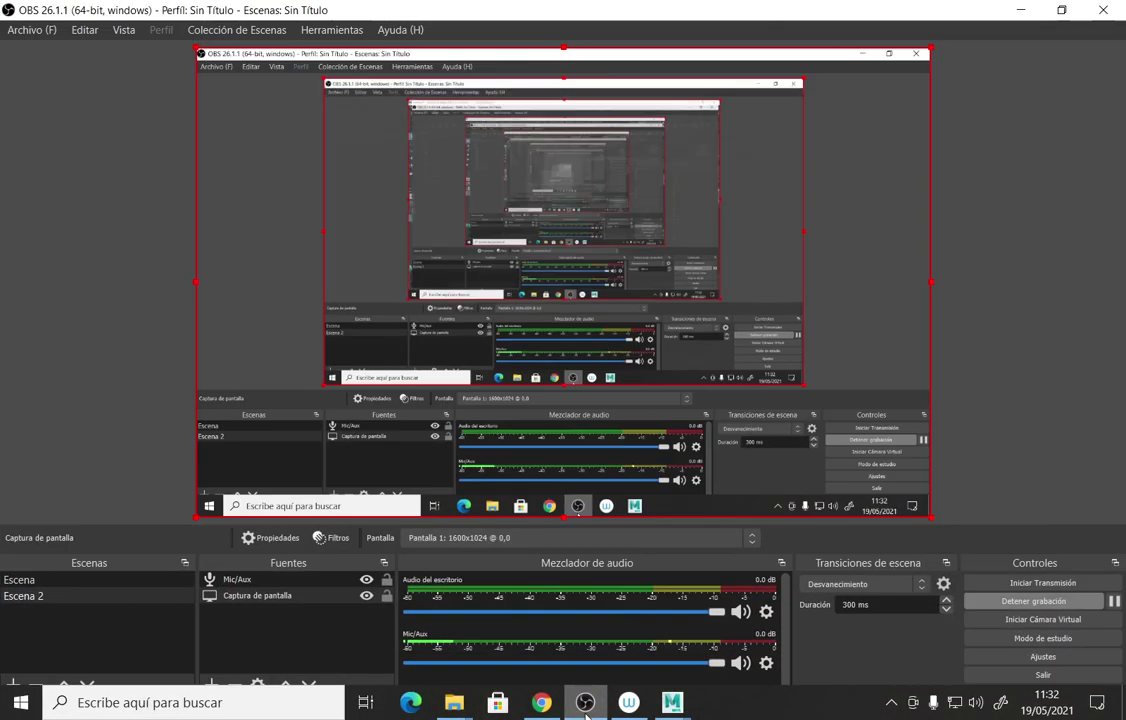
{"action": "left_click", "coordinate": [583, 703]}
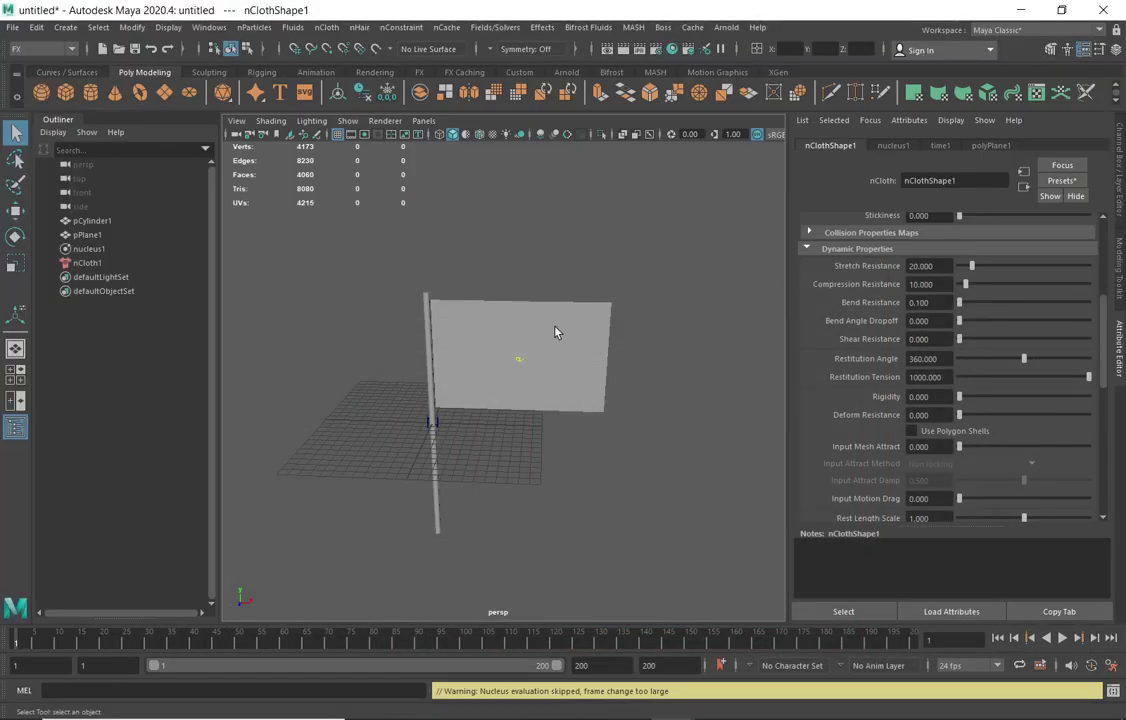
- Select the full column of flag vertices along the edge nearest the pole in the front view
{"action": "right_click_drag", "start_coordinate": [556, 332], "coordinate": [578, 382], "text": "alt"}
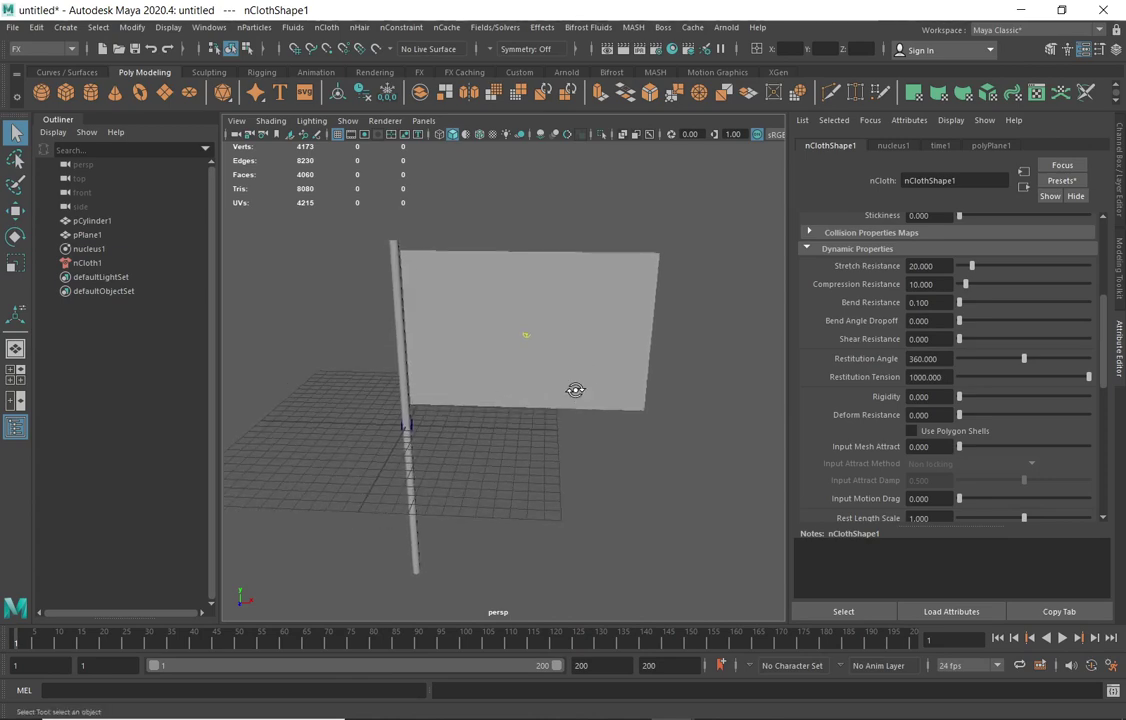
{"action": "left_click_drag", "start_coordinate": [575, 390], "coordinate": [578, 394], "text": "alt"}
{"action": "mouse_move", "coordinate": [536, 266]}
{"action": "middle_mouse_down", "text": "alt"}
{"action": "mouse_move", "coordinate": [530, 297]}
{"action": "mouse_move", "coordinate": [528, 269]}
{"action": "mouse_move", "coordinate": [538, 283]}
{"action": "middle_mouse_up", "text": "alt"}
{"action": "mouse_move", "coordinate": [521, 314]}
{"action": "left_mouse_down", "text": "alt"}
{"action": "mouse_move", "coordinate": [520, 294]}
{"action": "mouse_move", "coordinate": [520, 329]}
{"action": "left_mouse_up", "text": "alt"}
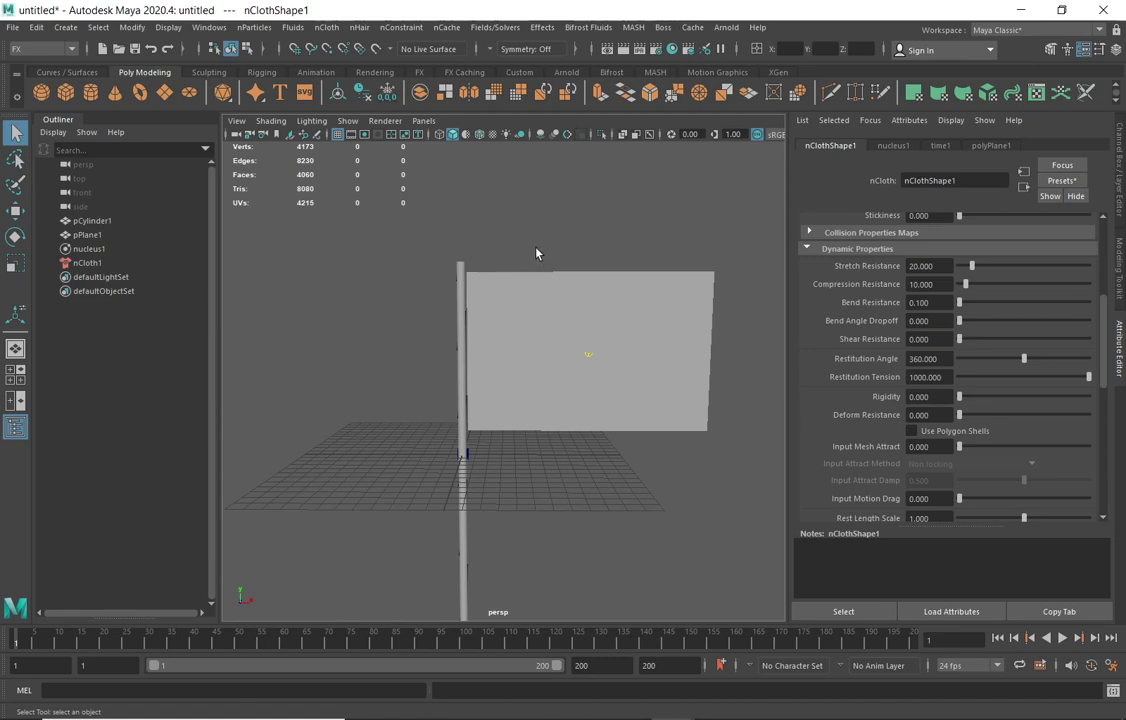
{"action": "left_click", "coordinate": [543, 297]}
{"action": "key", "text": "space"}
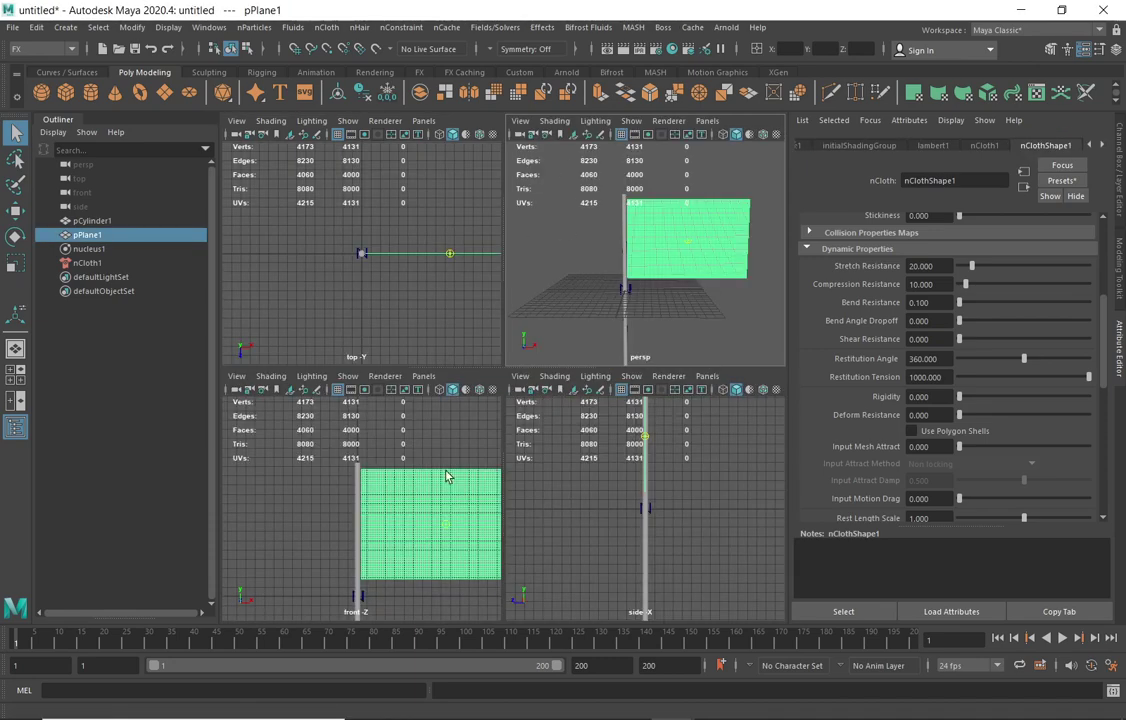
{"action": "key", "text": "space"}
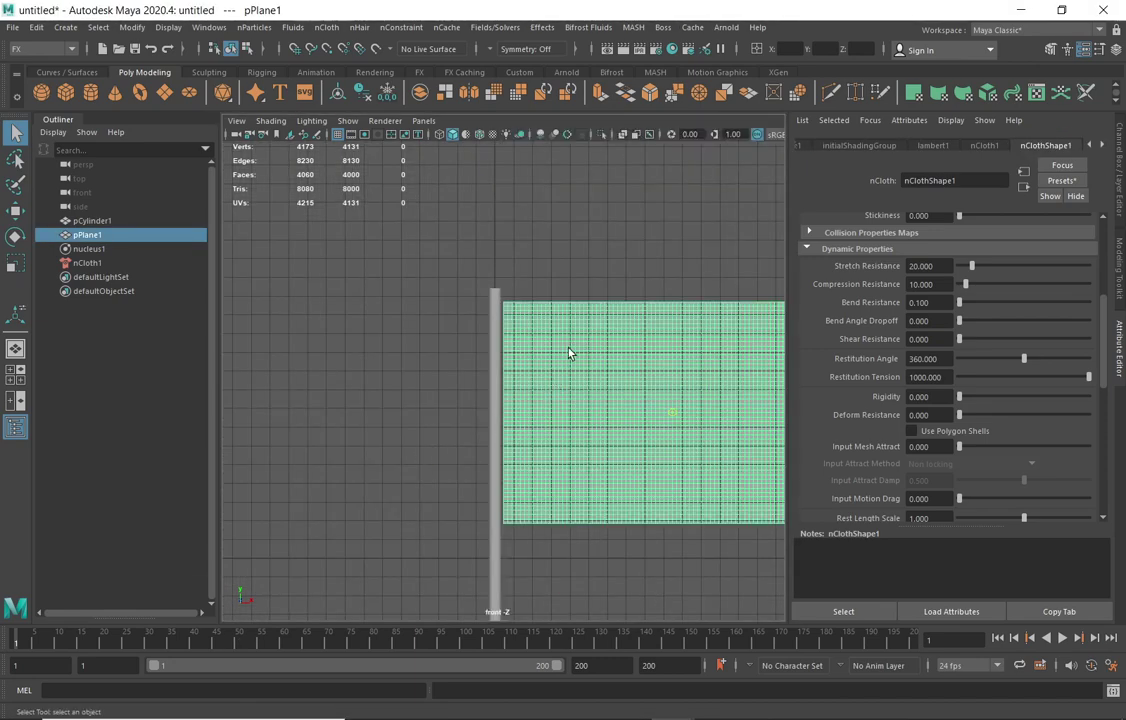
{"action": "right_click_drag", "start_coordinate": [563, 290], "coordinate": [503, 294]}
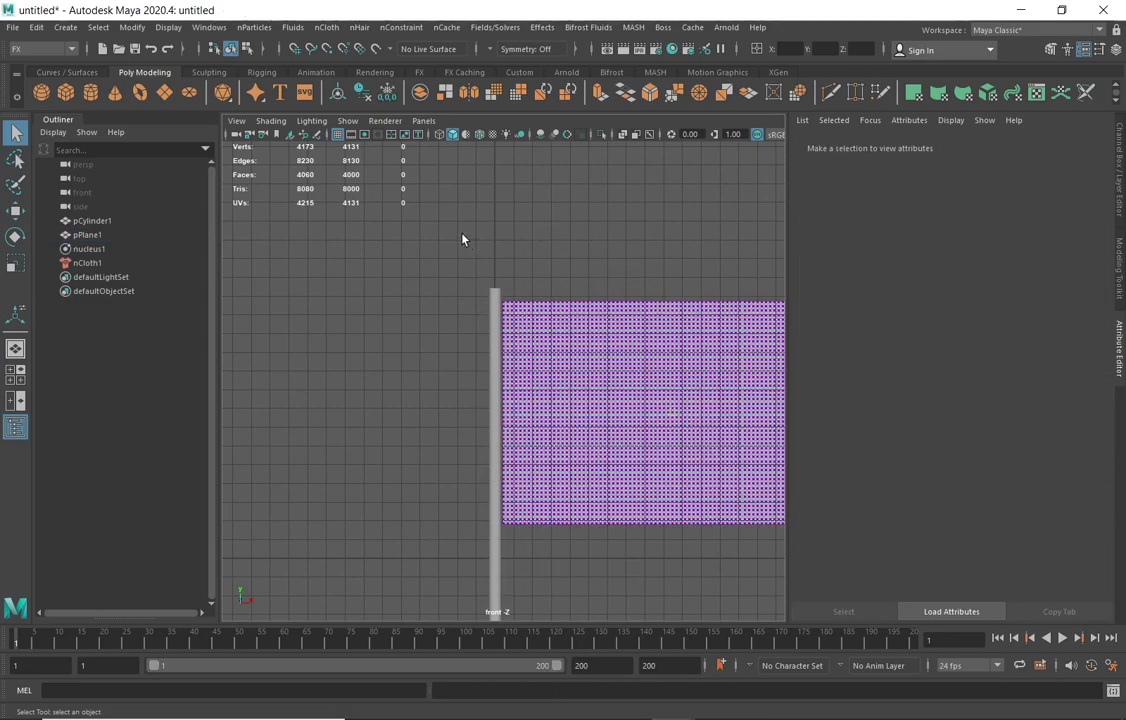
{"action": "left_click_drag", "start_coordinate": [462, 239], "coordinate": [504, 578]}
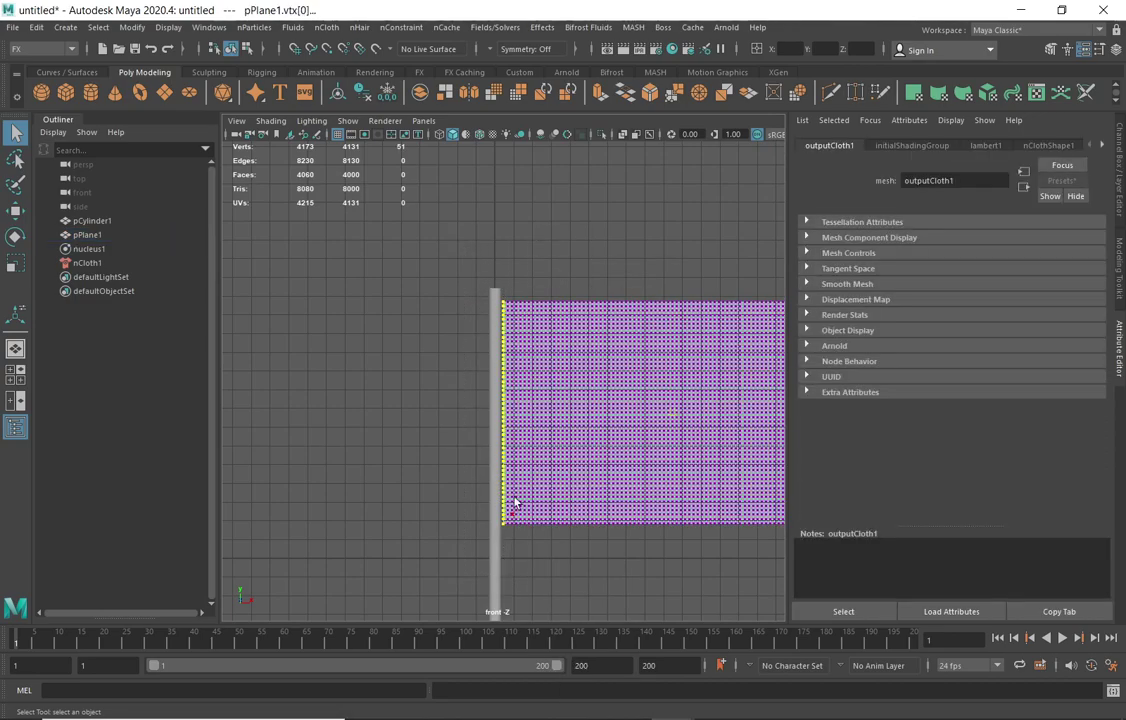
{"action": "scroll", "coordinate": [546, 335], "scroll_direction": "up", "scroll_amount": 10}
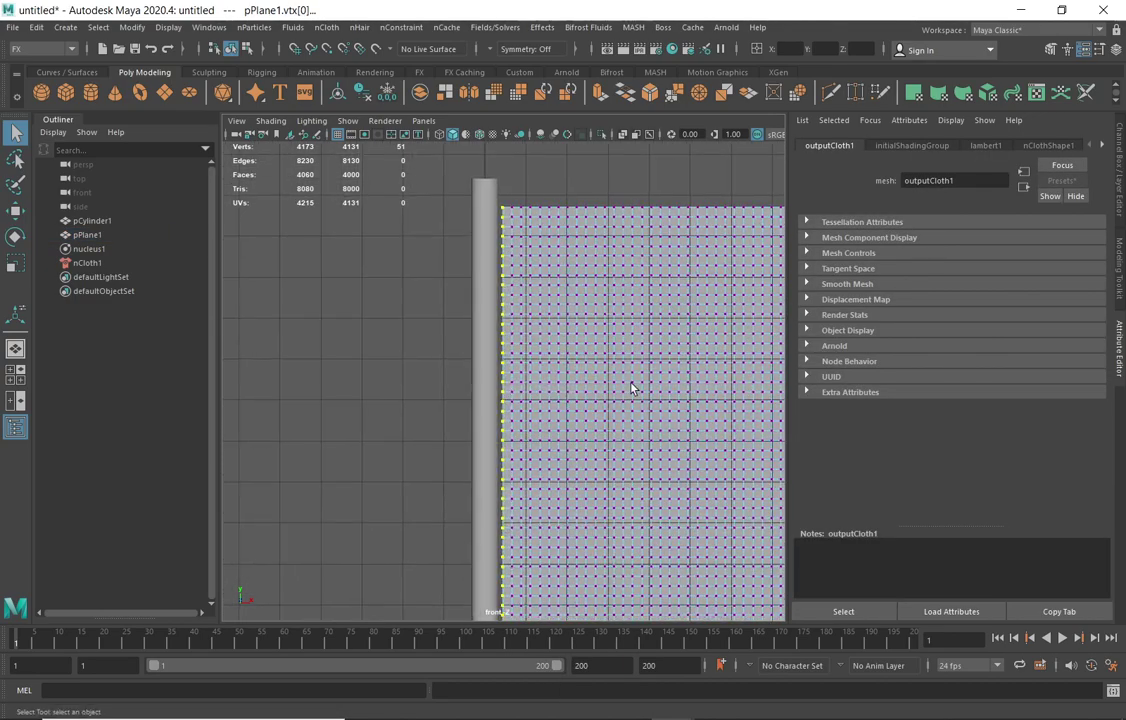
{"action": "middle_click_drag", "start_coordinate": [587, 289], "coordinate": [637, 318], "text": "alt"}
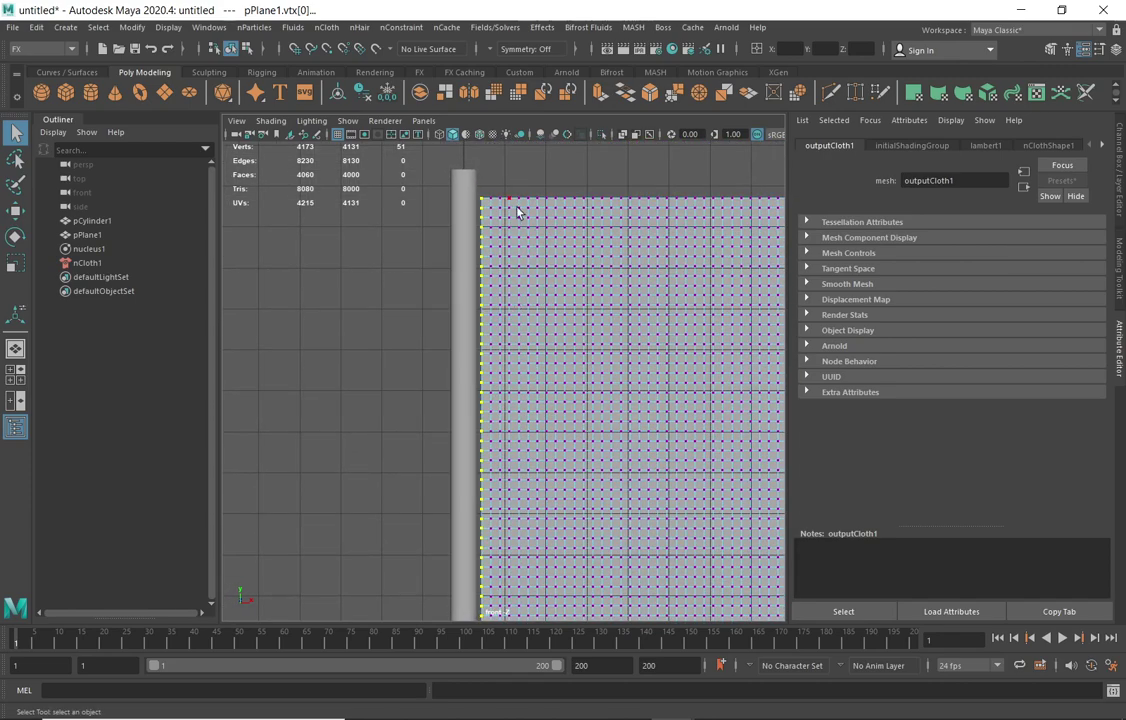
- Add the pole to the selected edge vertices and create a Point to Surface nConstraint between them
{"action": "left_click", "coordinate": [458, 262], "text": "shift"}
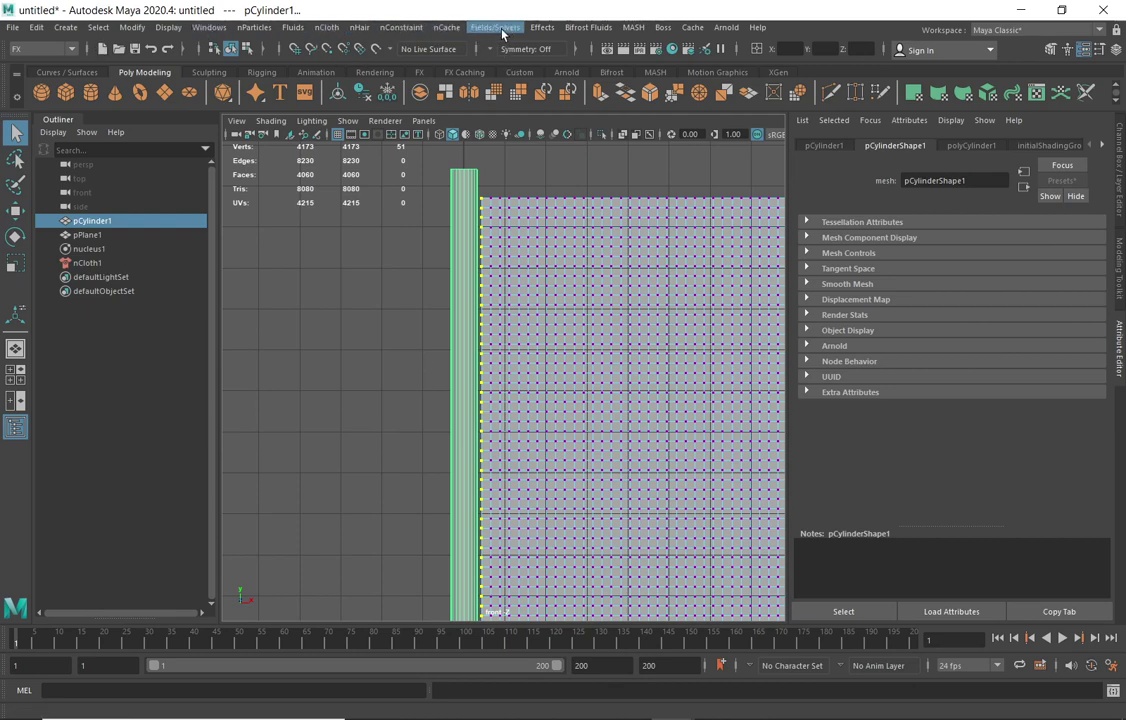
{"action": "left_click", "coordinate": [404, 28]}
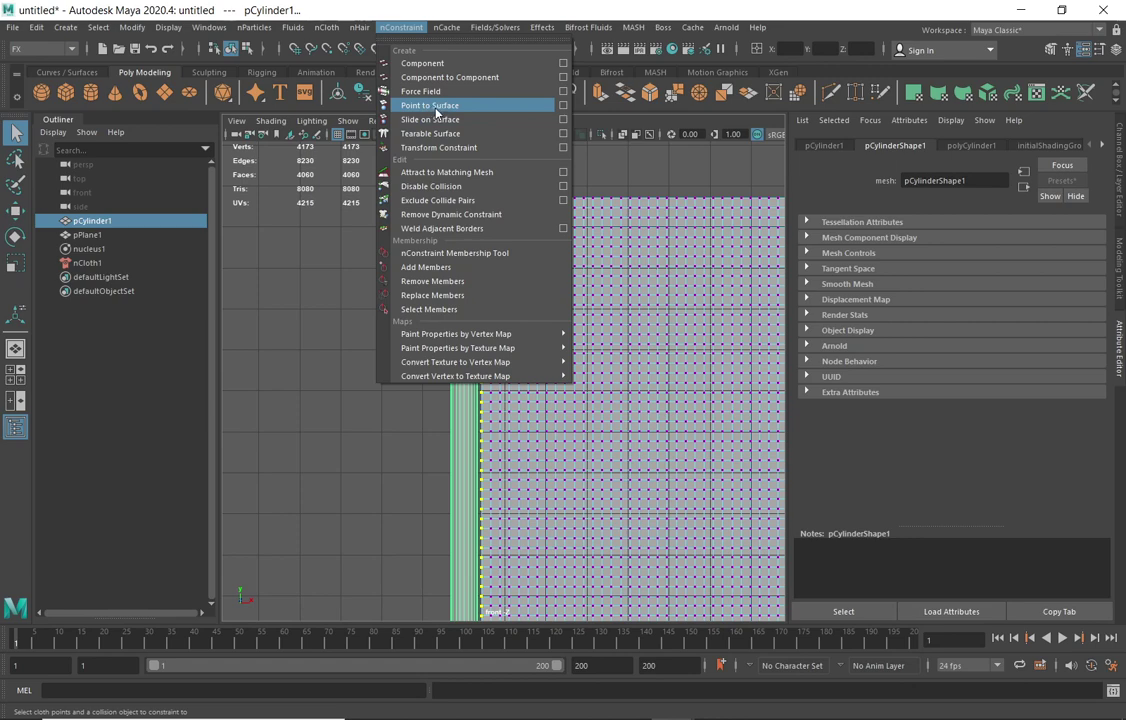
{"action": "left_click", "coordinate": [466, 106]}
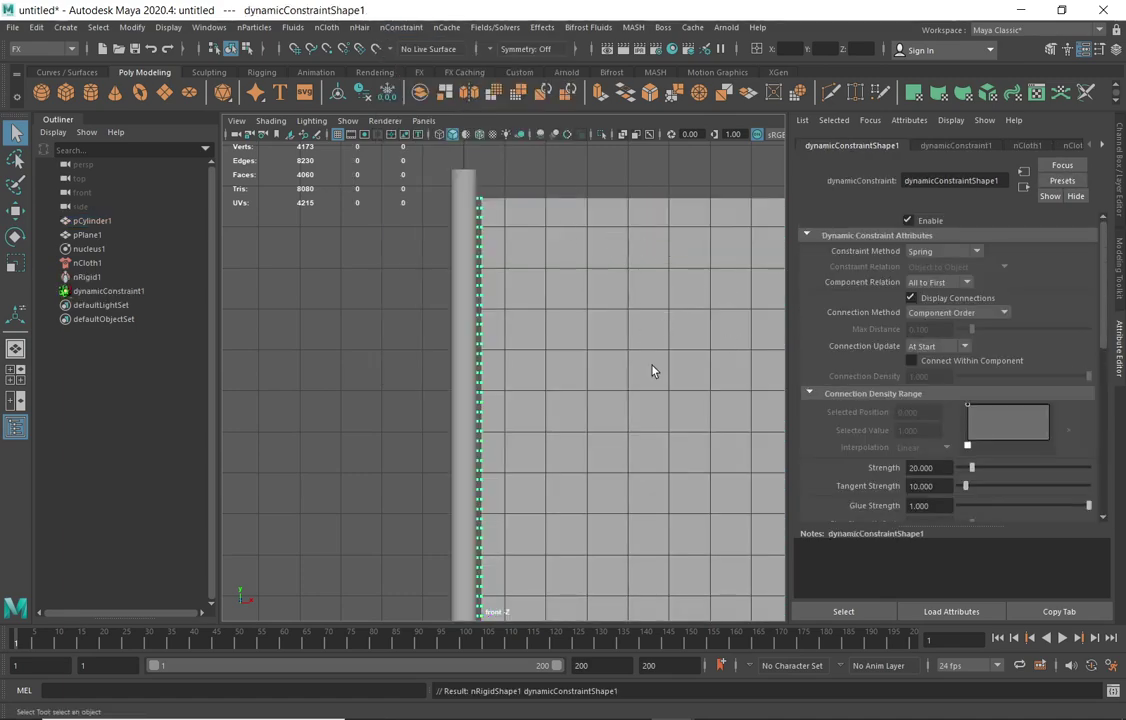
- Examine the constraint links between flag and pole, play the simulation in the perspective view, and return to frame 1
{"action": "scroll", "coordinate": [440, 340], "scroll_direction": "up", "scroll_amount": 4}
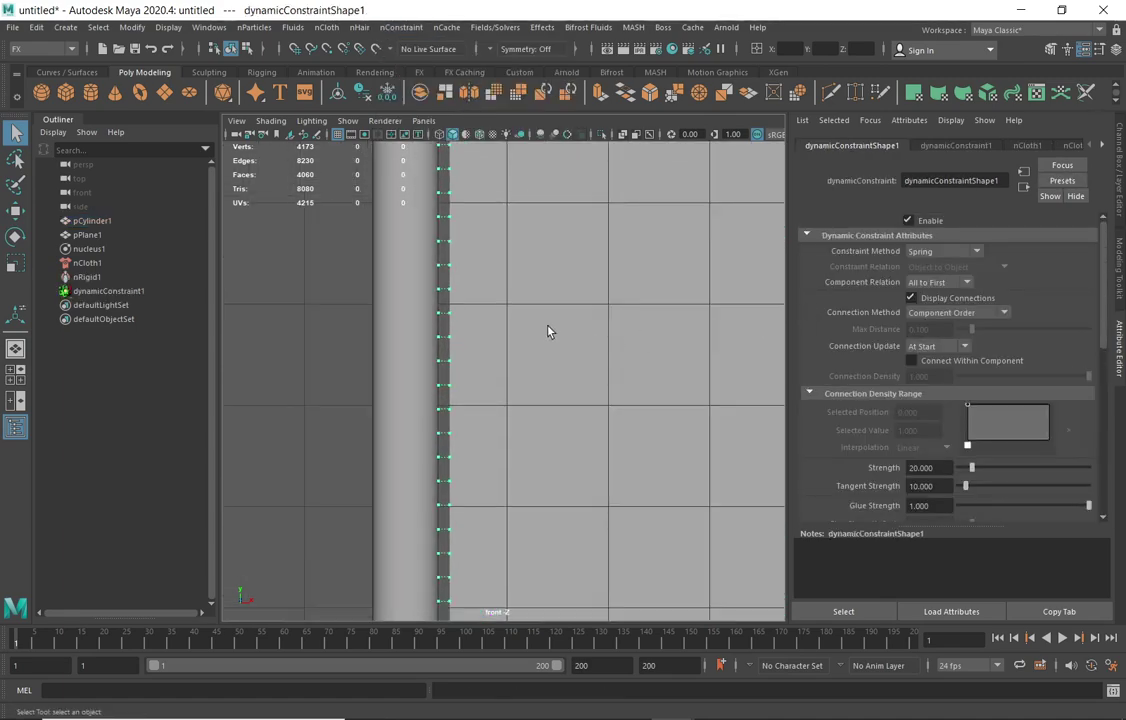
{"action": "scroll", "coordinate": [684, 312], "scroll_direction": "up", "scroll_amount": 3}
{"action": "middle_click_drag", "start_coordinate": [684, 312], "coordinate": [659, 503], "text": "alt"}
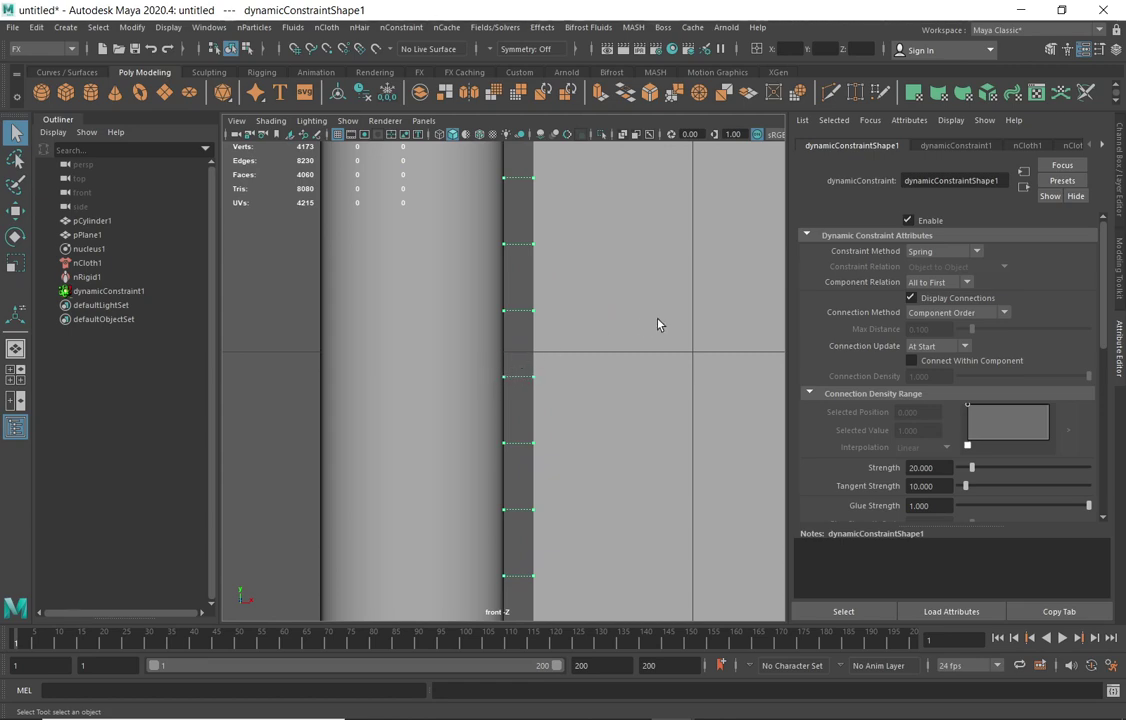
{"action": "scroll", "coordinate": [528, 332], "scroll_direction": "down", "scroll_amount": 4}
{"action": "middle_click_drag", "start_coordinate": [513, 349], "coordinate": [443, 308], "text": "alt"}
{"action": "key", "text": "space"}
{"action": "key", "text": "space"}
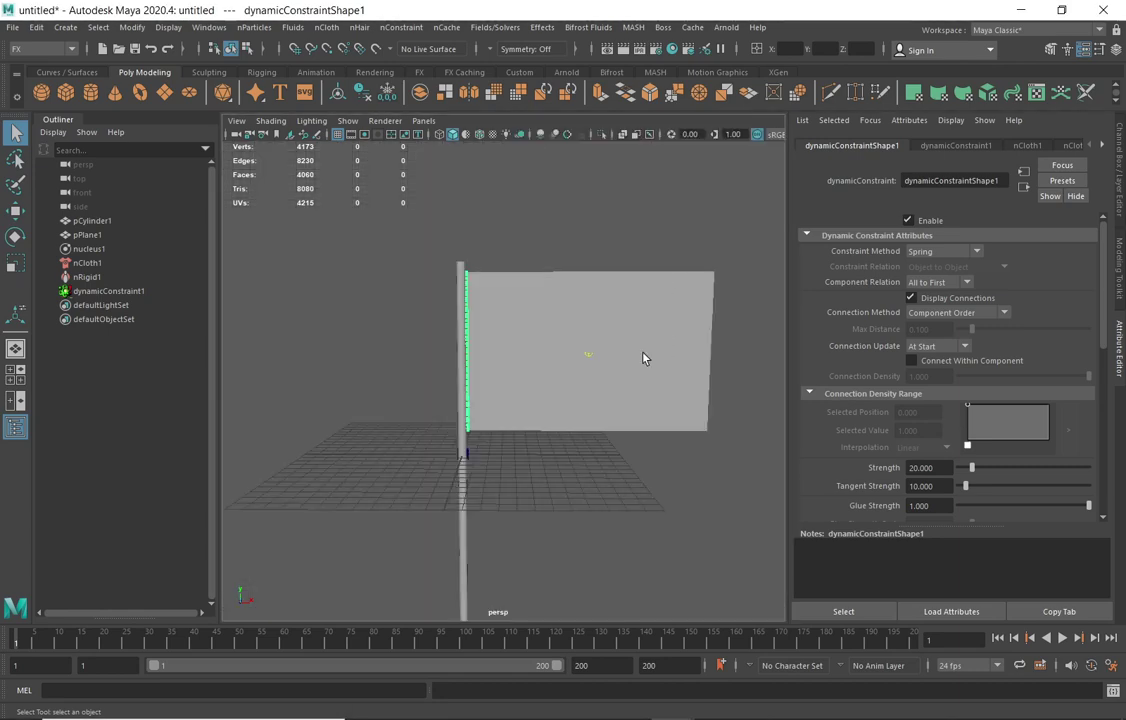
{"action": "left_click_drag", "start_coordinate": [630, 332], "coordinate": [688, 380], "text": "alt"}
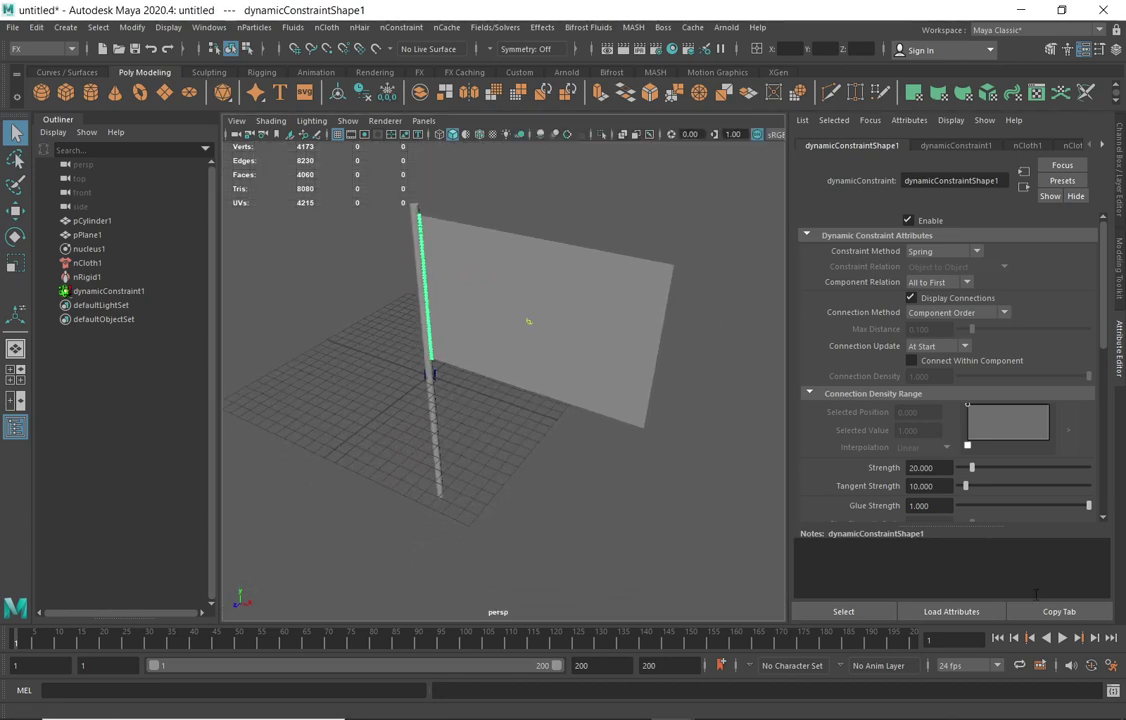
{"action": "left_click", "coordinate": [1062, 637]}
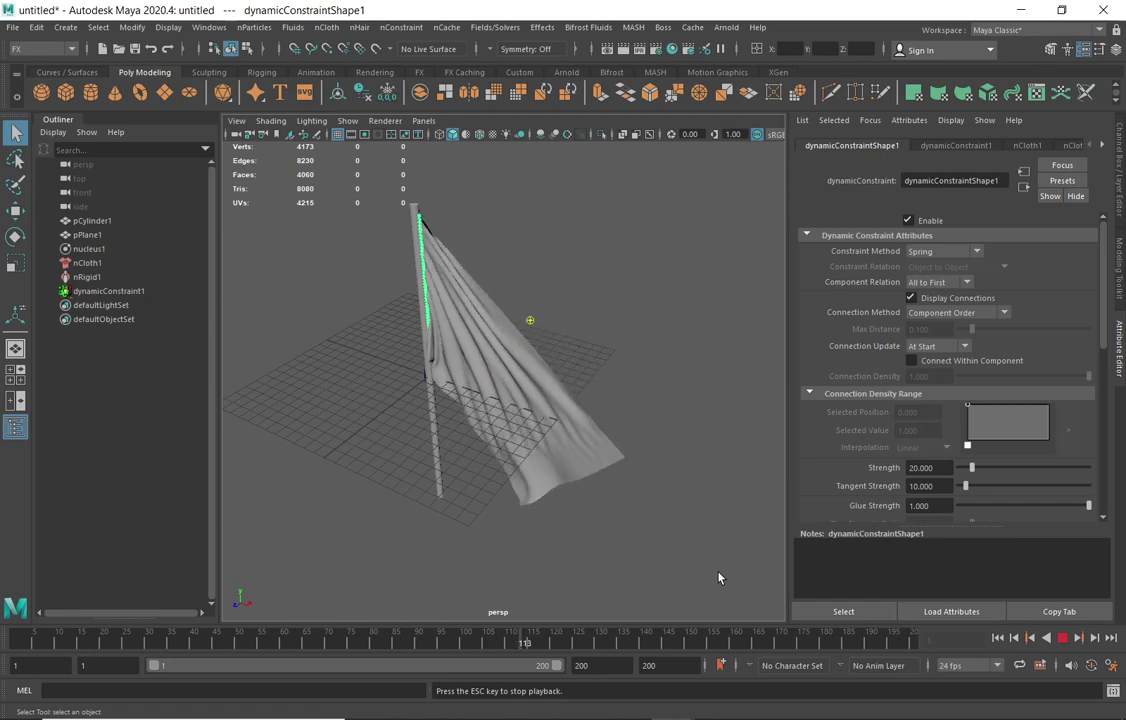
{"action": "left_click", "coordinate": [997, 637]}
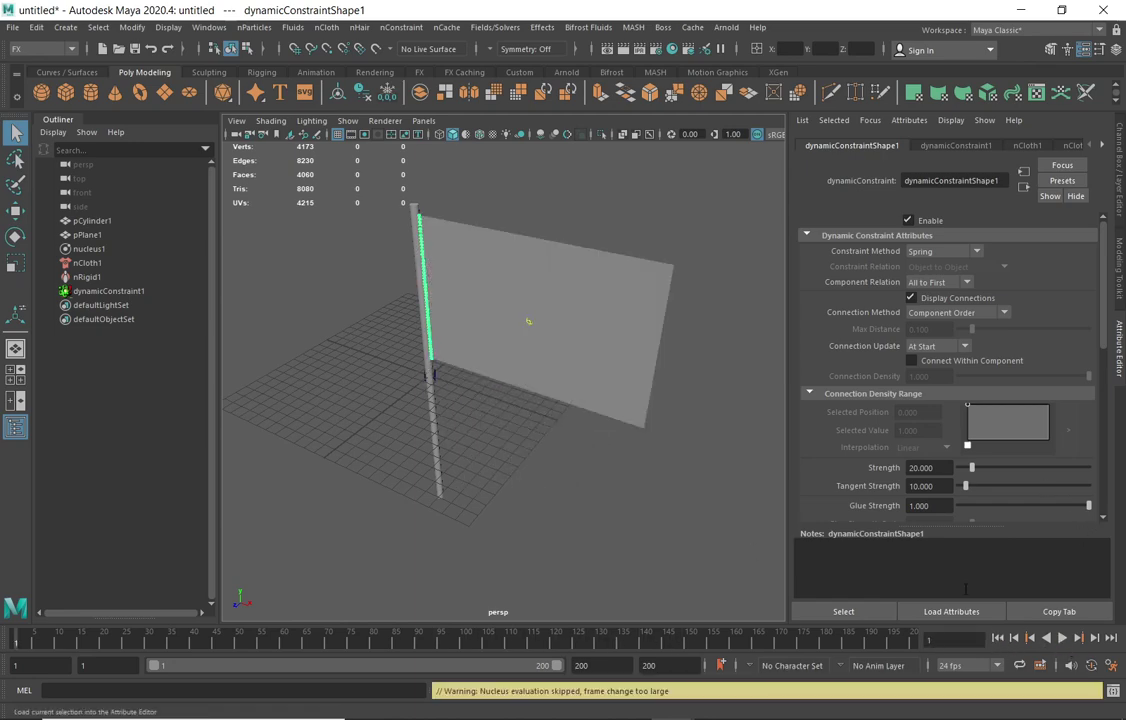
- Replay the constrained flag simulation from a more frontal angle, stop it and rewind to the first frame
{"action": "left_click_drag", "start_coordinate": [453, 266], "coordinate": [475, 283], "text": "alt"}
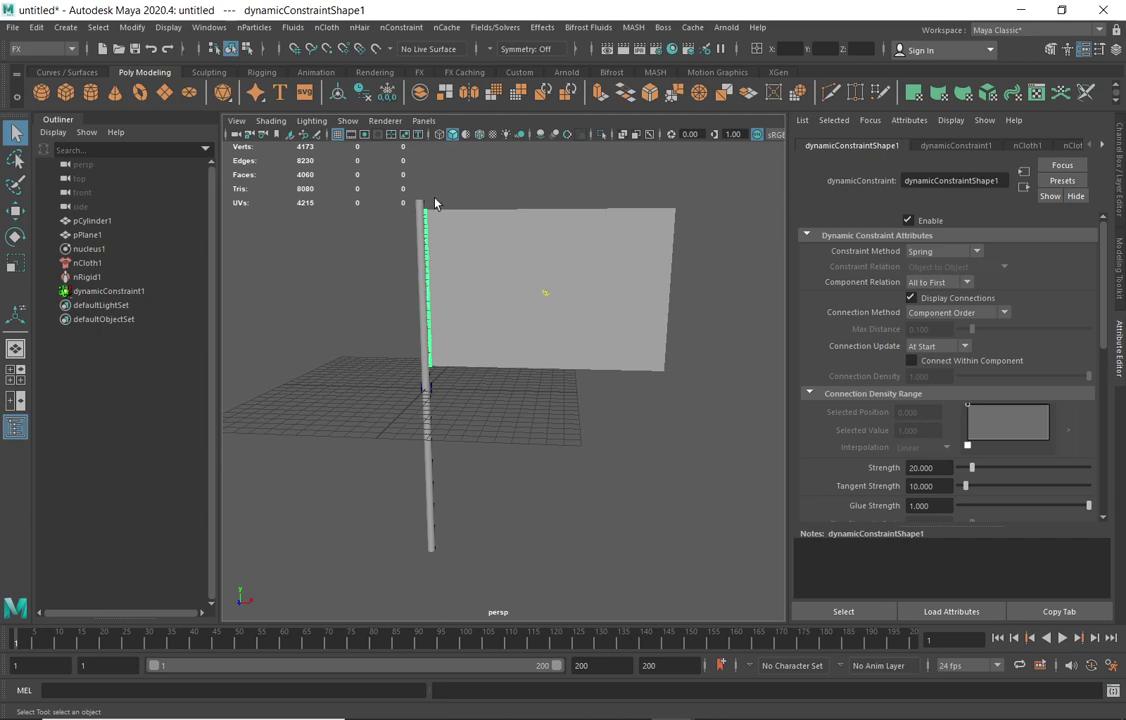
{"action": "left_click", "coordinate": [399, 30]}
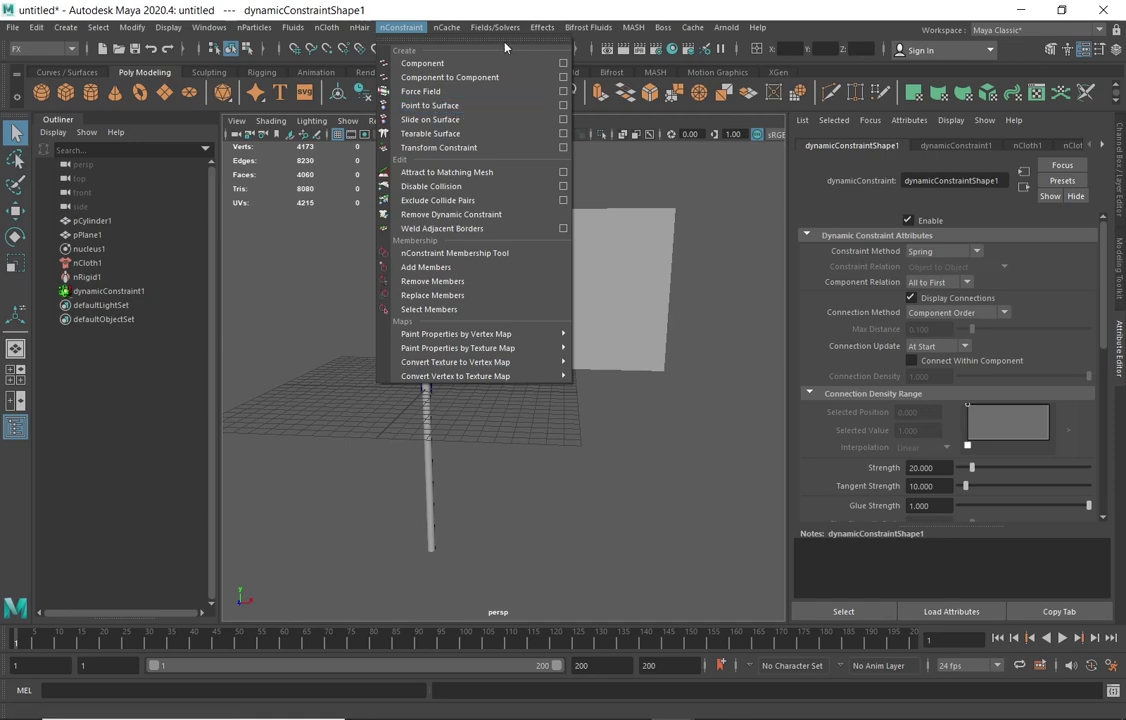
{"action": "left_click", "coordinate": [443, 18]}
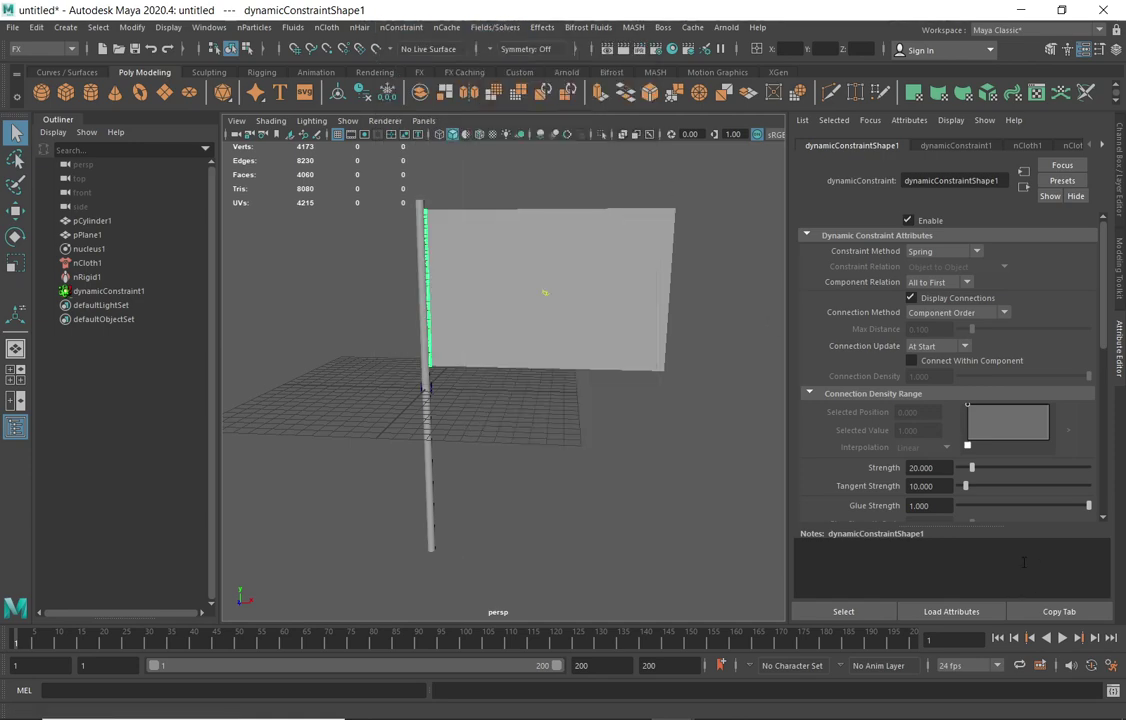
{"action": "left_click", "coordinate": [1062, 637]}
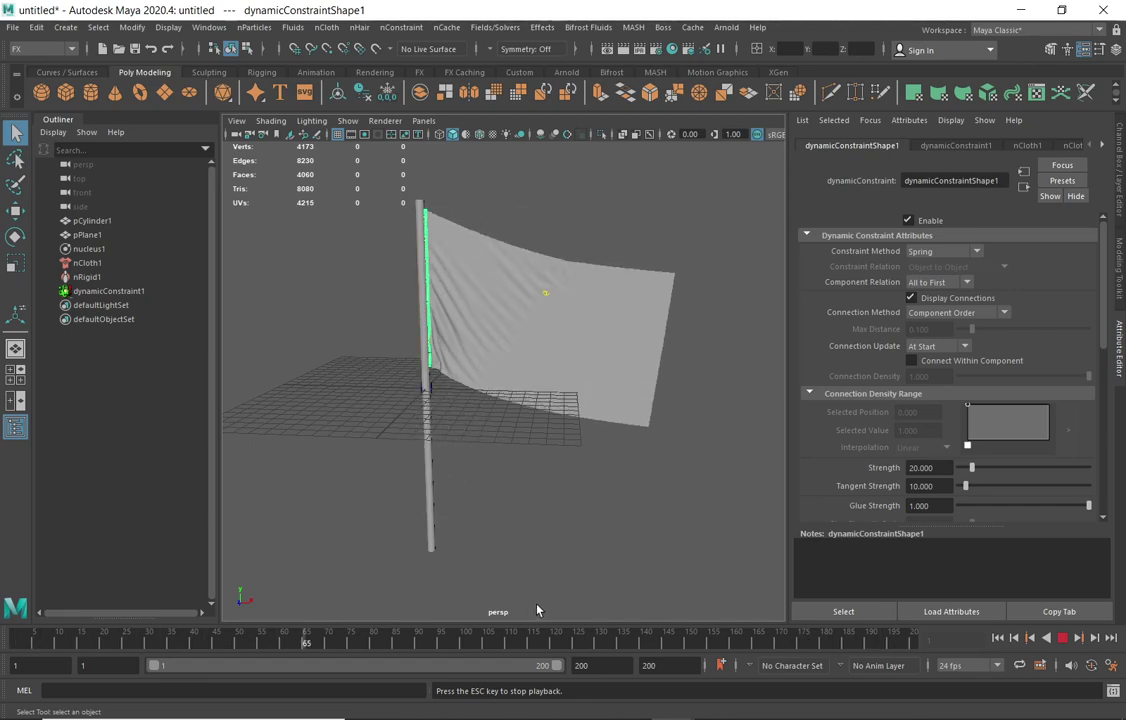
{"action": "left_click", "coordinate": [1063, 639]}
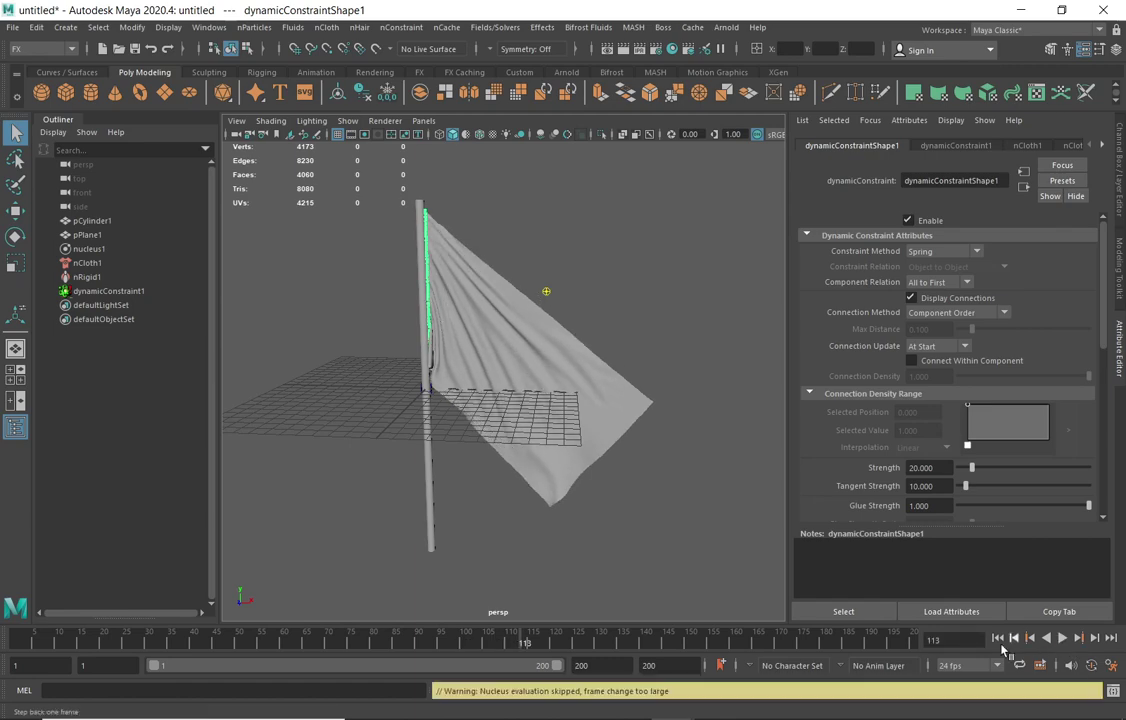
{"action": "left_click", "coordinate": [998, 638]}
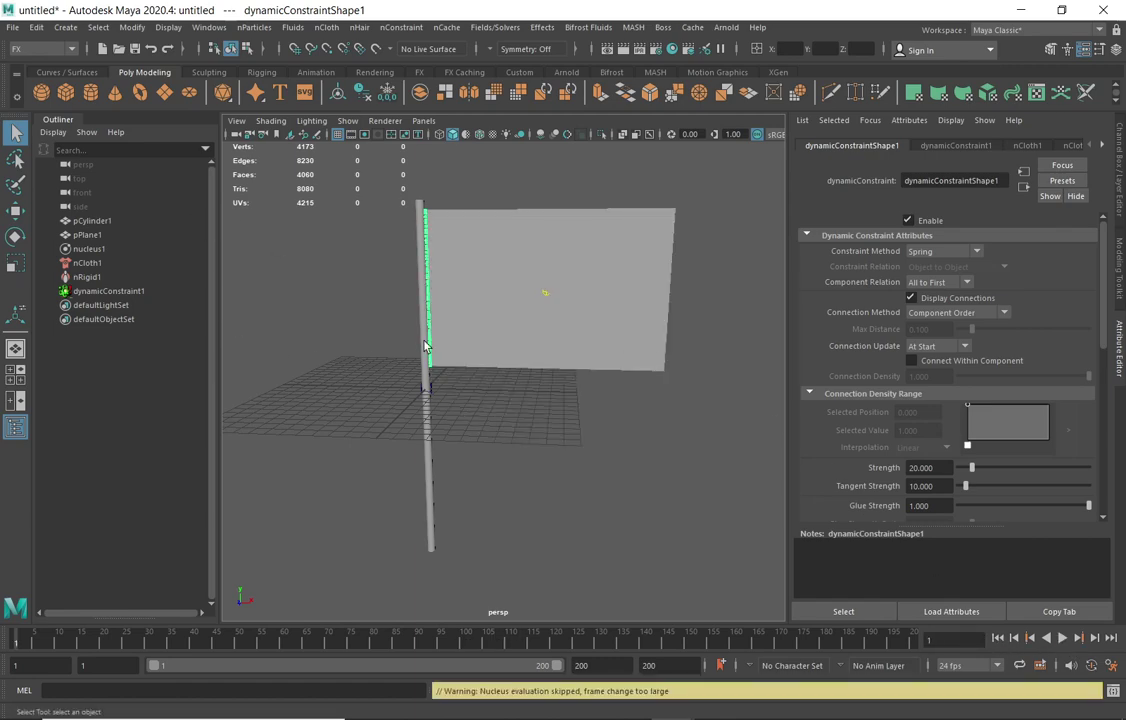
- Select the pole cylinder and apply Create Passive Collider to it
{"action": "left_click", "coordinate": [441, 463]}
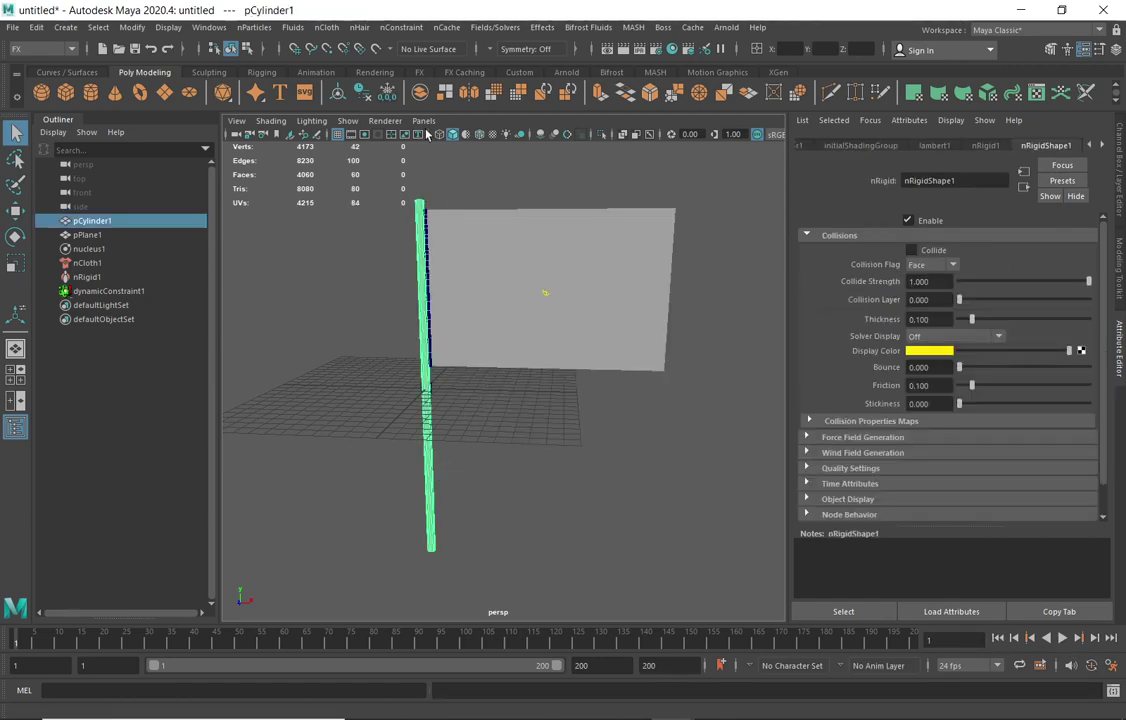
{"action": "left_click", "coordinate": [327, 27]}
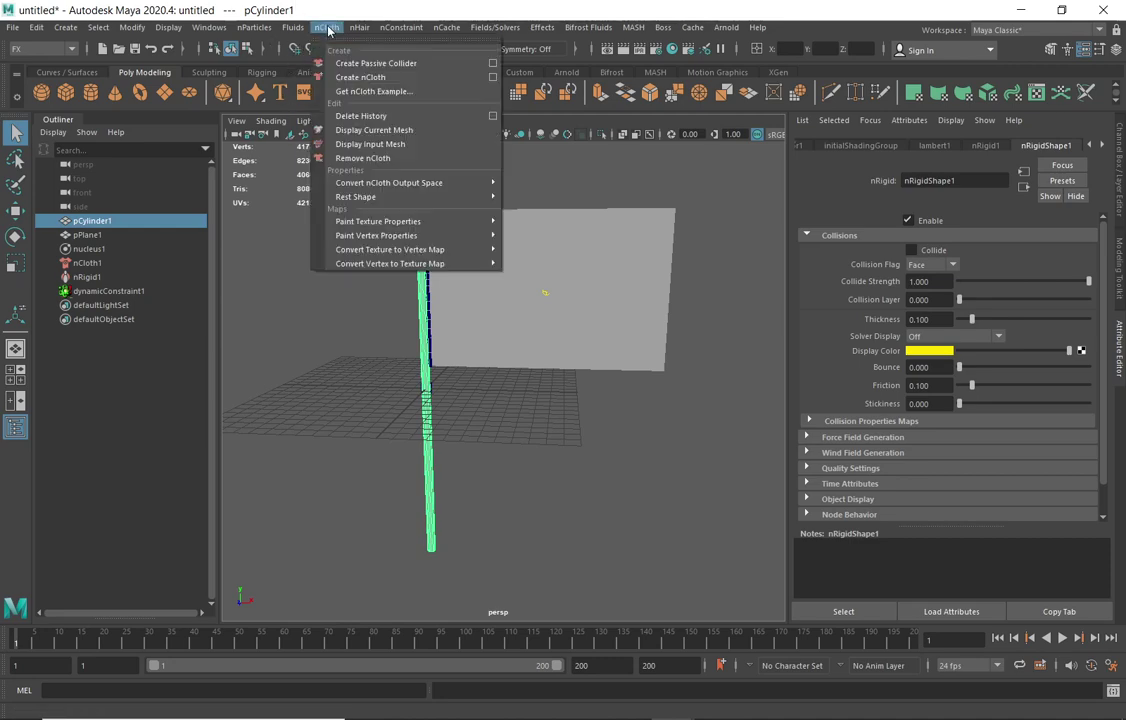
{"action": "left_click", "coordinate": [412, 63]}
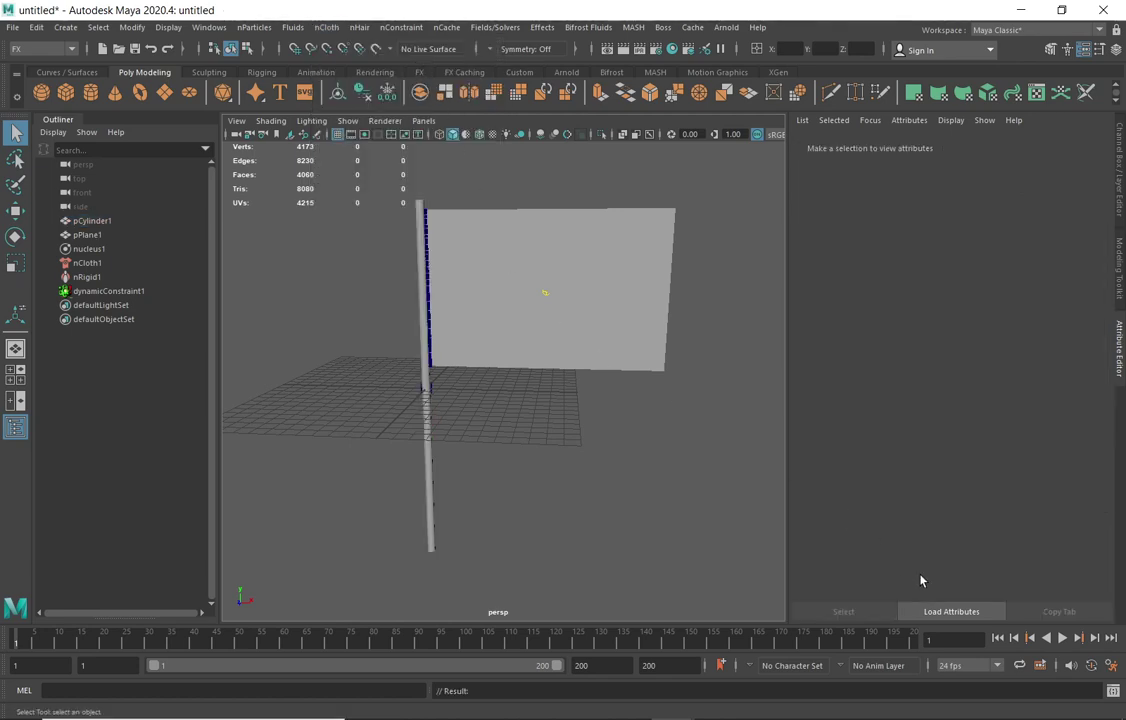
- Play the simulation to check the flag against the pole collider, stop it and rewind to frame 1
{"action": "left_click", "coordinate": [1062, 637]}
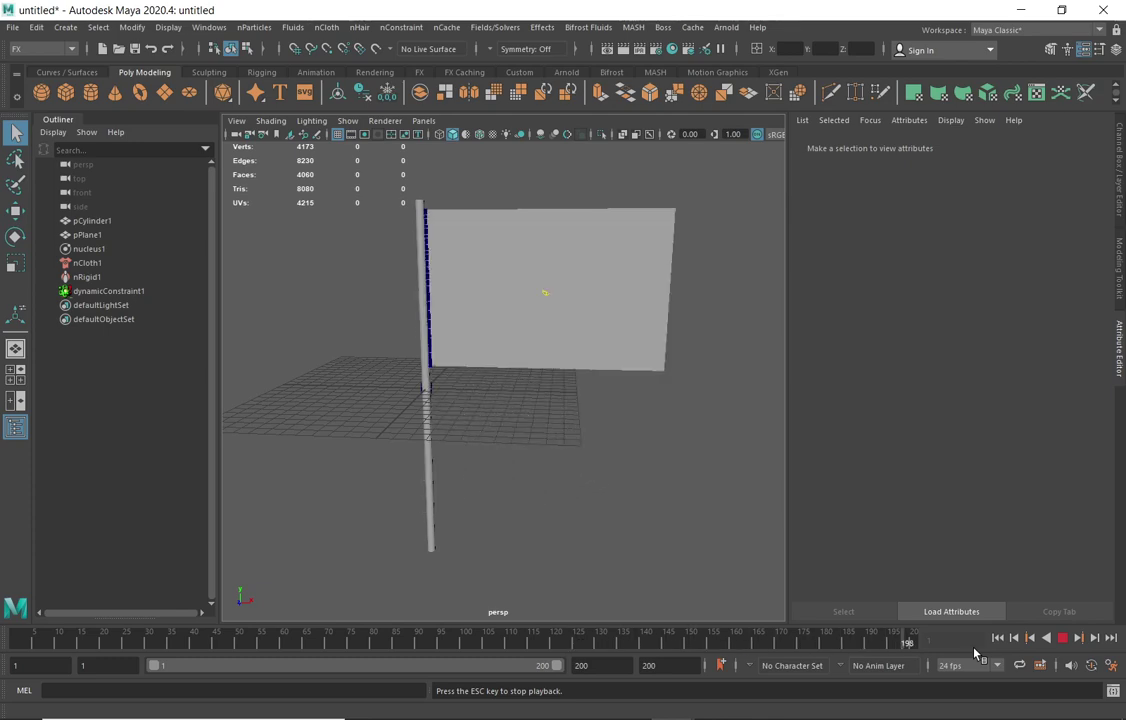
{"action": "left_click", "coordinate": [1062, 638]}
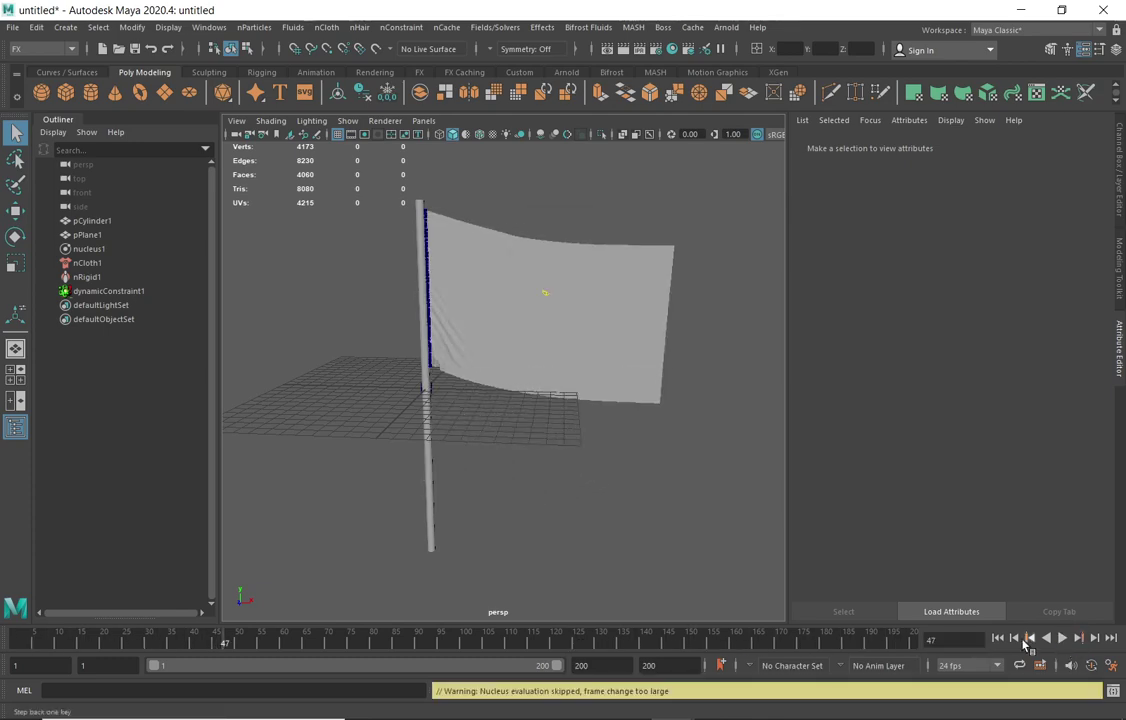
{"action": "left_click", "coordinate": [999, 638]}
- Set the animation end time to frame 400 and play the flag simulation again
{"action": "left_click", "coordinate": [659, 666]}
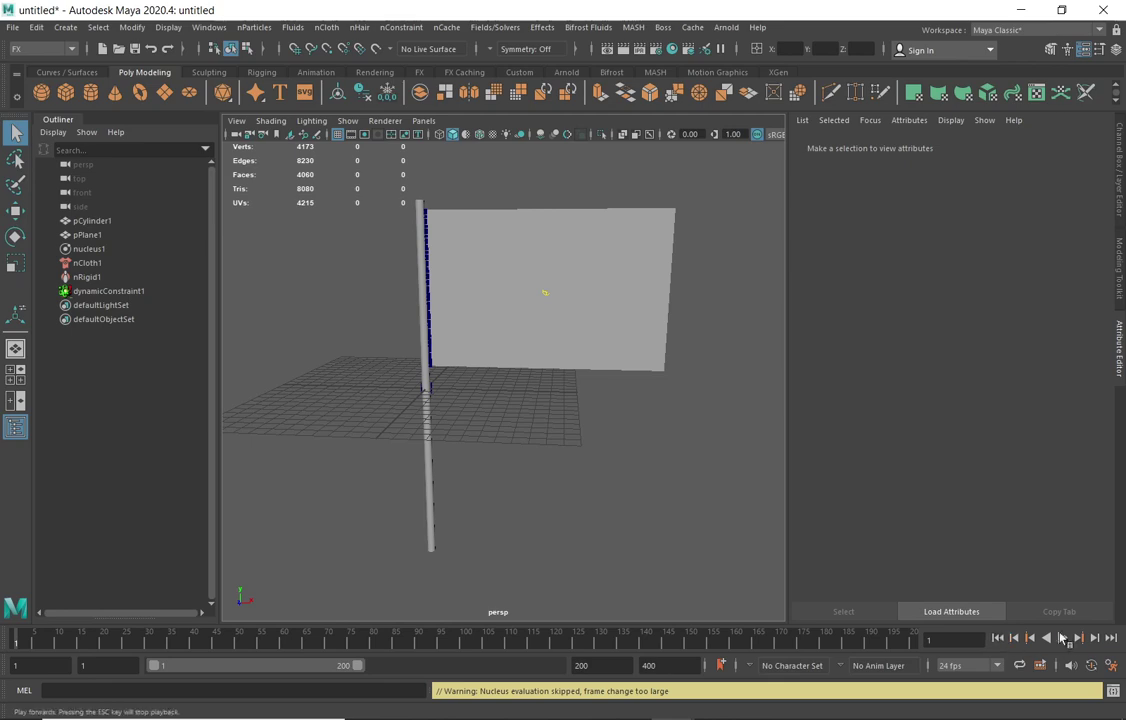
{"action": "left_click", "coordinate": [1064, 638]}
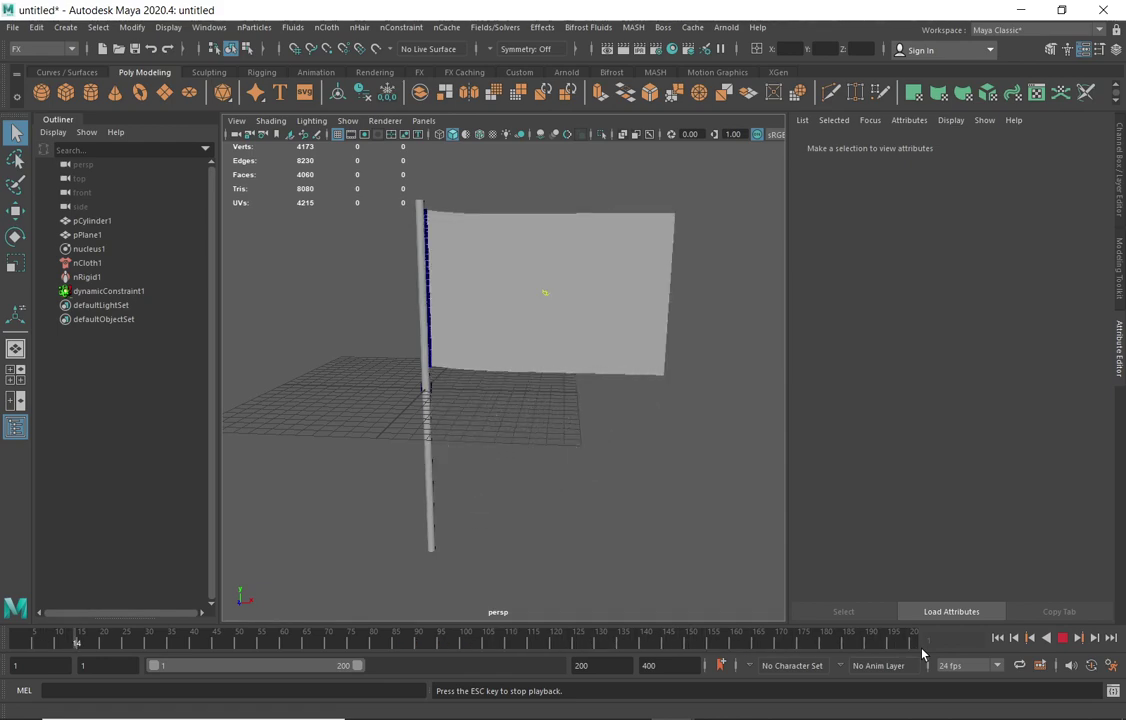
- Stop the flag simulation and rewind it to the first frame
{"action": "left_click", "coordinate": [1063, 637]}
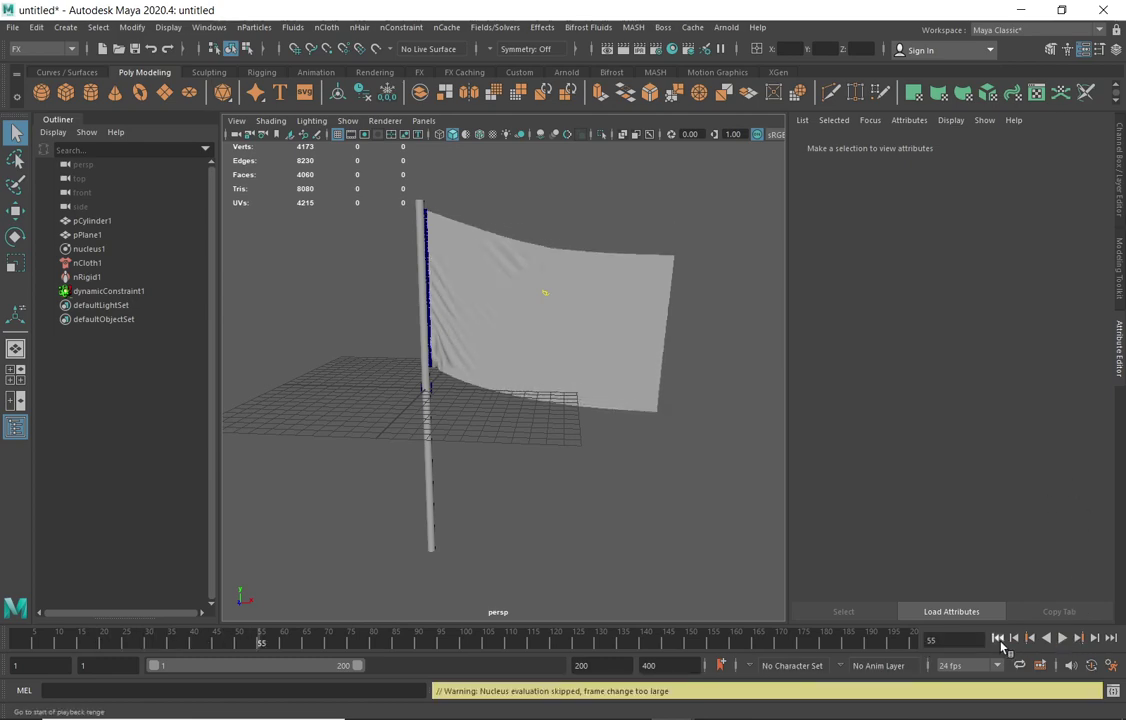
{"action": "left_click", "coordinate": [999, 639]}
{"action": "left_click_drag", "start_coordinate": [477, 331], "coordinate": [580, 378], "text": "alt"}
{"action": "left_click_drag", "start_coordinate": [562, 379], "coordinate": [535, 412], "text": "alt"}
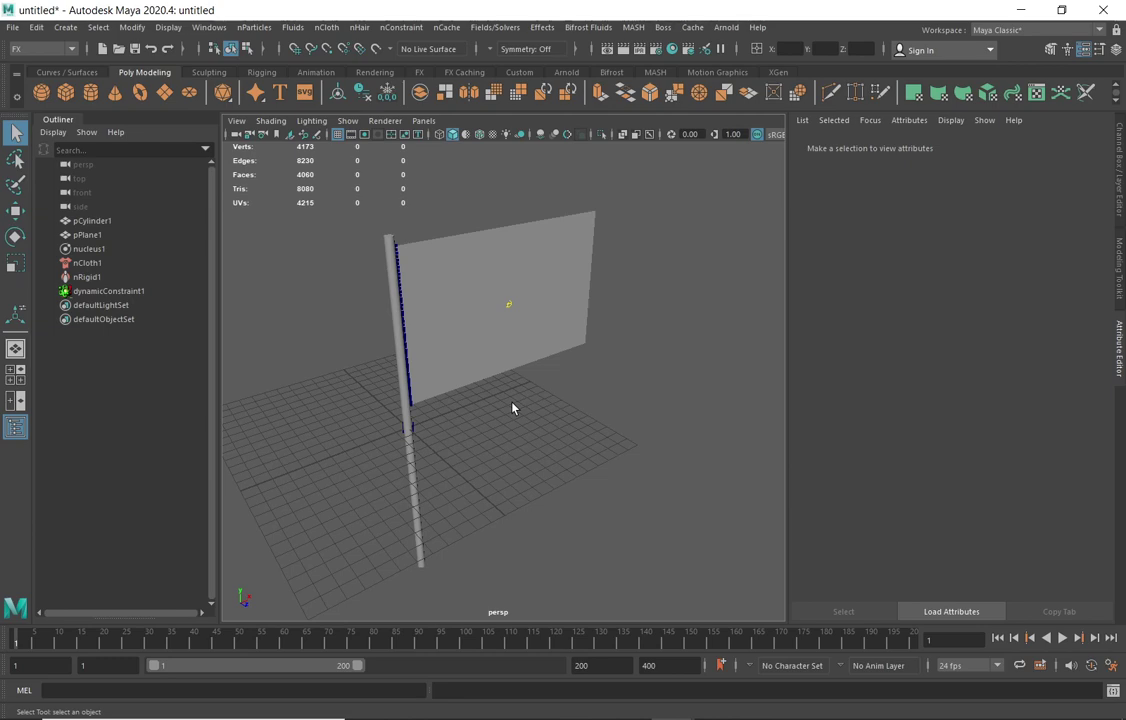
- Set the nCloth's Air Push Distance to about 30.8 in its wind field settings and play the simulation
{"action": "left_click", "coordinate": [92, 264]}
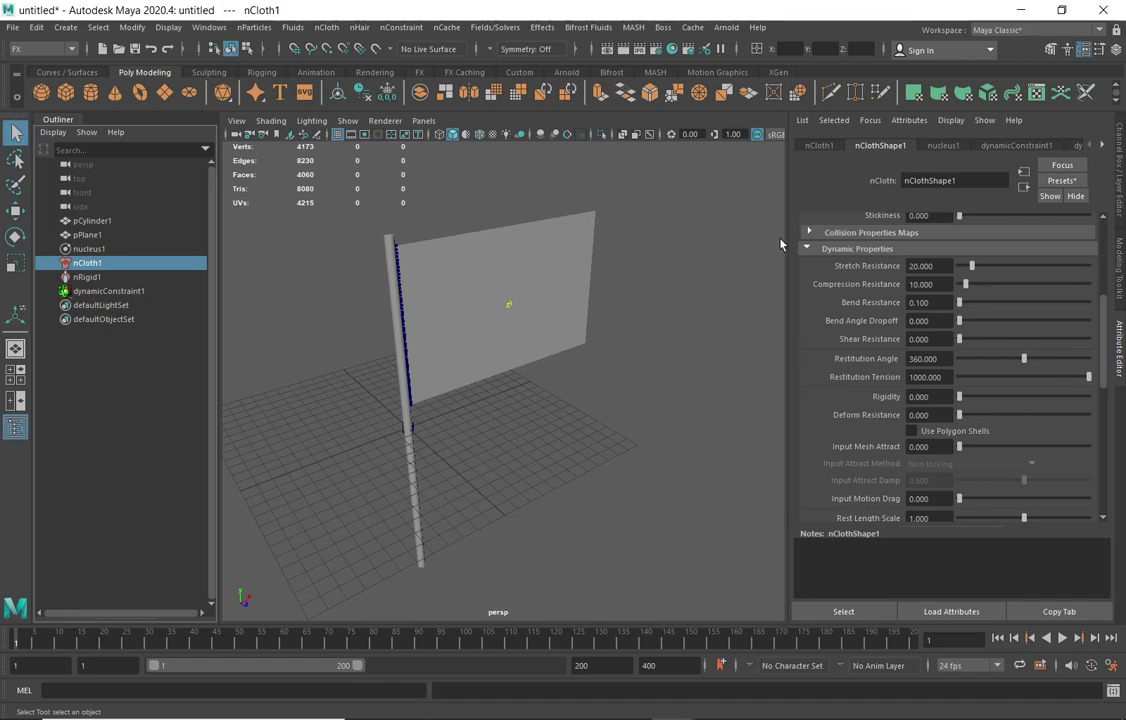
{"action": "left_click_drag", "start_coordinate": [1107, 344], "coordinate": [1089, 440]}
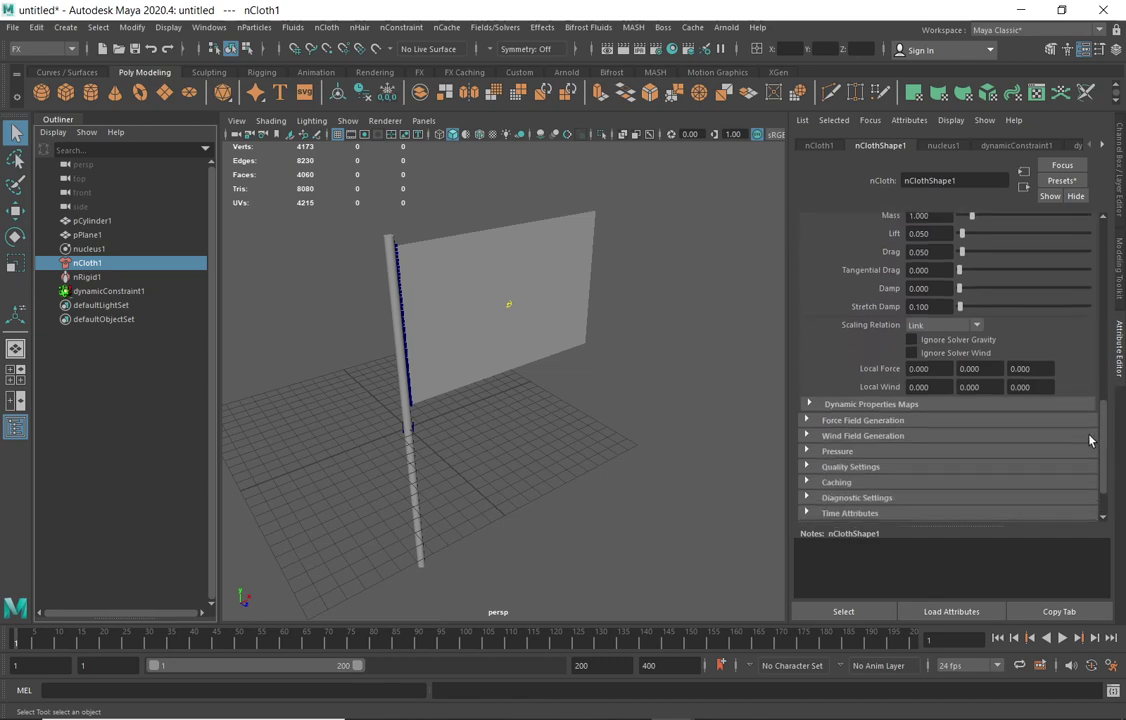
{"action": "left_click", "coordinate": [807, 420]}
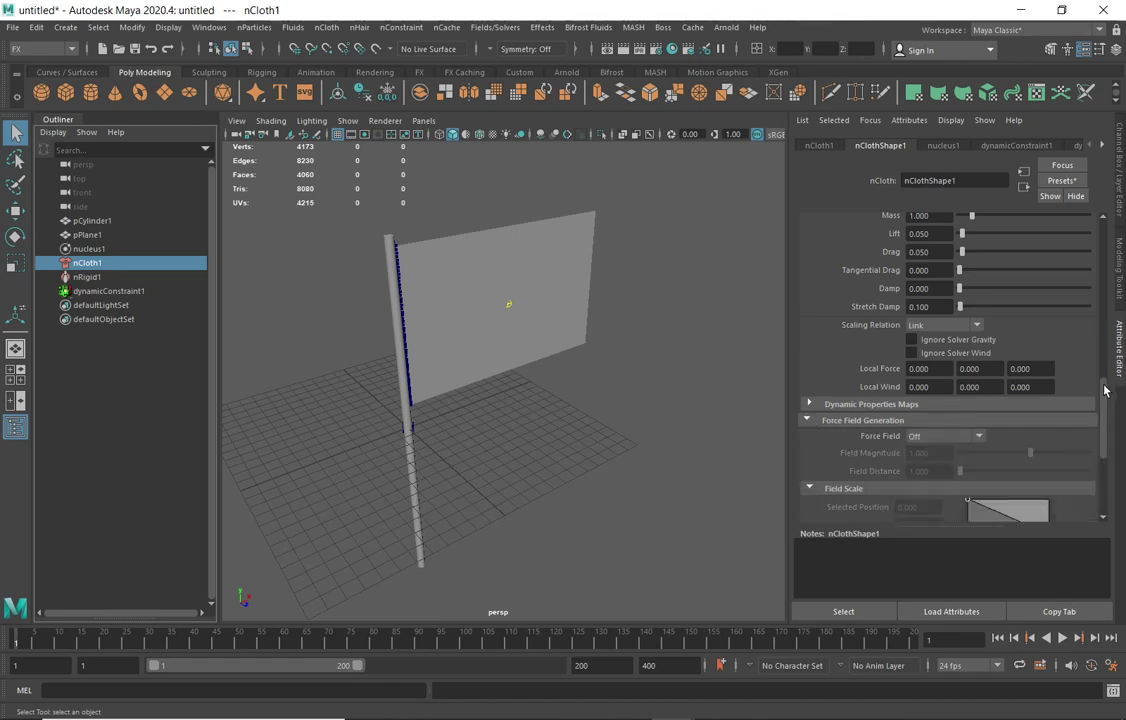
{"action": "left_click_drag", "start_coordinate": [1107, 390], "coordinate": [1039, 432]}
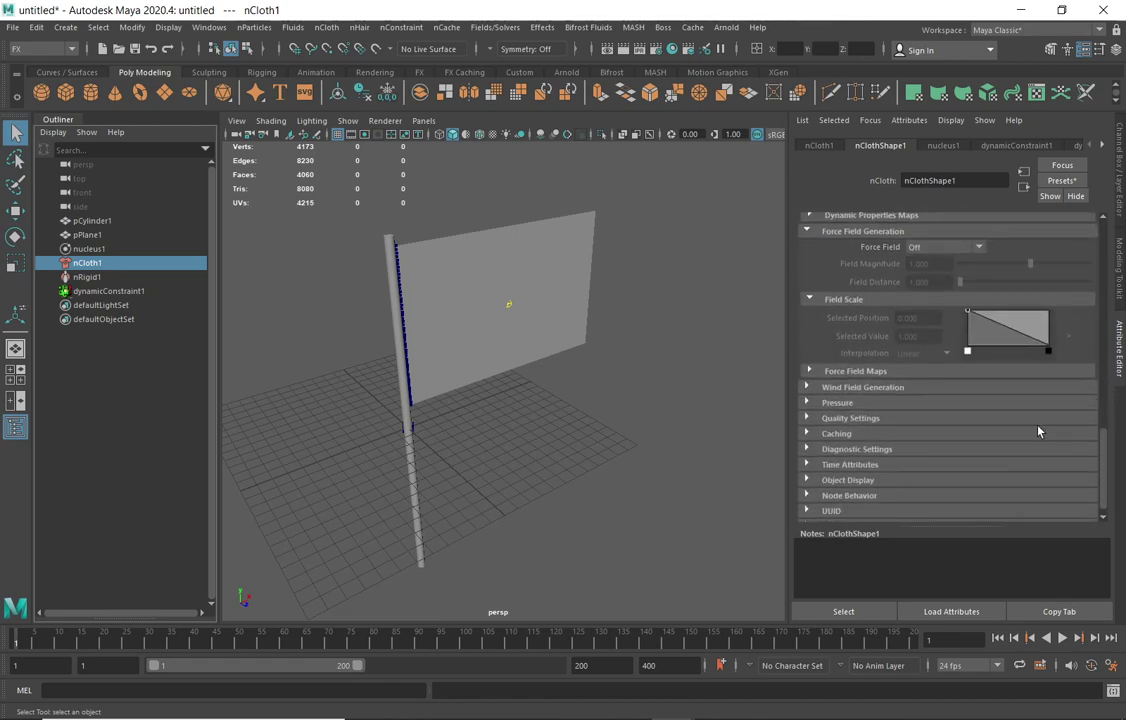
{"action": "left_click", "coordinate": [807, 388]}
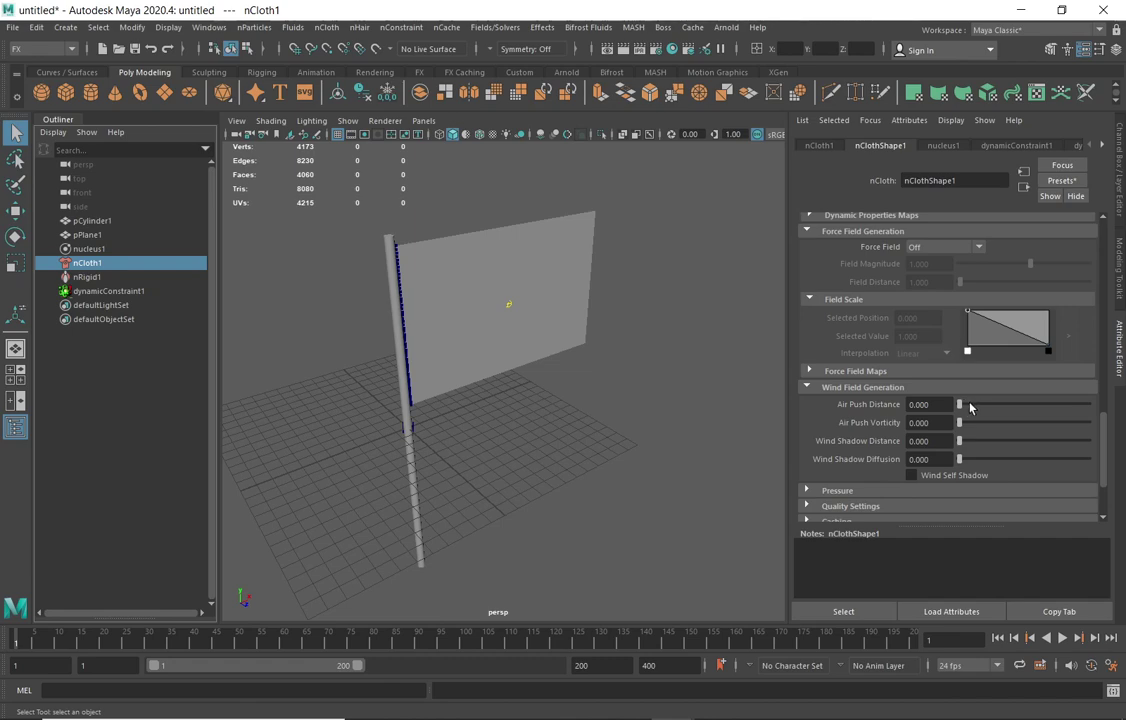
{"action": "left_click_drag", "start_coordinate": [966, 404], "coordinate": [1038, 404]}
{"action": "left_click", "coordinate": [1062, 637]}
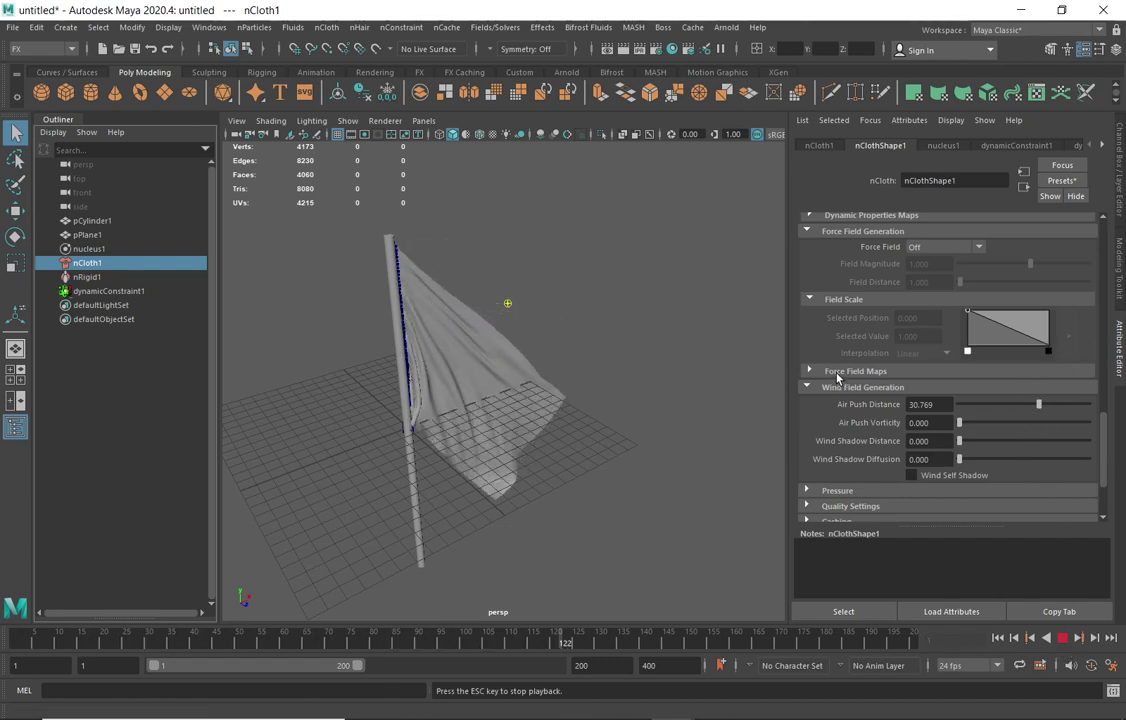
- Raise the nCloth's Air Push Distance to about 42 while the simulation plays
{"action": "scroll", "coordinate": [1107, 460], "scroll_direction": "down", "scroll_amount": 3}
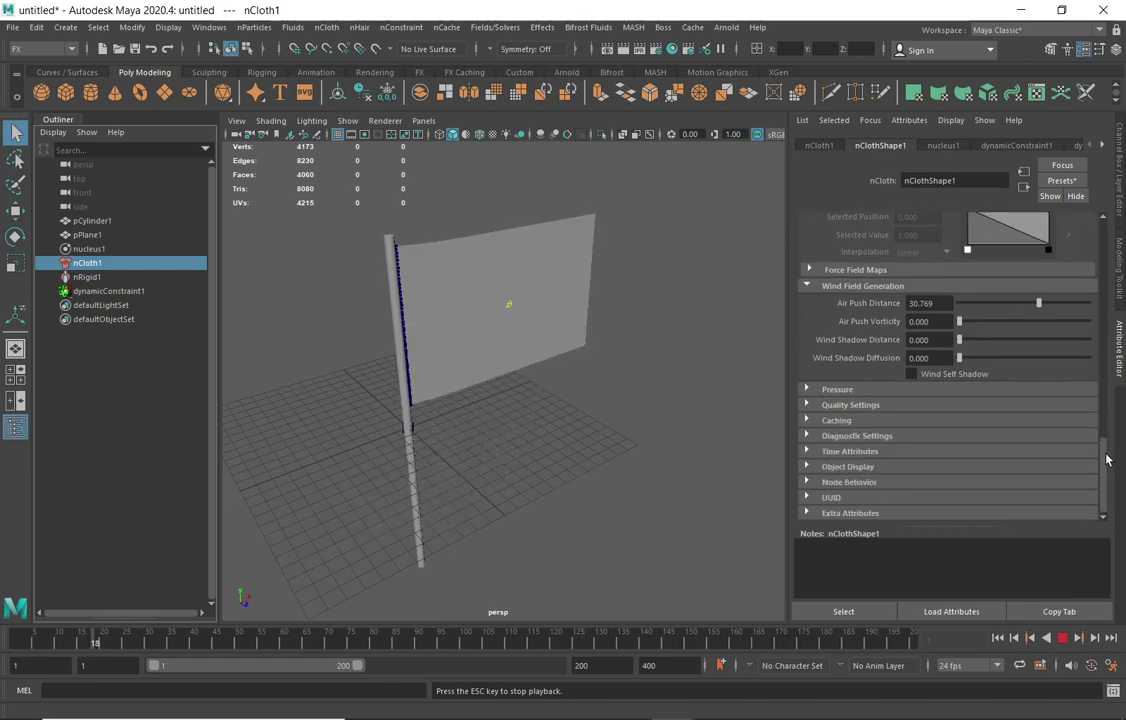
{"action": "scroll", "coordinate": [1107, 460], "scroll_direction": "up", "scroll_amount": 2}
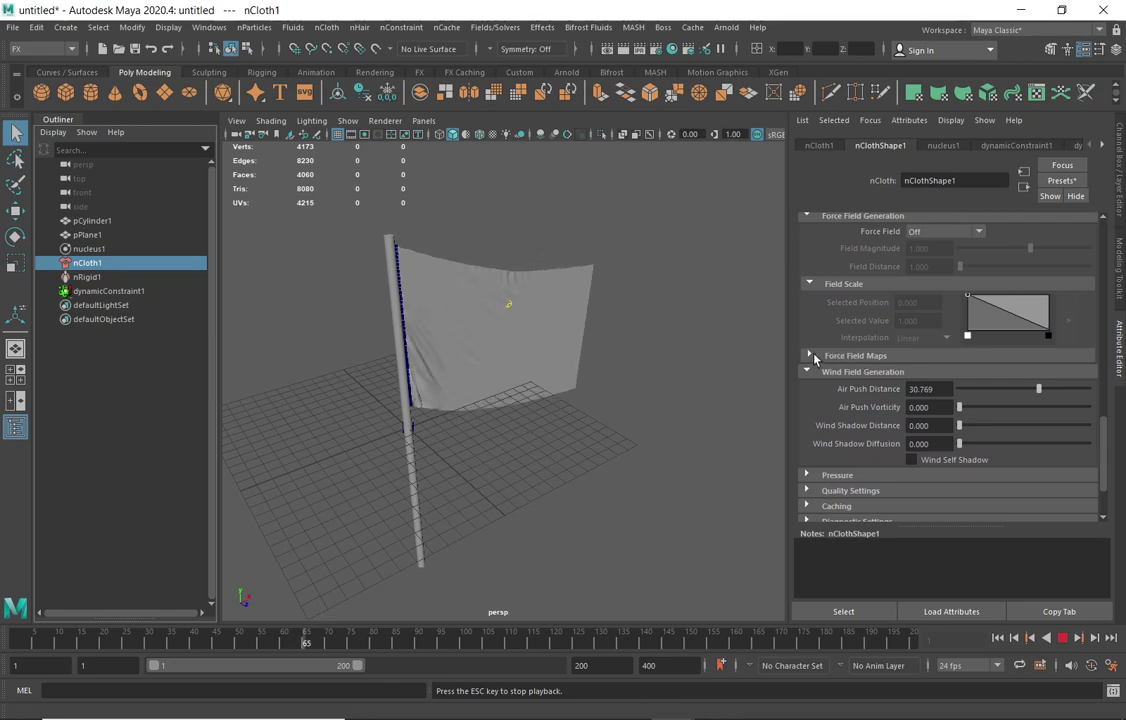
{"action": "left_click", "coordinate": [810, 356]}
{"action": "left_click", "coordinate": [810, 356]}
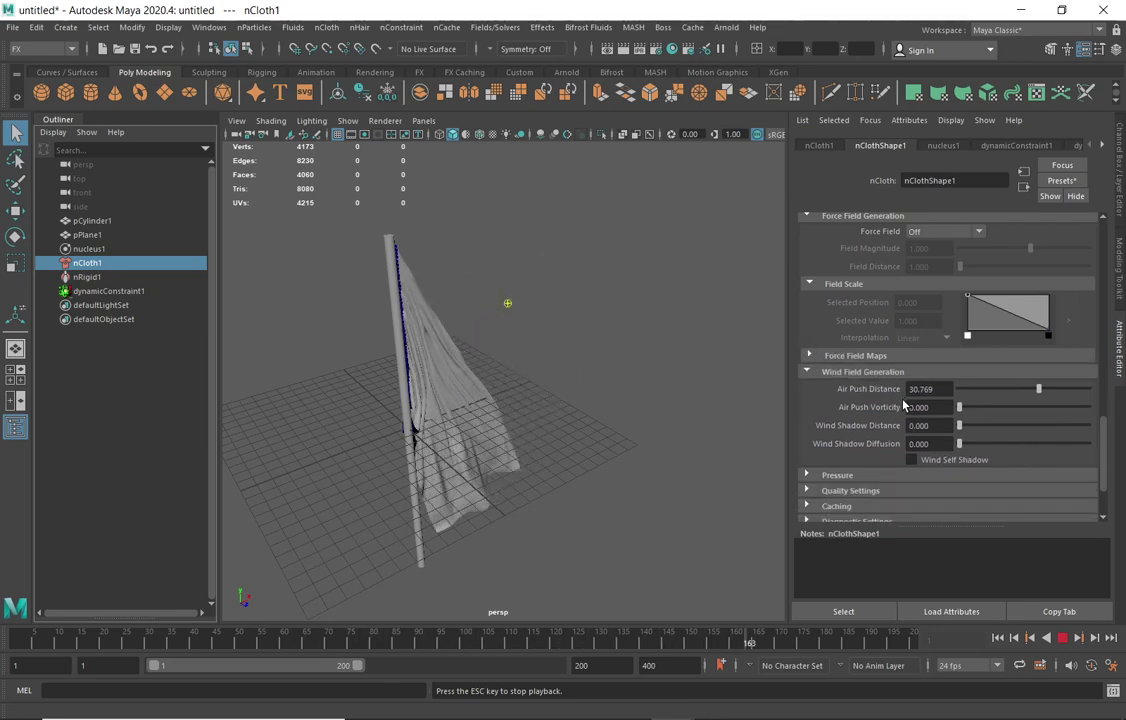
{"action": "left_click_drag", "start_coordinate": [1038, 389], "coordinate": [1066, 392]}
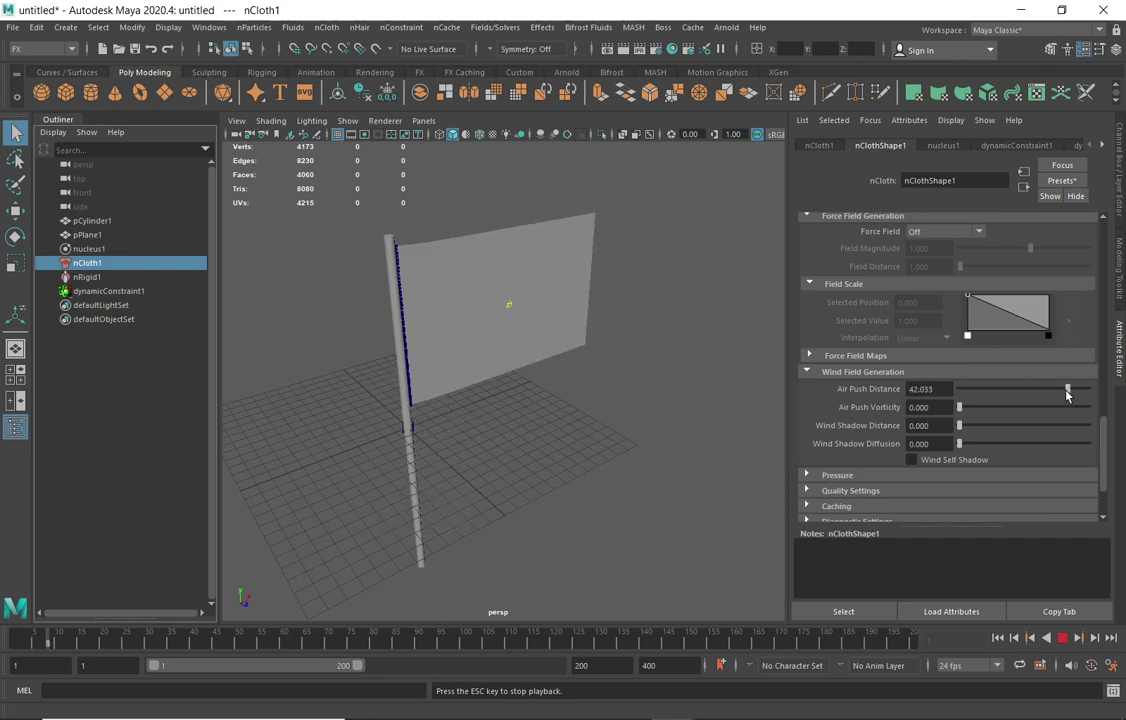
- Look over the nCloth's dynamic properties and lower its Air Push Distance to about 0.3
{"action": "scroll", "coordinate": [1100, 378], "scroll_direction": "up", "scroll_amount": 3}
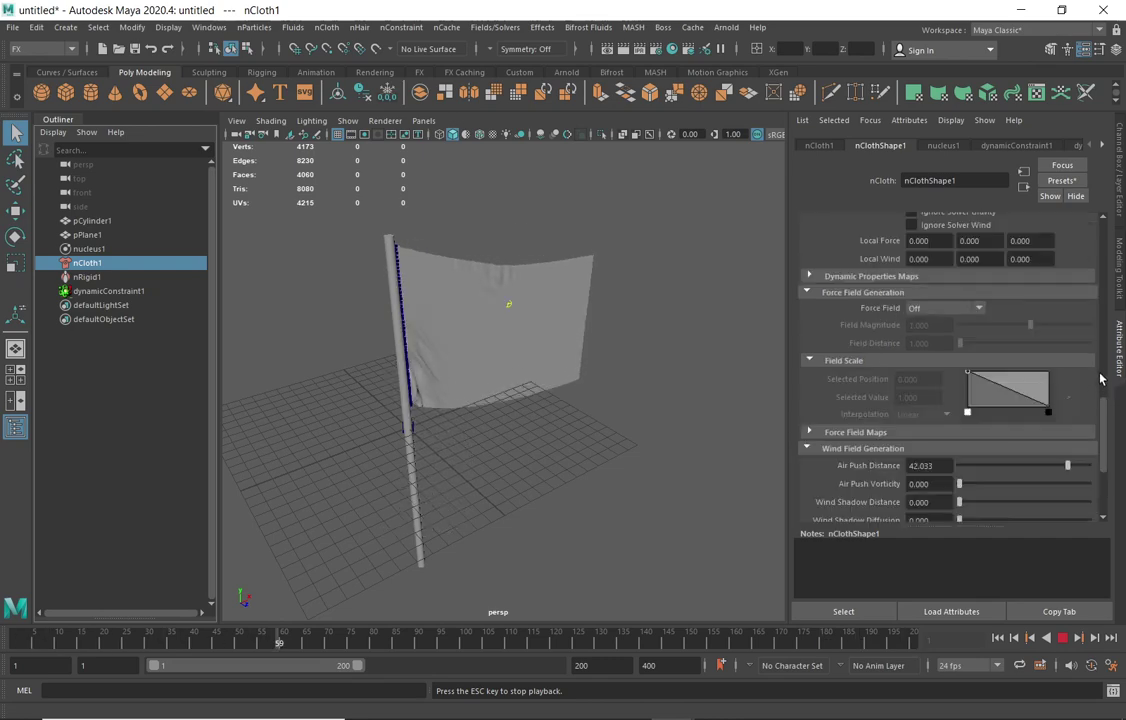
{"action": "scroll", "coordinate": [1100, 378], "scroll_direction": "up", "scroll_amount": 5}
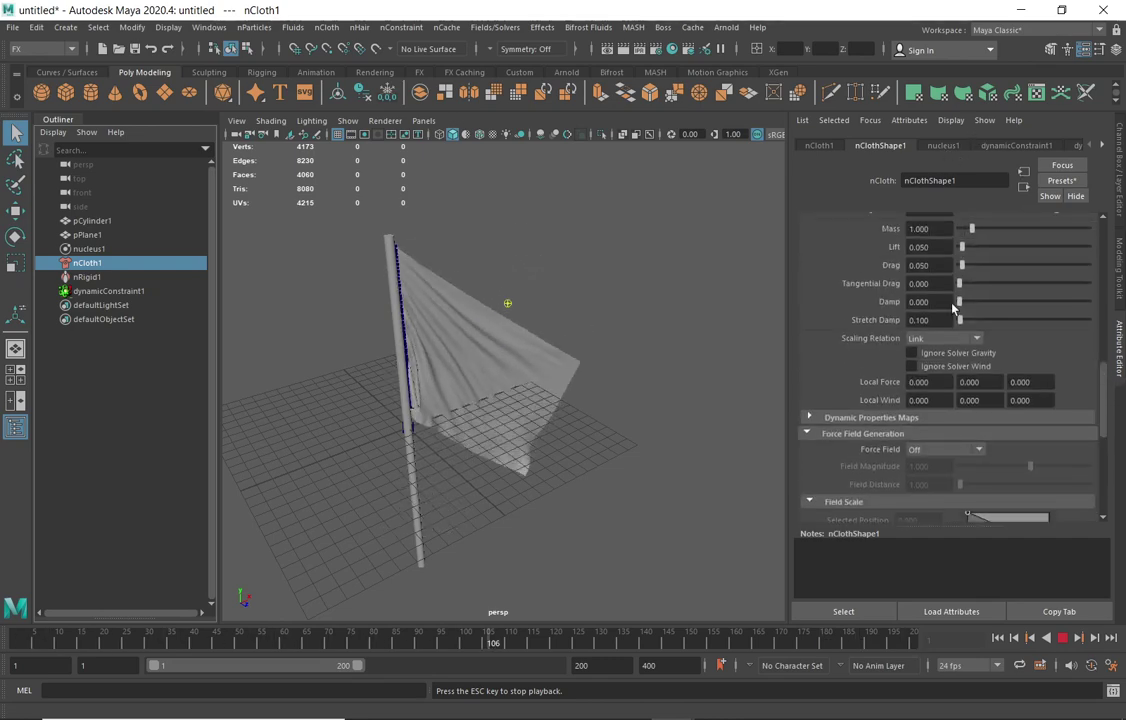
{"action": "scroll", "coordinate": [1104, 436], "scroll_direction": "down", "scroll_amount": 6}
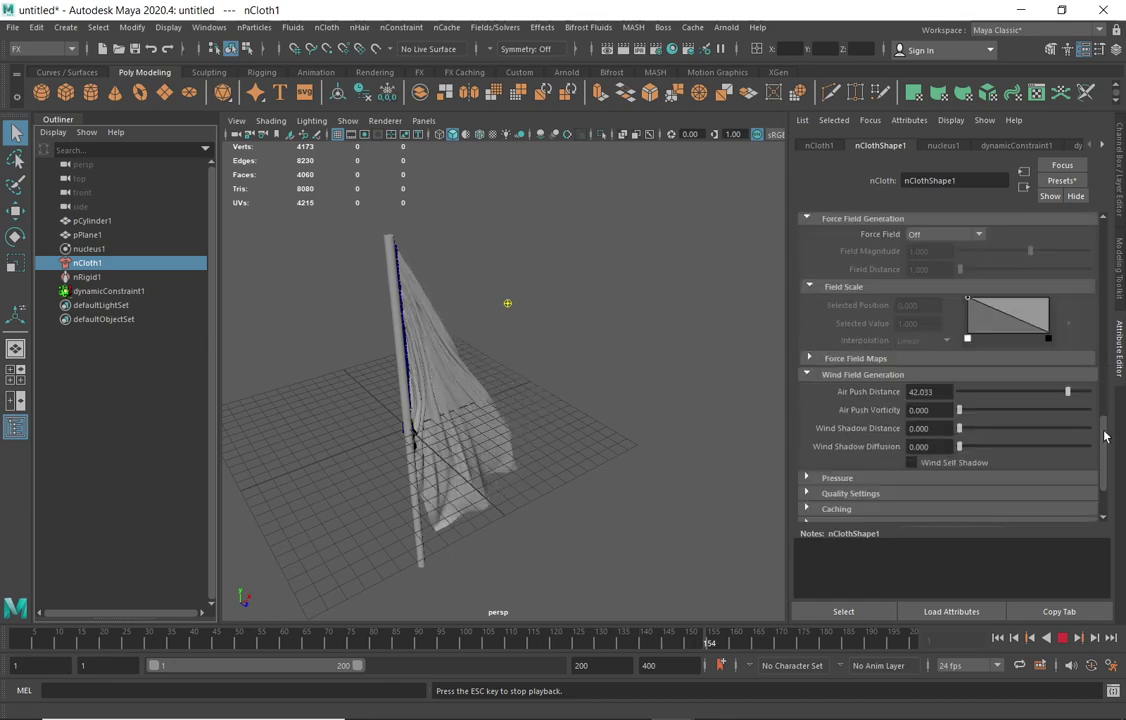
{"action": "left_click_drag", "start_coordinate": [1067, 390], "coordinate": [961, 387]}
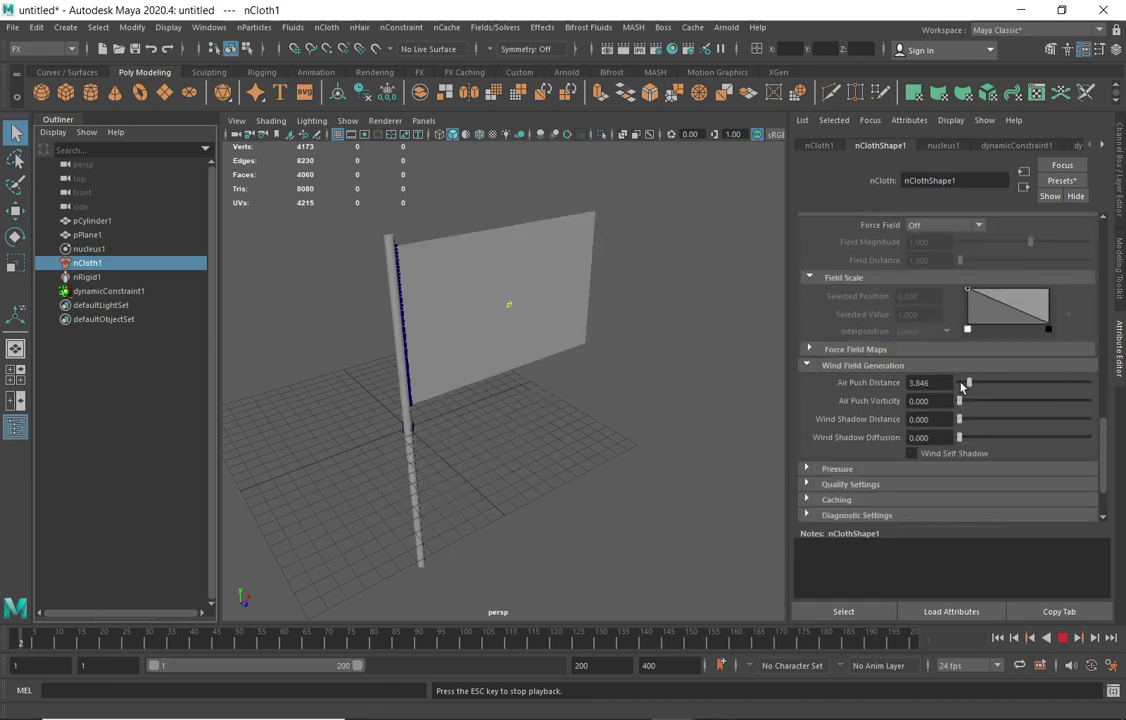
- Set the nucleus solver's Wind Speed to about 27.7 and its Air Density to about 2.7
{"action": "left_click", "coordinate": [943, 145]}
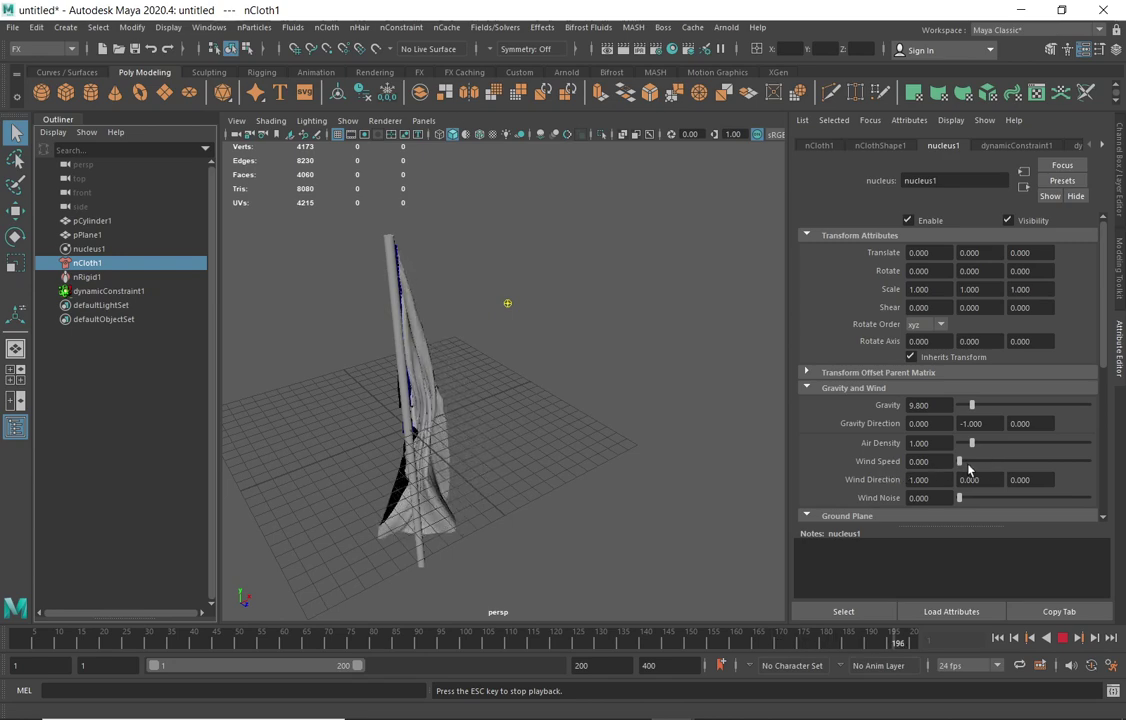
{"action": "left_click_drag", "start_coordinate": [977, 464], "coordinate": [1029, 463]}
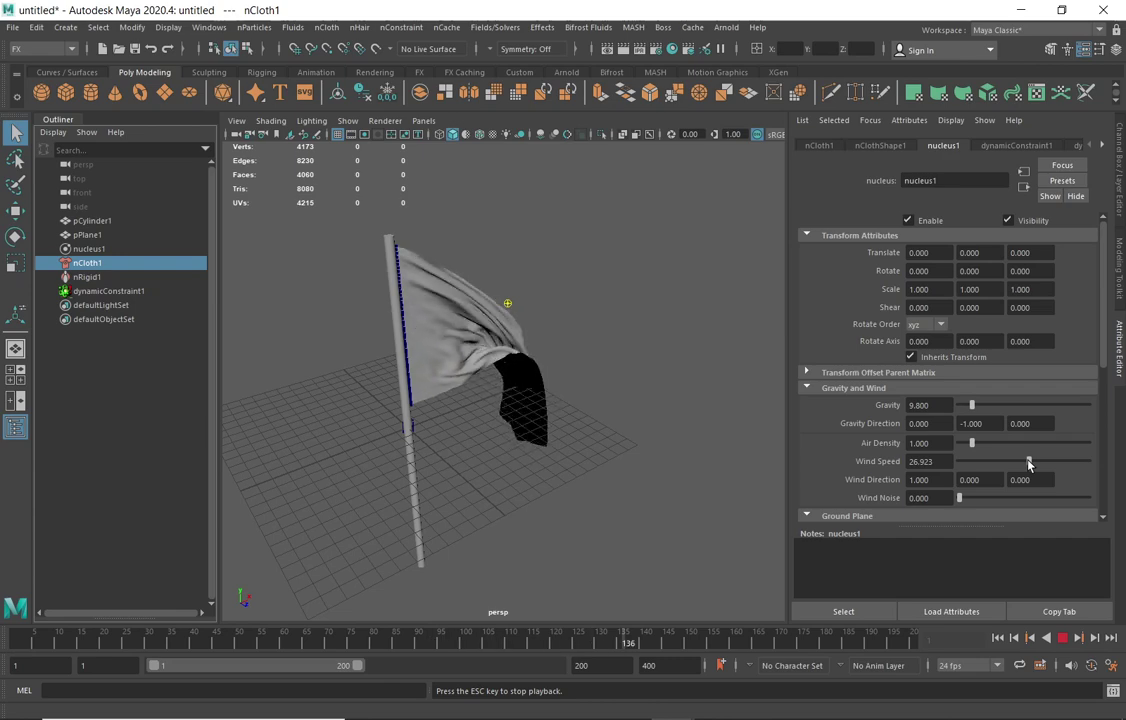
{"action": "left_click_drag", "start_coordinate": [1030, 463], "coordinate": [1032, 463]}
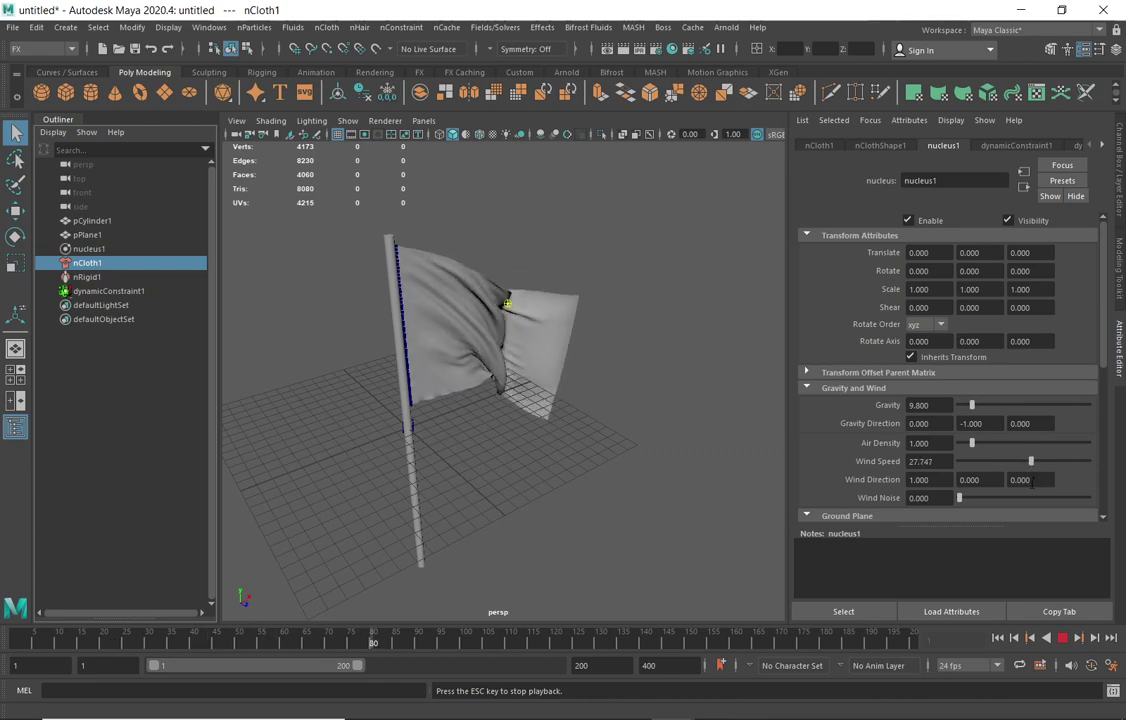
{"action": "left_click", "coordinate": [993, 445]}
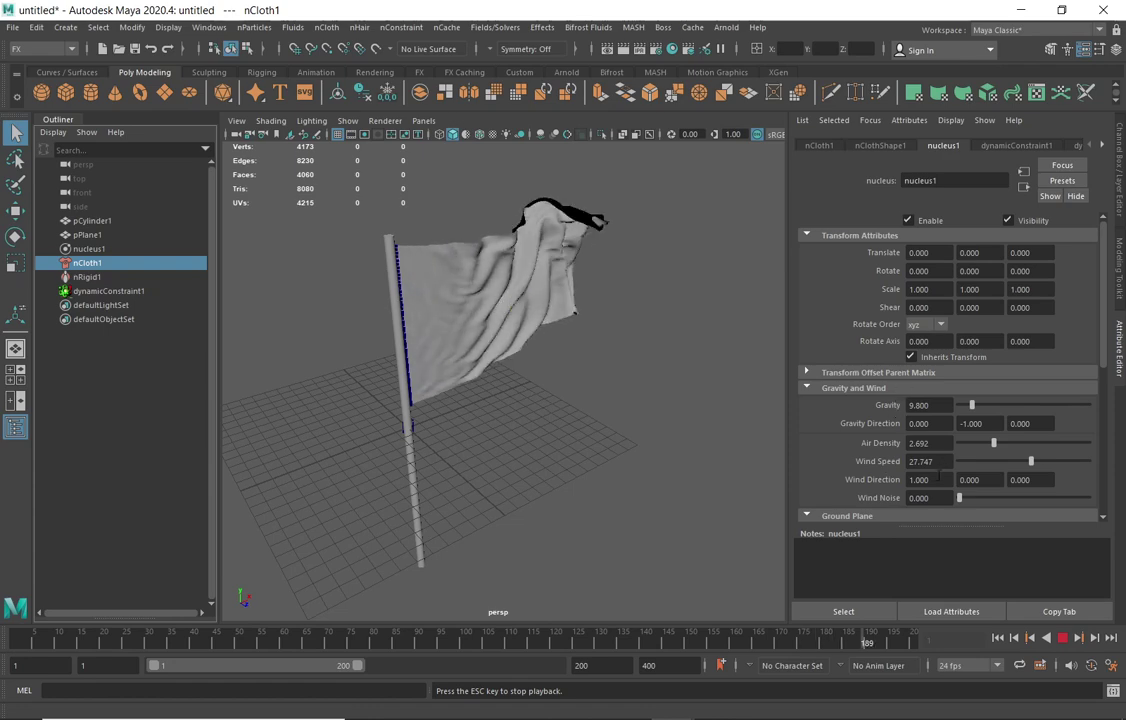
- Set the Z component of the nucleus Wind Direction to 1 so the wind also blows along Z
{"action": "left_click", "coordinate": [918, 480]}
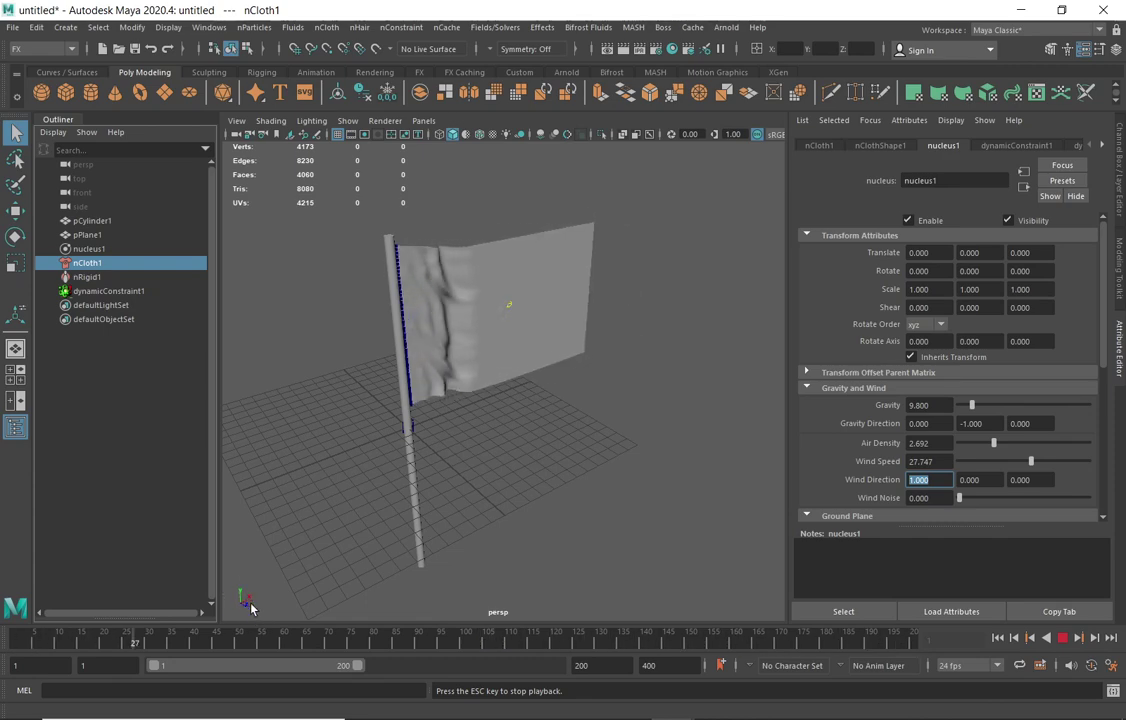
{"action": "double_click", "coordinate": [1019, 480]}
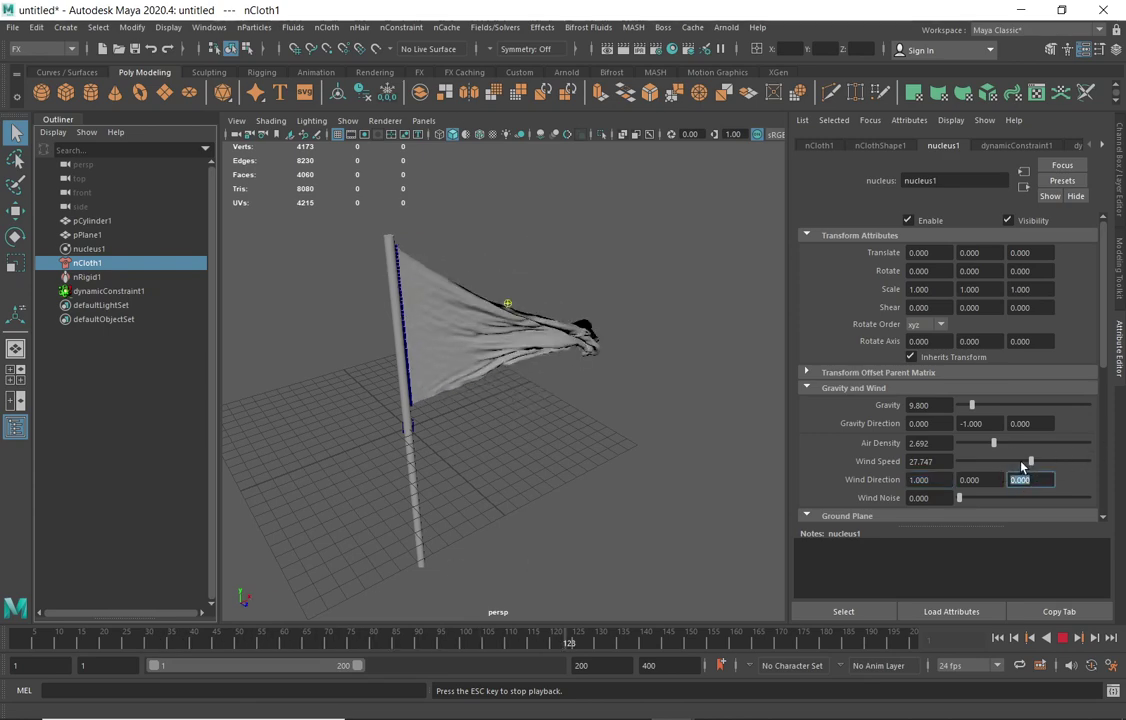
{"action": "type", "text": "1"}
{"action": "key", "text": "Return"}
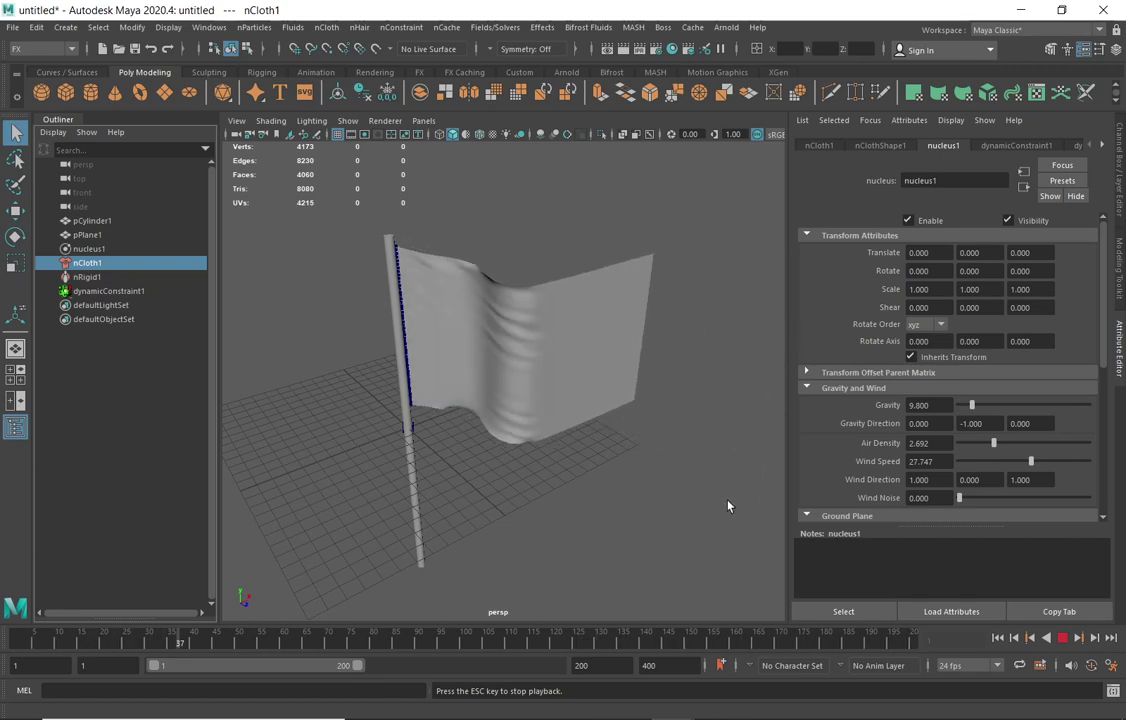
- Extend the visible playback range to frames 1–400 and return the simulation to the first frame
{"action": "left_click", "coordinate": [649, 665]}
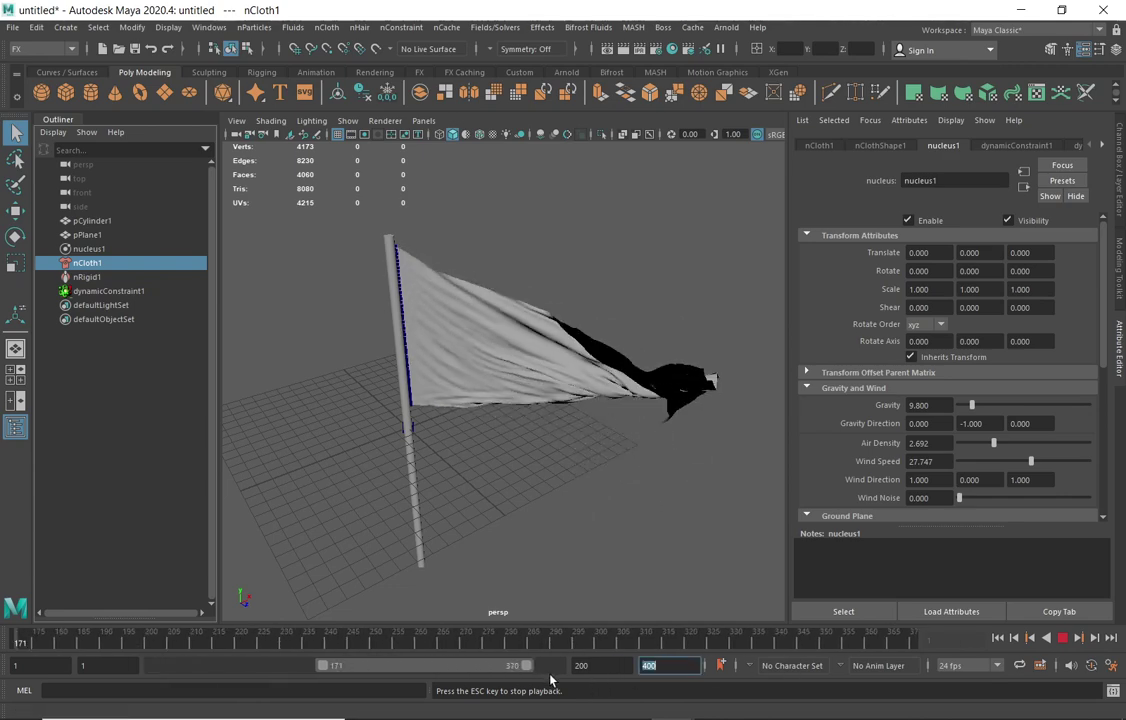
{"action": "left_click_drag", "start_coordinate": [224, 666], "coordinate": [133, 664]}
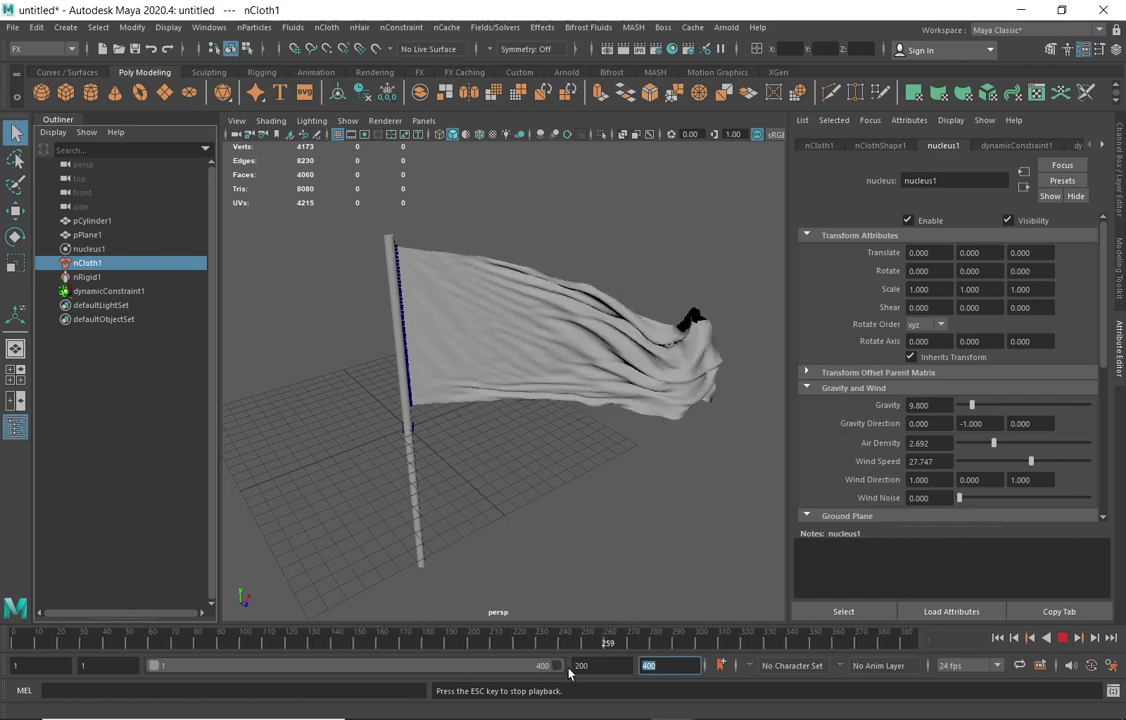
{"action": "left_click_drag", "start_coordinate": [541, 666], "coordinate": [557, 666]}
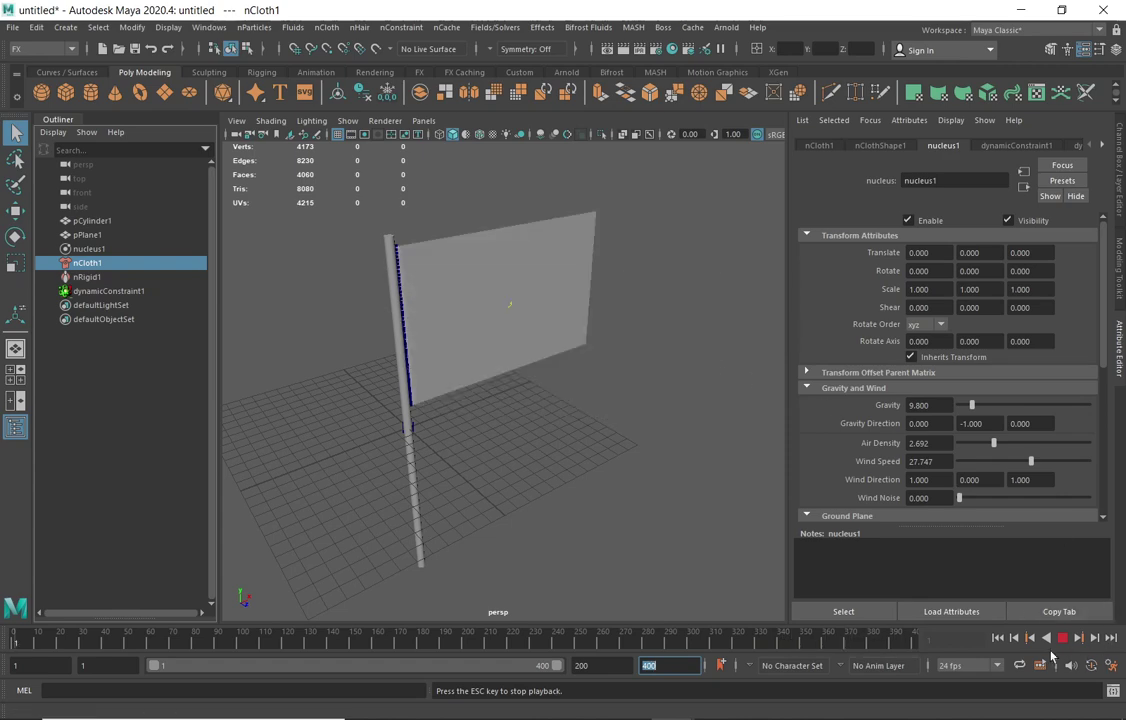
{"action": "left_click", "coordinate": [997, 637]}
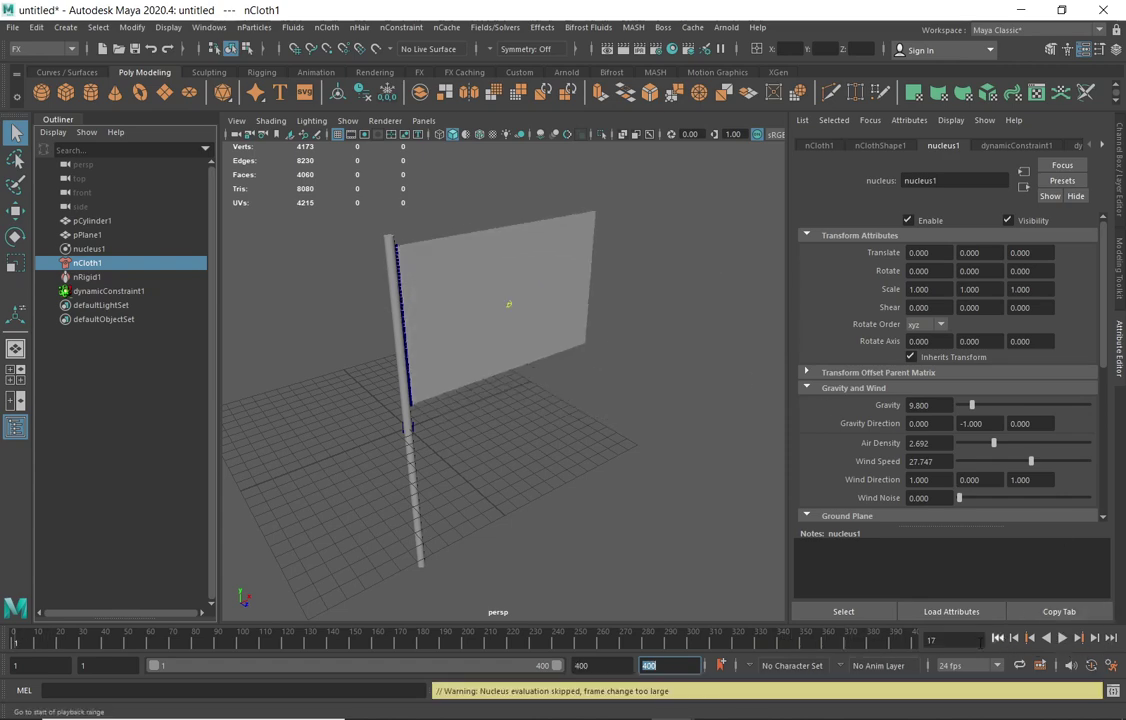
- Set the nCloth's Stretch Resistance to about 150.5 and Compression Resistance to about 135.2, and play the simulation
{"action": "left_click", "coordinate": [88, 266]}
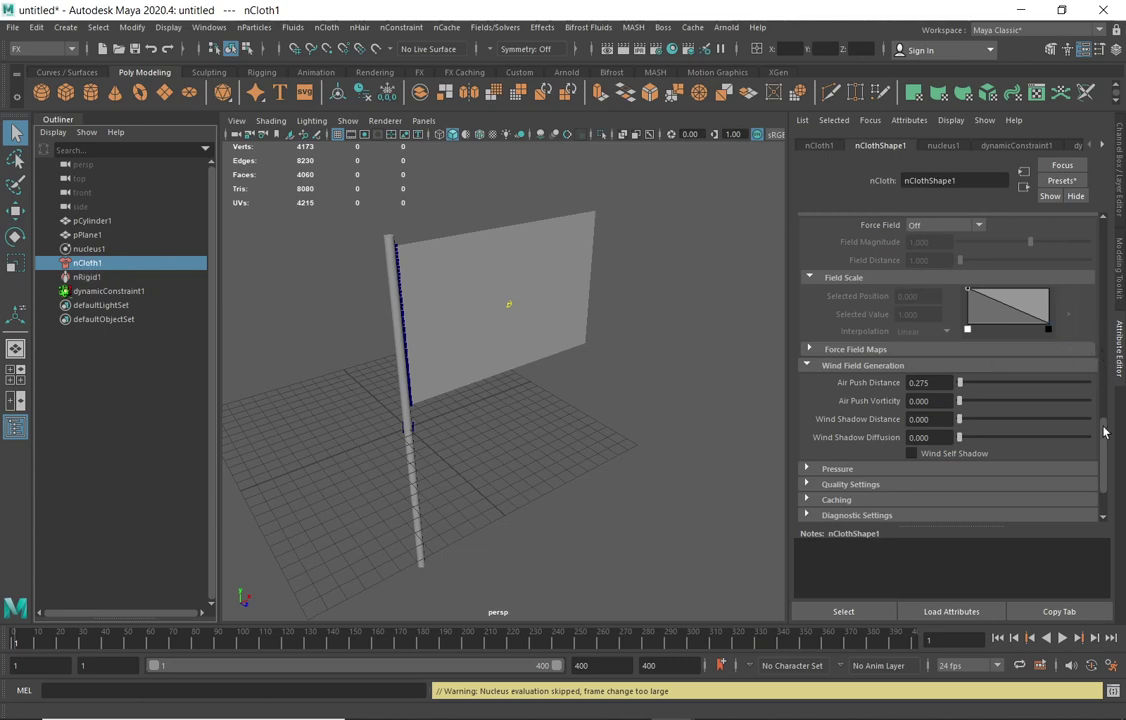
{"action": "left_click_drag", "start_coordinate": [1104, 431], "coordinate": [1109, 245]}
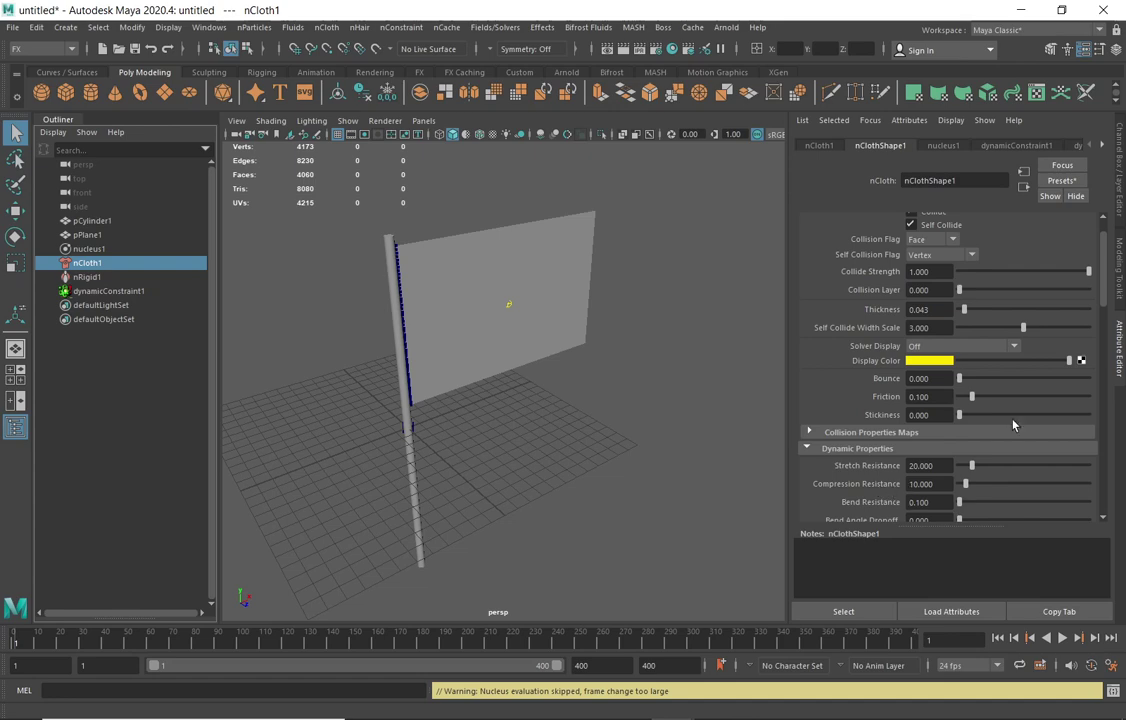
{"action": "scroll", "coordinate": [1107, 297], "scroll_direction": "down", "scroll_amount": 3}
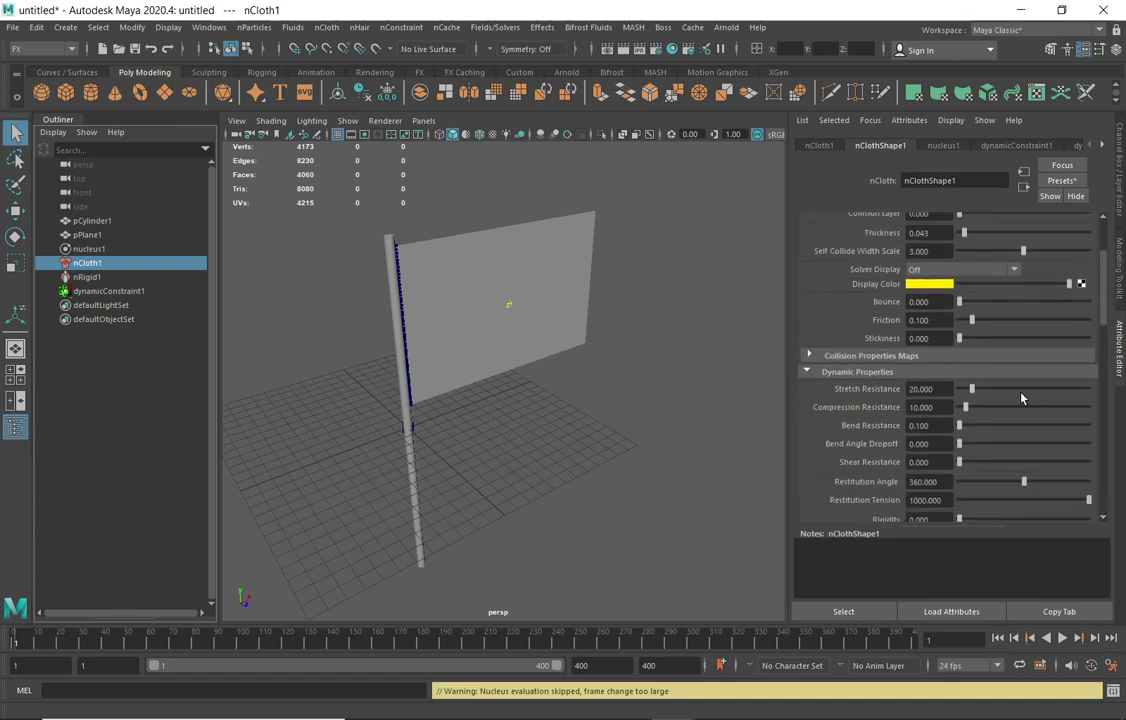
{"action": "left_click_drag", "start_coordinate": [1019, 389], "coordinate": [1061, 392]}
{"action": "left_click_drag", "start_coordinate": [1069, 389], "coordinate": [1051, 406]}
{"action": "left_click", "coordinate": [1063, 638]}
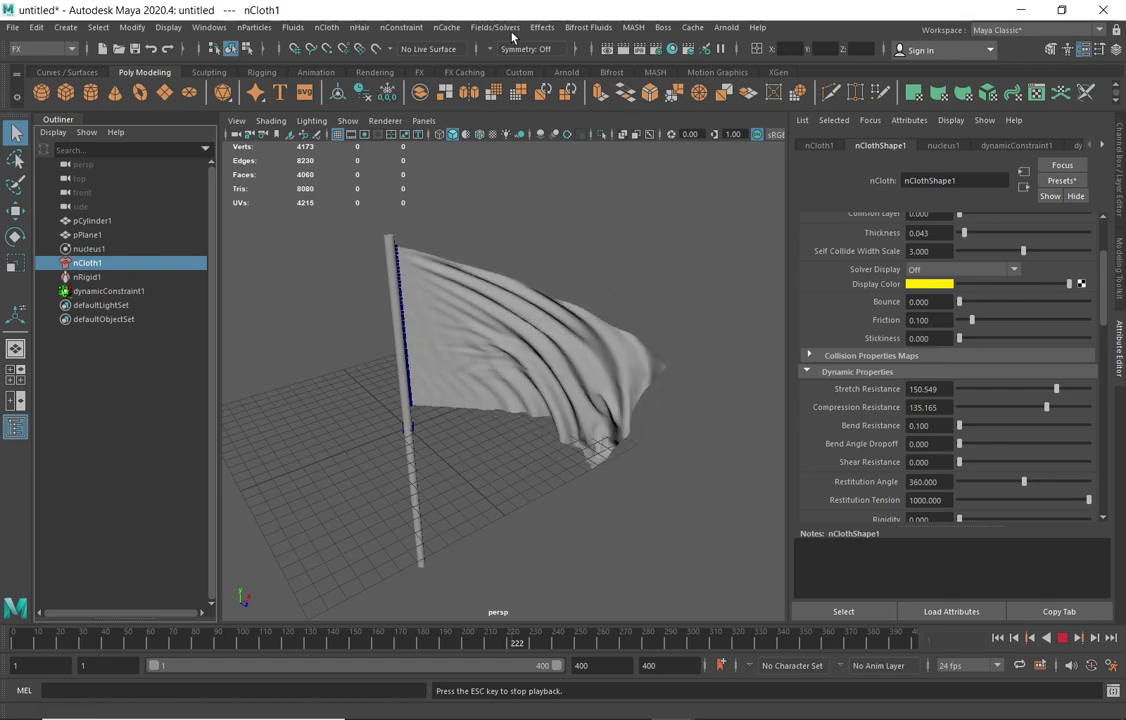
{"action": "left_click", "coordinate": [505, 28]}
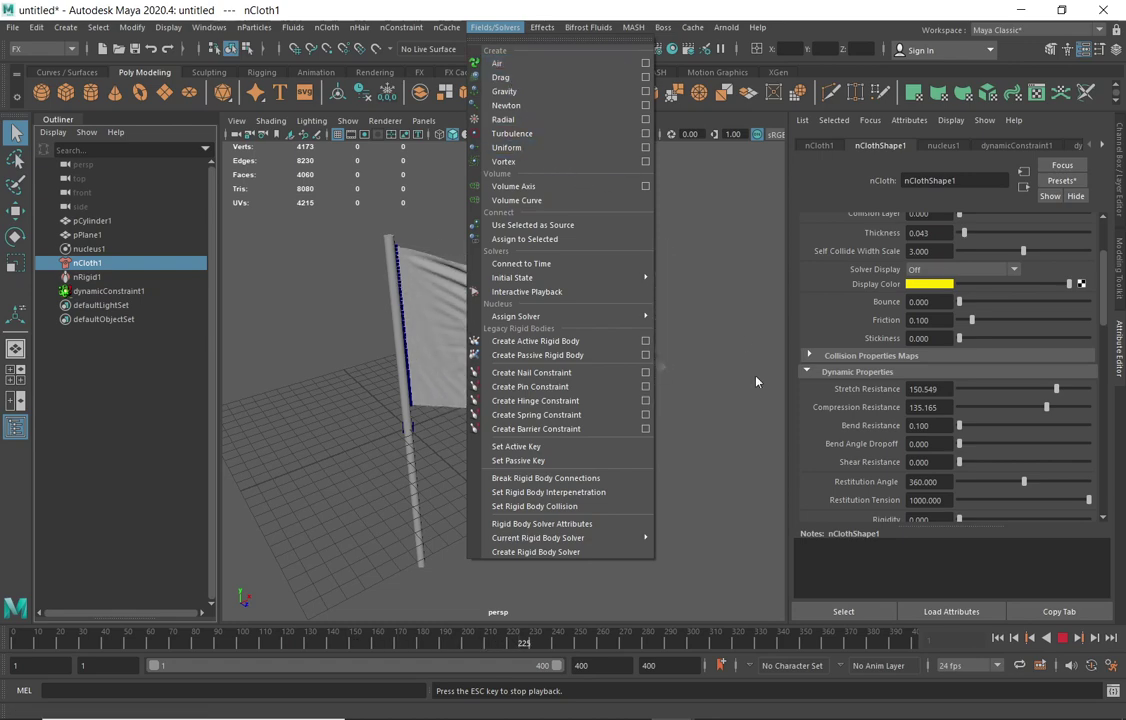
{"action": "left_click", "coordinate": [690, 212]}
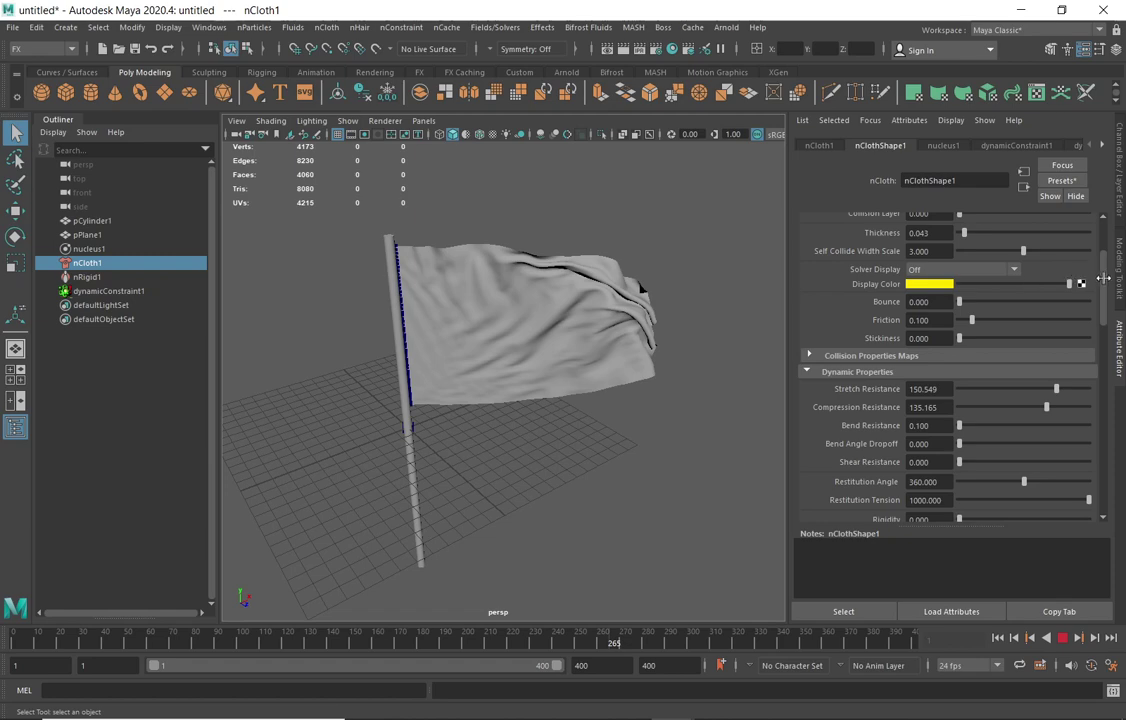
- Rewind the flag simulation to the first frame and test its playback
{"action": "left_click", "coordinate": [92, 248]}
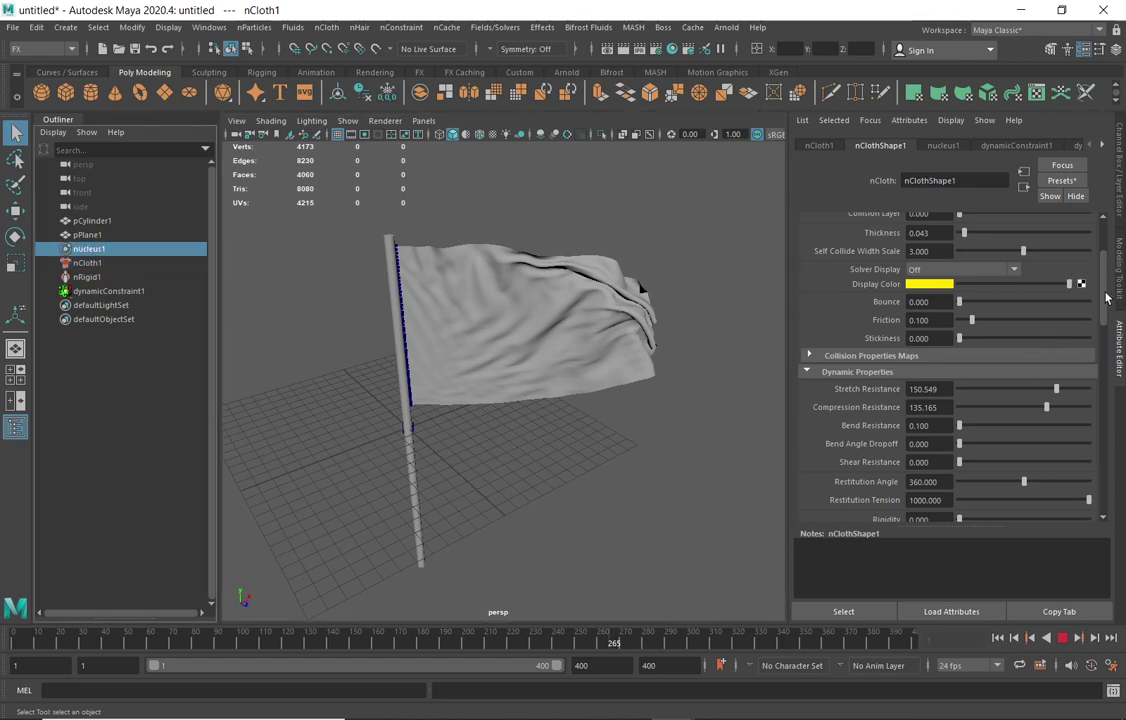
{"action": "left_click_drag", "start_coordinate": [1106, 297], "coordinate": [1086, 446]}
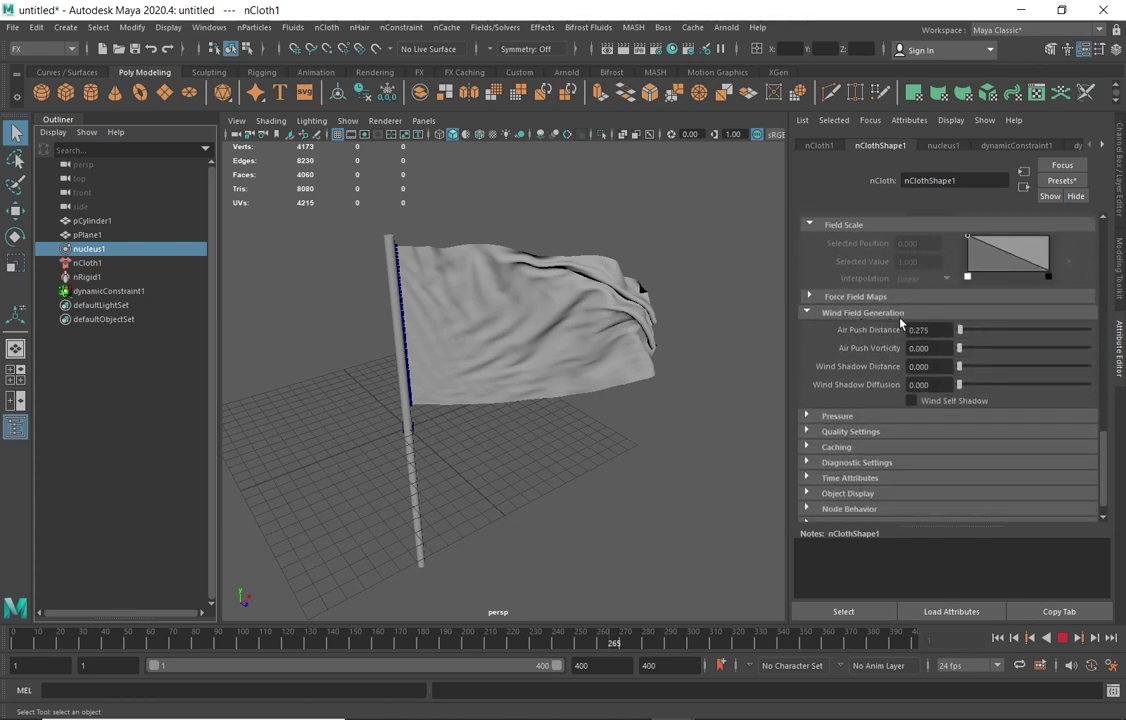
{"action": "left_click", "coordinate": [999, 638]}
{"action": "left_click", "coordinate": [1063, 637]}
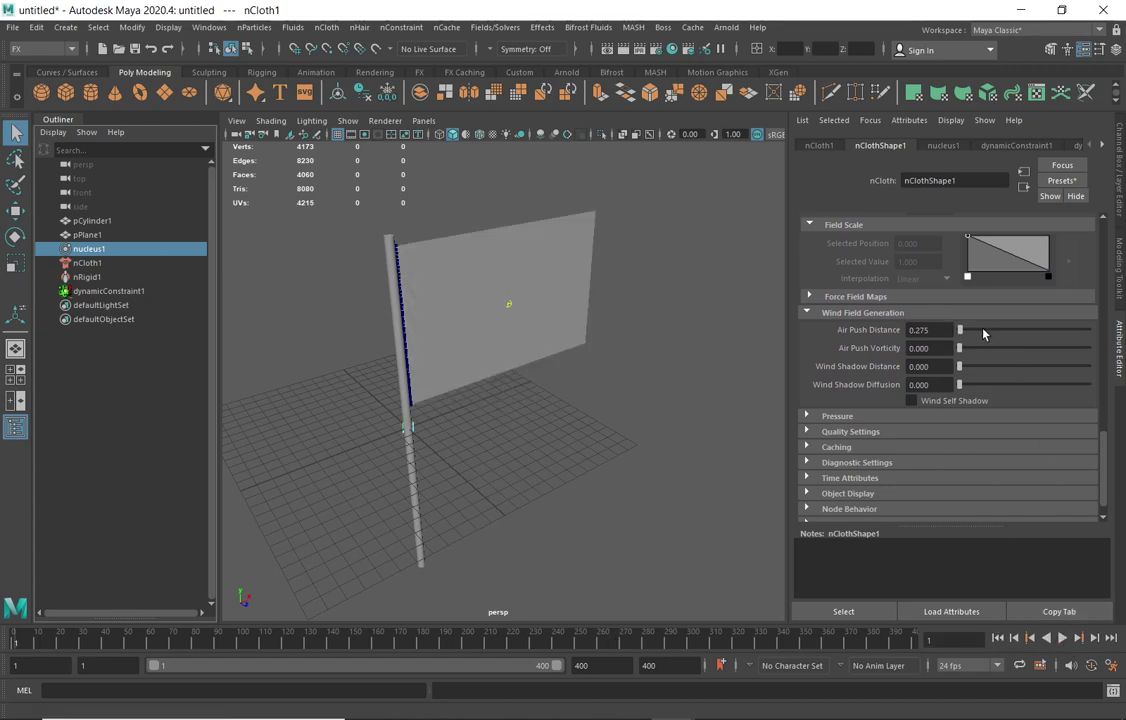
{"action": "left_click", "coordinate": [1063, 638]}
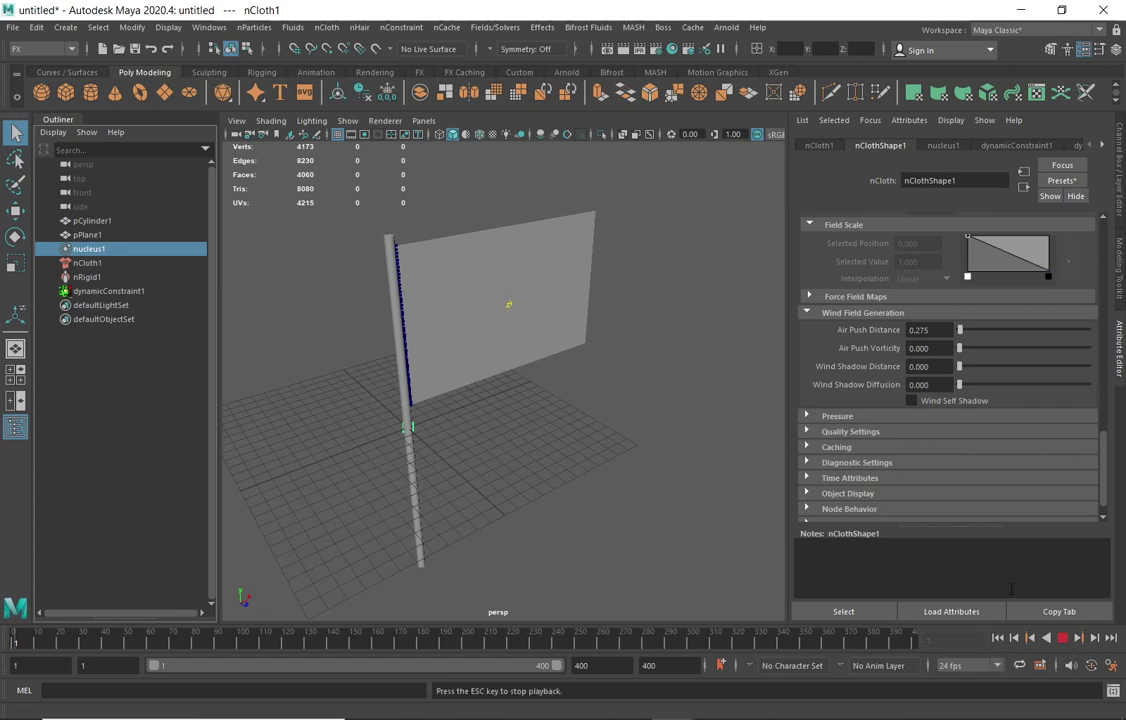
{"action": "left_click", "coordinate": [1063, 638]}
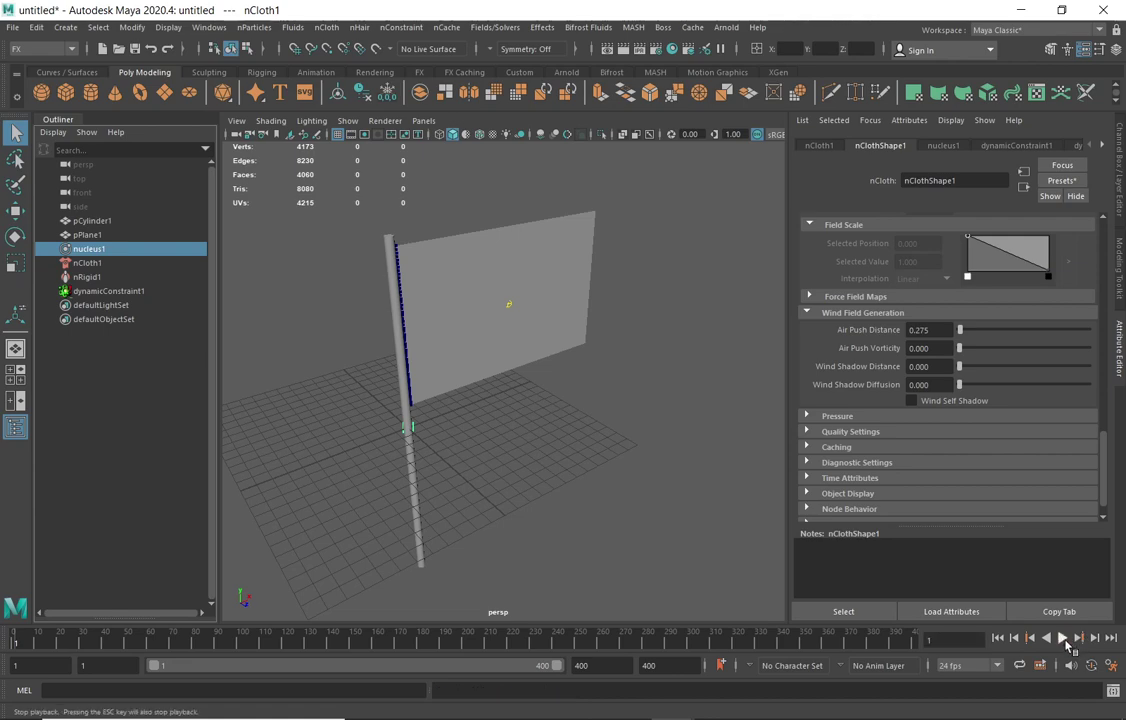
{"action": "left_click", "coordinate": [1063, 638]}
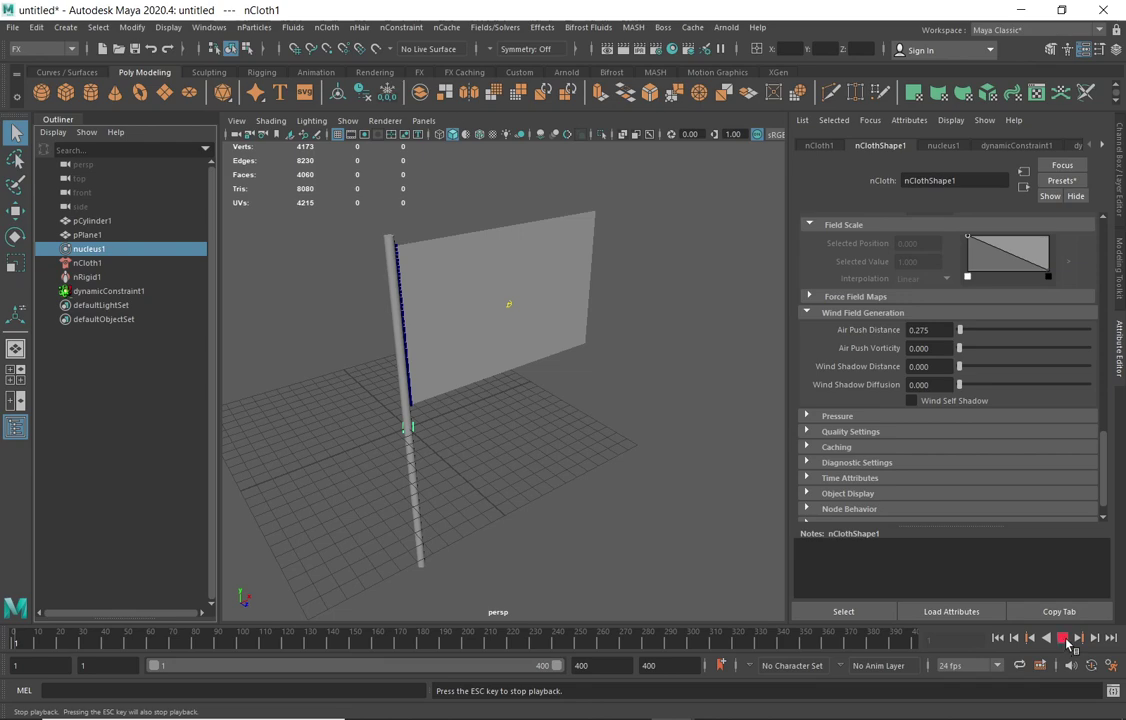
{"action": "left_click", "coordinate": [1066, 640]}
{"action": "left_click_drag", "start_coordinate": [567, 367], "coordinate": [100, 260], "text": "alt"}
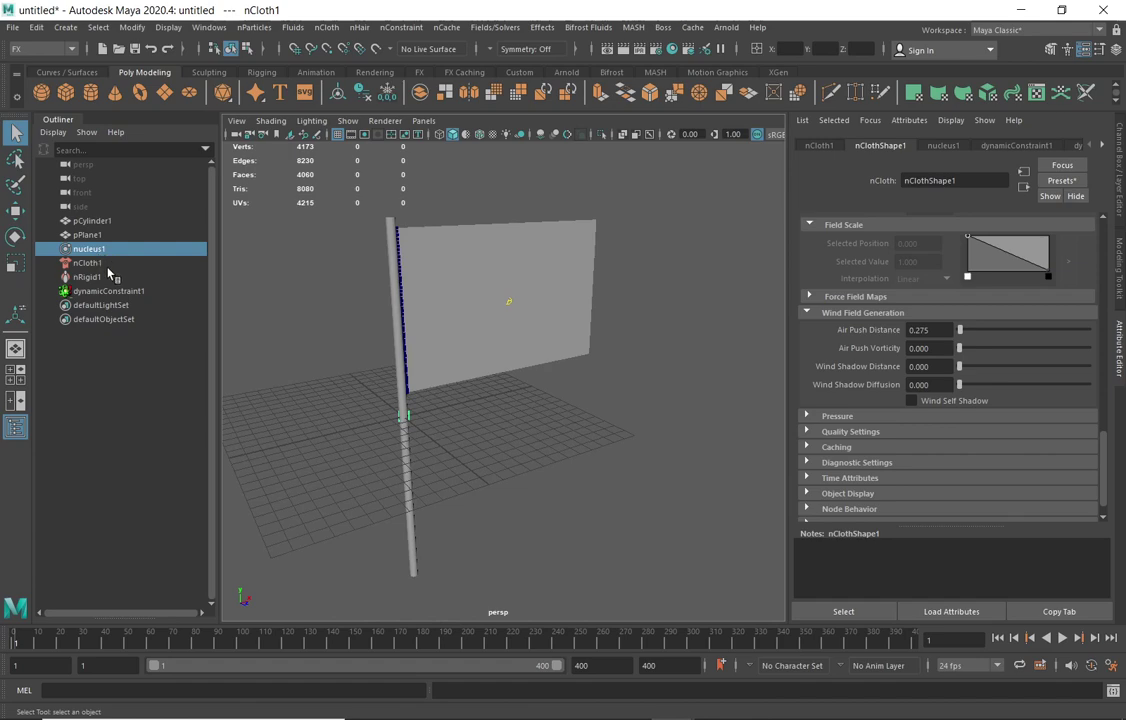
{"action": "left_click", "coordinate": [88, 263]}
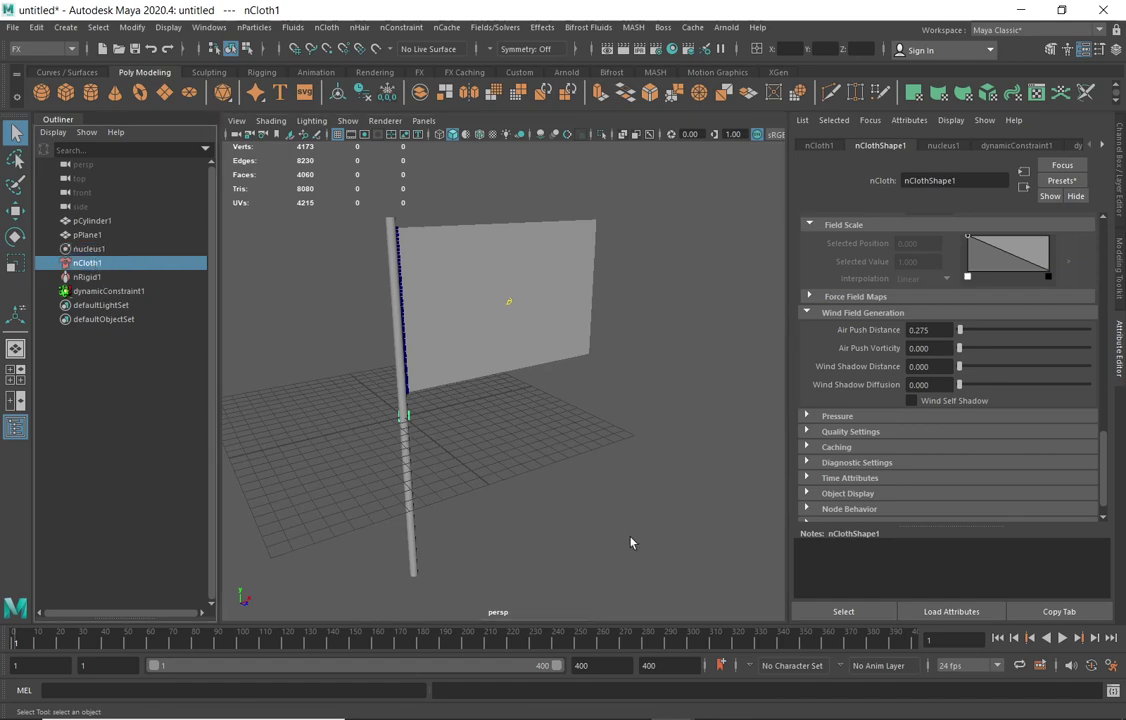
{"action": "left_click", "coordinate": [1060, 639]}
{"action": "left_click", "coordinate": [1062, 639]}
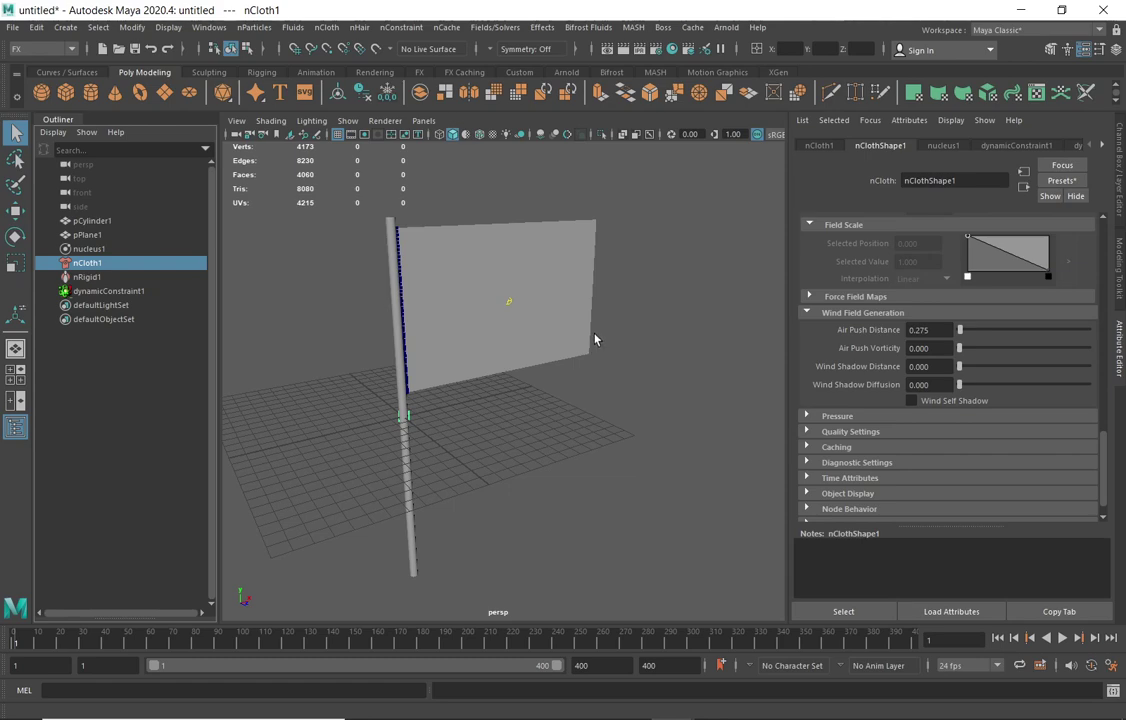
- Undo the recent nucleus wind, cloth resistance, Air Push Distance and playback-range changes, back to the pole's rigid-body settings
{"action": "key", "text": "ctrl+z"}
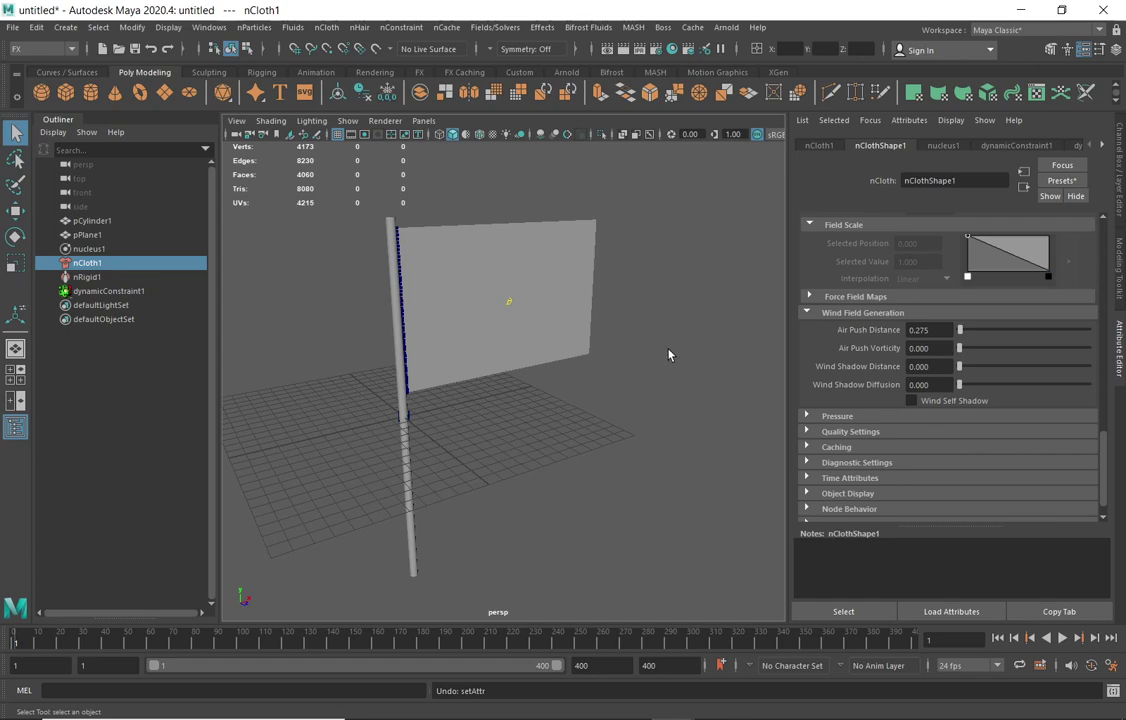
{"action": "key", "text": "ctrl+z"}
{"action": "key", "text": "ctrl+z"}
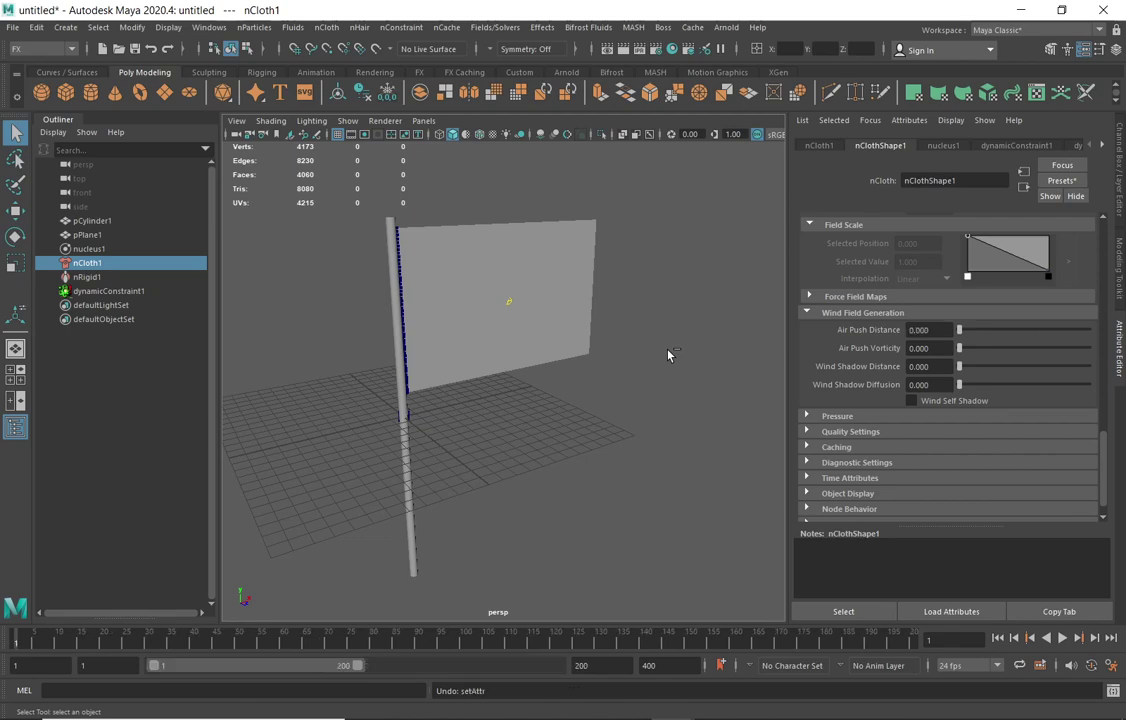
{"action": "key", "text": "ctrl+z"}
{"action": "key", "text": "ctrl+z"}
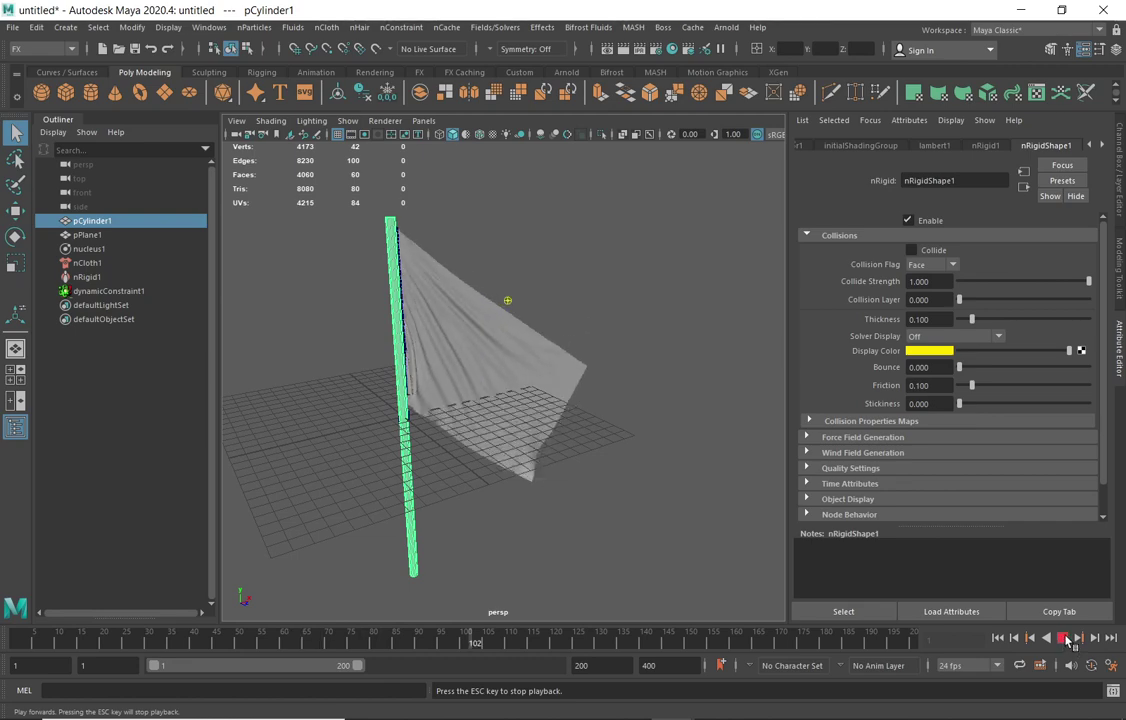
- Preview the simulation without wind from the first frame and return it to the start
{"action": "left_click", "coordinate": [1063, 637]}
{"action": "left_click", "coordinate": [997, 637]}
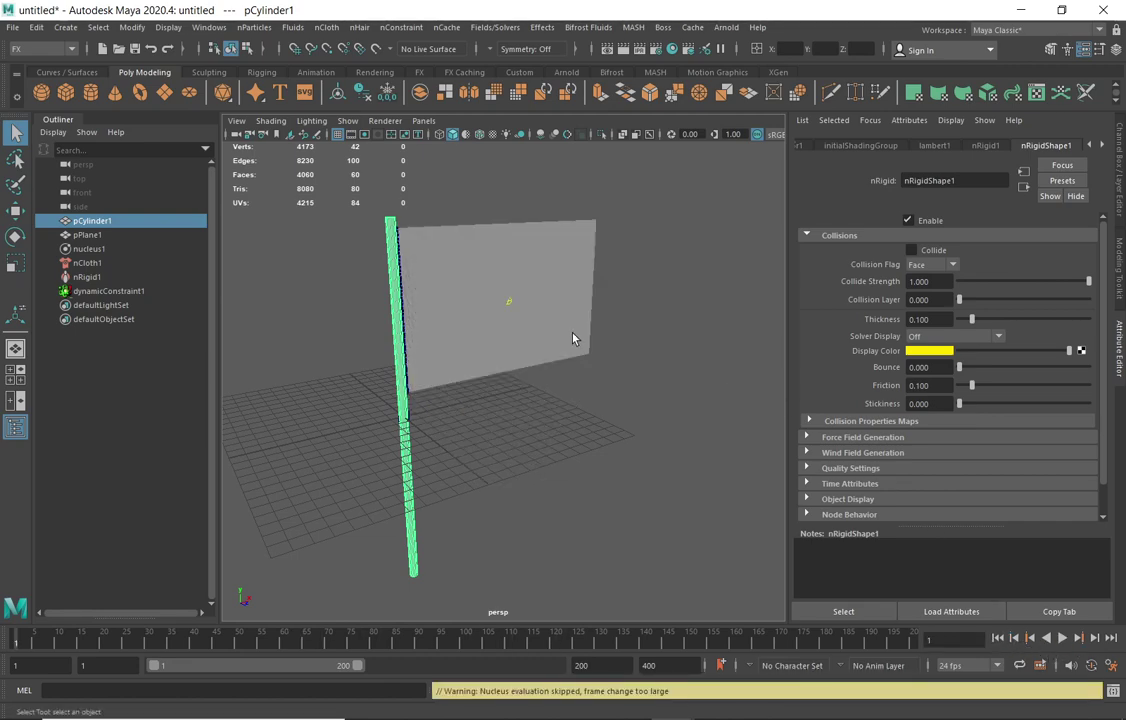
{"action": "left_click_drag", "start_coordinate": [645, 296], "coordinate": [636, 336], "text": "alt"}
{"action": "left_click", "coordinate": [1062, 638]}
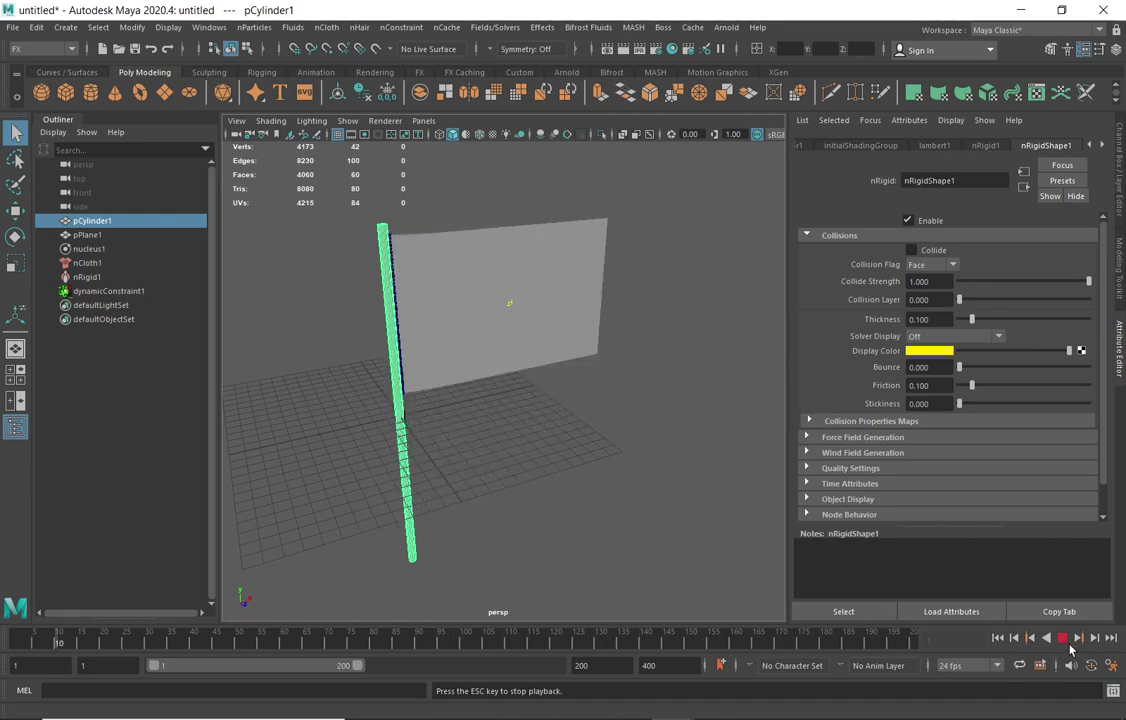
{"action": "left_click", "coordinate": [997, 637]}
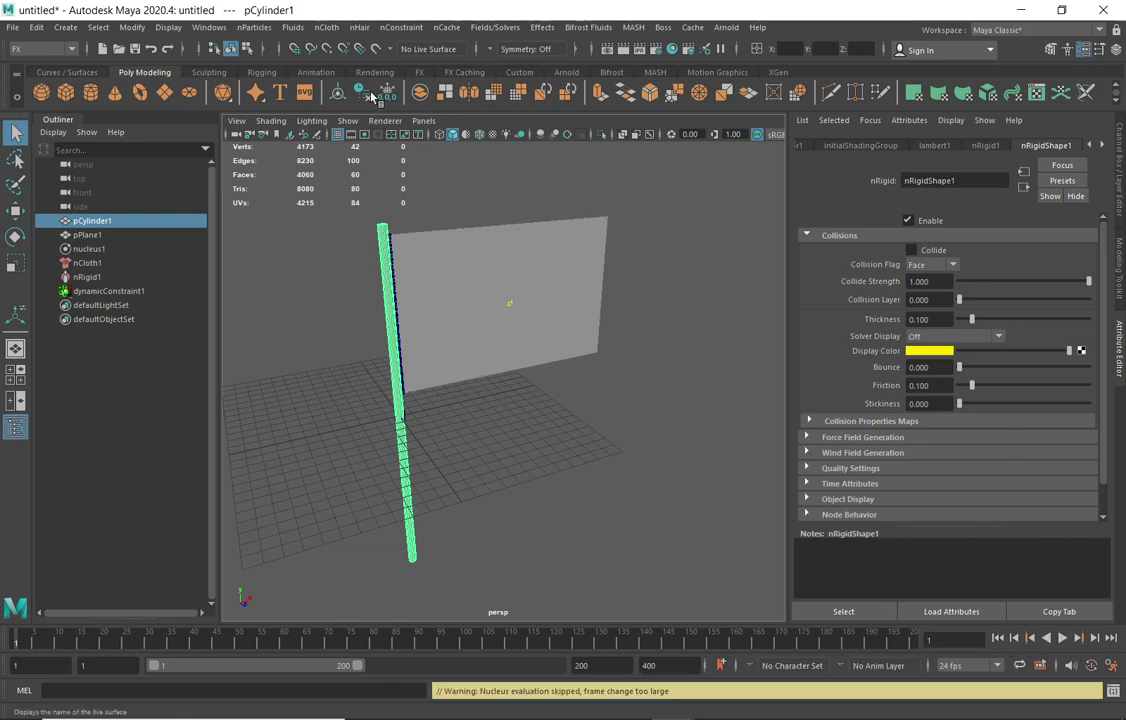
- Try to make the pole a passive collider, and rewind the test playback to the first frame
{"action": "left_click_drag", "start_coordinate": [369, 434], "coordinate": [431, 492]}
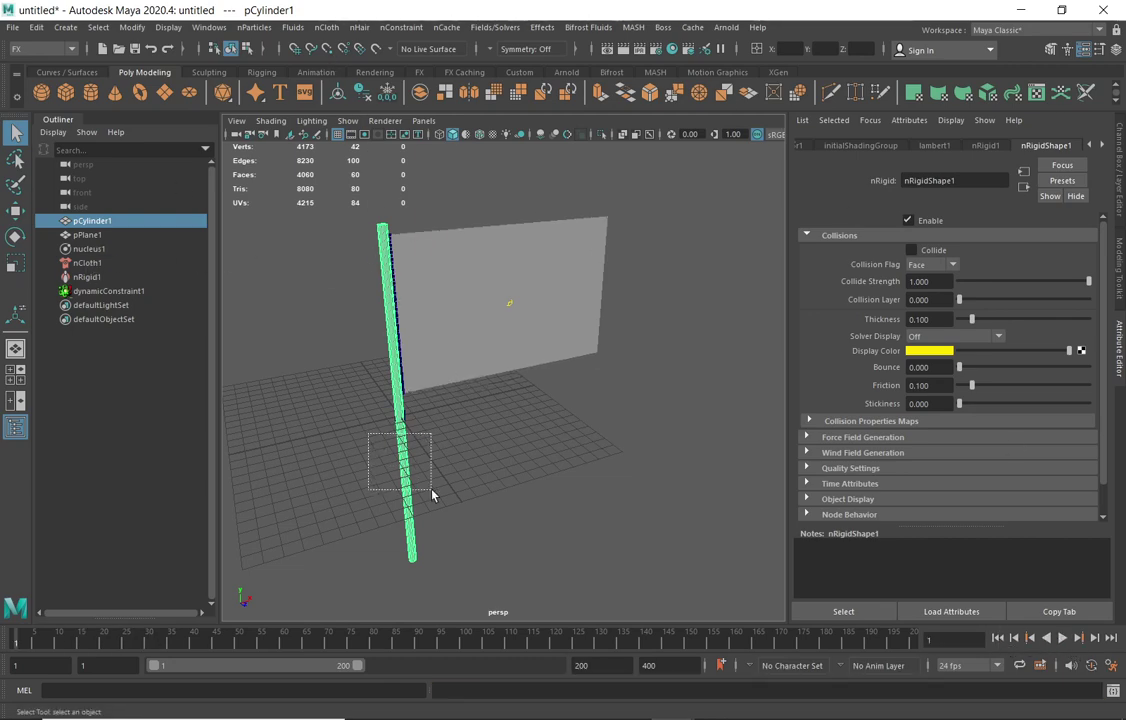
{"action": "left_click", "coordinate": [328, 28]}
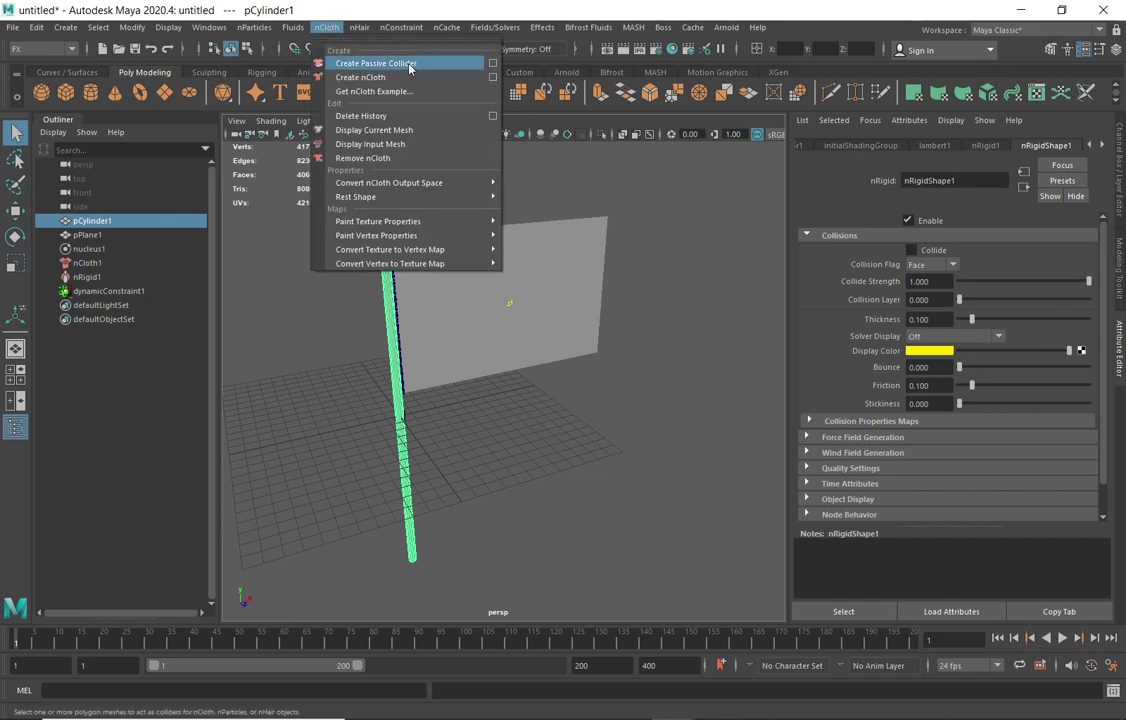
{"action": "left_click", "coordinate": [409, 65]}
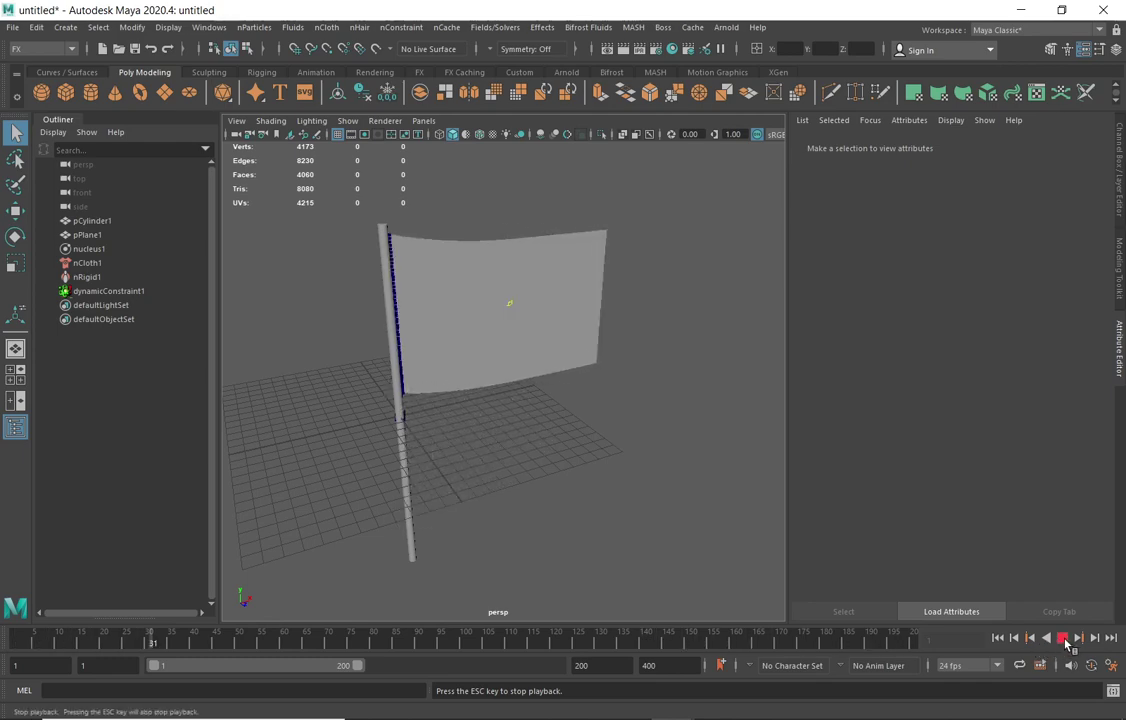
{"action": "left_click", "coordinate": [1062, 637]}
{"action": "left_click", "coordinate": [997, 637]}
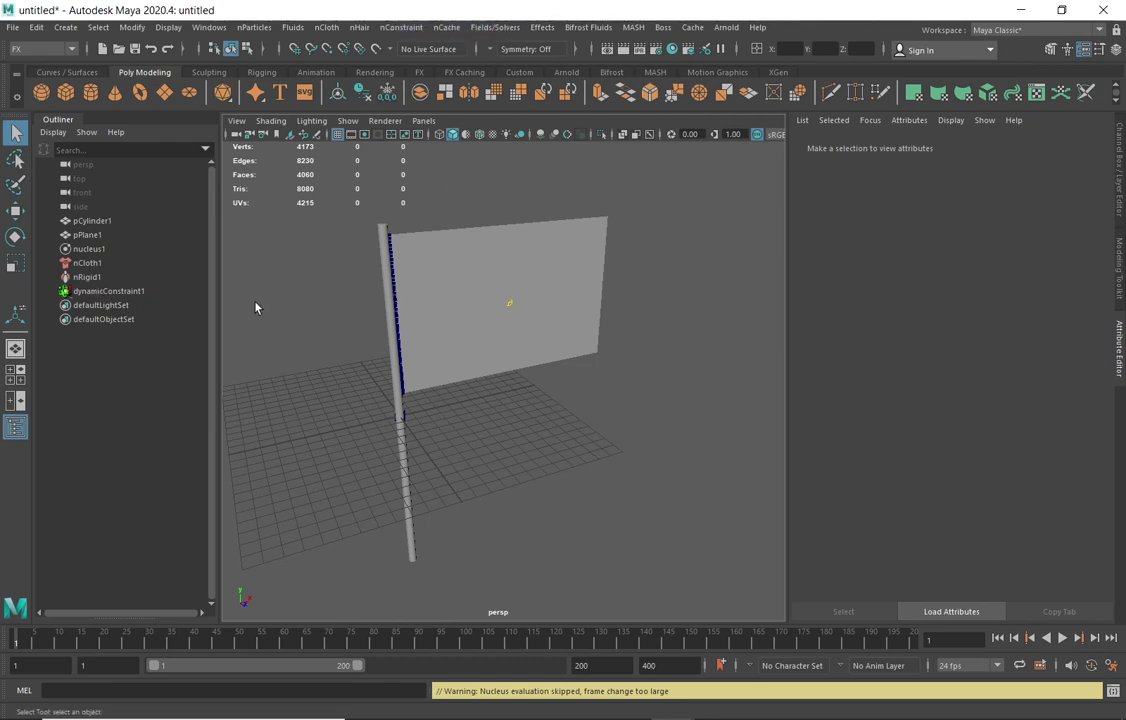
- Create an Air field affecting the flag's nCloth
{"action": "left_click", "coordinate": [86, 264]}
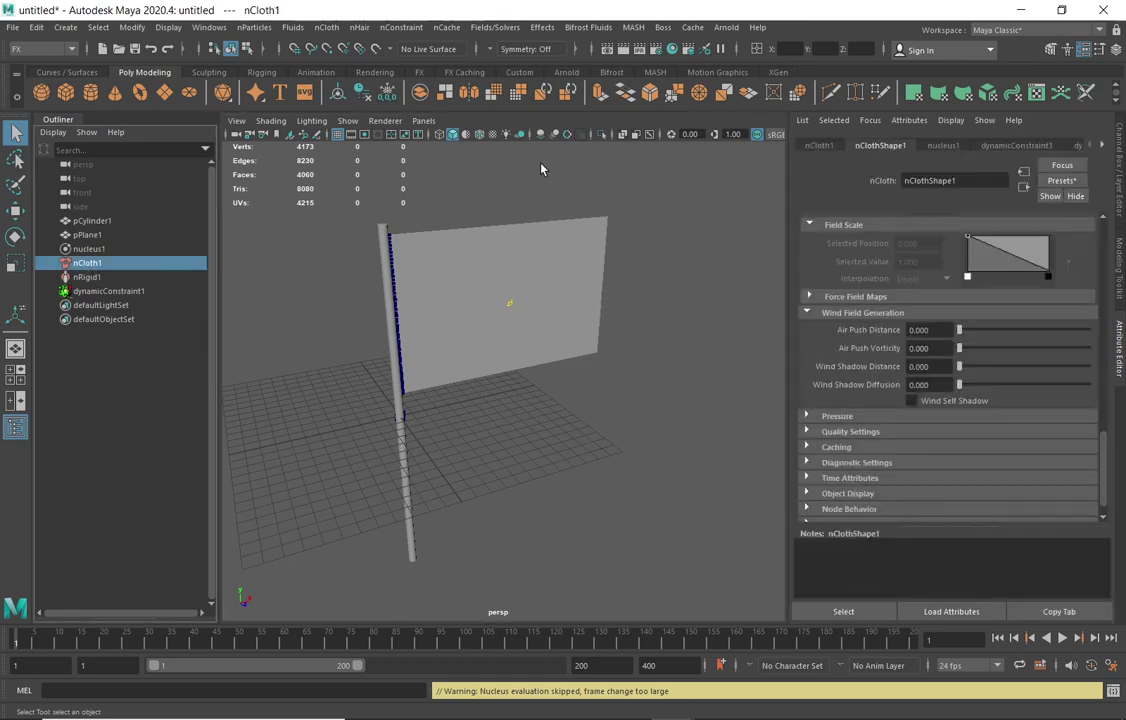
{"action": "left_click", "coordinate": [495, 28]}
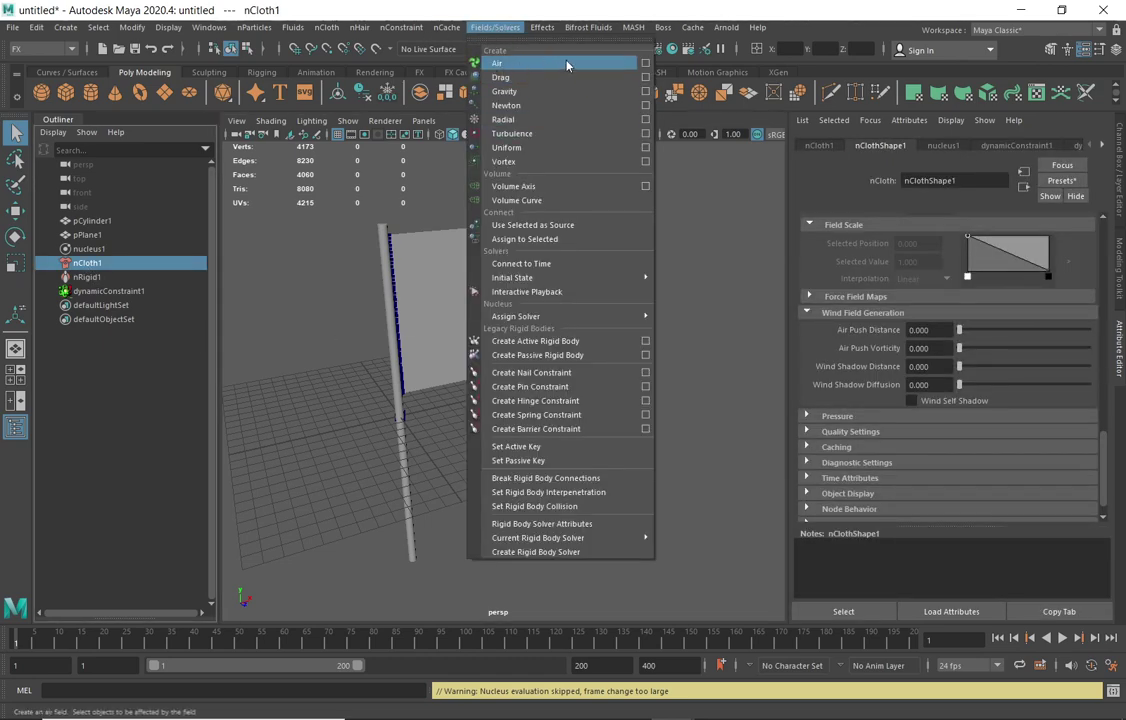
{"action": "left_click", "coordinate": [506, 66]}
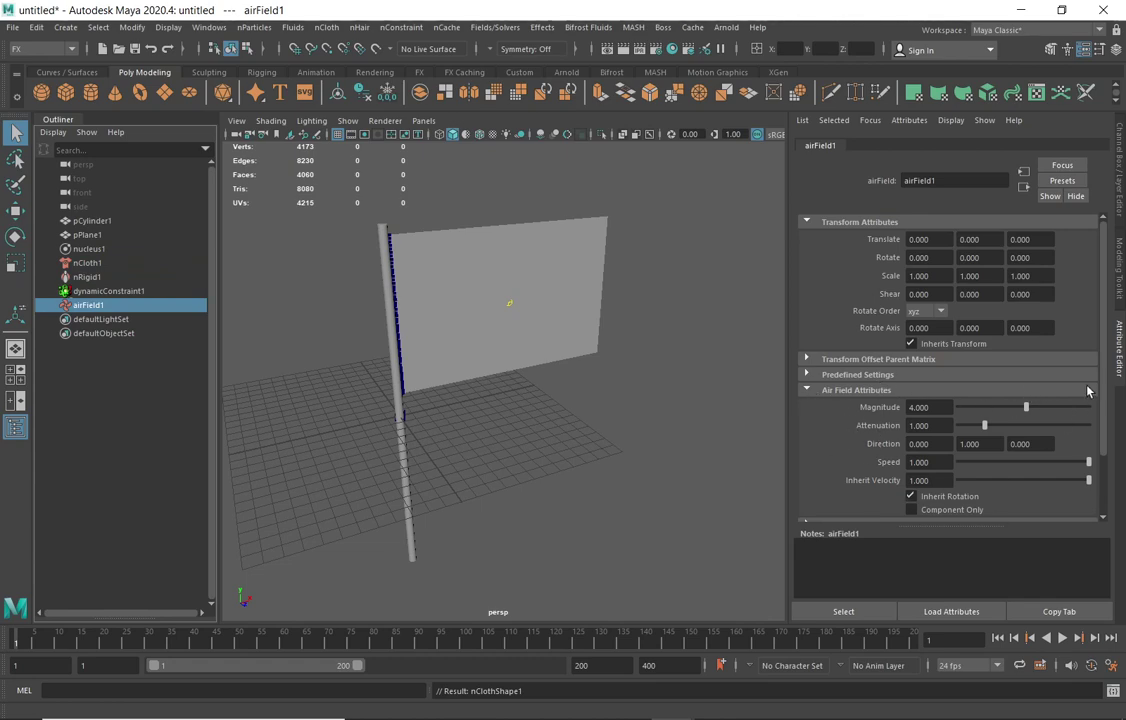
- Raise the air field's Magnitude to about 22, and lower it to about 14.3 while the simulation plays
{"action": "left_click_drag", "start_coordinate": [1101, 369], "coordinate": [1104, 400]}
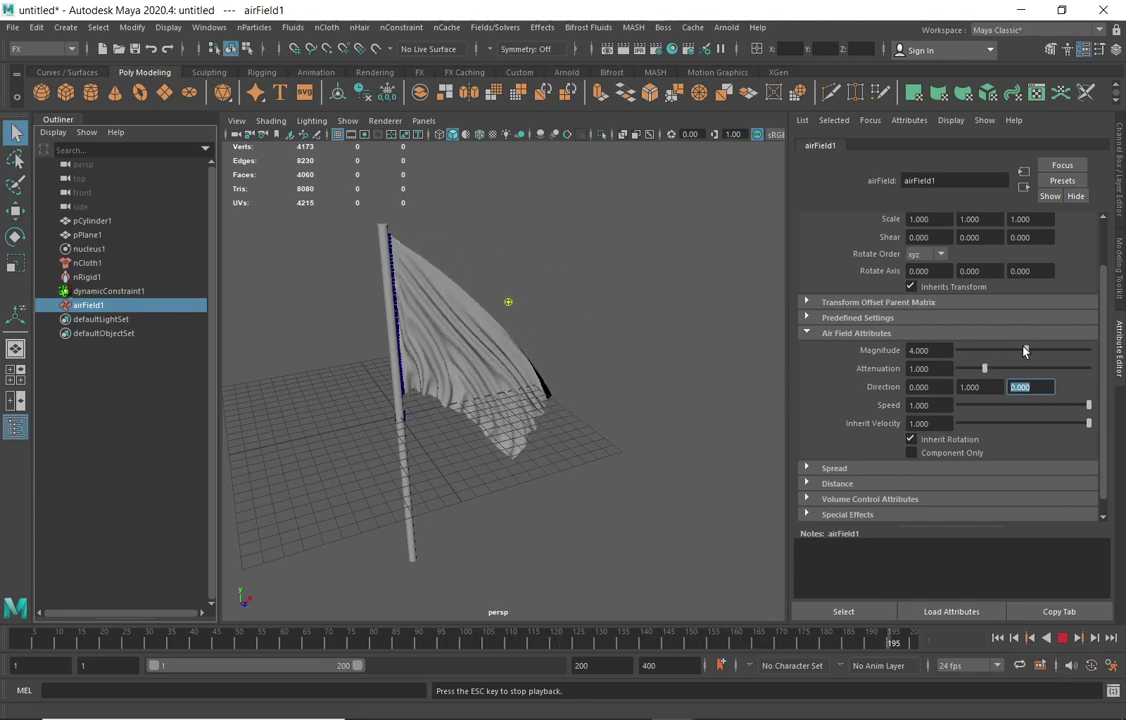
{"action": "mouse_move", "coordinate": [1024, 350]}
{"action": "left_mouse_down"}
{"action": "mouse_move", "coordinate": [1047, 352]}
{"action": "mouse_move", "coordinate": [1038, 353]}
{"action": "left_mouse_up"}
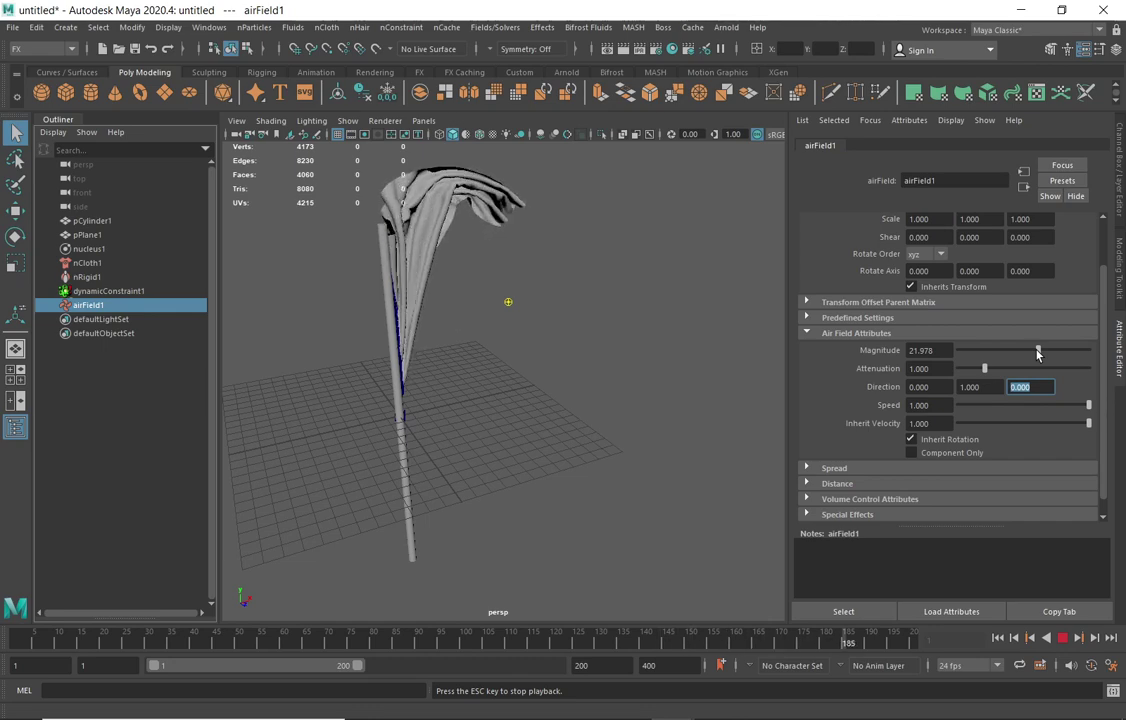
{"action": "left_click_drag", "start_coordinate": [1038, 353], "coordinate": [1033, 354]}
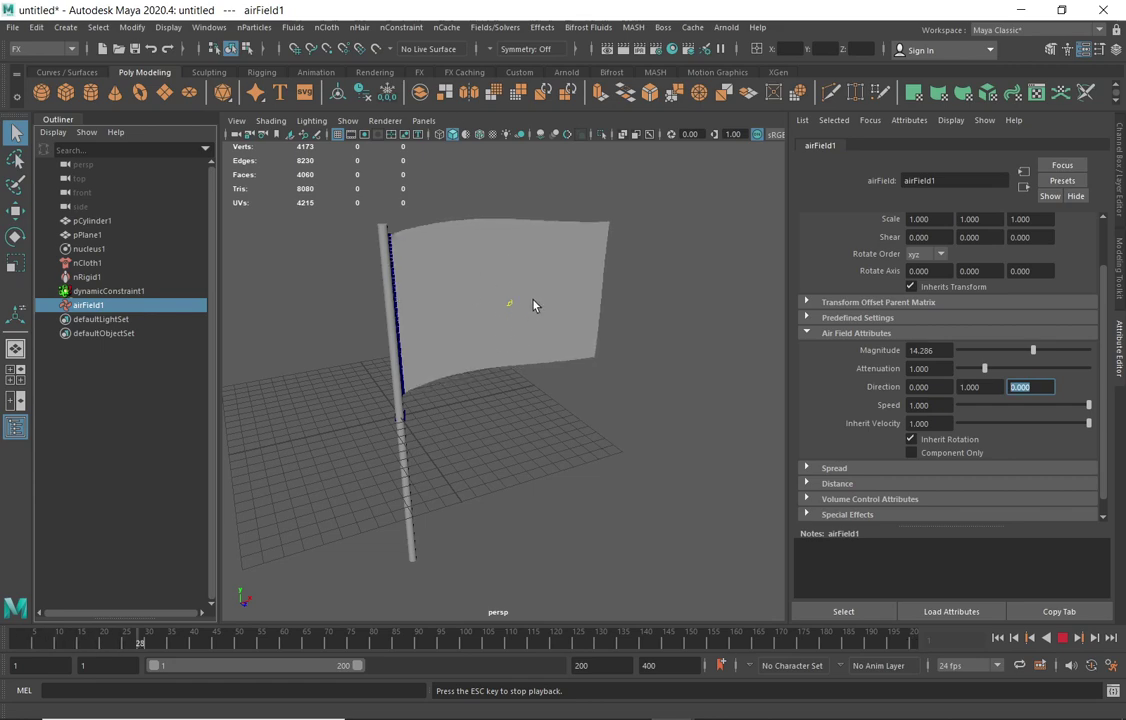
- Set the air field's Direction to 1 in X and 0.2 in Y
{"action": "key", "text": "shift+Tab"}
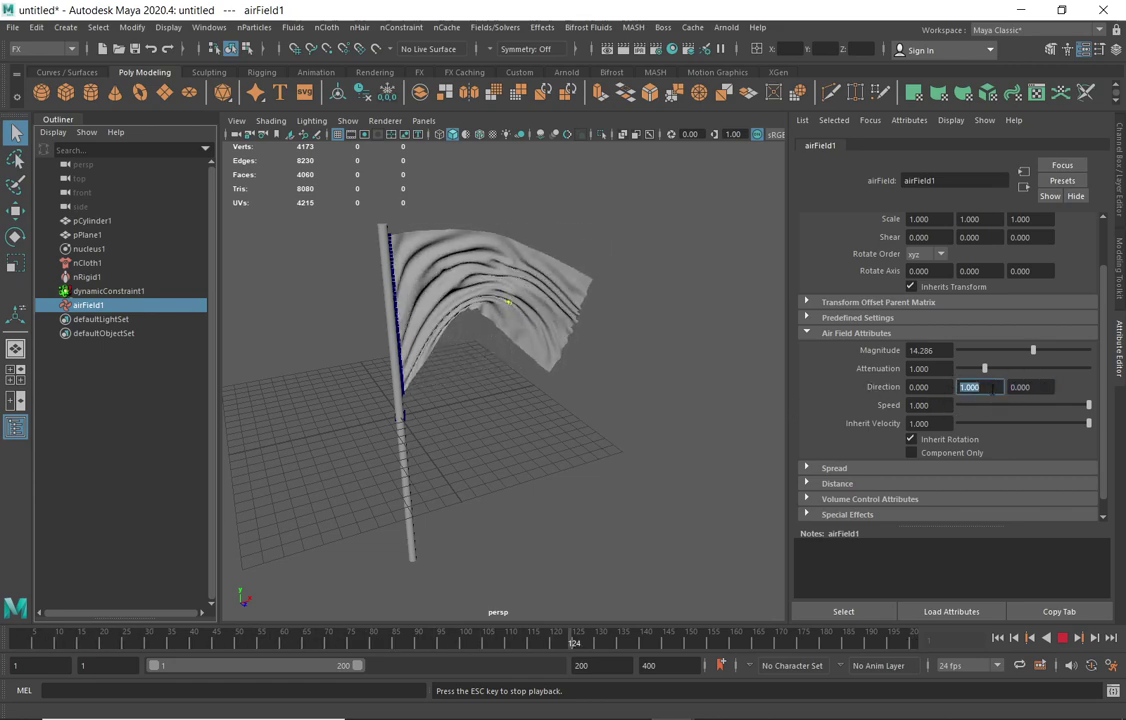
{"action": "left_click", "coordinate": [992, 388]}
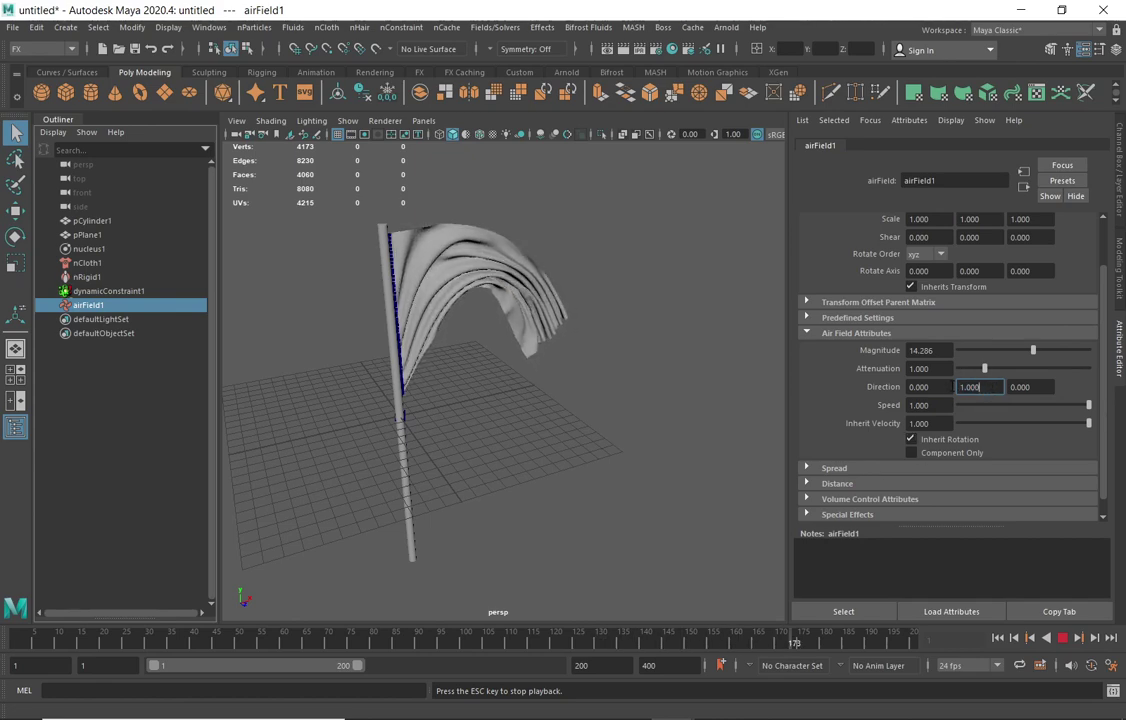
{"action": "double_click", "coordinate": [993, 388]}
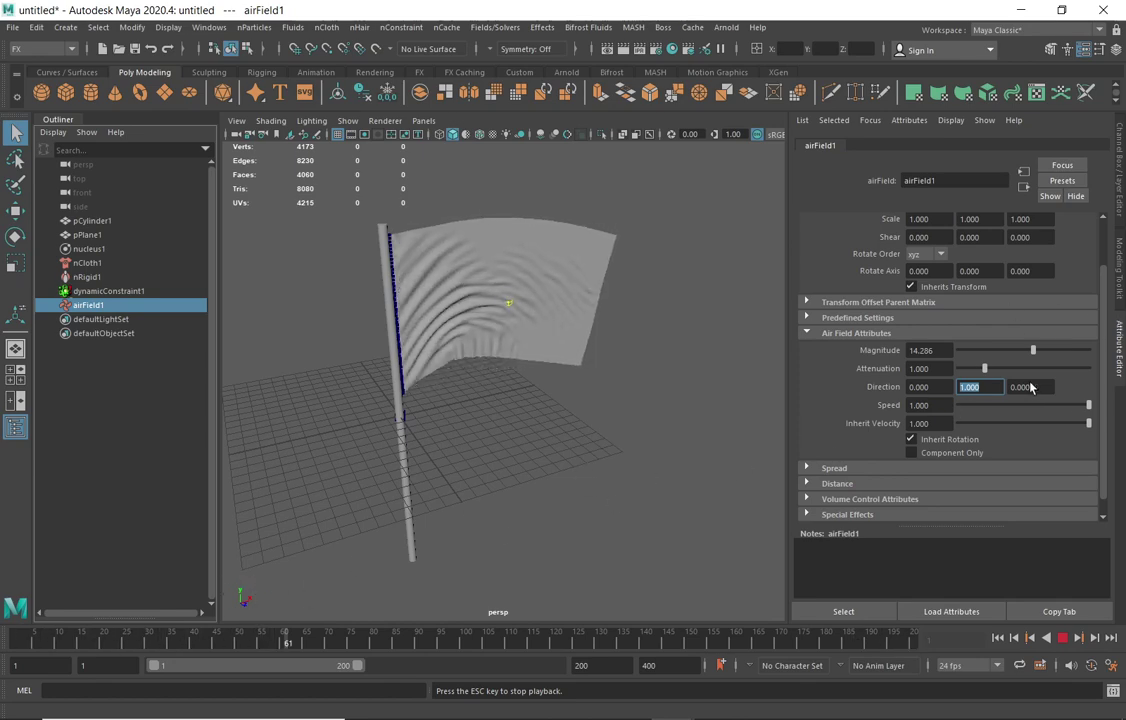
{"action": "left_click", "coordinate": [916, 387]}
{"action": "type", "text": "1"}
{"action": "key", "text": "Return"}
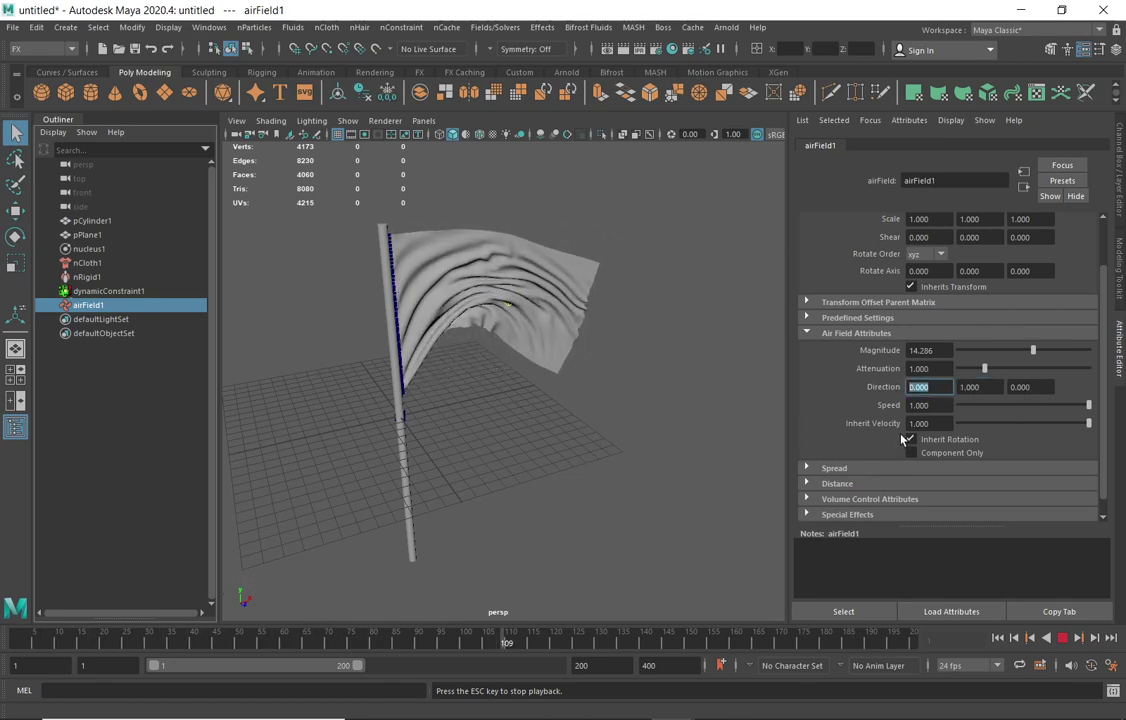
{"action": "left_click", "coordinate": [970, 387]}
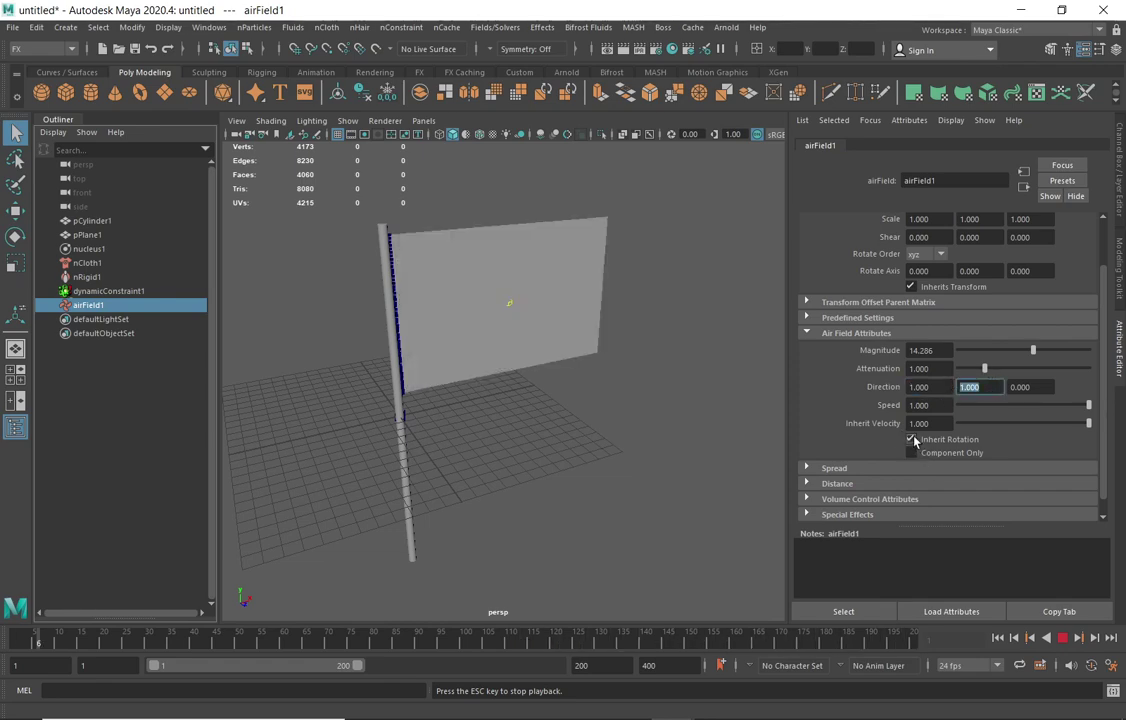
{"action": "type", "text": ".2"}
{"action": "key", "text": "Return"}
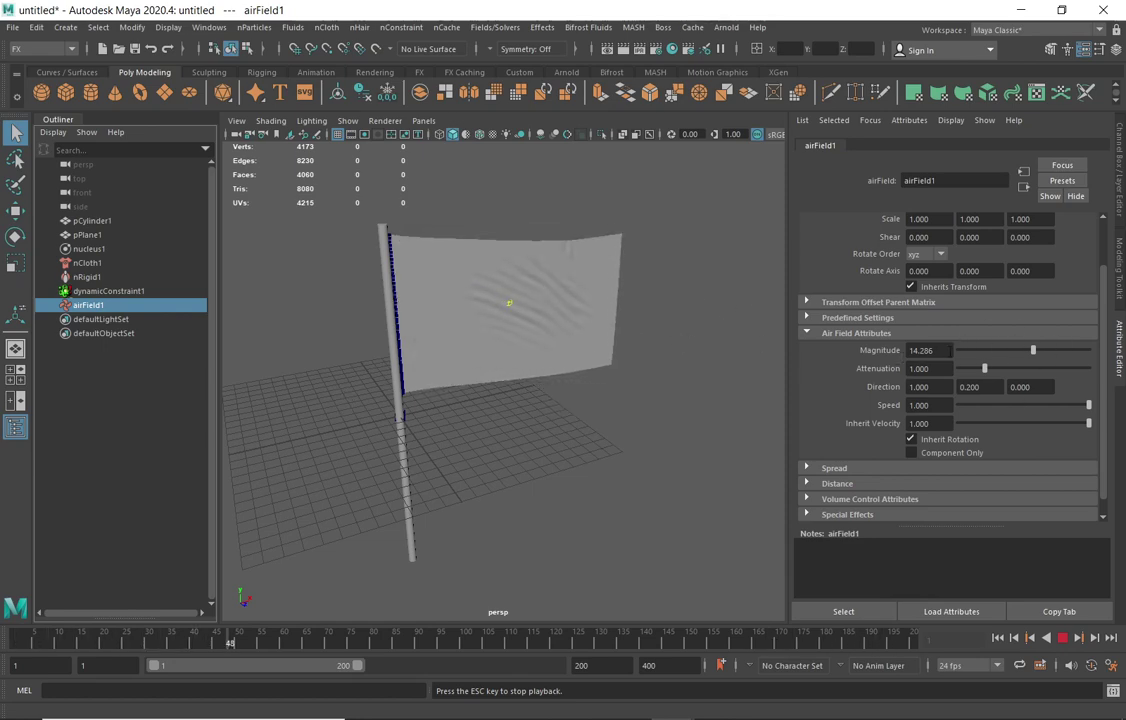
- Set the air field's Magnitude to 25 and dismiss its keying options without setting a key
{"action": "double_click", "coordinate": [922, 350]}
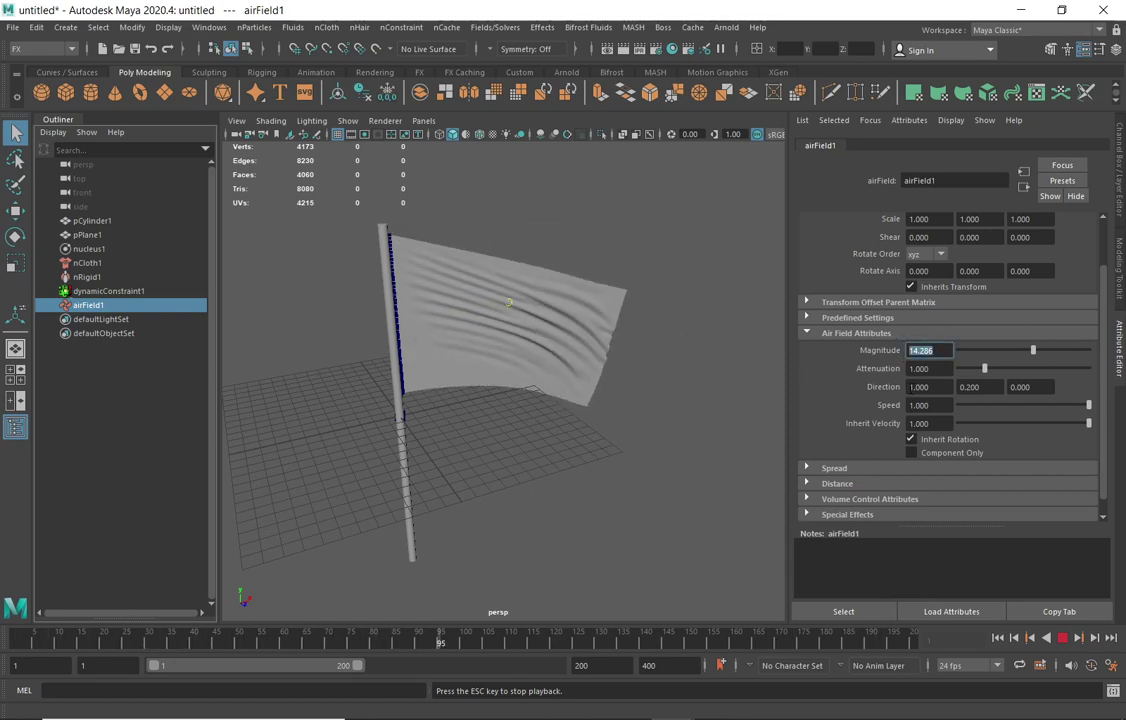
{"action": "type", "text": "25"}
{"action": "key", "text": "Return"}
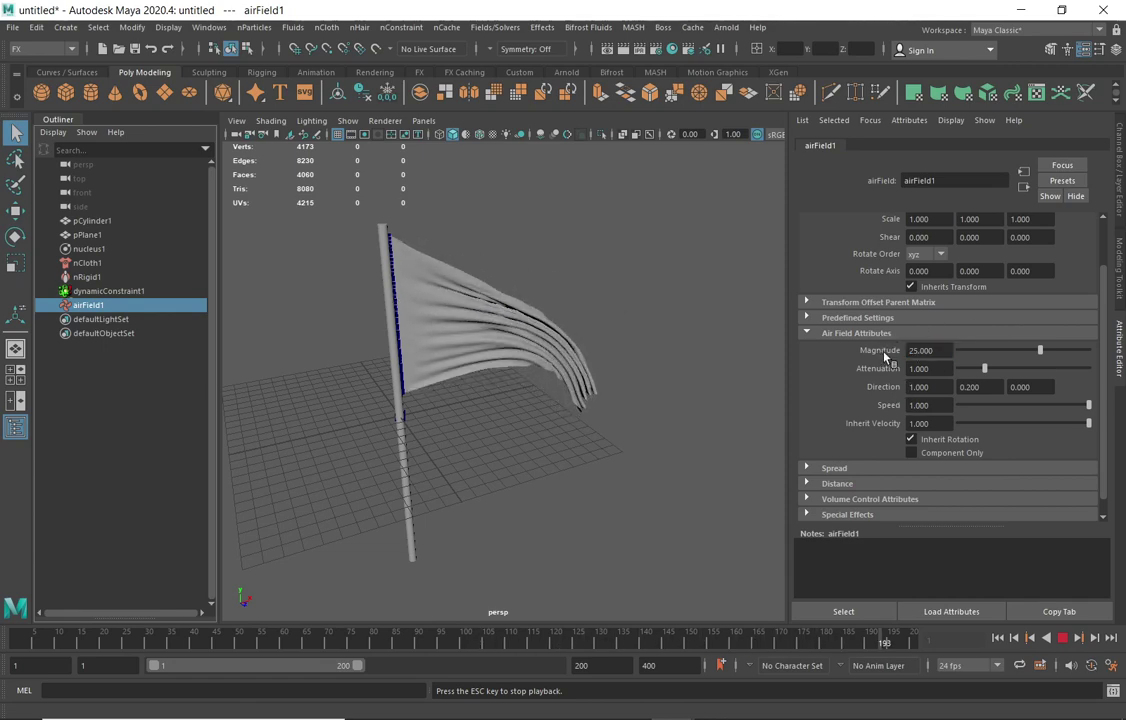
{"action": "right_click", "coordinate": [882, 355]}
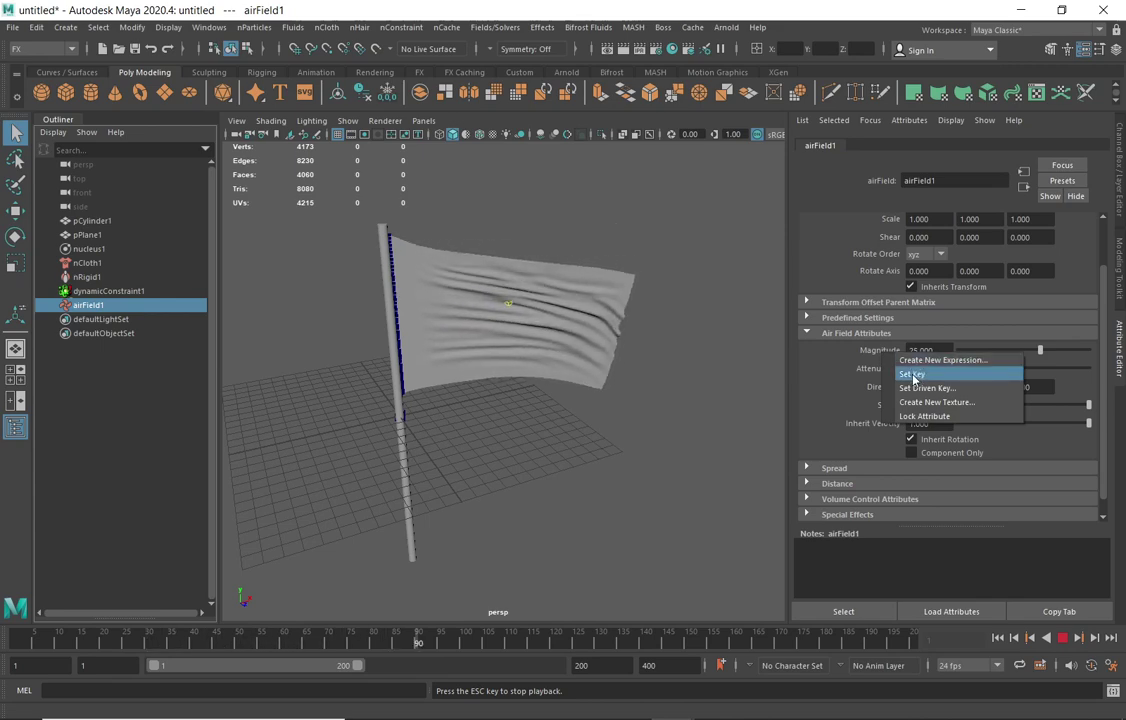
{"action": "left_click", "coordinate": [740, 316]}
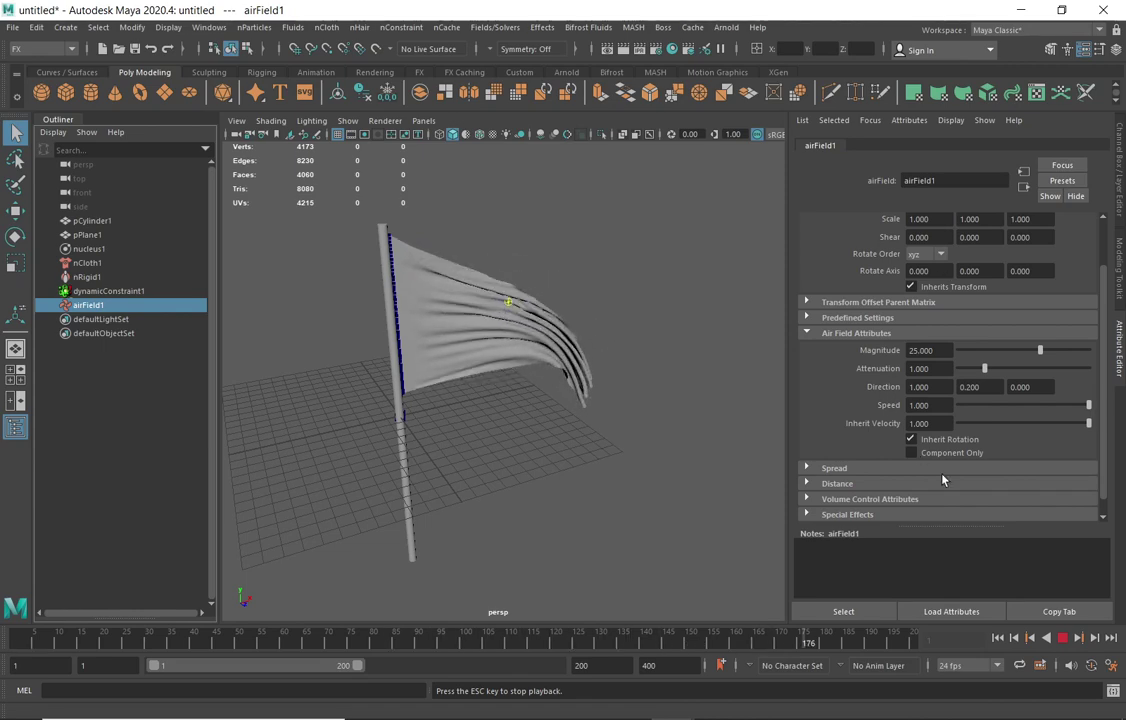
- Raise the air field's Magnitude to about 35.2 while the simulation plays, and check how the flag reacts
{"action": "left_click_drag", "start_coordinate": [1040, 351], "coordinate": [1042, 352]}
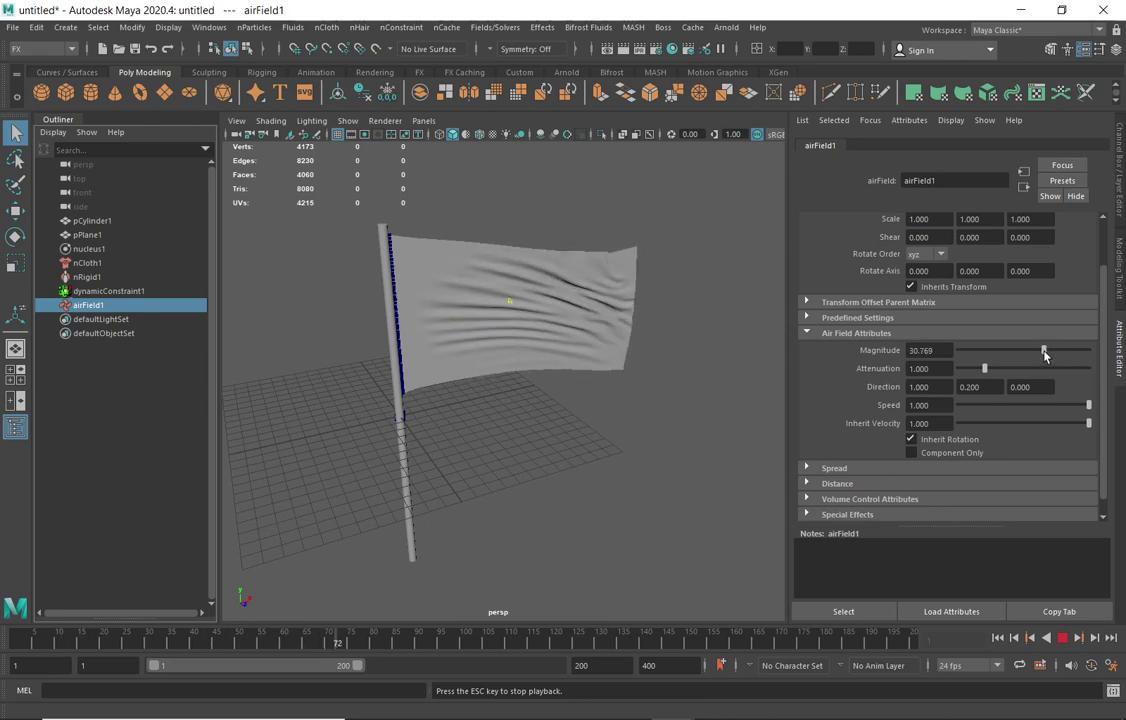
{"action": "left_click_drag", "start_coordinate": [1043, 352], "coordinate": [1046, 351]}
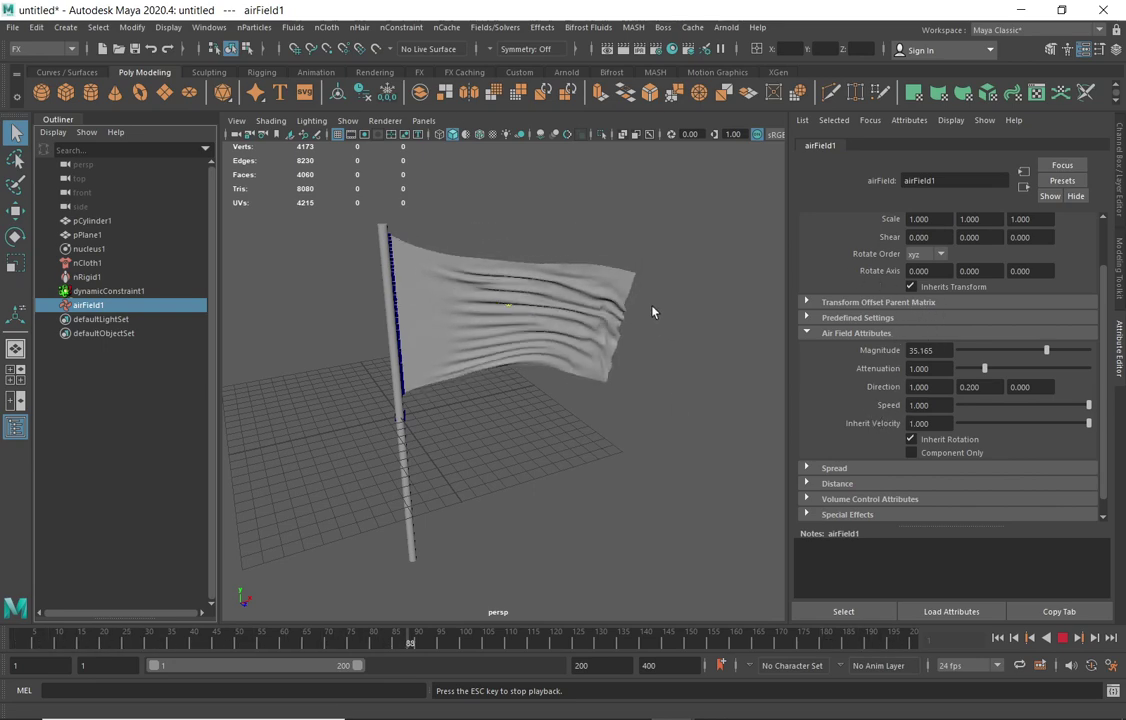
{"action": "left_click_drag", "start_coordinate": [590, 359], "coordinate": [585, 350], "text": "alt"}
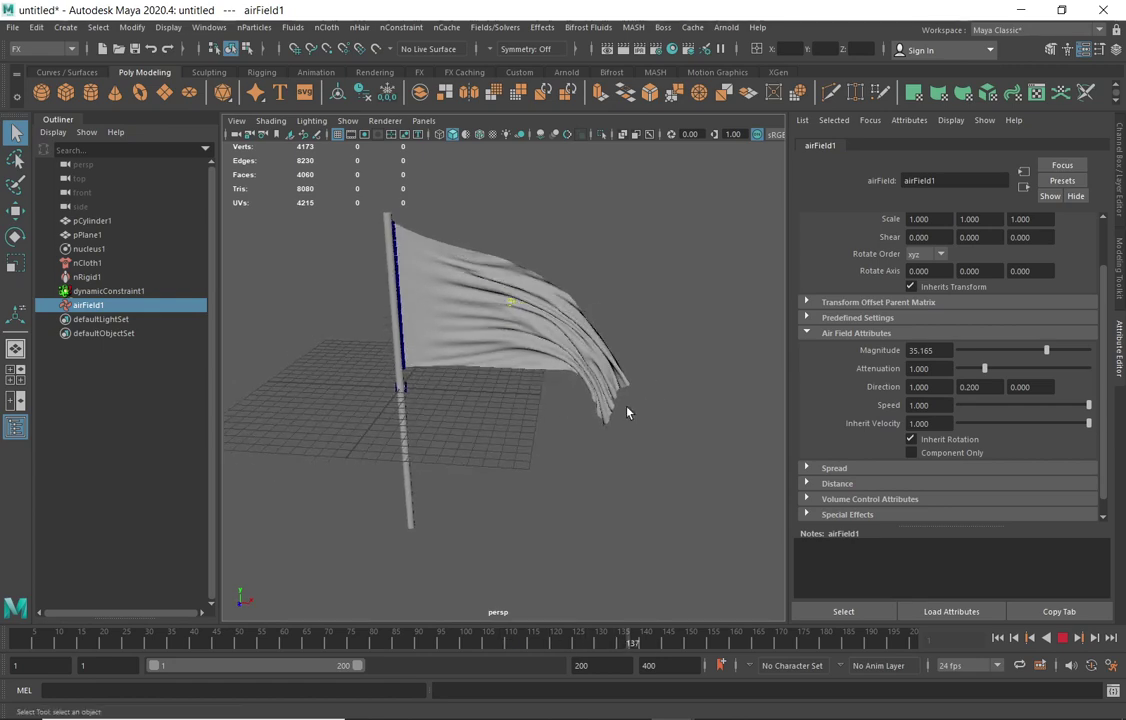
{"action": "left_click_drag", "start_coordinate": [628, 405], "coordinate": [640, 392], "text": "alt"}
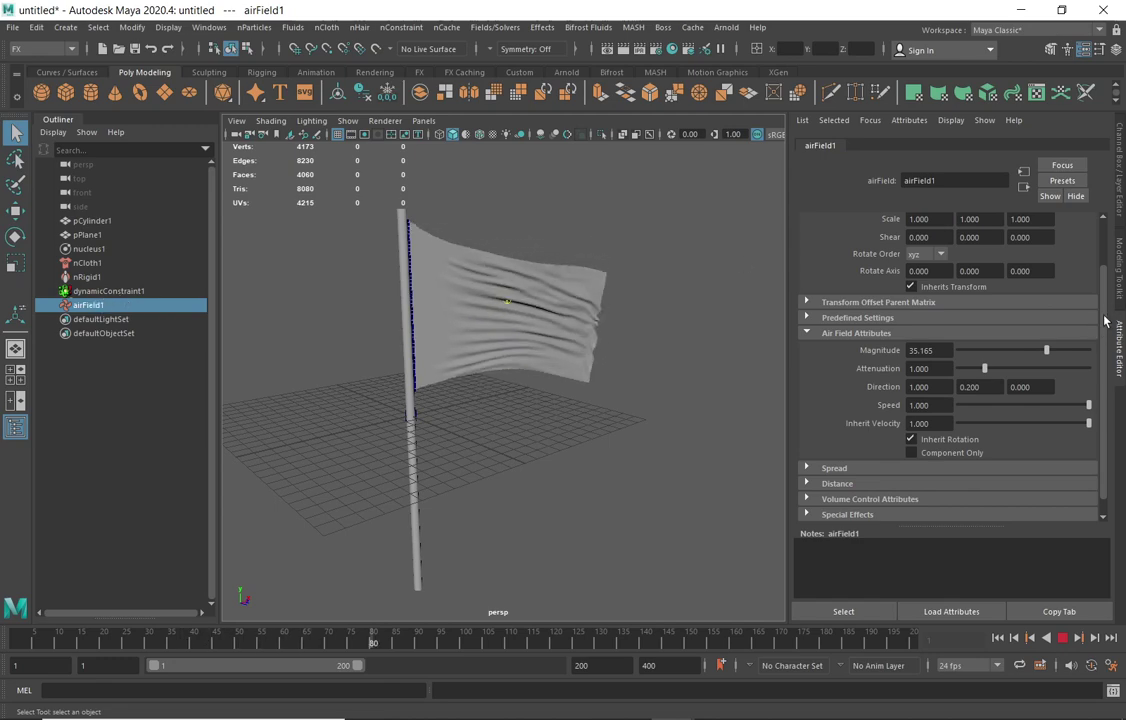
- Set the air field's Direction to 0.5 in Z and replay the simulation from the first frame
{"action": "scroll", "coordinate": [1104, 345], "scroll_direction": "up", "scroll_amount": 3}
{"action": "scroll", "coordinate": [1104, 337], "scroll_direction": "down", "scroll_amount": 2}
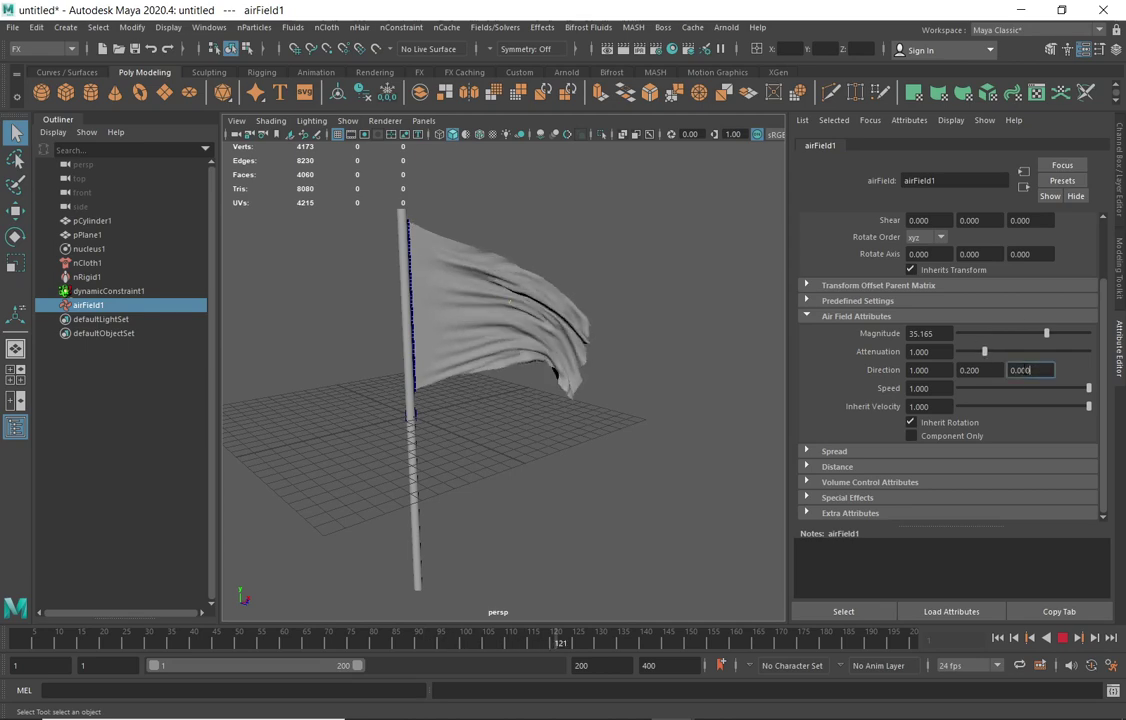
{"action": "left_click", "coordinate": [1030, 370]}
{"action": "type", "text": "0.5"}
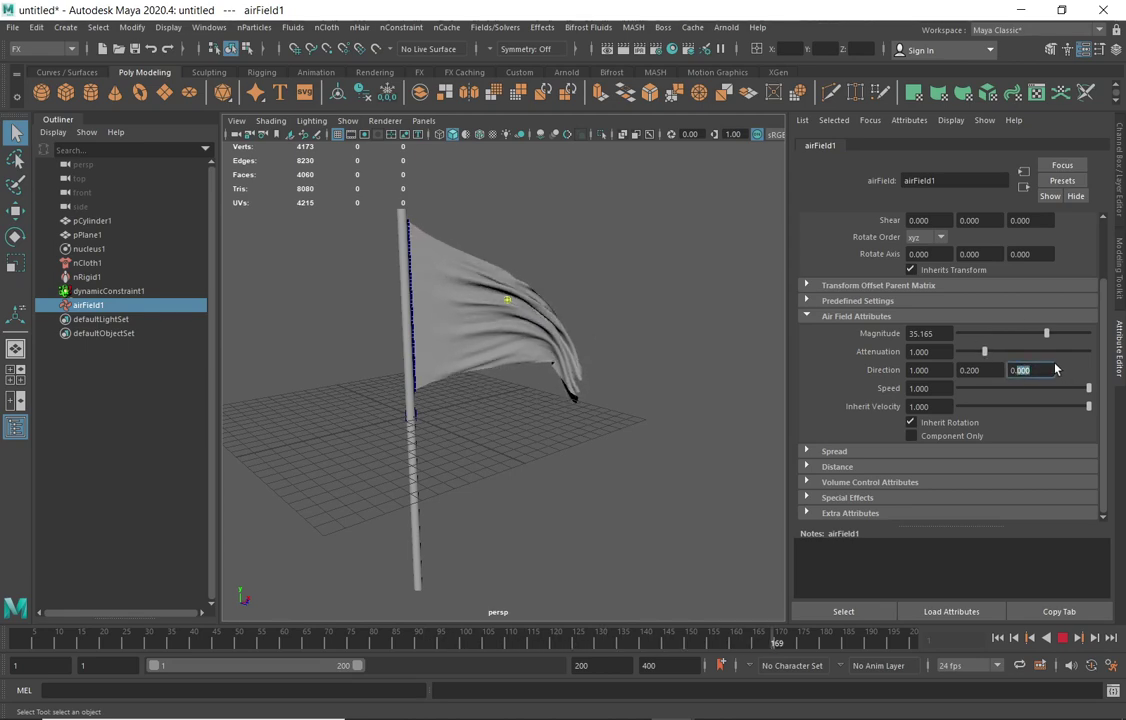
{"action": "key", "text": "Return"}
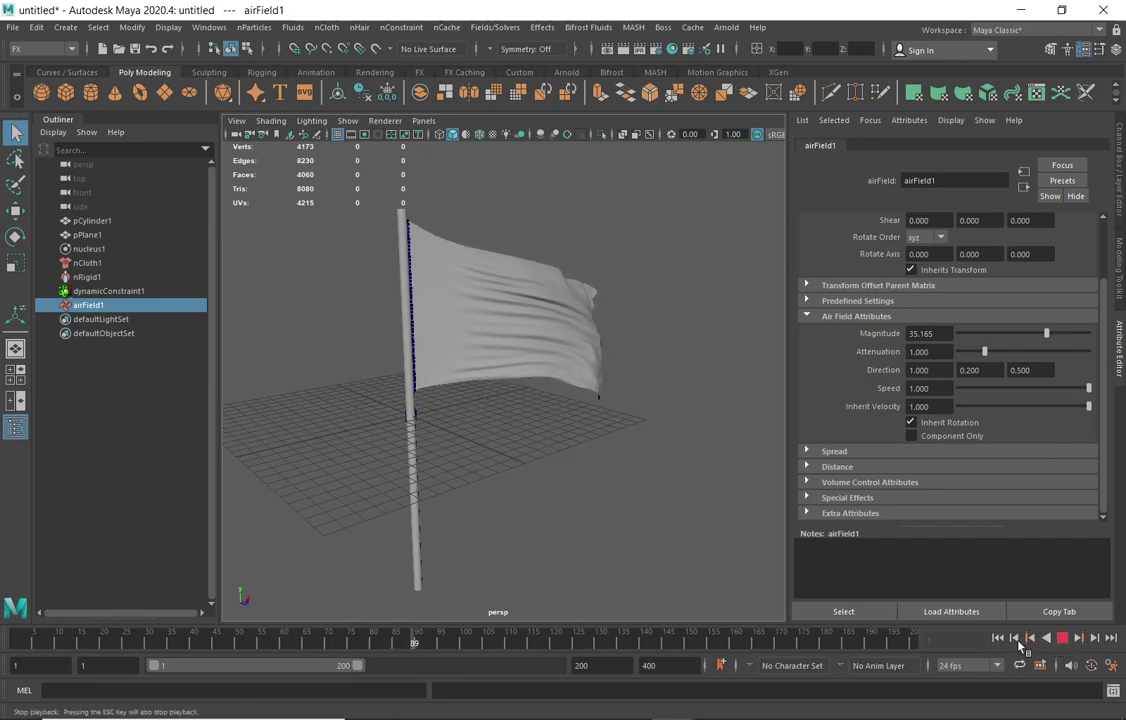
{"action": "left_click", "coordinate": [997, 638]}
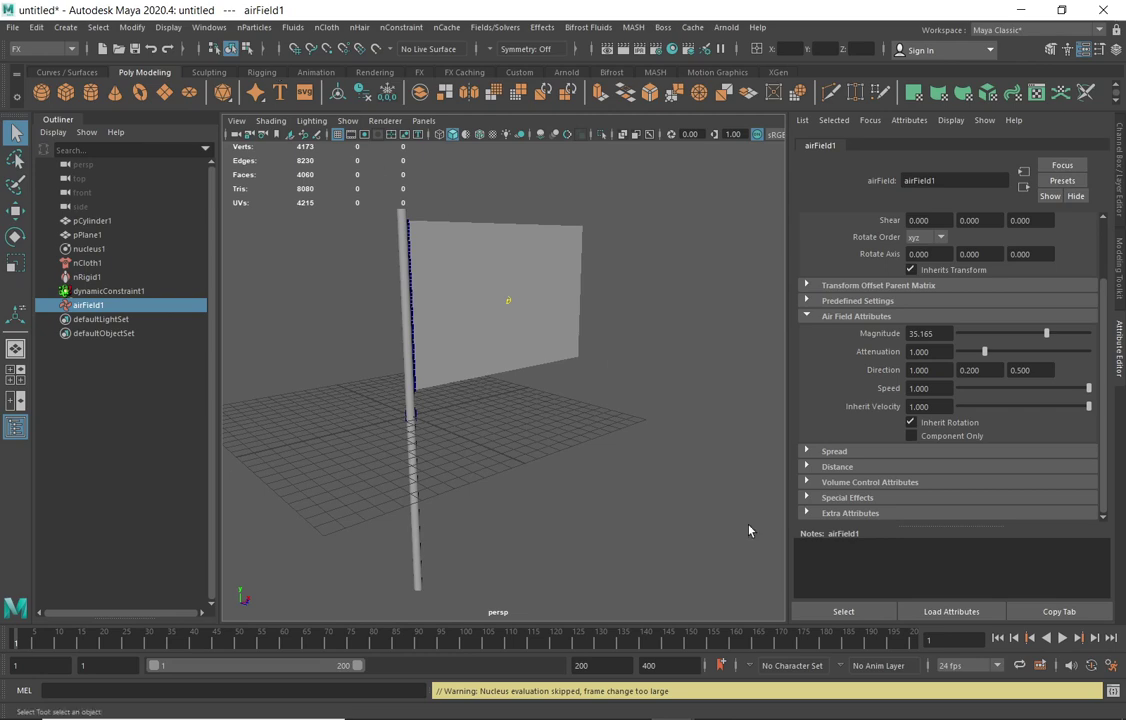
{"action": "left_click", "coordinate": [1062, 638]}
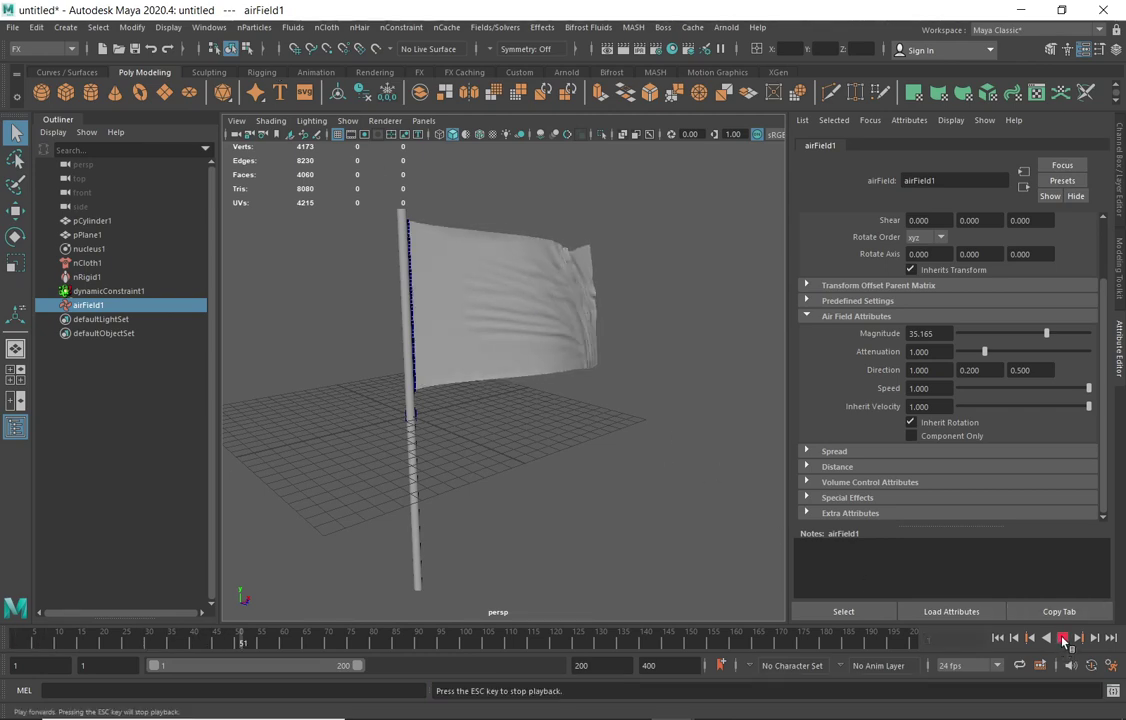
{"action": "left_click", "coordinate": [1063, 638]}
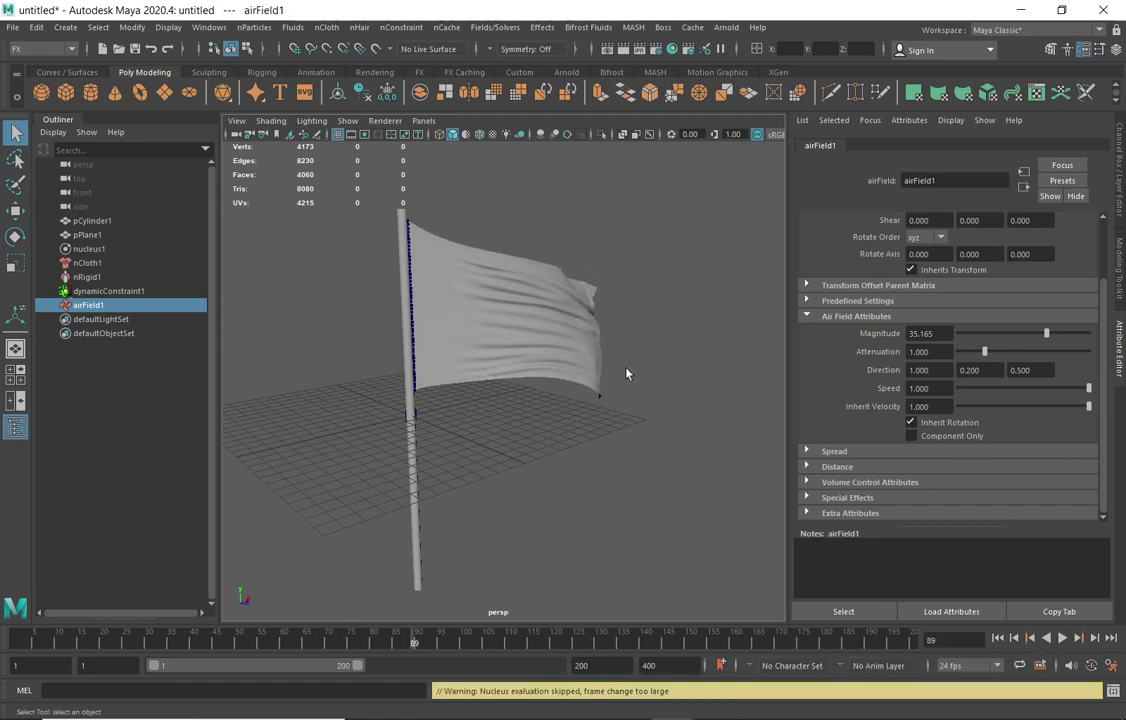
- Set the air field's Direction to 0.8 in Y and raise its Magnitude to about 60.4 during a fresh playback, ending back at frame 1
{"action": "left_click_drag", "start_coordinate": [628, 372], "coordinate": [618, 447], "text": "alt"}
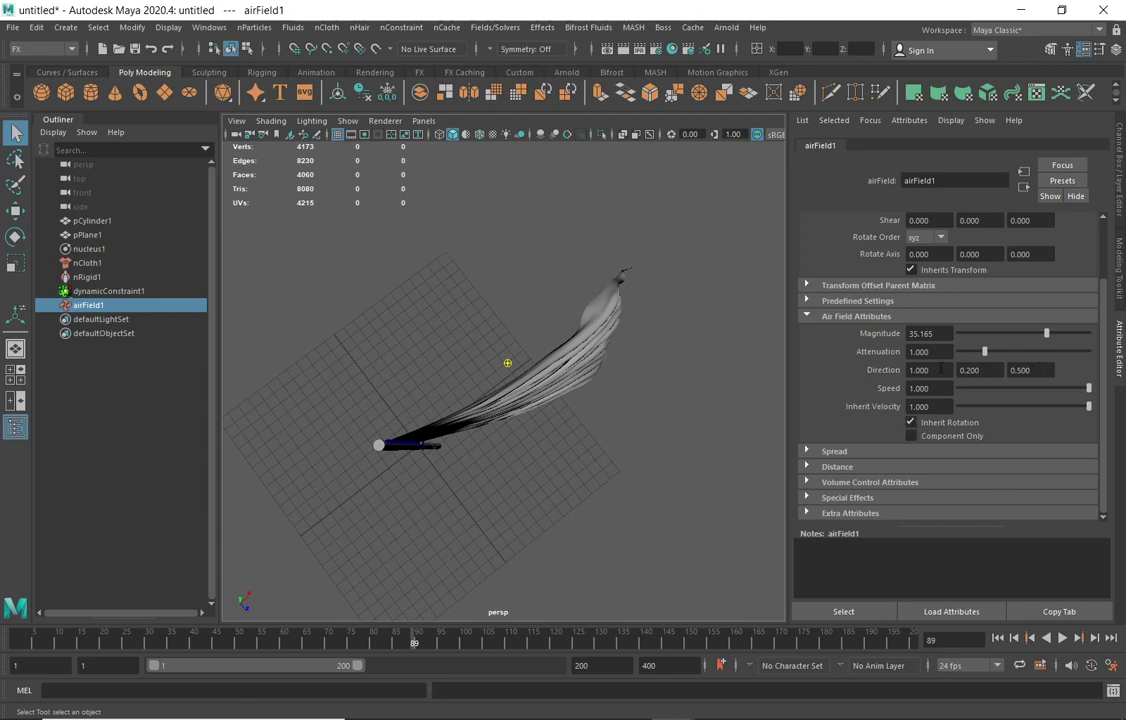
{"action": "left_click_drag", "start_coordinate": [638, 398], "coordinate": [616, 334], "text": "alt"}
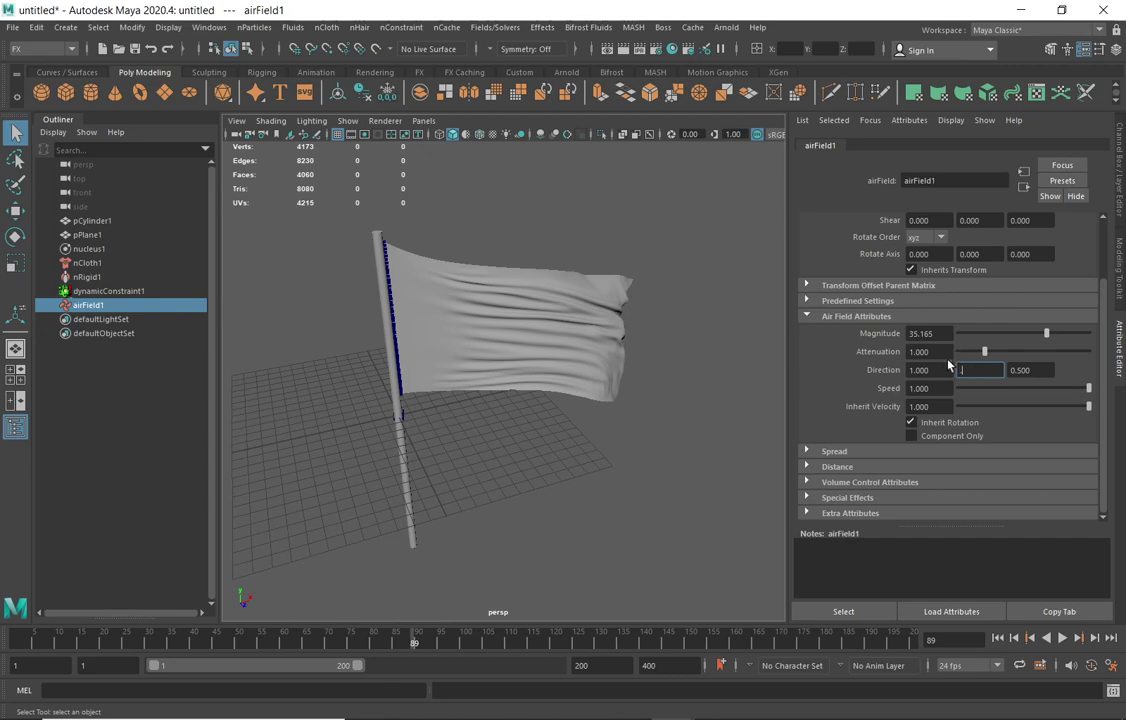
{"action": "left_click", "coordinate": [998, 638]}
{"action": "left_click", "coordinate": [1063, 638]}
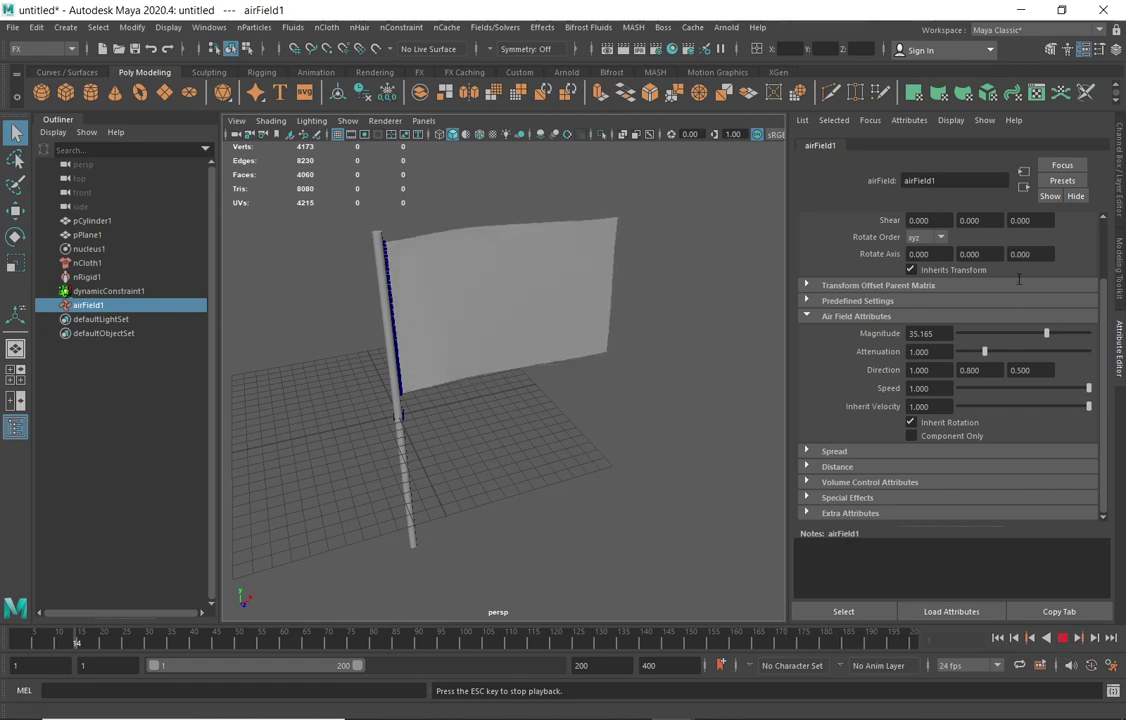
{"action": "left_click_drag", "start_coordinate": [1046, 333], "coordinate": [1063, 336]}
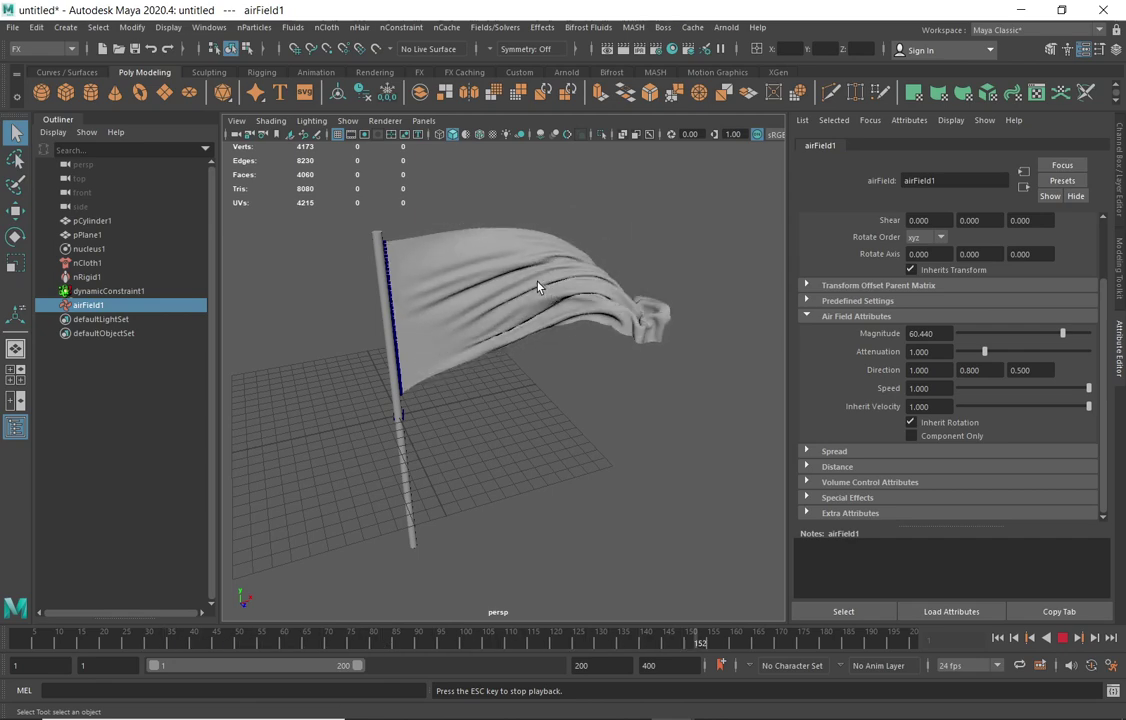
{"action": "left_click", "coordinate": [1000, 640]}
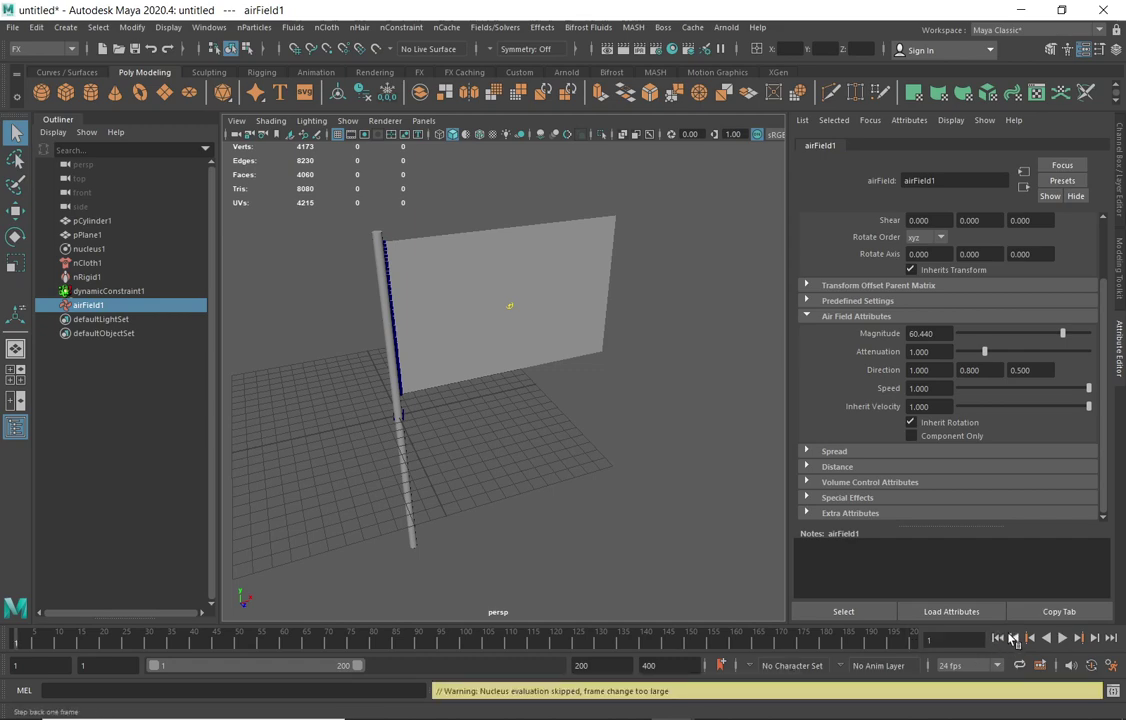
- Show the flag nCloth's Collision Thickness as its Solver Display and examine it from several angles
{"action": "left_click", "coordinate": [598, 262]}
{"action": "left_click", "coordinate": [88, 263]}
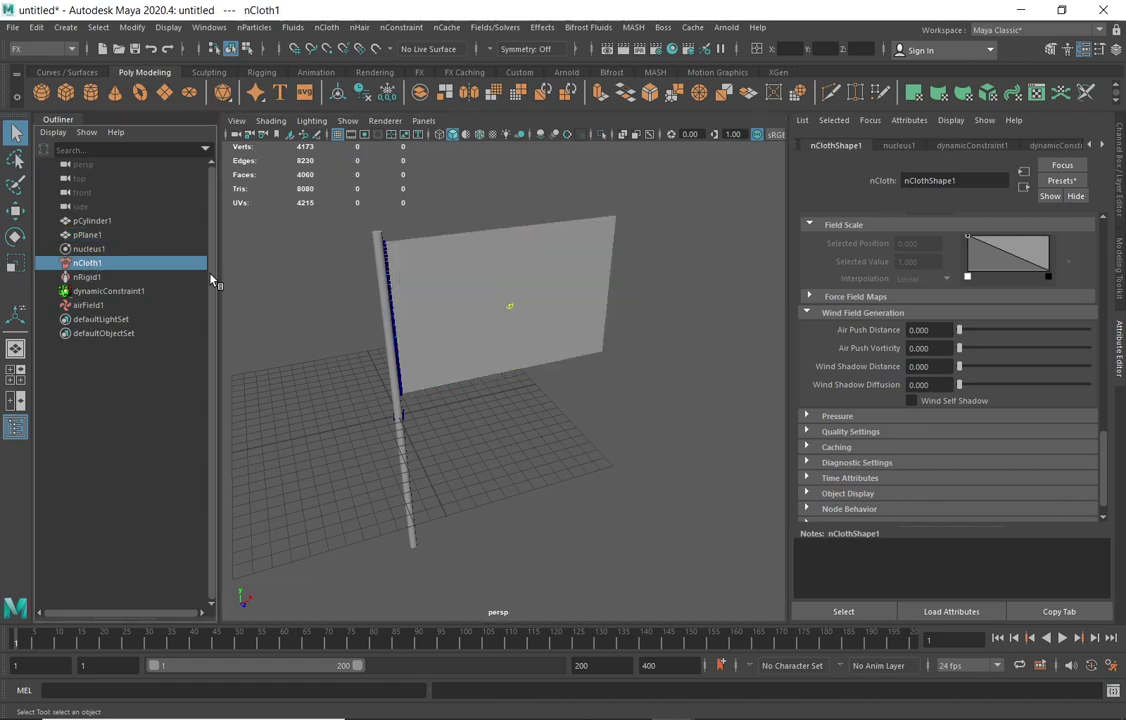
{"action": "left_click_drag", "start_coordinate": [1106, 443], "coordinate": [1106, 230]}
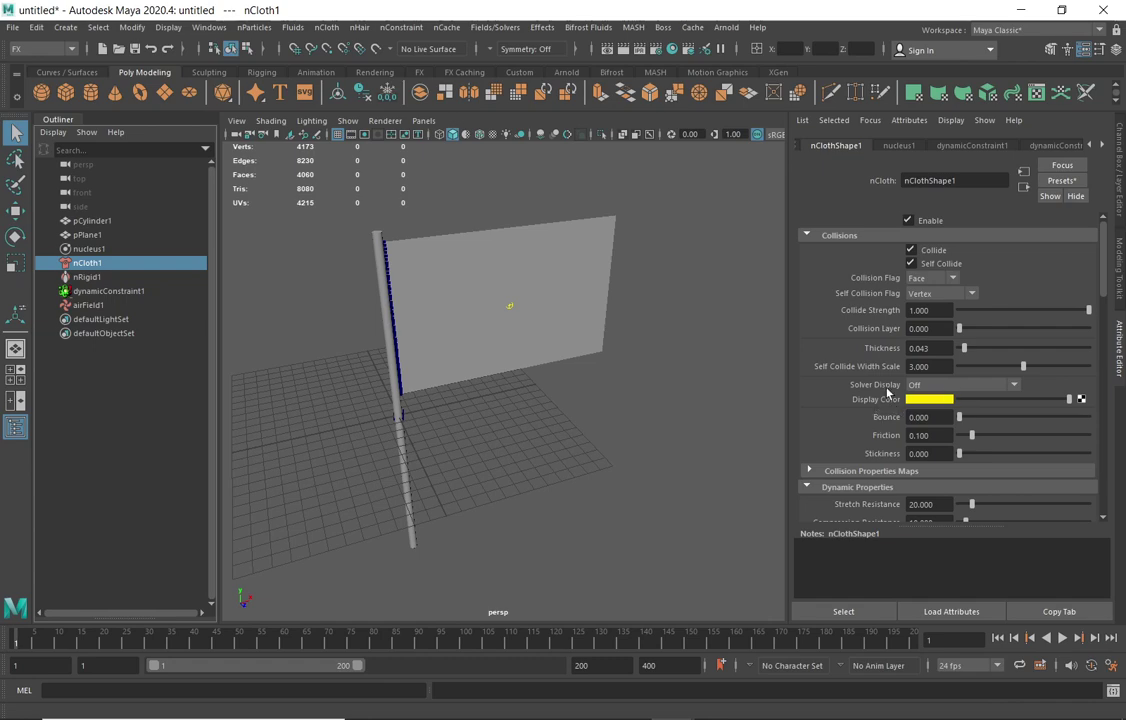
{"action": "left_click", "coordinate": [1010, 386]}
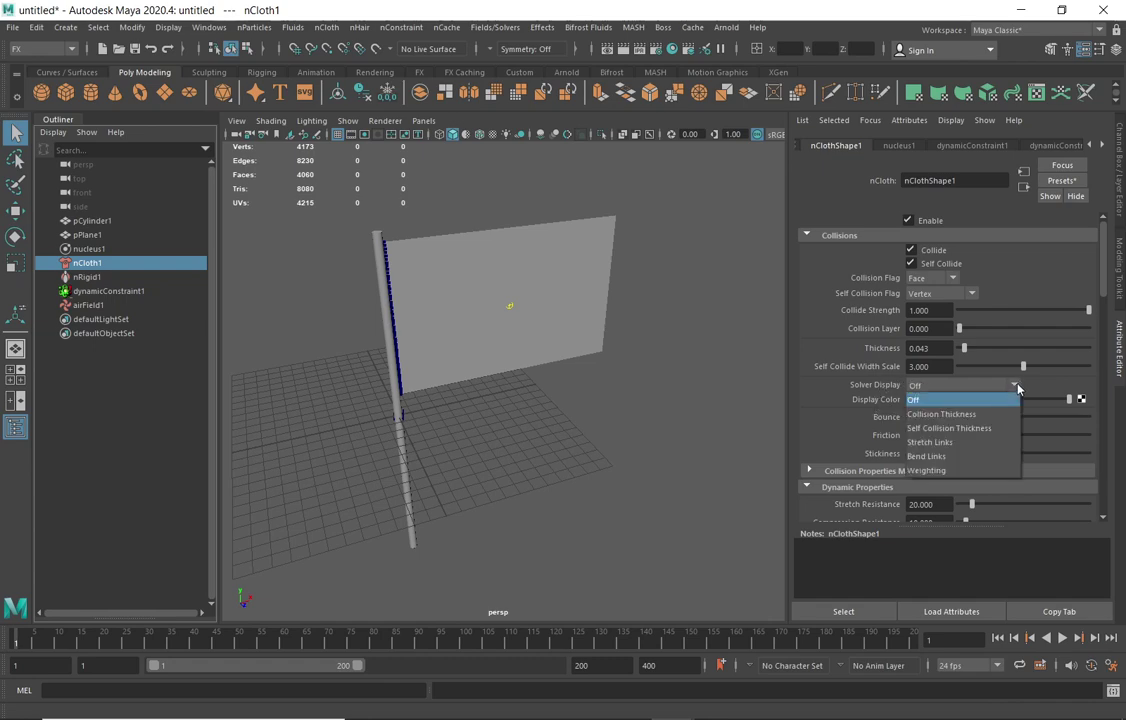
{"action": "left_click", "coordinate": [961, 416]}
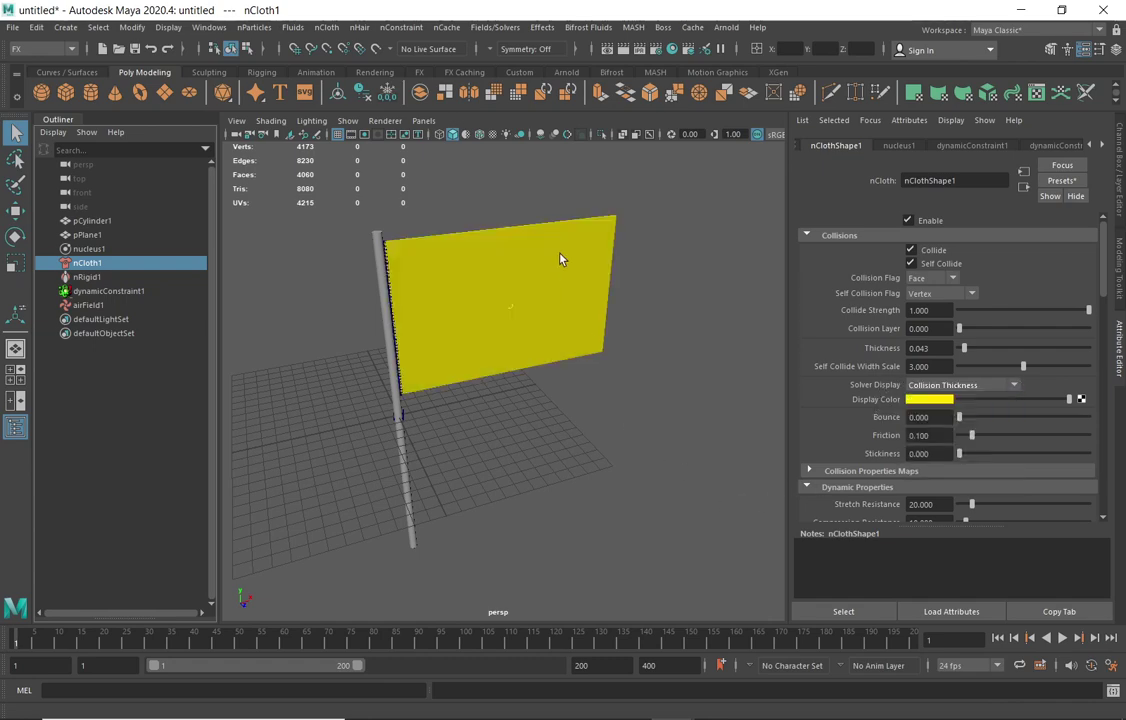
{"action": "left_click_drag", "start_coordinate": [557, 290], "coordinate": [463, 357], "text": "alt"}
{"action": "right_click_drag", "start_coordinate": [463, 357], "coordinate": [695, 385], "text": "alt"}
{"action": "left_click_drag", "start_coordinate": [695, 385], "coordinate": [716, 417], "text": "alt"}
{"action": "mouse_move", "coordinate": [716, 417]}
{"action": "right_mouse_down", "text": "alt"}
{"action": "mouse_move", "coordinate": [673, 392]}
{"action": "mouse_move", "coordinate": [673, 415]}
{"action": "mouse_move", "coordinate": [700, 400]}
{"action": "right_mouse_up", "text": "alt"}
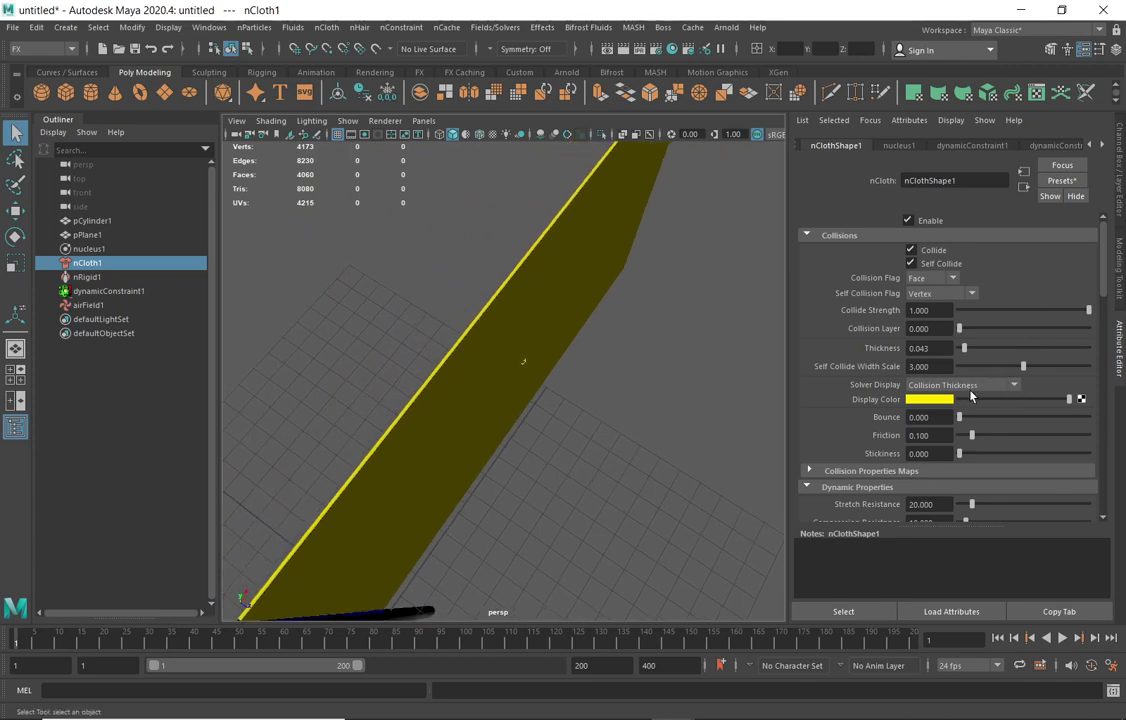
{"action": "left_click_drag", "start_coordinate": [614, 426], "coordinate": [573, 377], "text": "alt"}
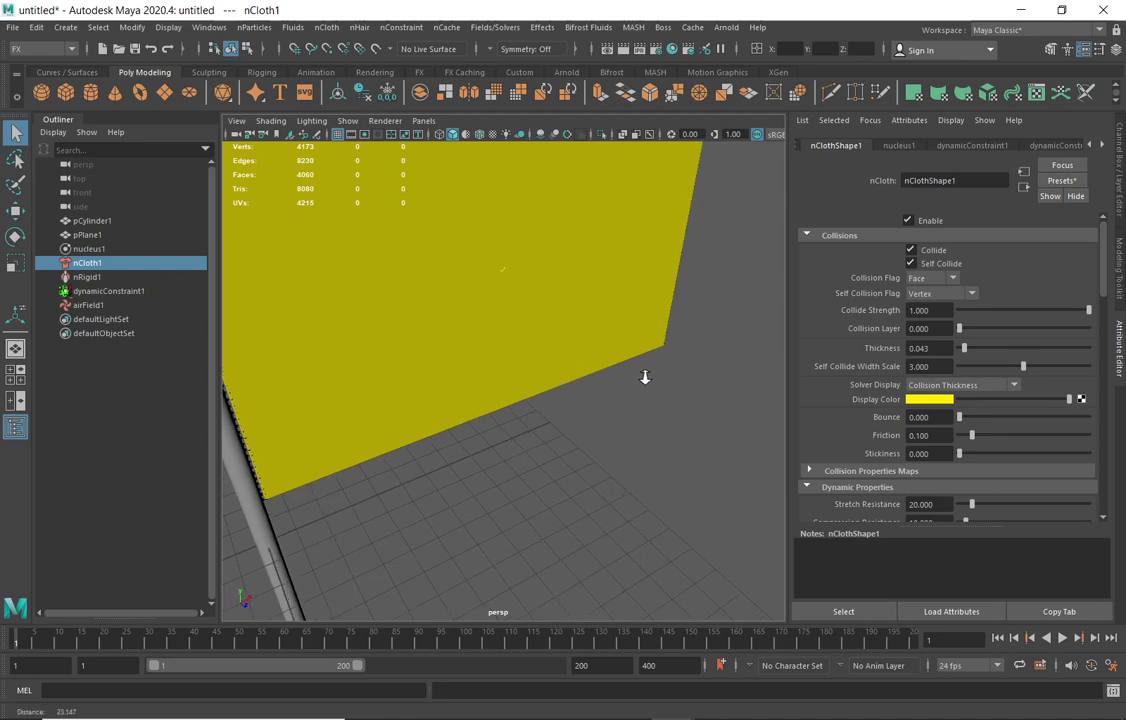
{"action": "left_click_drag", "start_coordinate": [646, 377], "coordinate": [548, 397], "text": "alt"}
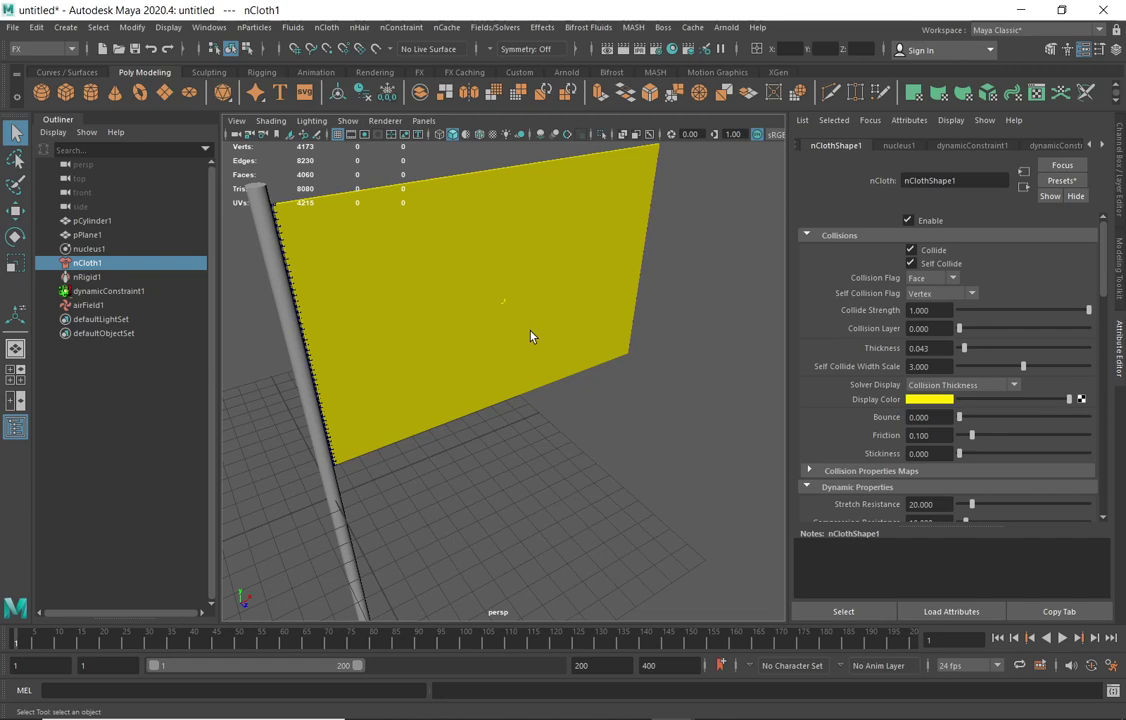
- Switch the nCloth's Solver Display to Self Collision Thickness and raise its Thickness to about 0.049
{"action": "left_click", "coordinate": [1016, 387]}
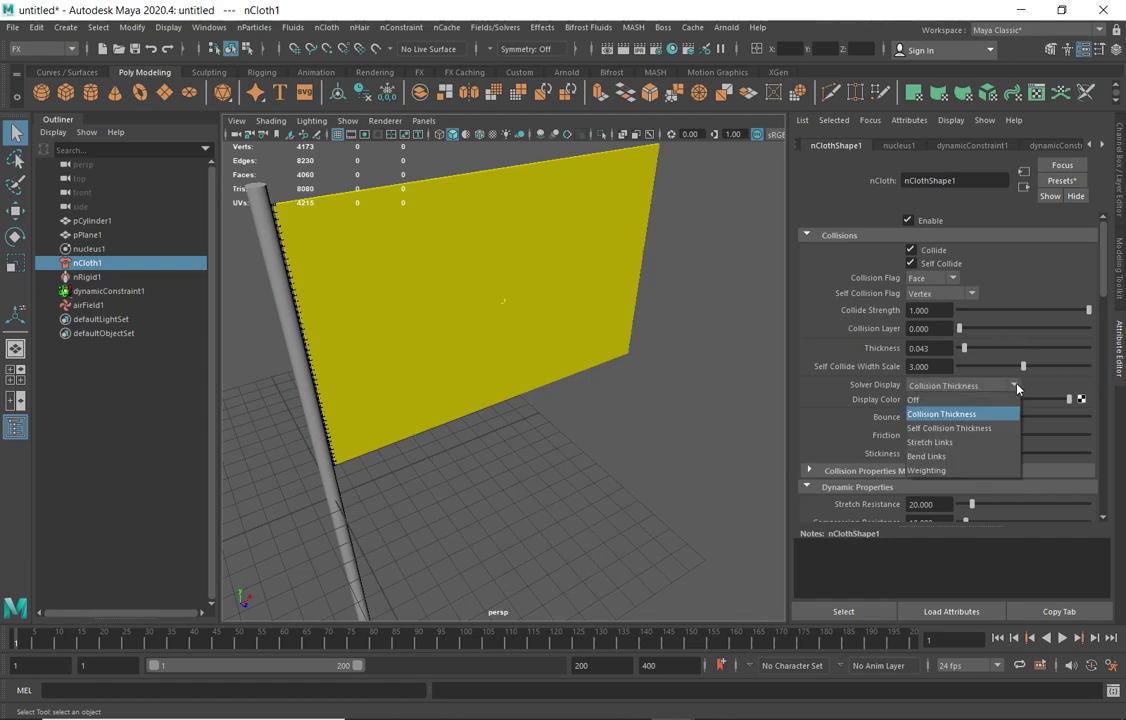
{"action": "left_click", "coordinate": [956, 428]}
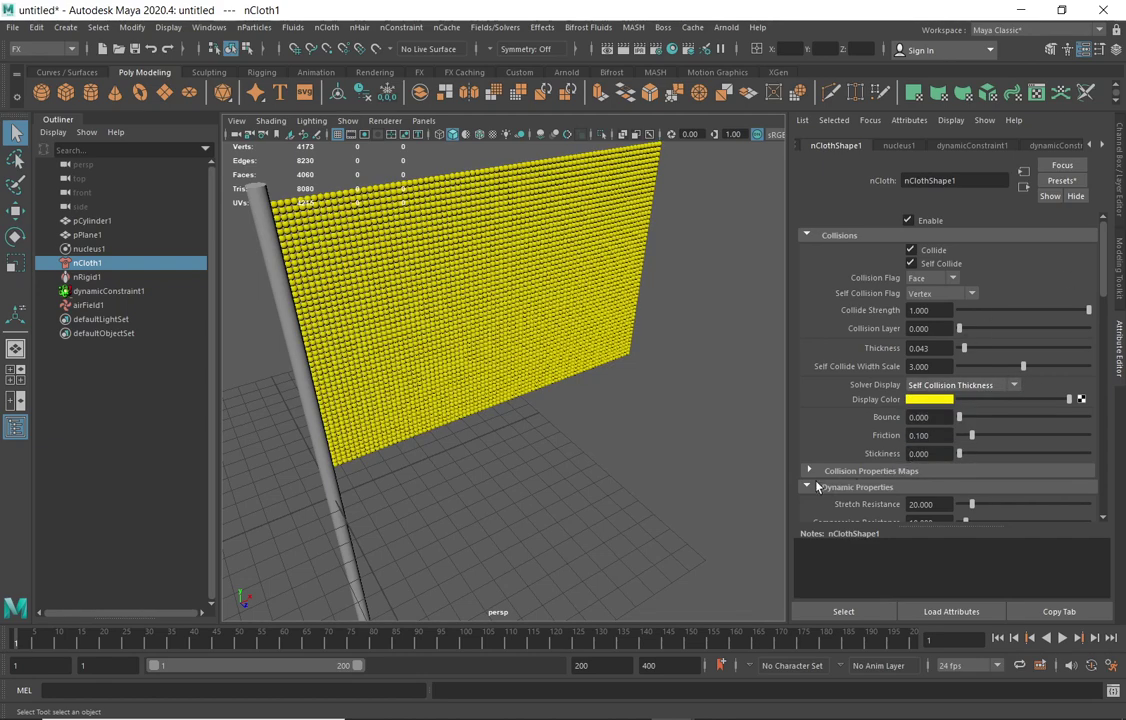
{"action": "left_click_drag", "start_coordinate": [527, 315], "coordinate": [650, 352], "text": "alt"}
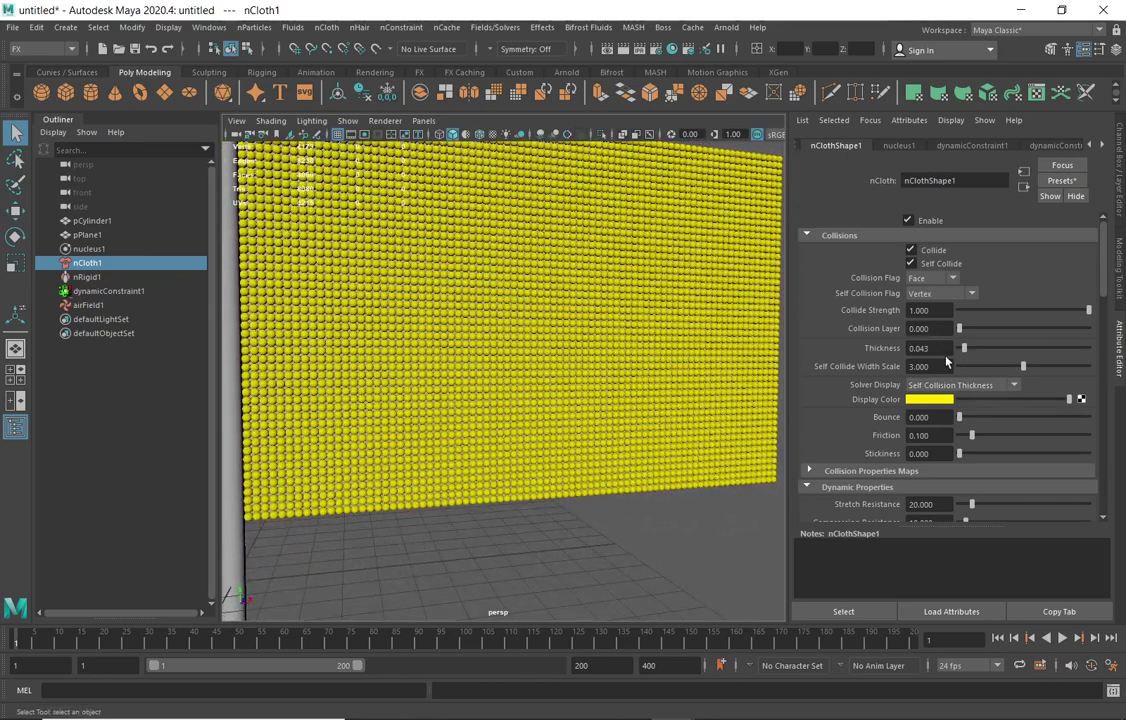
{"action": "left_click_drag", "start_coordinate": [965, 349], "coordinate": [968, 349]}
{"action": "left_click_drag", "start_coordinate": [970, 349], "coordinate": [966, 352]}
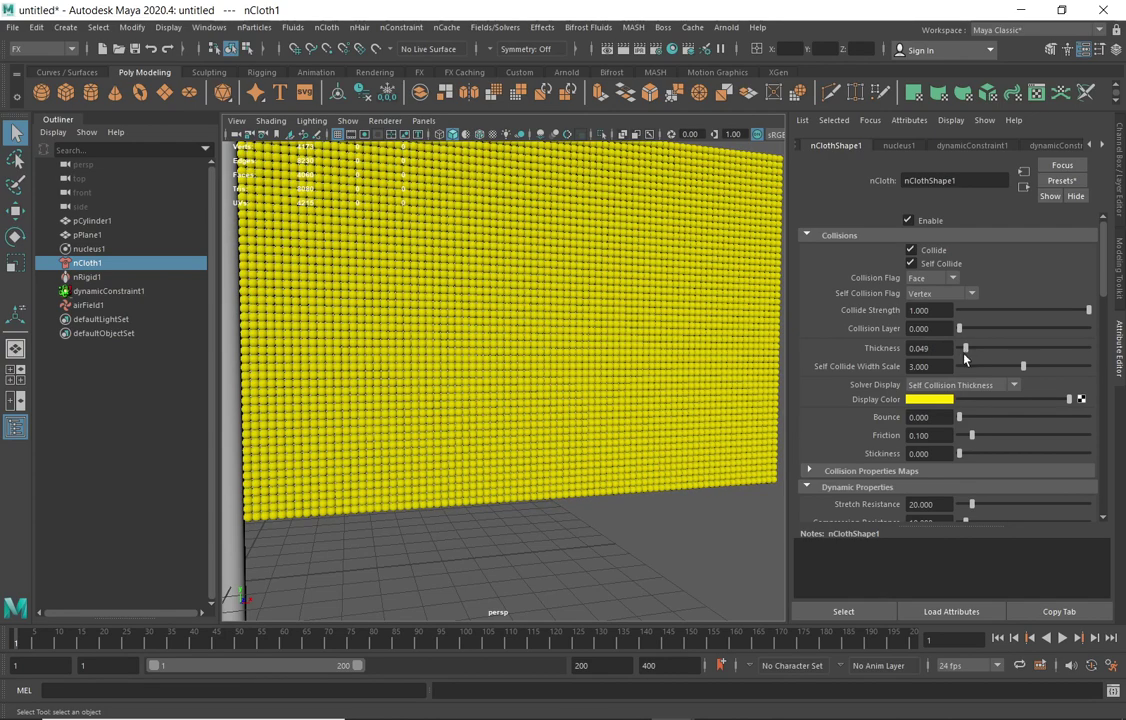
{"action": "left_click_drag", "start_coordinate": [648, 369], "coordinate": [500, 400], "text": "alt"}
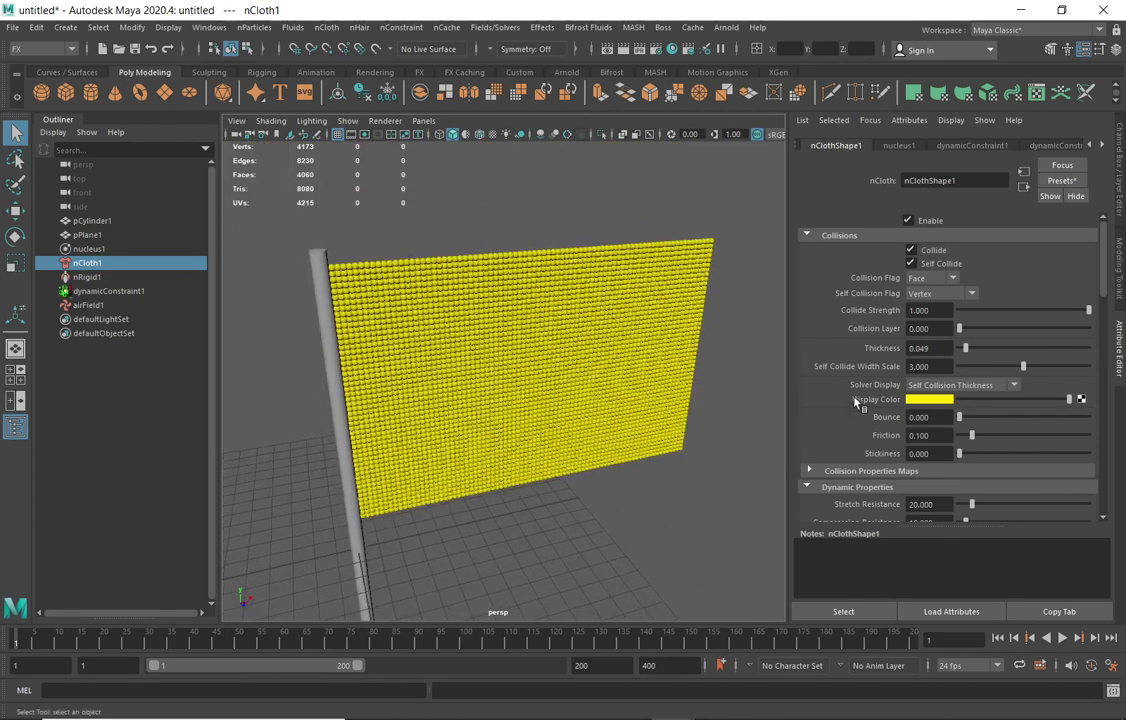
- Play the simulation with the self-collision spheres shown, return to the first frame and turn the nCloth's Solver Display off
{"action": "left_click", "coordinate": [1064, 638]}
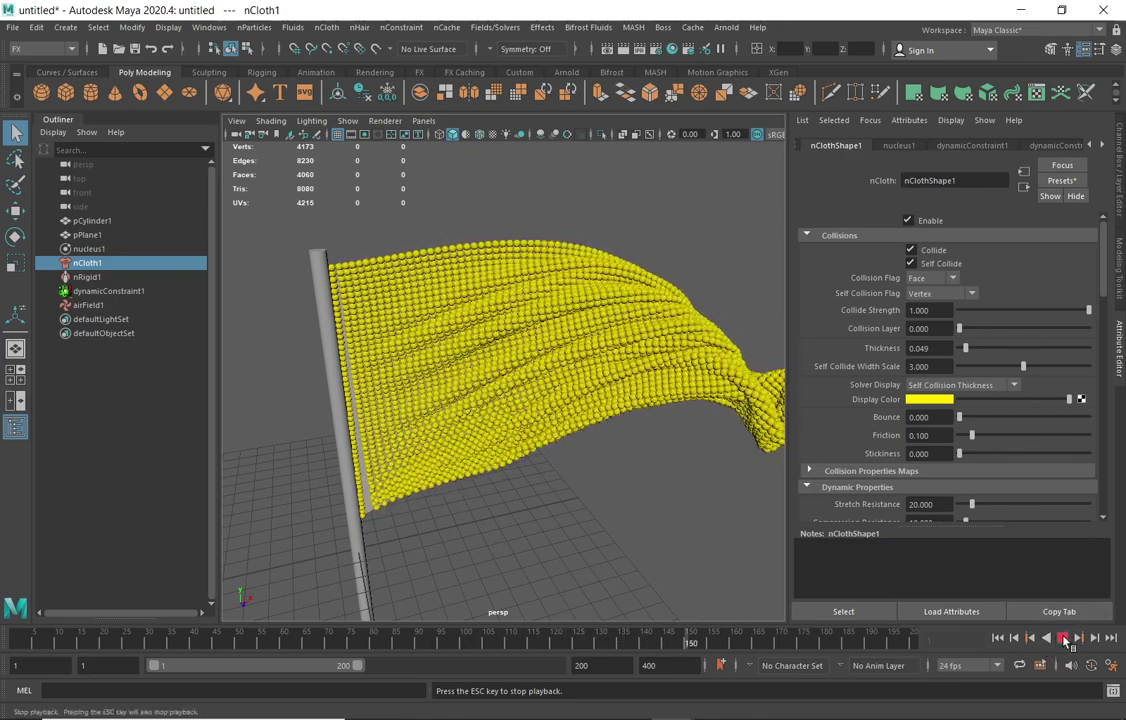
{"action": "left_click", "coordinate": [997, 637]}
{"action": "left_click_drag", "start_coordinate": [612, 426], "coordinate": [573, 442], "text": "alt"}
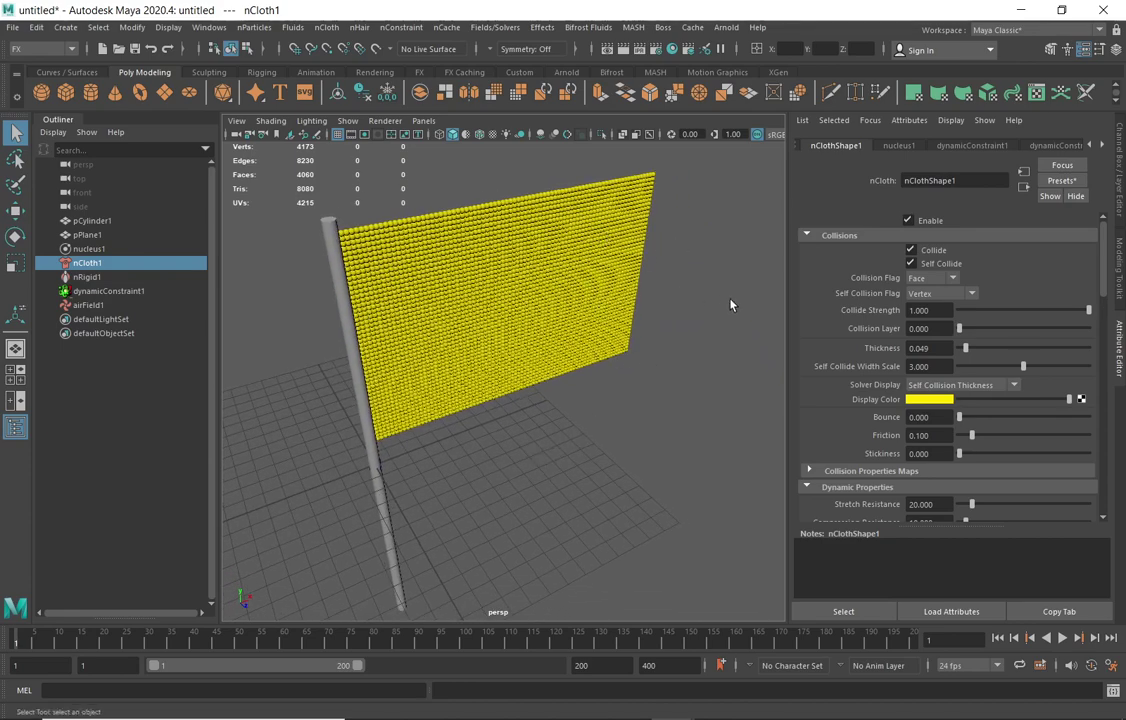
{"action": "left_click", "coordinate": [998, 386]}
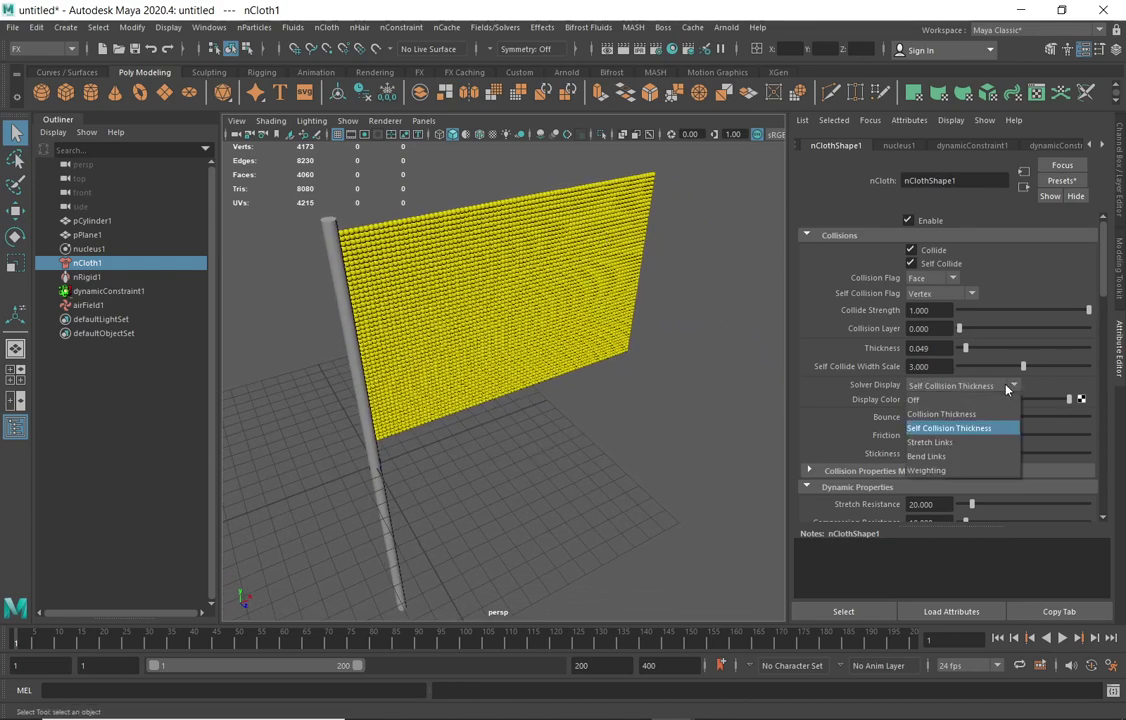
{"action": "left_click", "coordinate": [943, 398]}
- Set the nucleus solver's Time Scale to 0.05 in its Scale Attributes
{"action": "left_click", "coordinate": [88, 249]}
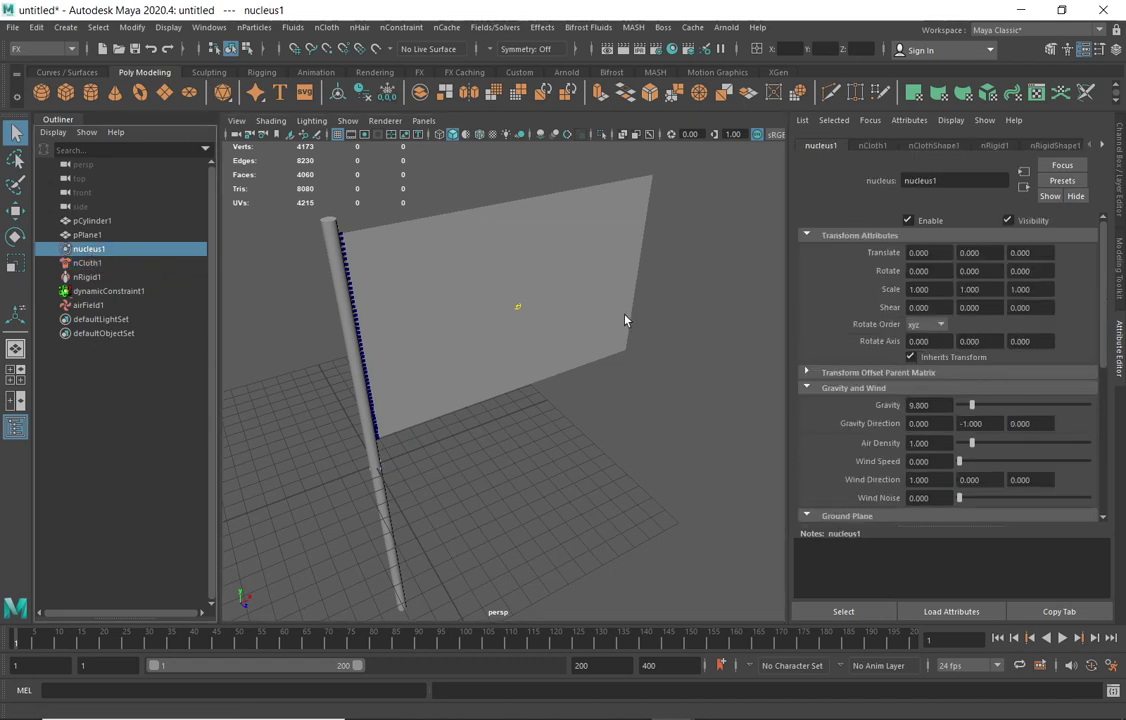
{"action": "left_click_drag", "start_coordinate": [1106, 307], "coordinate": [1111, 483]}
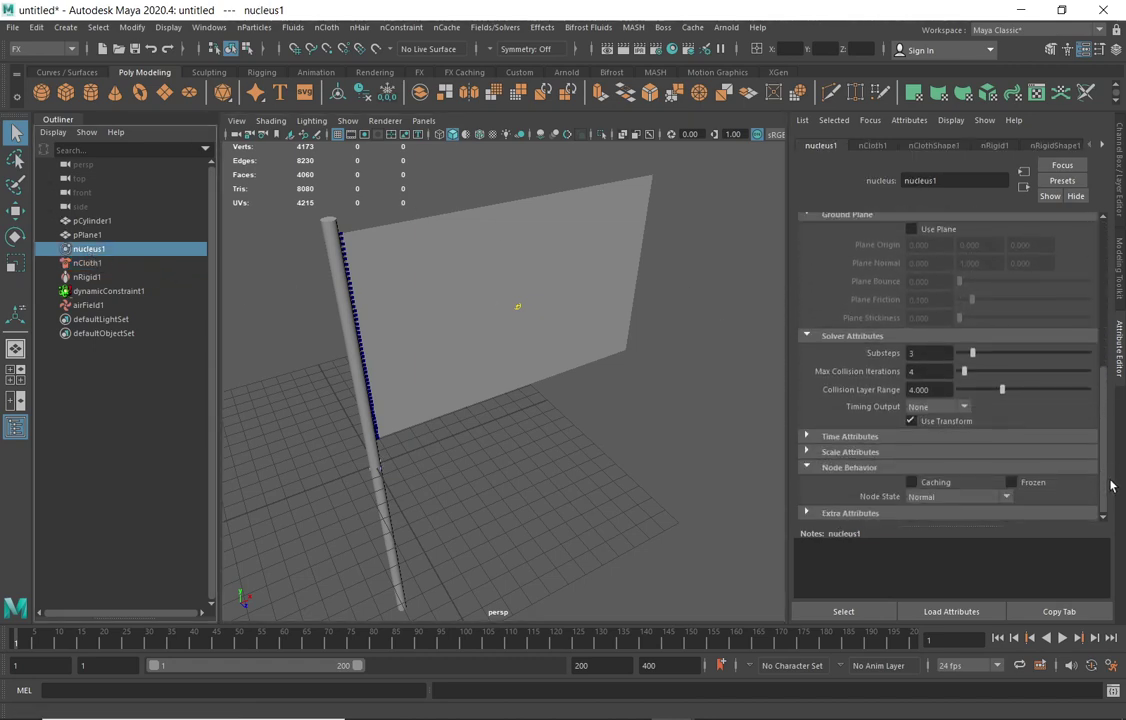
{"action": "left_click", "coordinate": [806, 452]}
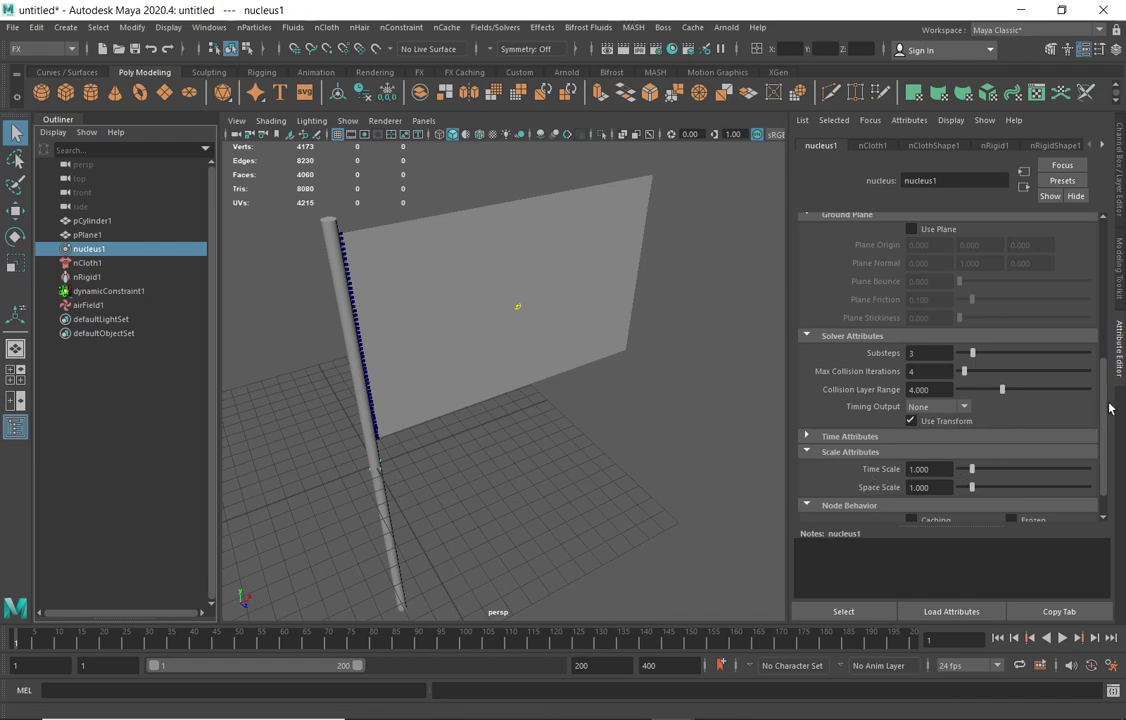
{"action": "scroll", "coordinate": [1108, 407], "scroll_direction": "down", "scroll_amount": 2}
{"action": "left_click_drag", "start_coordinate": [946, 434], "coordinate": [912, 431]}
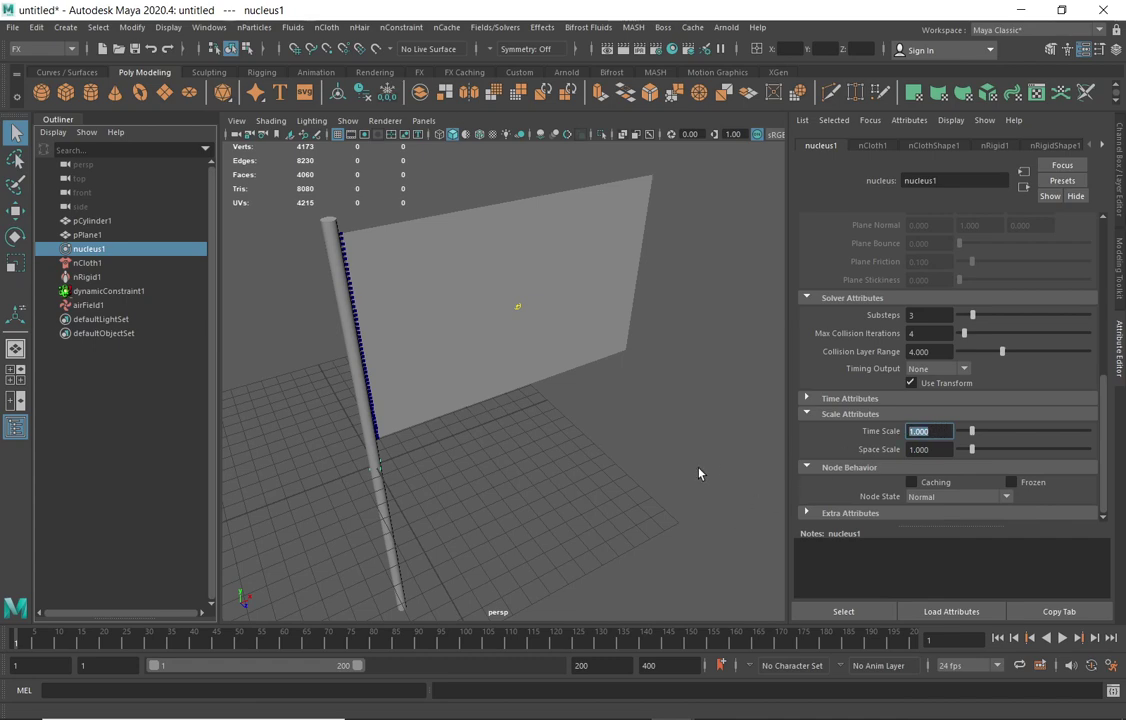
{"action": "left_click", "coordinate": [922, 431]}
{"action": "type", "text": "."}
{"action": "type", "text": "05"}
{"action": "key", "text": "Return"}
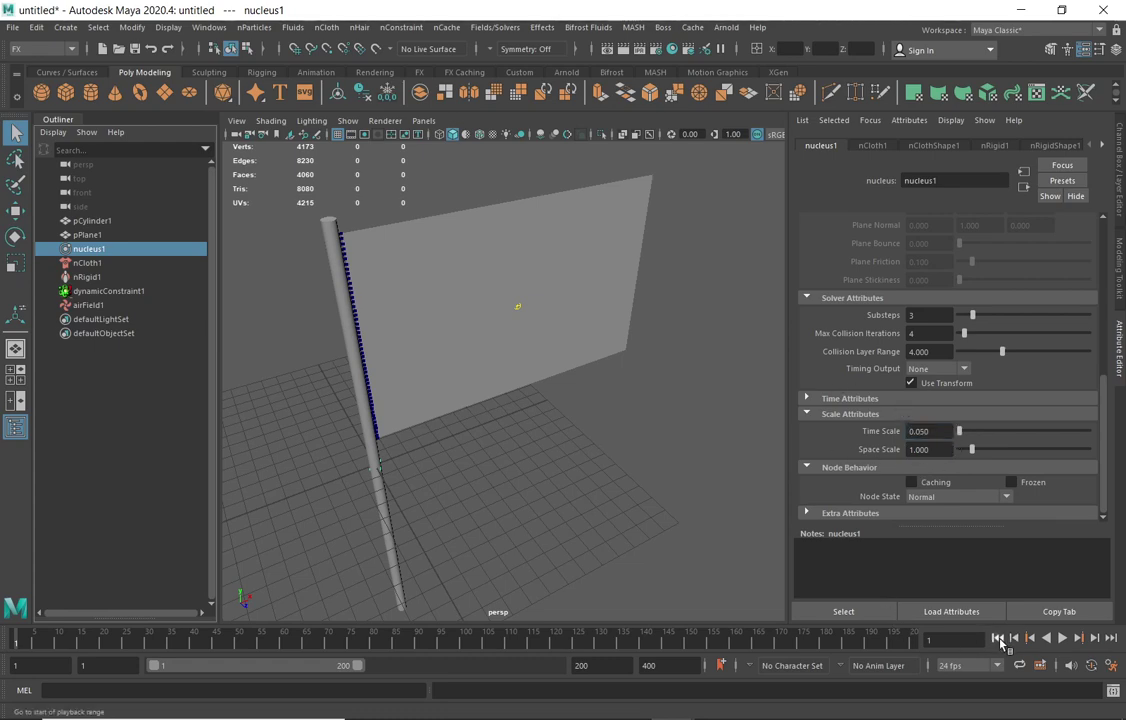
- Play the flag simulation at the reduced time scale and return to the first frame
{"action": "left_click", "coordinate": [1062, 638]}
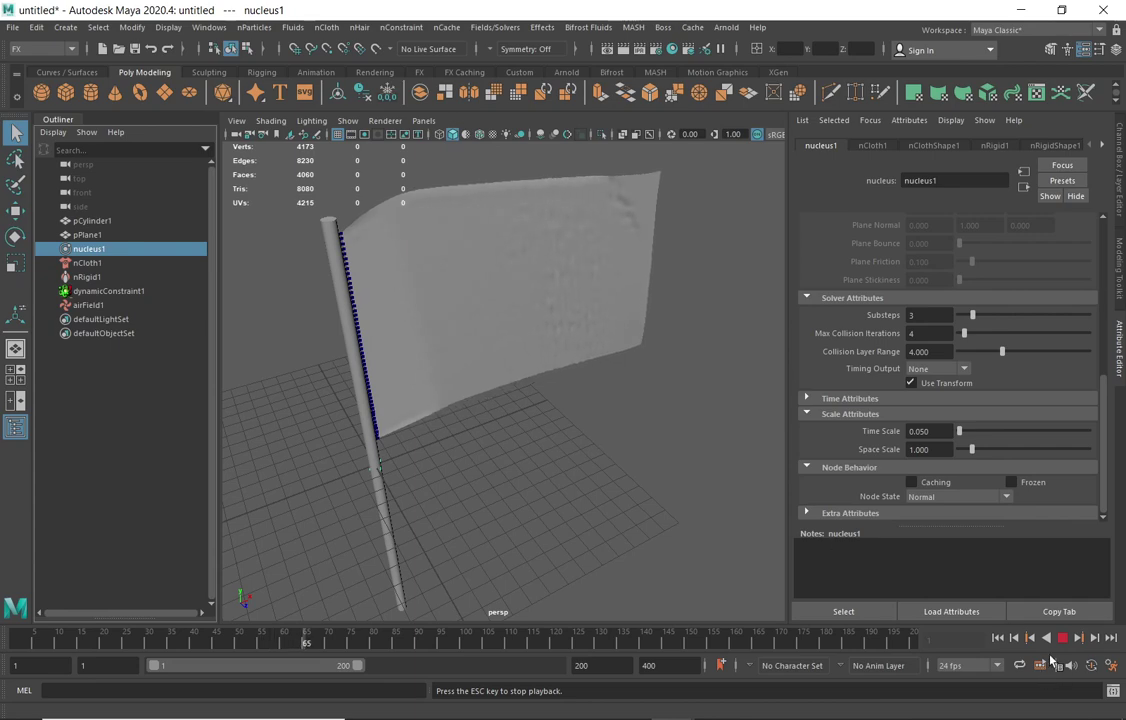
{"action": "key", "text": "Escape"}
{"action": "left_click", "coordinate": [999, 638]}
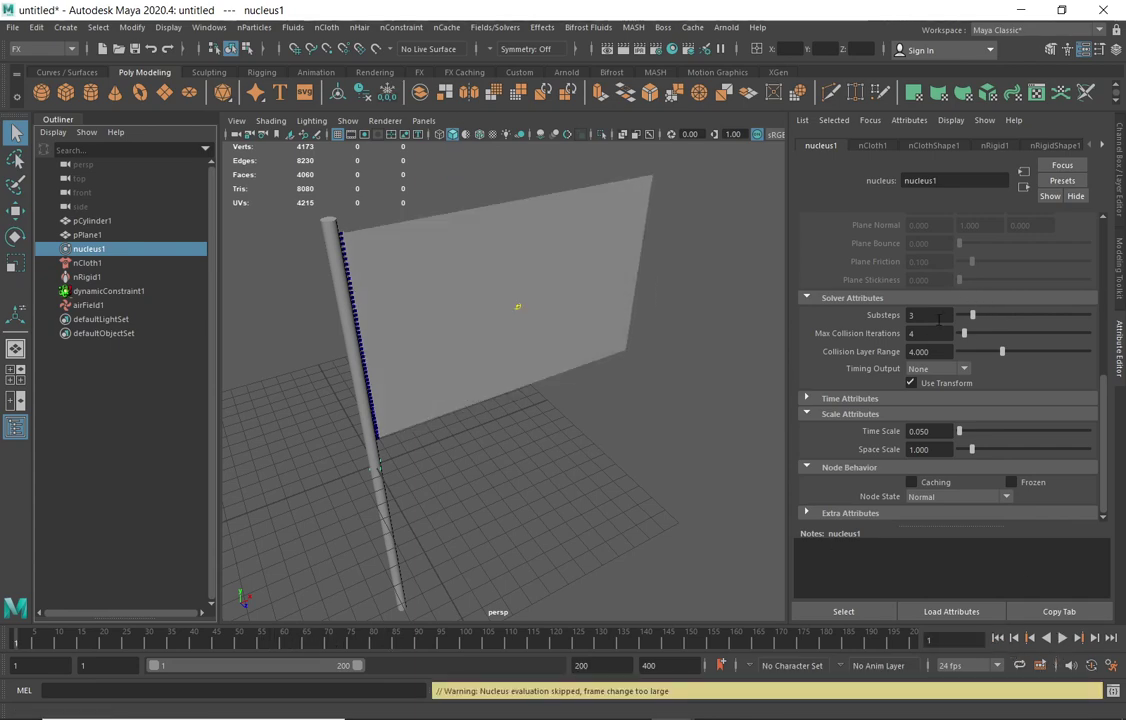
- Raise the nCloth's Stretch Resistance to about 181 and Compression Resistance to about 175, fine-tuning them while the simulation plays
{"action": "scroll", "coordinate": [1000, 400], "scroll_direction": "up", "scroll_amount": 10}
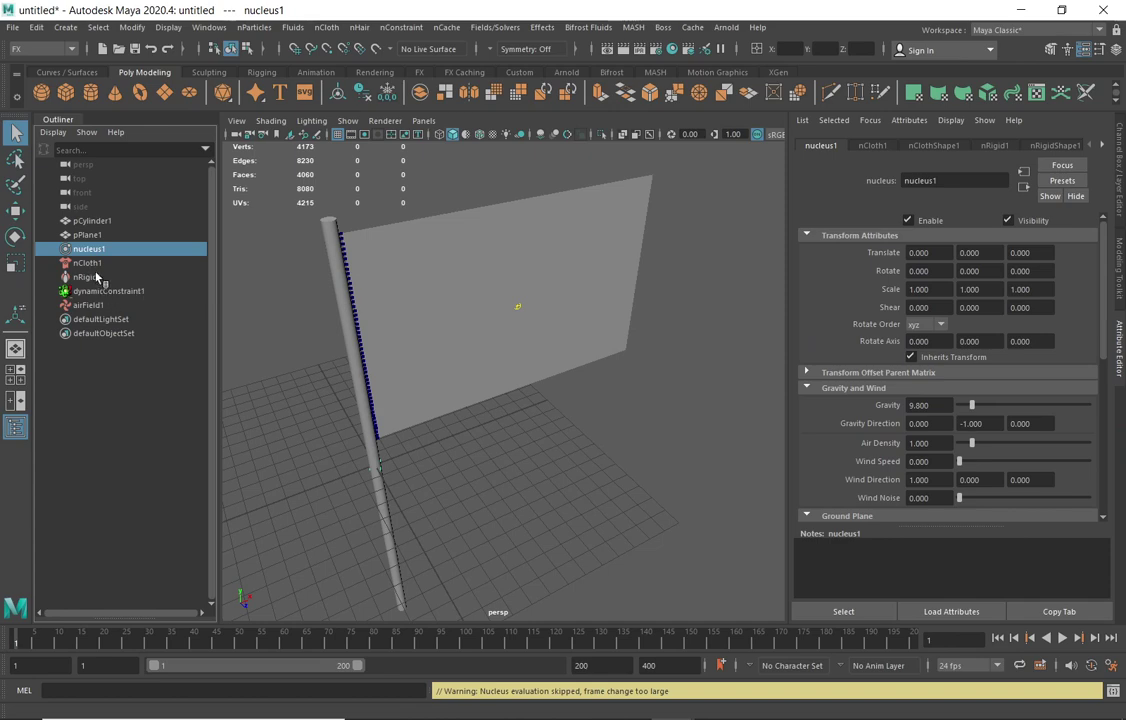
{"action": "left_click", "coordinate": [87, 263]}
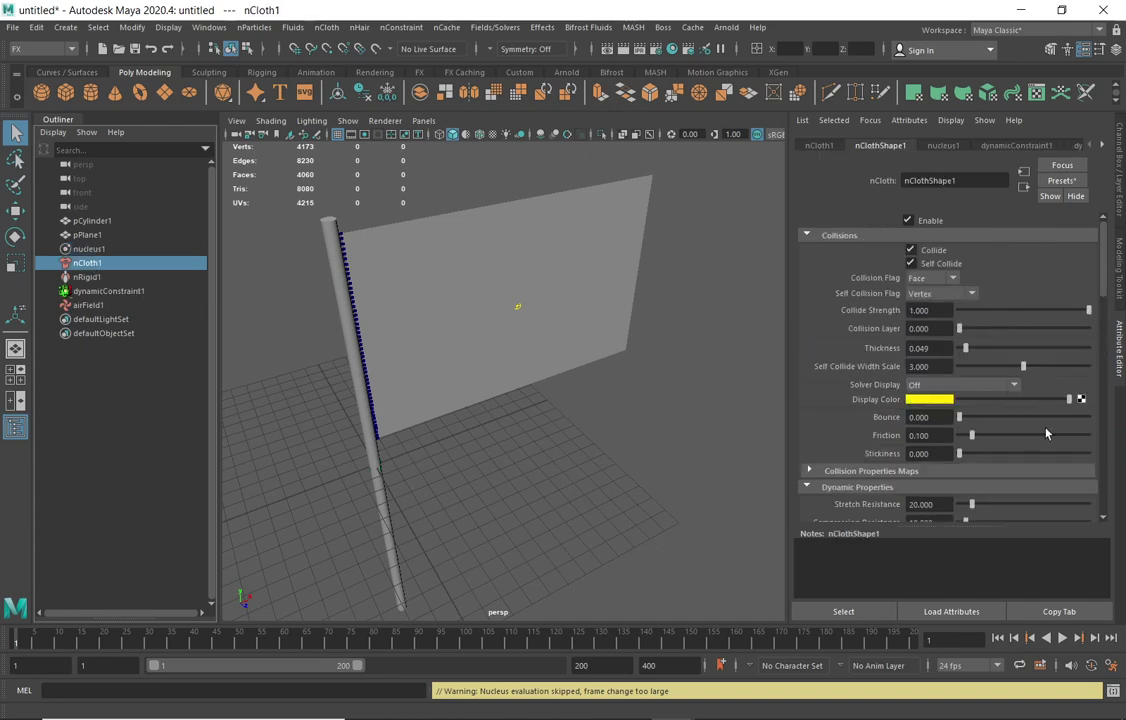
{"action": "scroll", "coordinate": [1098, 300], "scroll_direction": "down", "scroll_amount": 4}
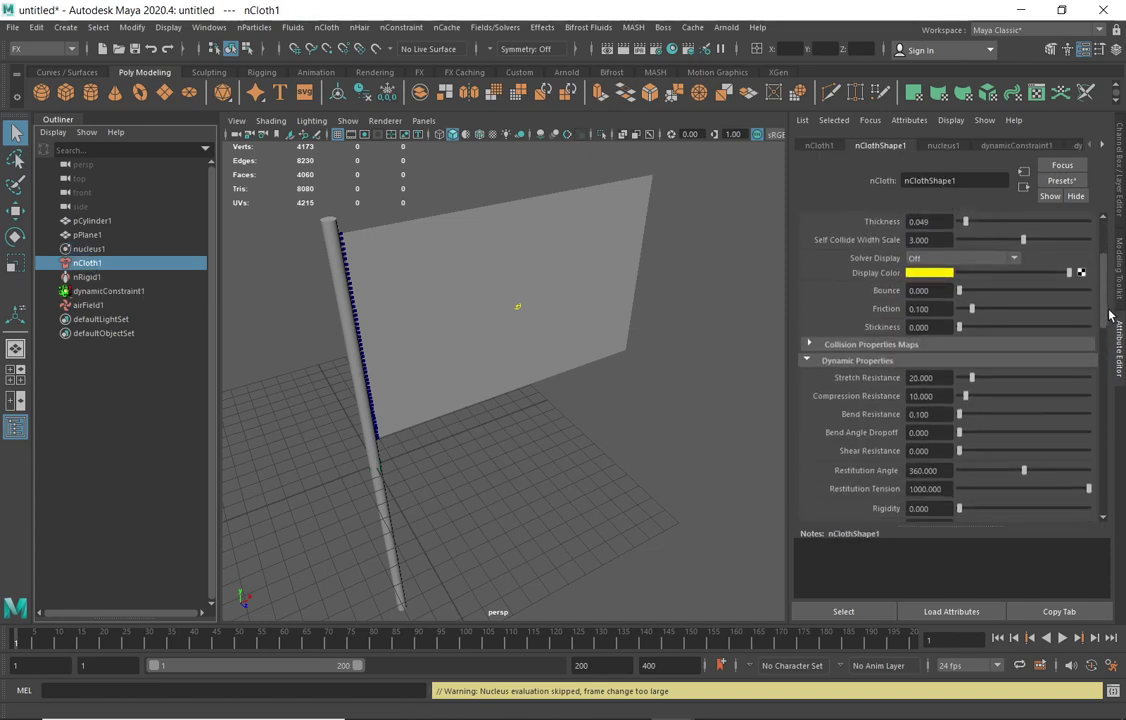
{"action": "left_click_drag", "start_coordinate": [1052, 382], "coordinate": [1058, 378]}
{"action": "left_click", "coordinate": [1060, 396]}
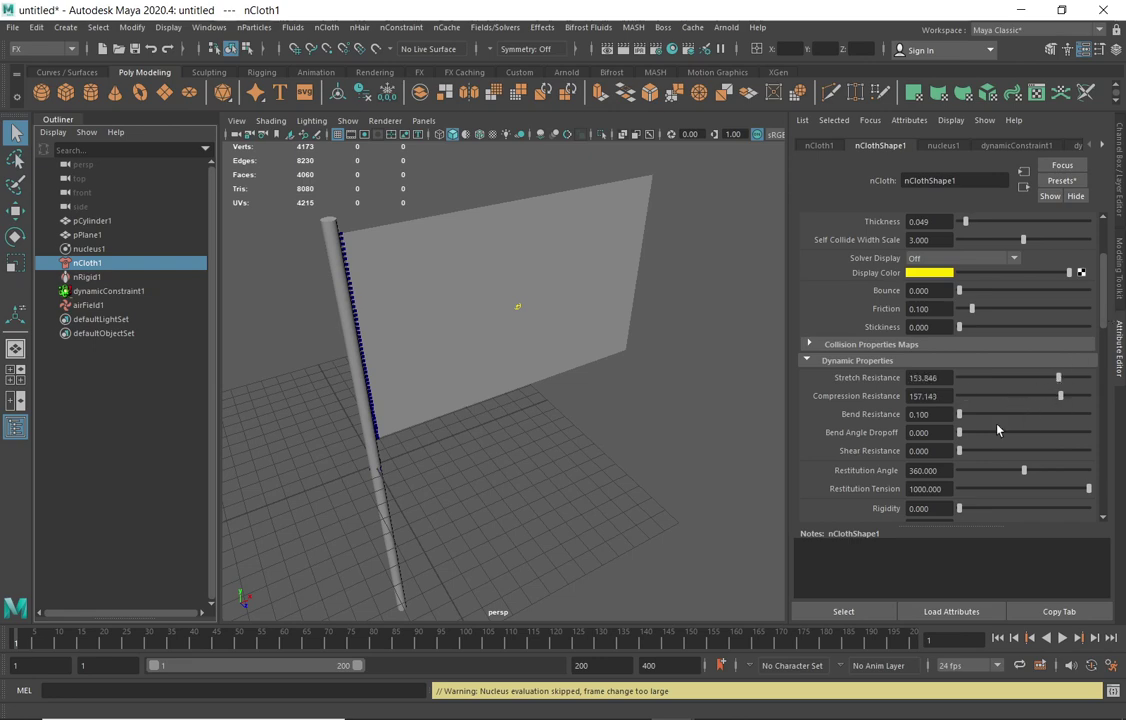
{"action": "left_click", "coordinate": [1061, 637]}
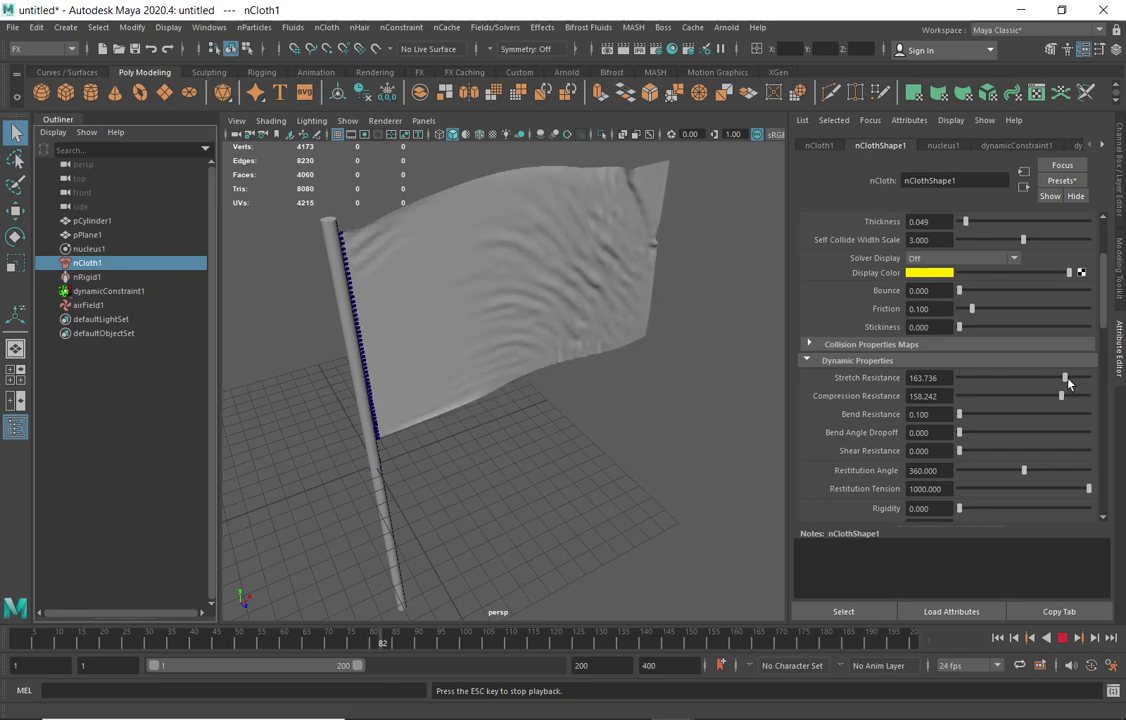
{"action": "left_click_drag", "start_coordinate": [1066, 381], "coordinate": [1073, 397]}
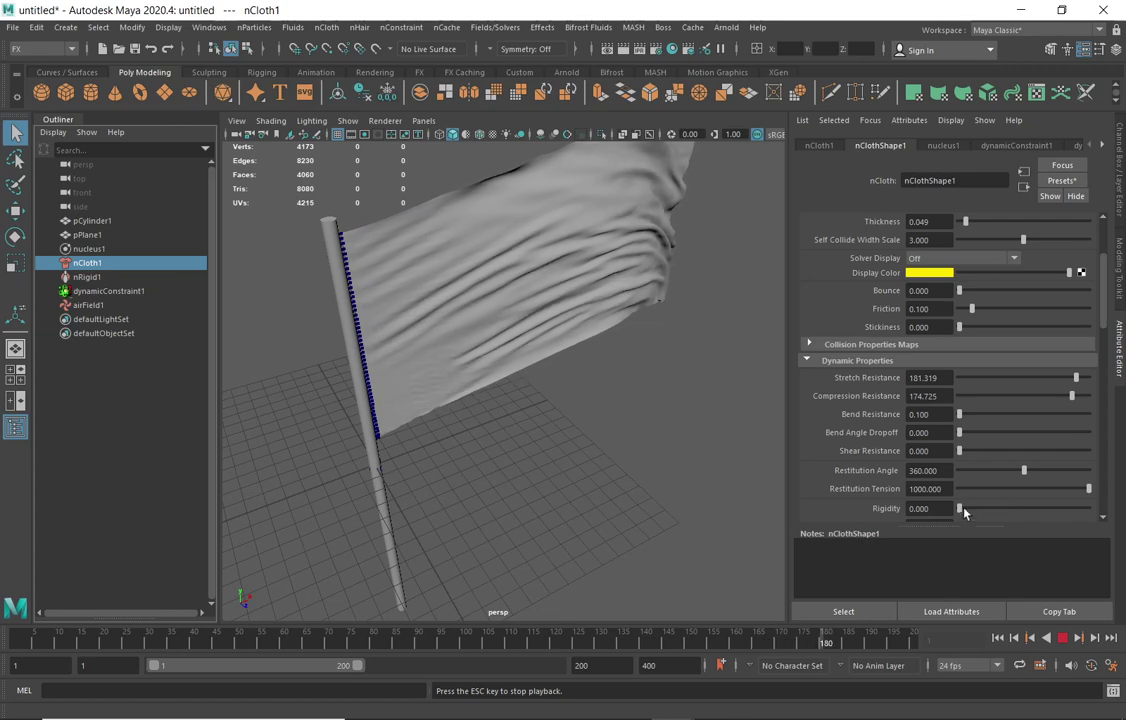
- Try an air field Magnitude of about 5.5 and play the simulation from the first frame
{"action": "left_click", "coordinate": [90, 305]}
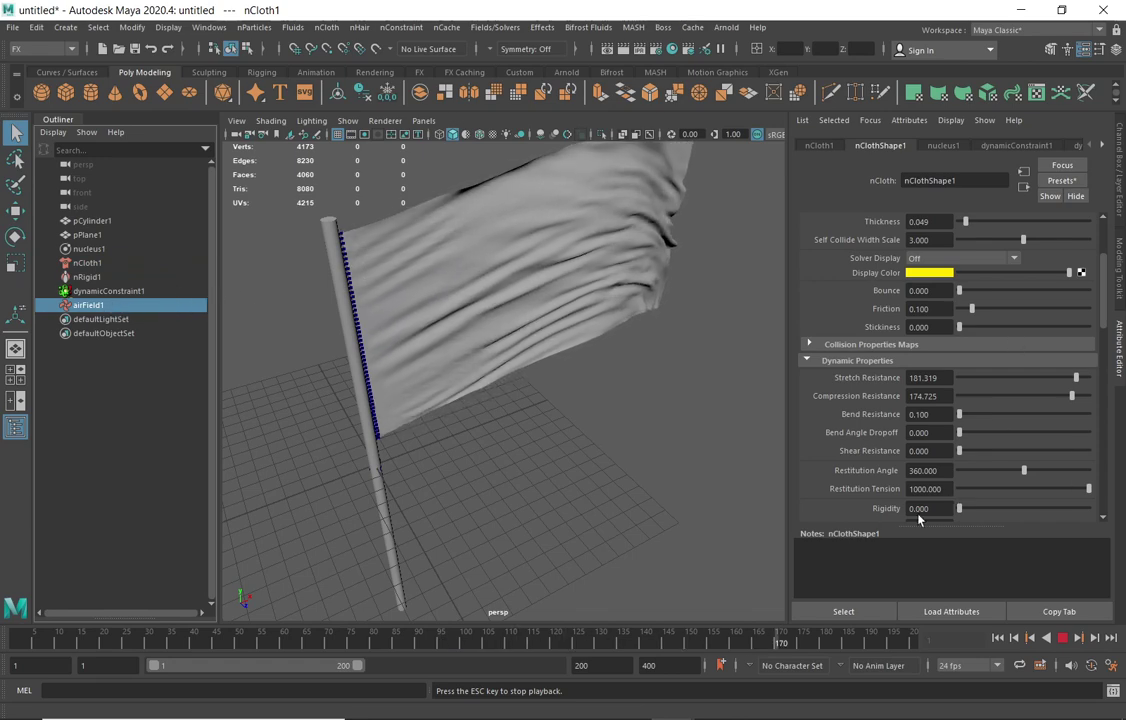
{"action": "key", "text": "Escape"}
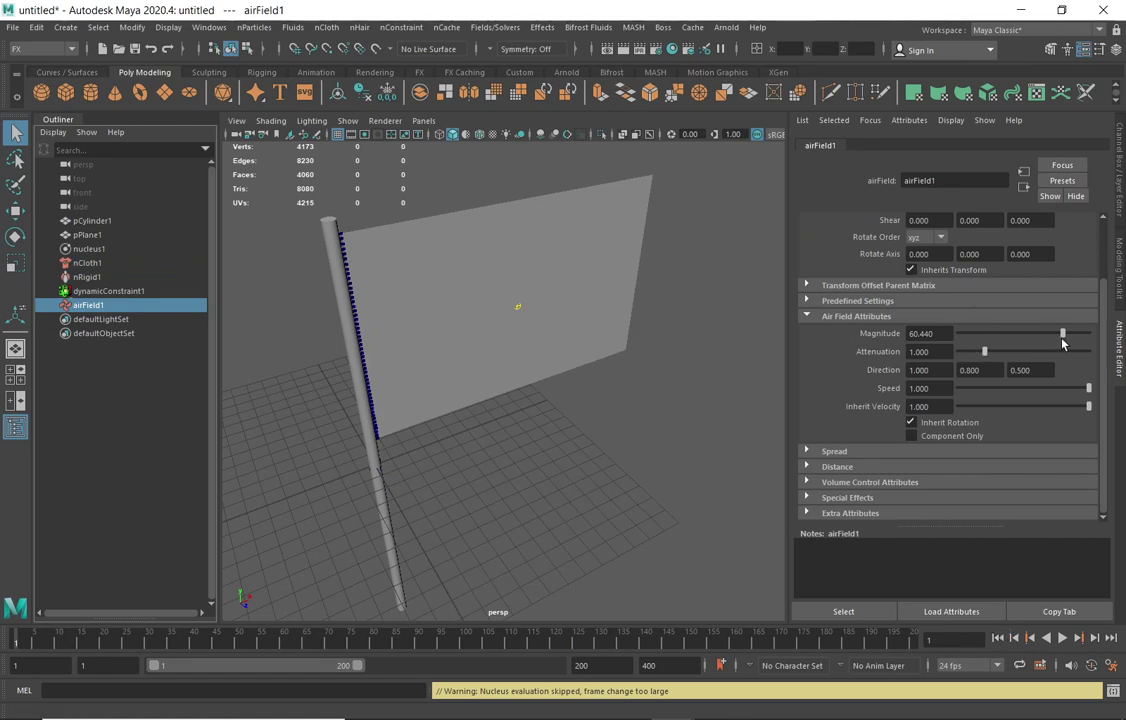
{"action": "left_click_drag", "start_coordinate": [1062, 341], "coordinate": [1027, 335]}
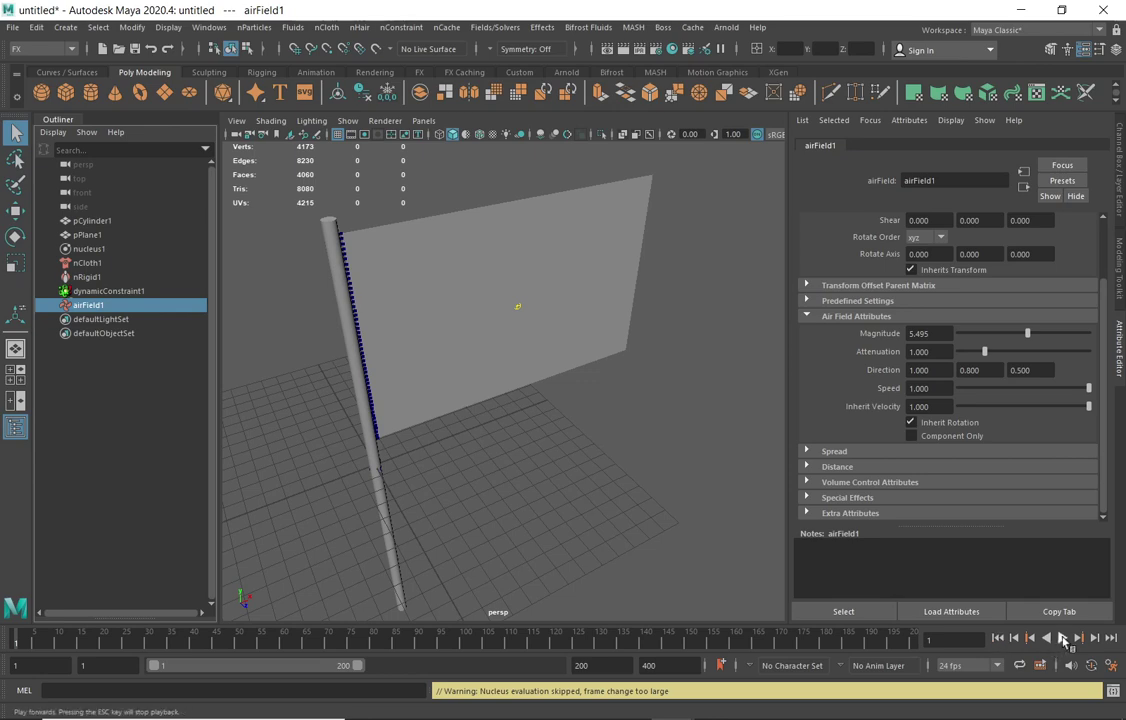
{"action": "left_click", "coordinate": [1064, 639]}
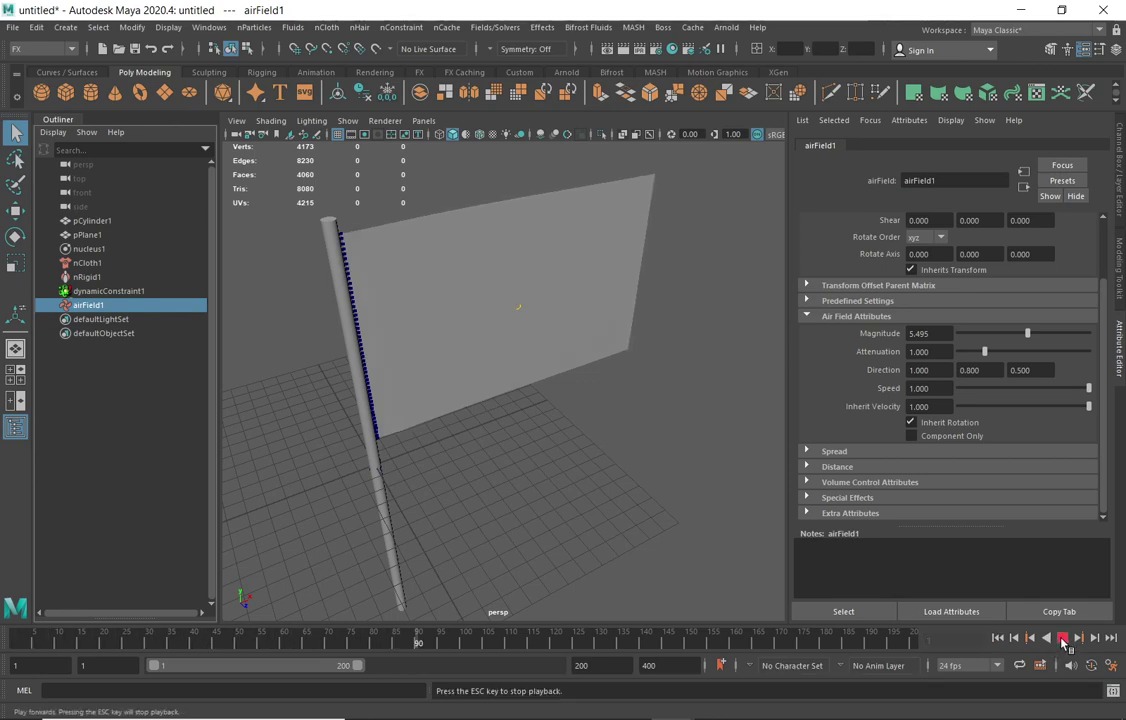
{"action": "left_click", "coordinate": [1064, 639]}
- Set the air field's Magnitude to about 43, play the simulation from the start and return to the first frame
{"action": "left_click_drag", "start_coordinate": [1038, 336], "coordinate": [1051, 334]}
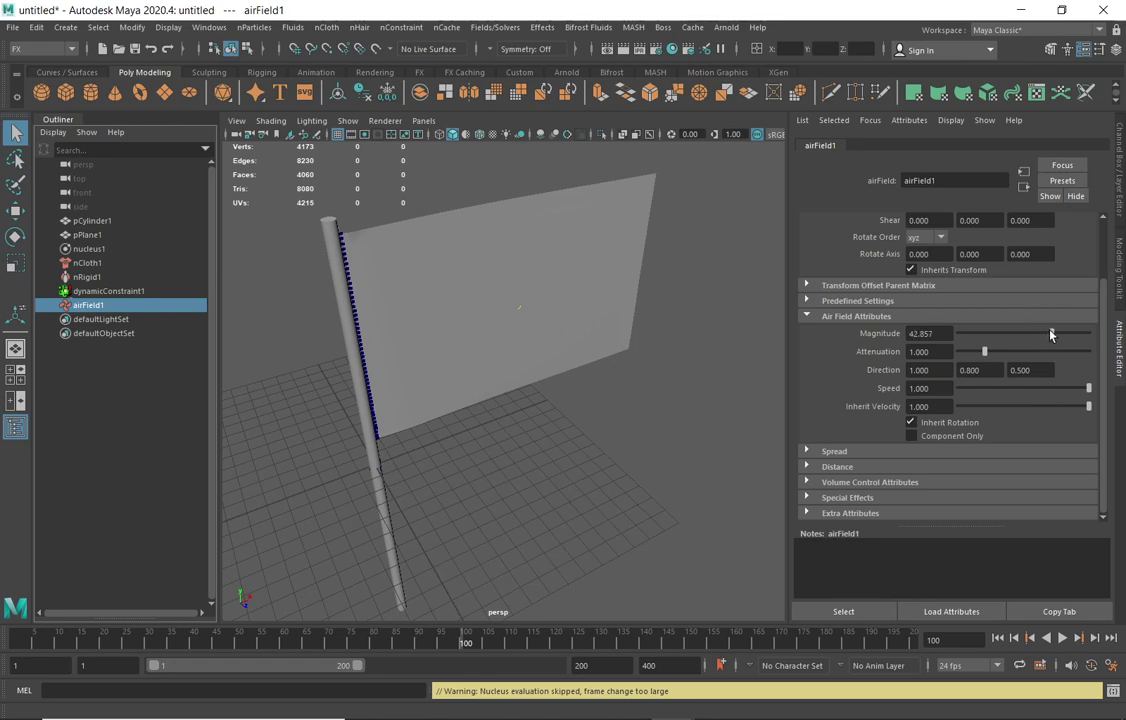
{"action": "left_click", "coordinate": [998, 638]}
{"action": "left_click", "coordinate": [1063, 639]}
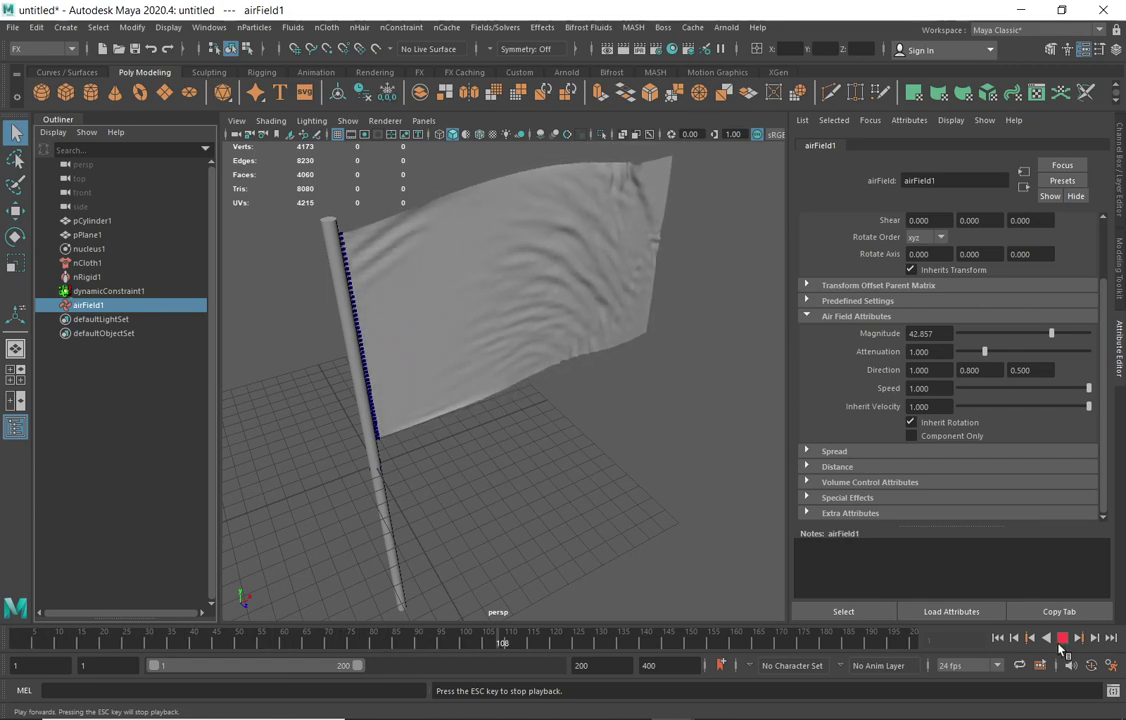
{"action": "left_click", "coordinate": [1062, 637]}
{"action": "left_click", "coordinate": [997, 637]}
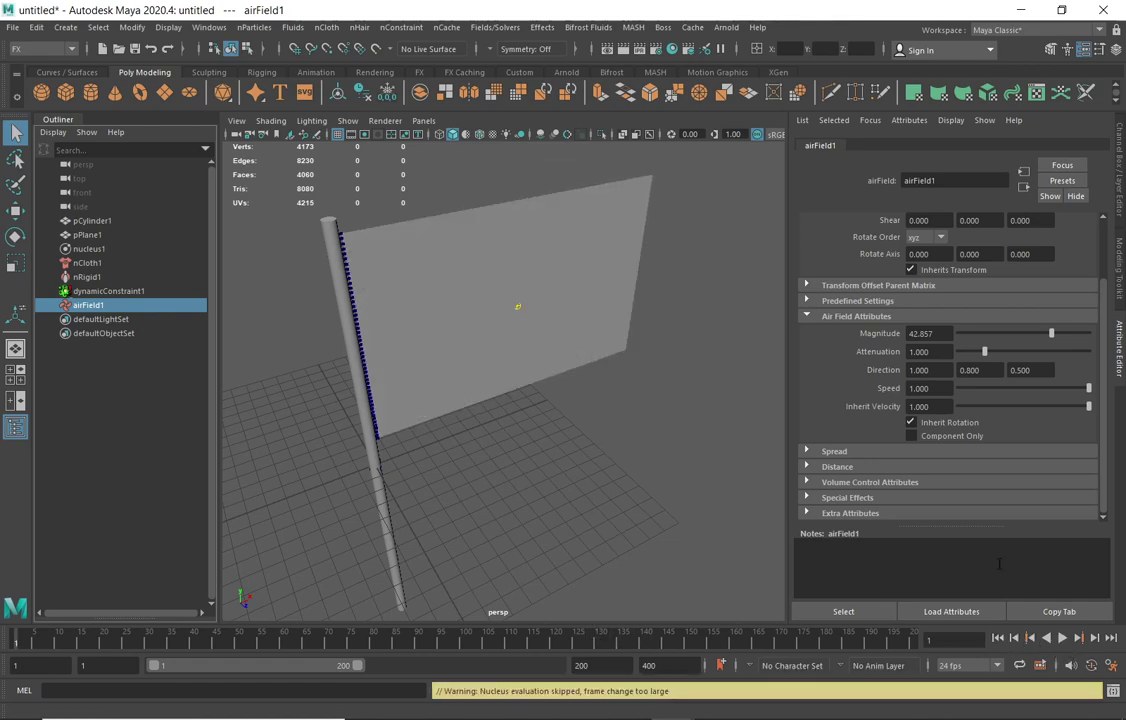
- Show the nCloth's Collision Thickness as its Solver Display and raise its Thickness to about 0.181 while viewing the flag from above
{"action": "left_click", "coordinate": [88, 264]}
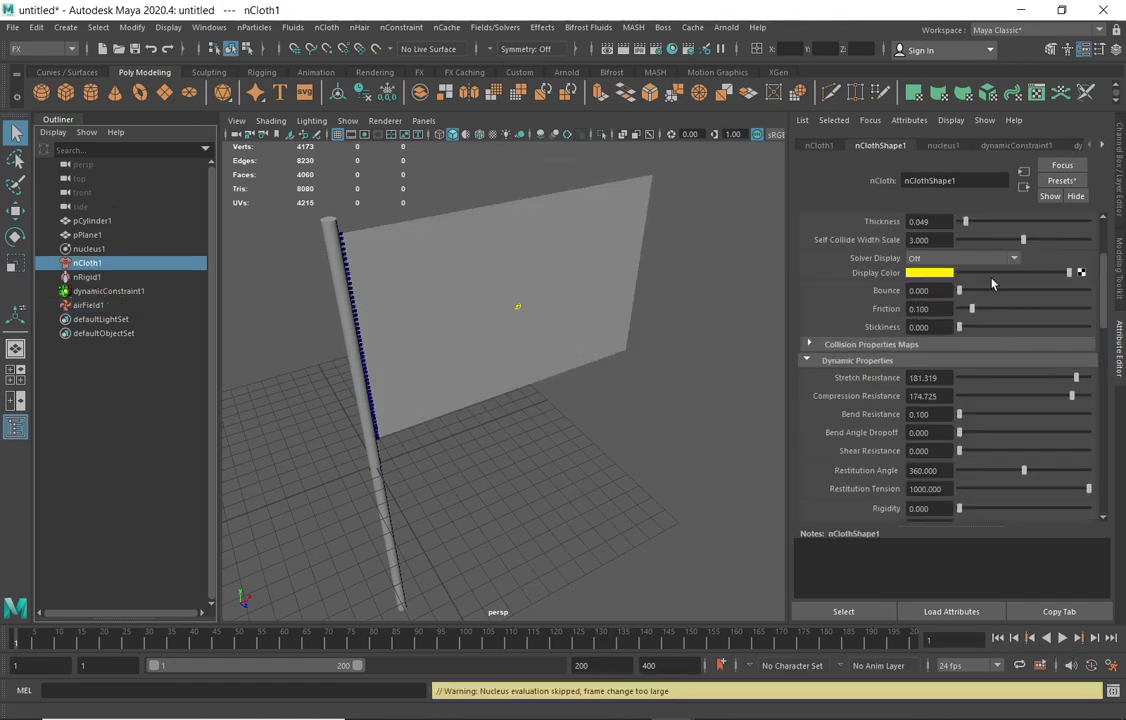
{"action": "left_click_drag", "start_coordinate": [1103, 296], "coordinate": [1103, 268]}
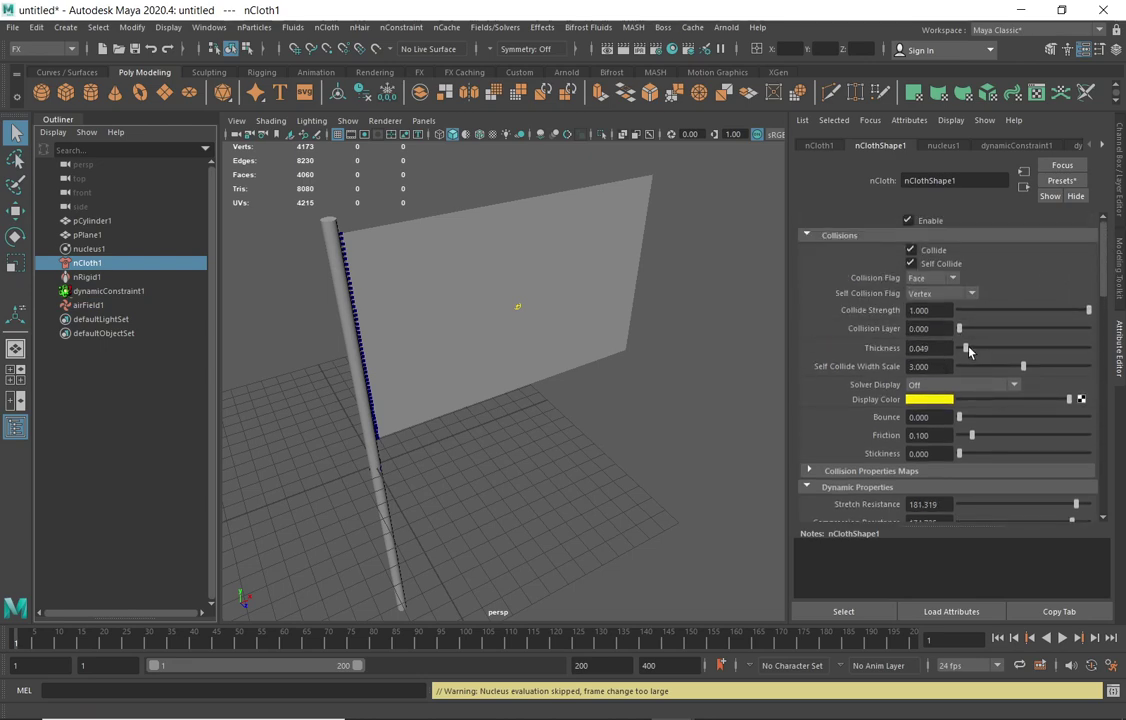
{"action": "left_click", "coordinate": [1012, 385]}
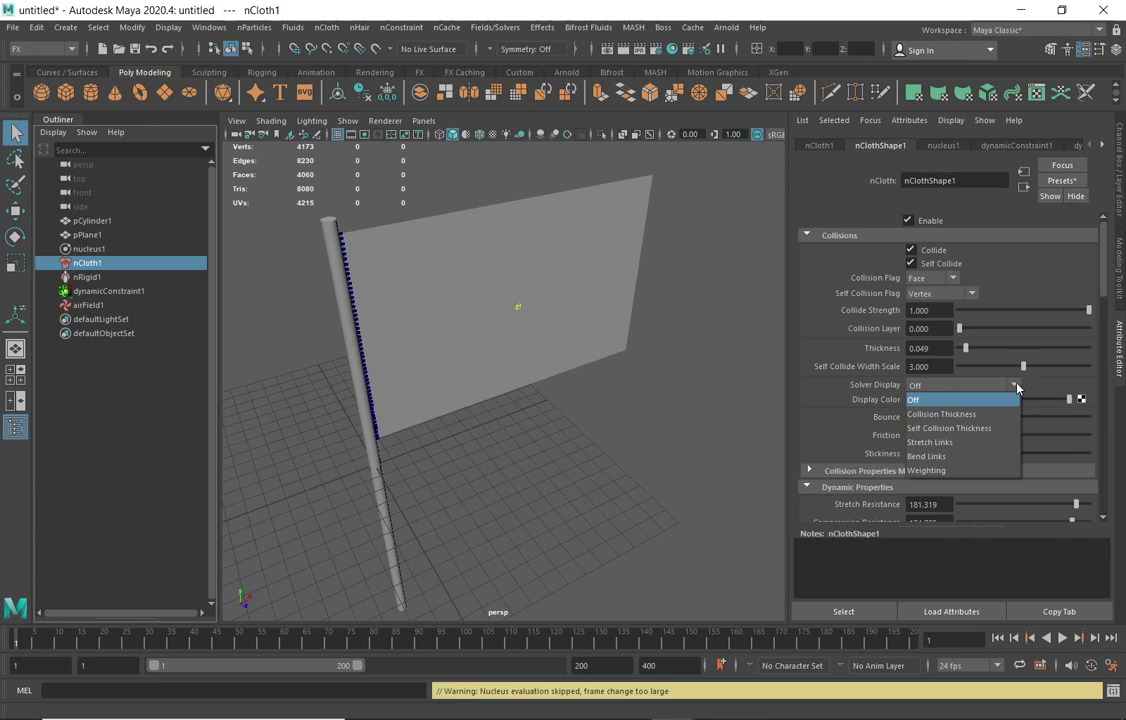
{"action": "left_click", "coordinate": [969, 415]}
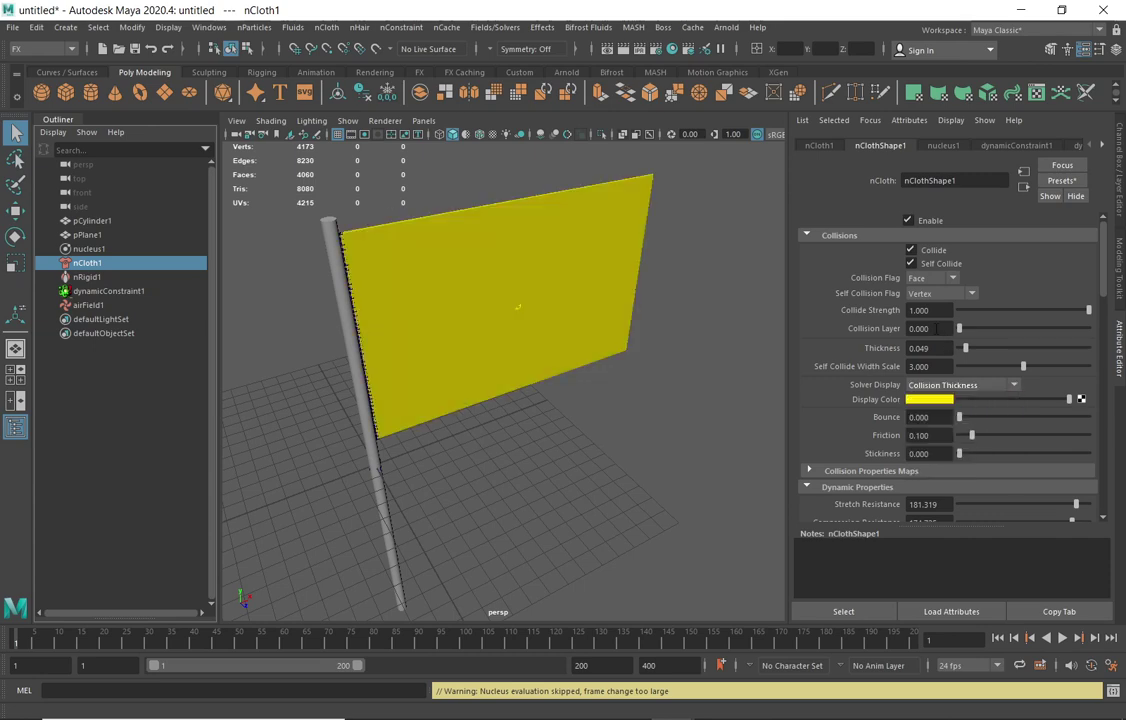
{"action": "left_click_drag", "start_coordinate": [596, 289], "coordinate": [633, 372], "text": "alt"}
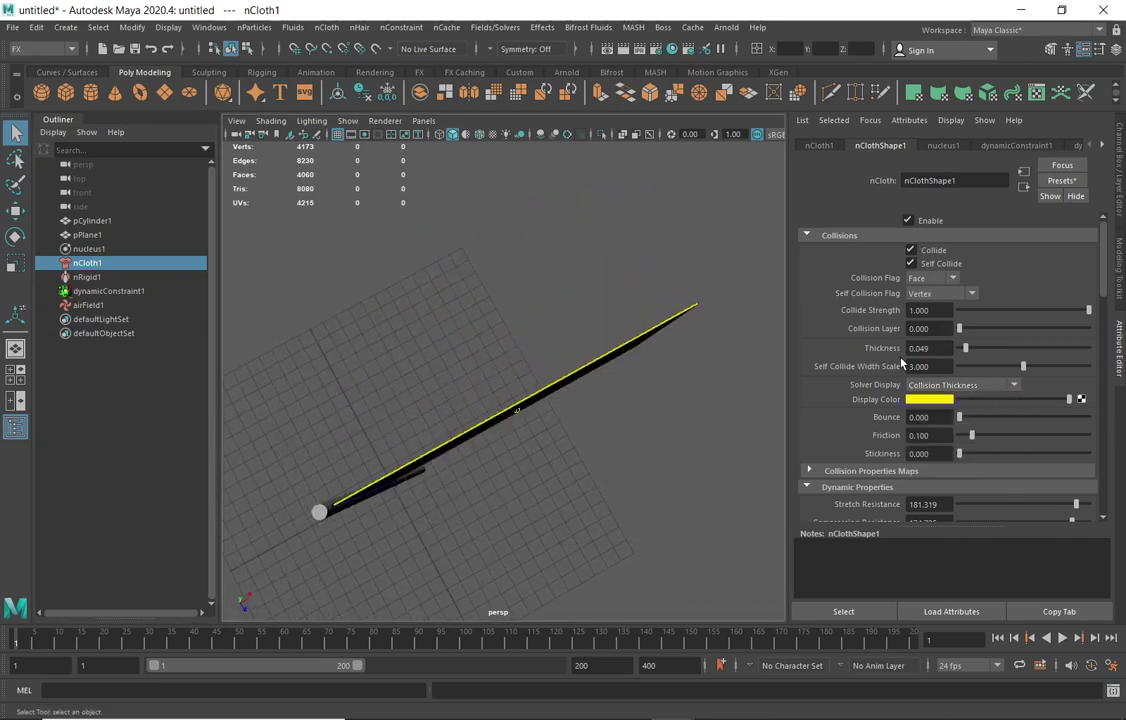
{"action": "left_click_drag", "start_coordinate": [964, 347], "coordinate": [982, 348]}
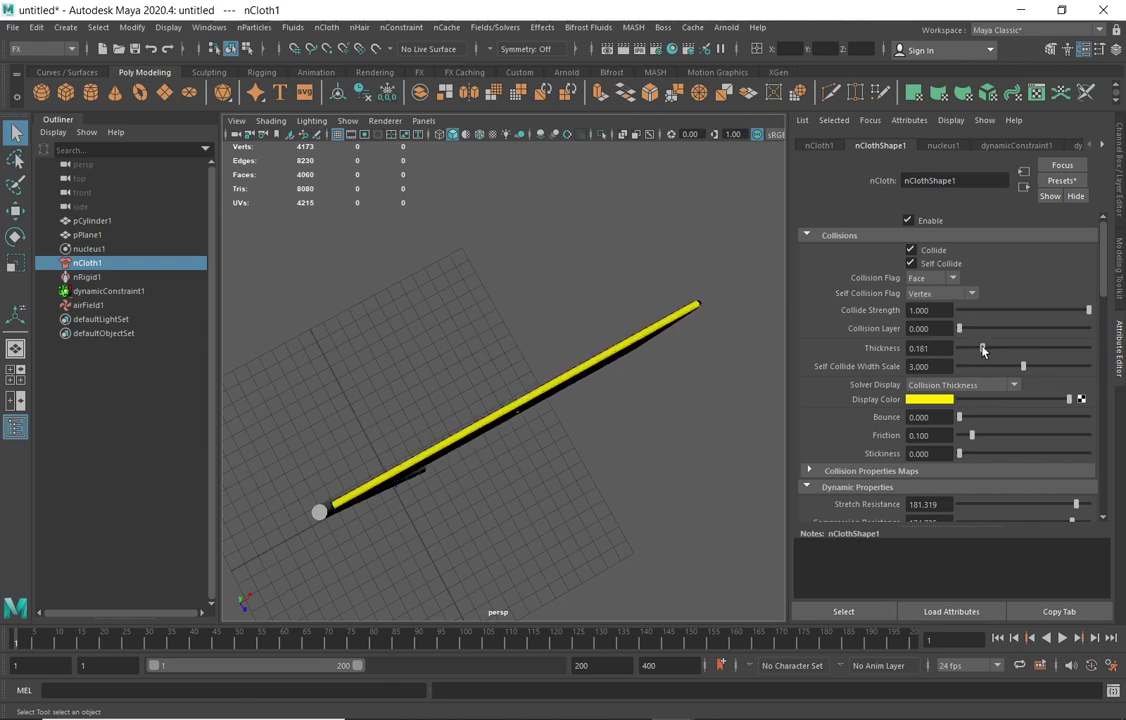
{"action": "left_click_drag", "start_coordinate": [694, 447], "coordinate": [672, 372], "text": "alt"}
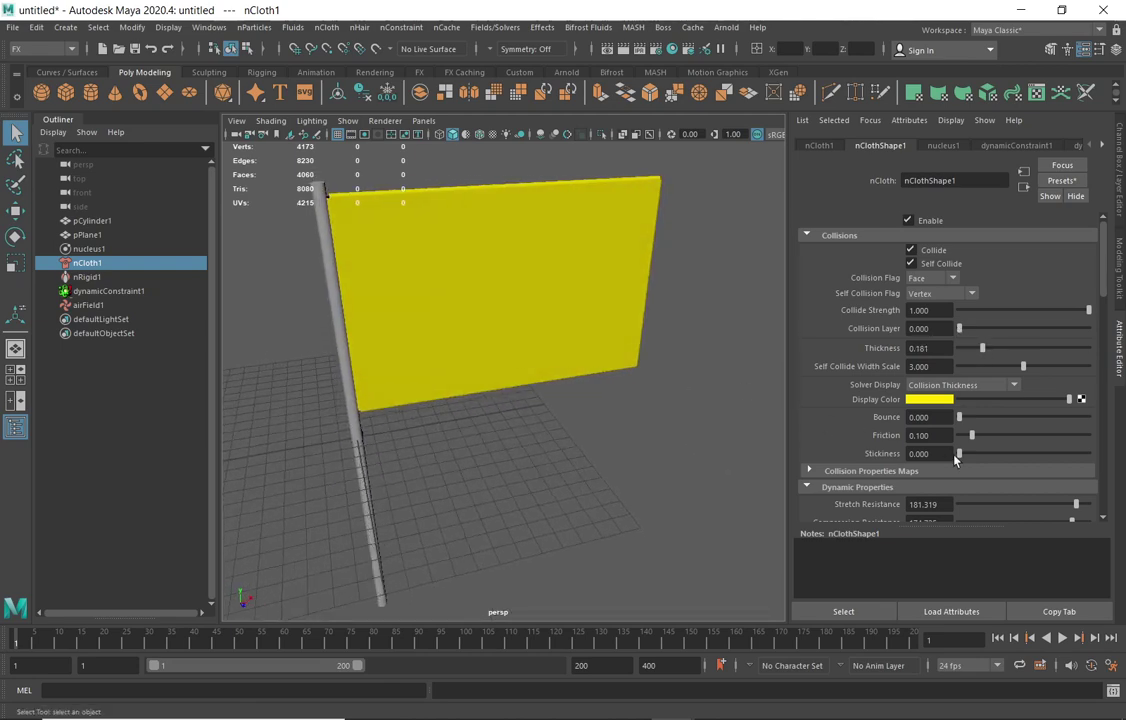
- Turn the nCloth's Solver Display off and enable screen space ambient occlusion in the viewport, leaving nothing selected
{"action": "left_click", "coordinate": [1011, 389]}
{"action": "left_click", "coordinate": [940, 398]}
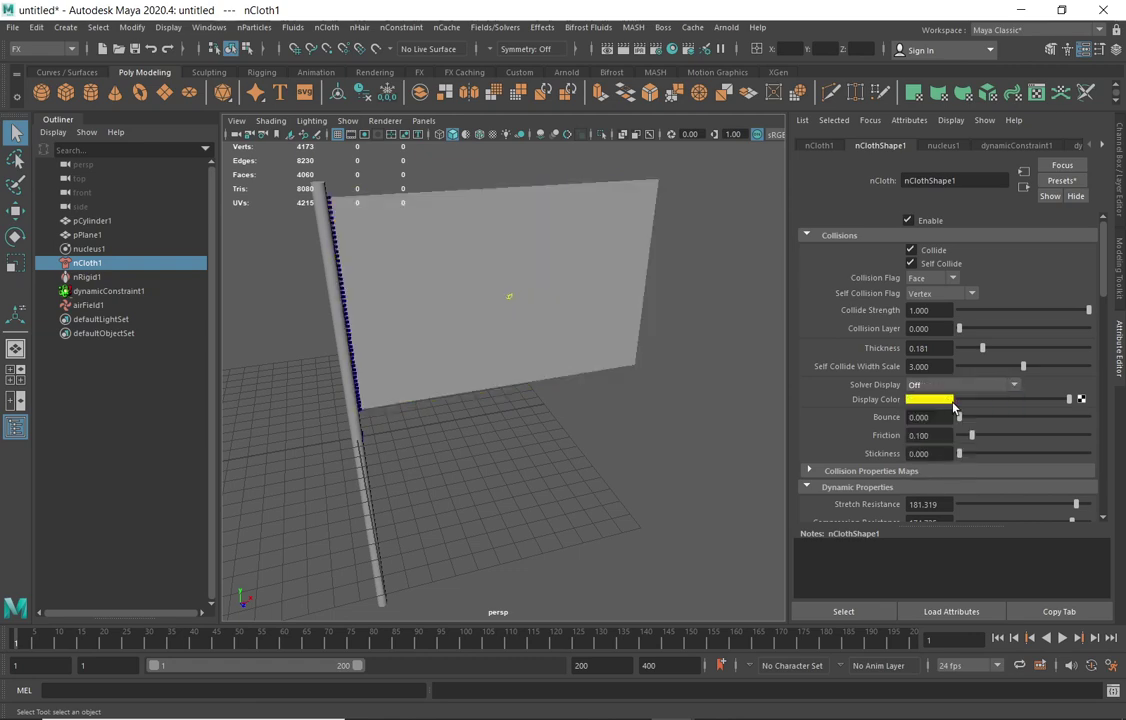
{"action": "left_click_drag", "start_coordinate": [744, 470], "coordinate": [707, 434], "text": "alt"}
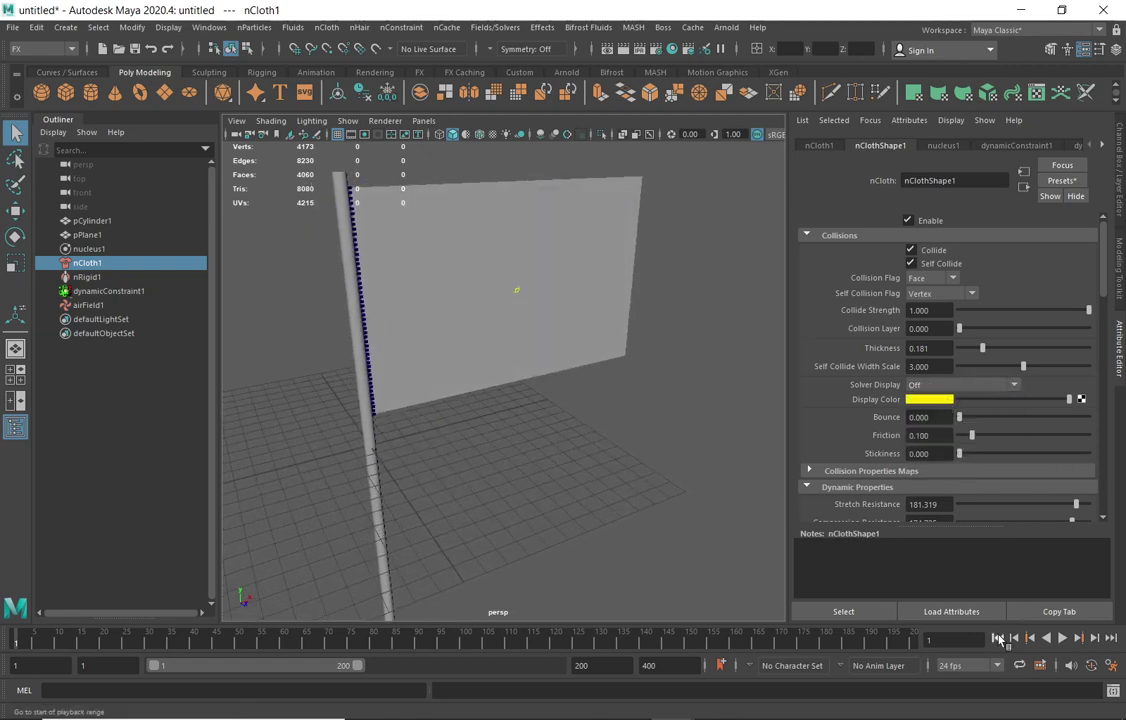
{"action": "left_click", "coordinate": [606, 230]}
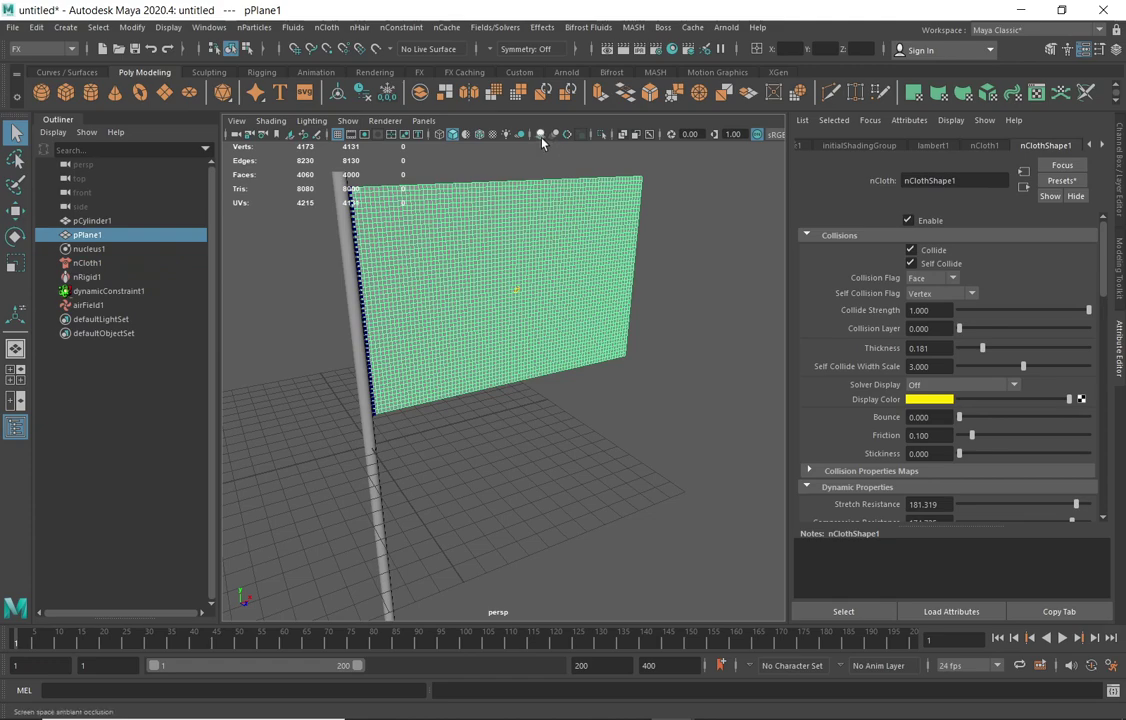
{"action": "left_click", "coordinate": [541, 135]}
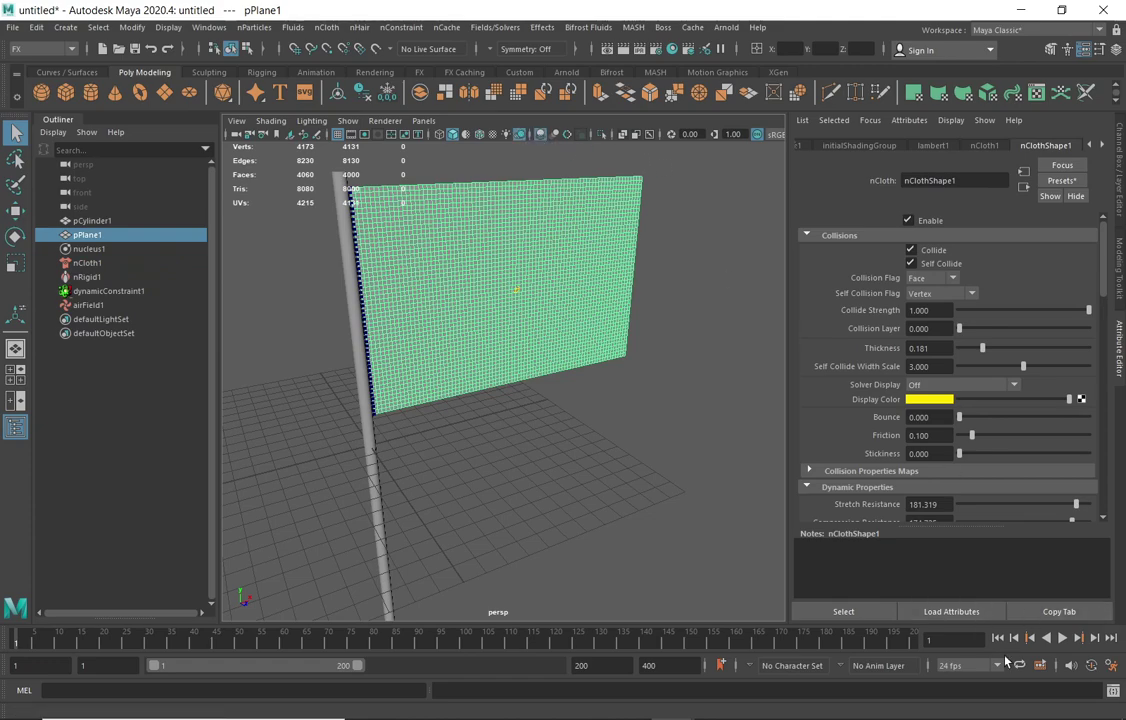
{"action": "left_click", "coordinate": [734, 510]}
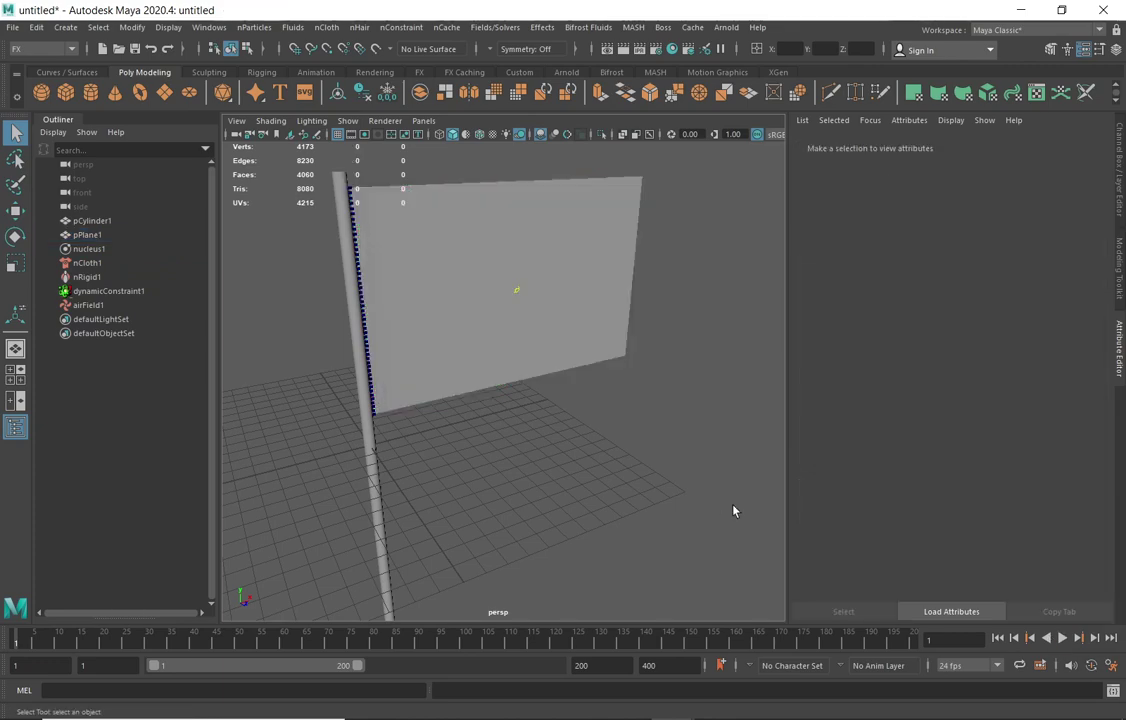
- Play the simulation with the thicker cloth and ambient occlusion, stop it and return to the first frame
{"action": "left_click", "coordinate": [1062, 638]}
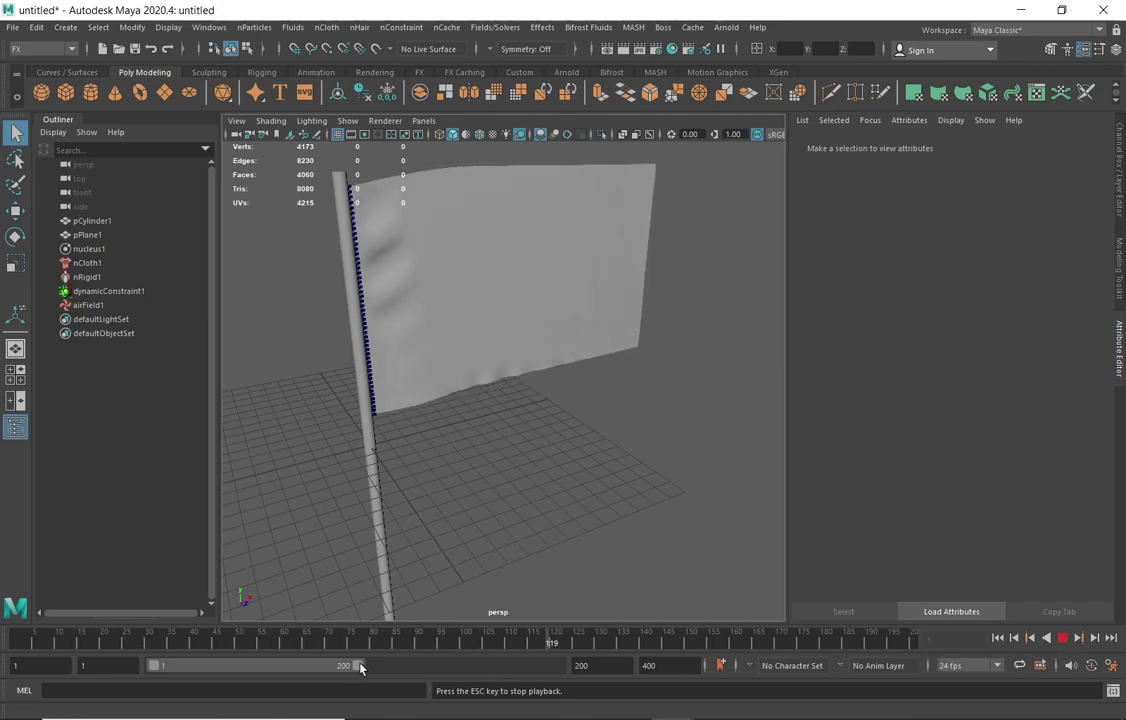
{"action": "left_click", "coordinate": [1062, 637]}
{"action": "left_click", "coordinate": [997, 637]}
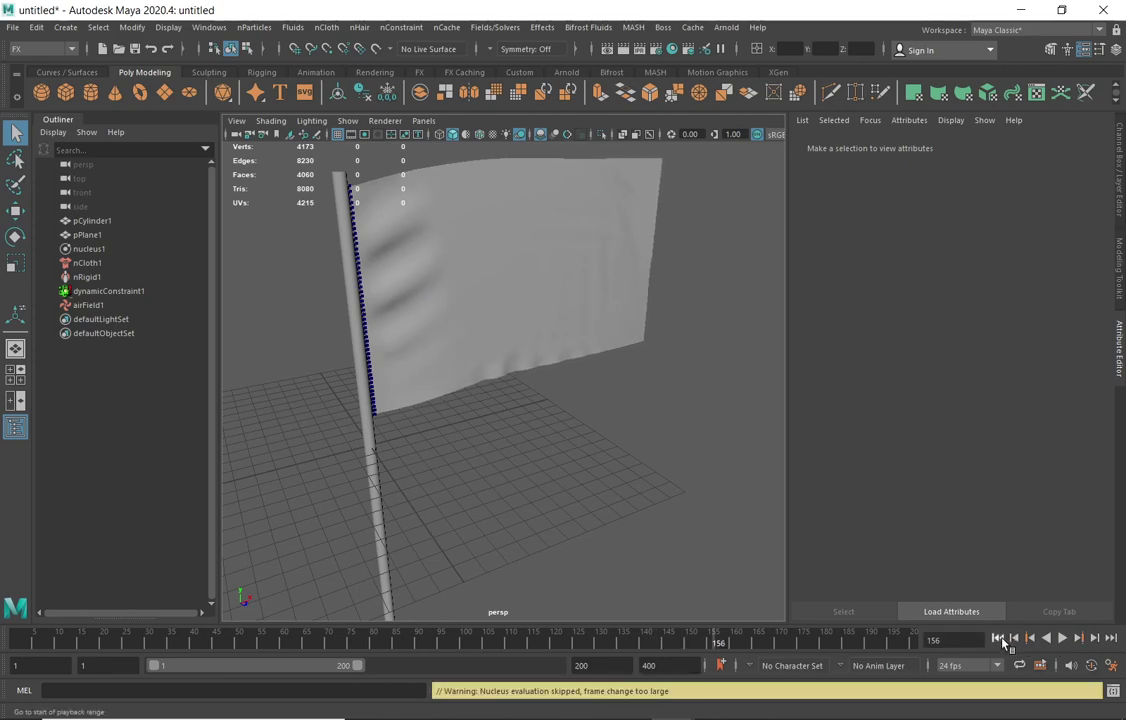
- Extend the playback range to end at frame 400 and play the simulation over the longer range
{"action": "left_click_drag", "start_coordinate": [361, 667], "coordinate": [556, 667]}
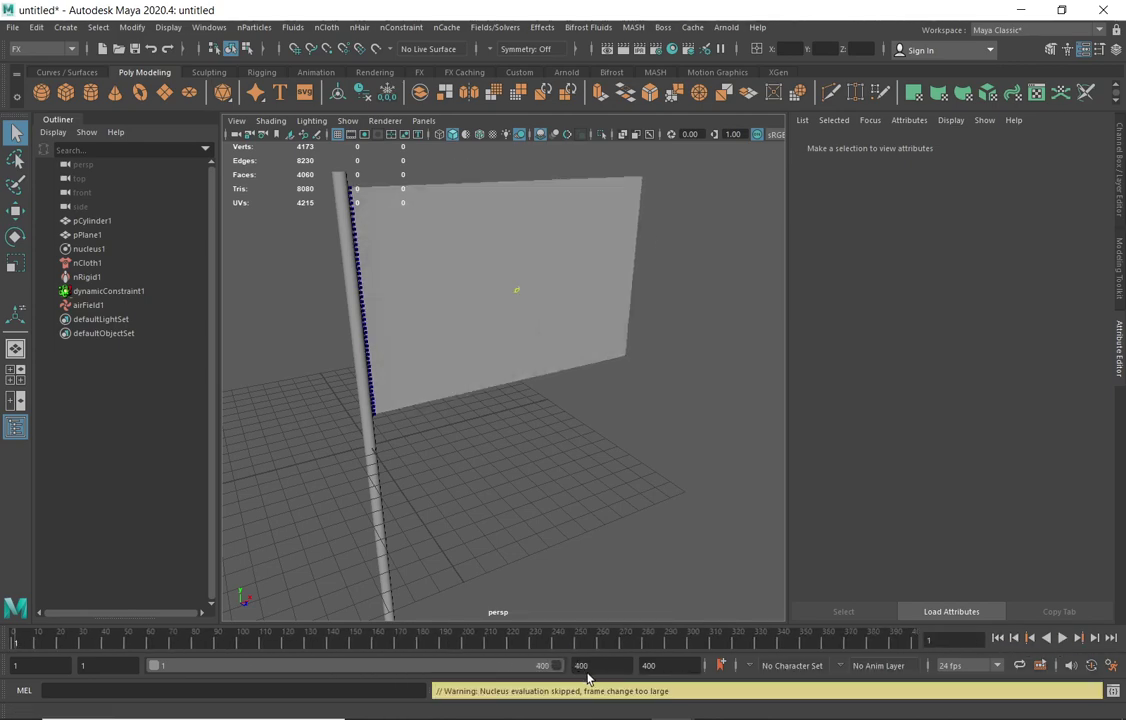
{"action": "left_click", "coordinate": [1062, 638]}
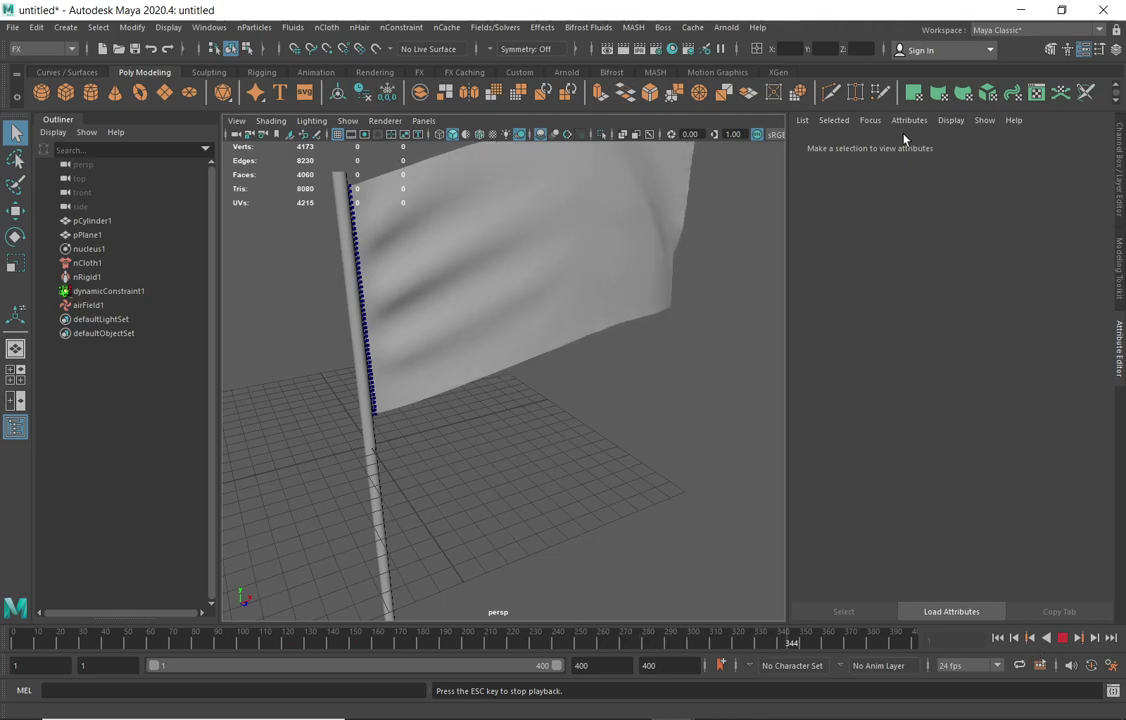
{"action": "left_click", "coordinate": [1062, 637]}
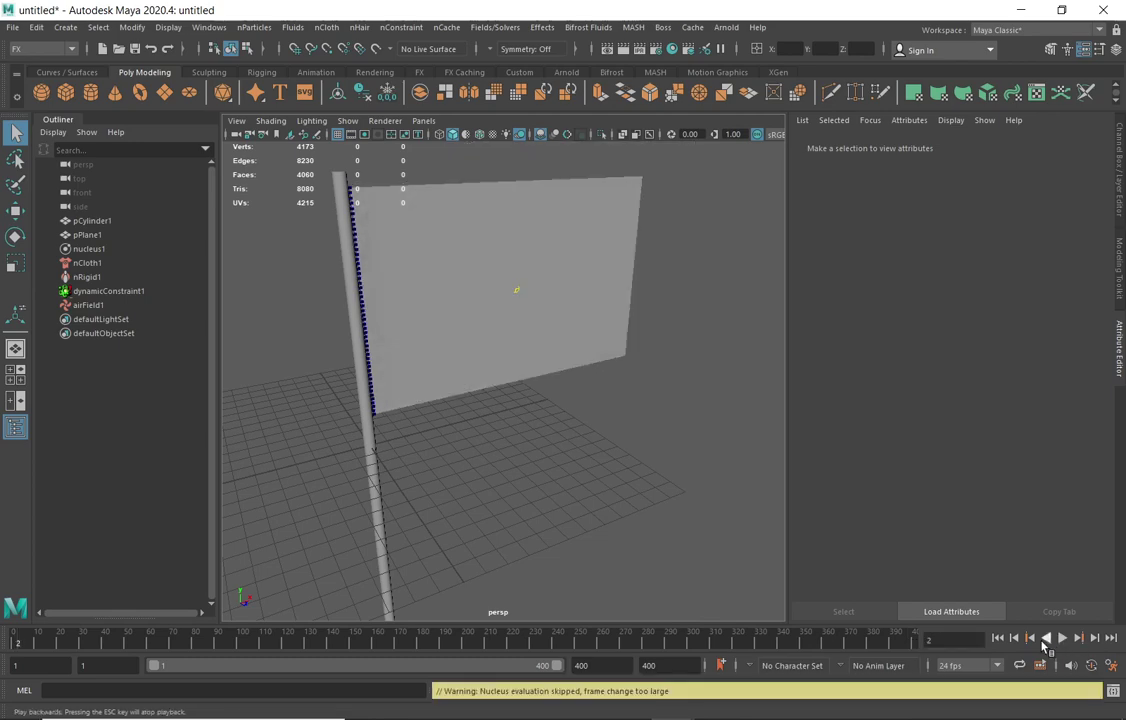
- Lower the nCloth's Thickness to about 0.099 while showing Collision Thickness from above, and turn Solver Display back off
{"action": "left_click", "coordinate": [86, 263]}
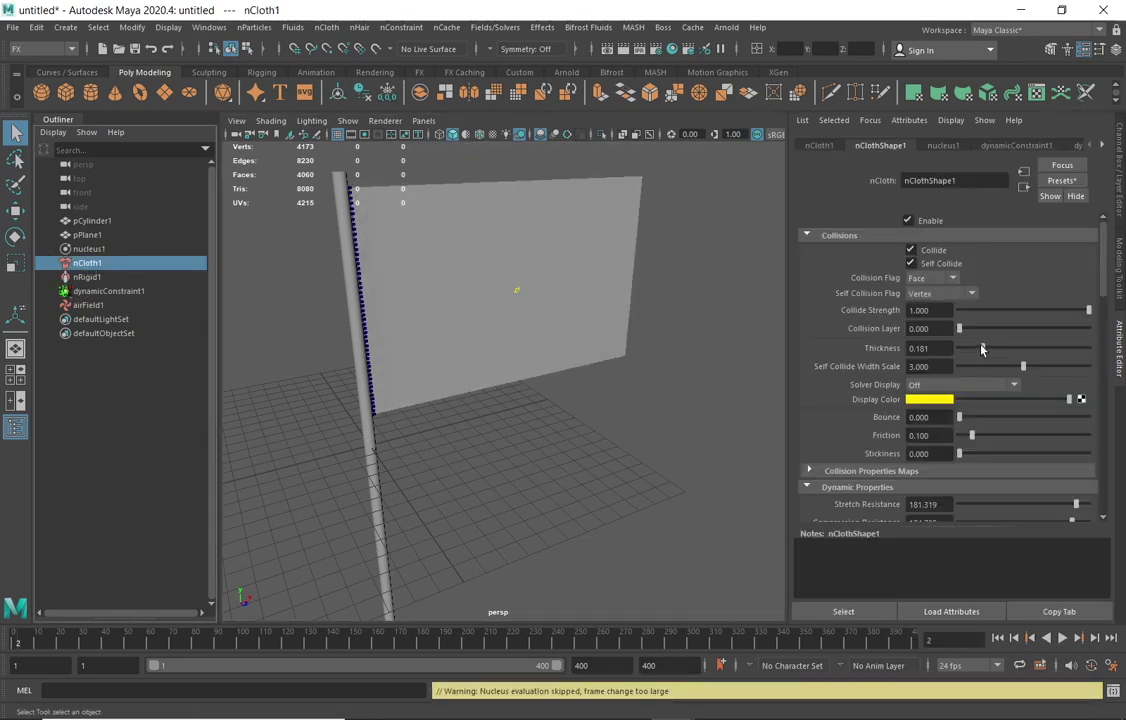
{"action": "left_click_drag", "start_coordinate": [983, 350], "coordinate": [980, 351]}
{"action": "left_click", "coordinate": [978, 385]}
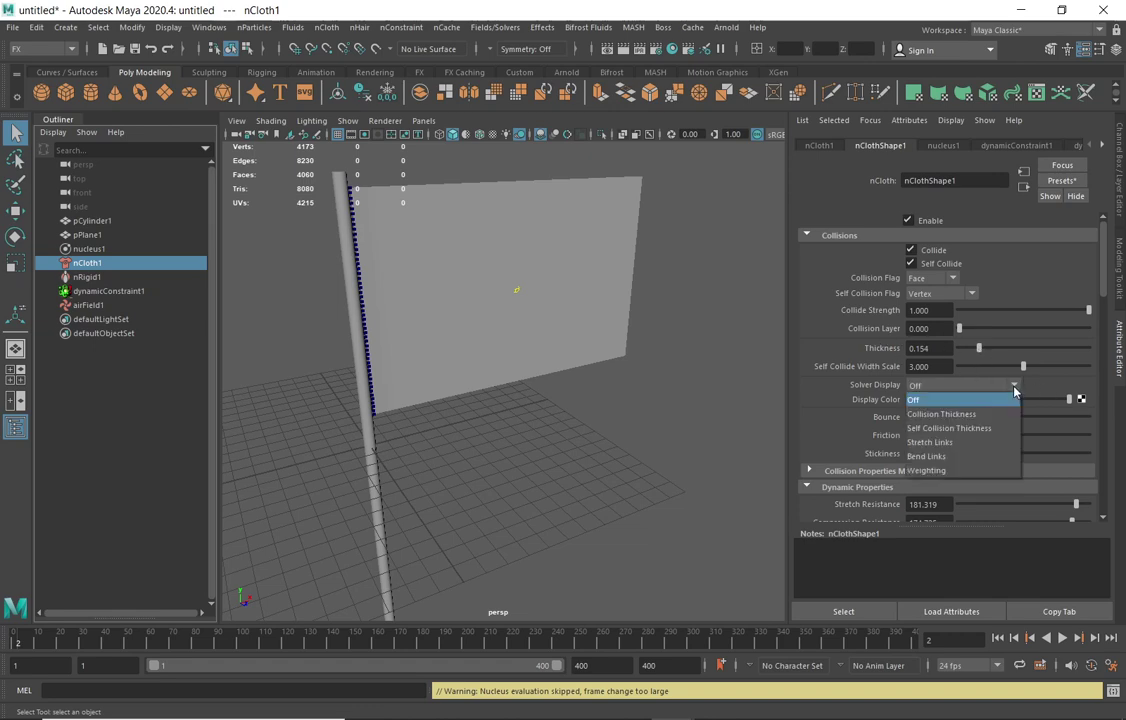
{"action": "left_click", "coordinate": [940, 418]}
{"action": "left_click_drag", "start_coordinate": [700, 352], "coordinate": [638, 345], "text": "alt"}
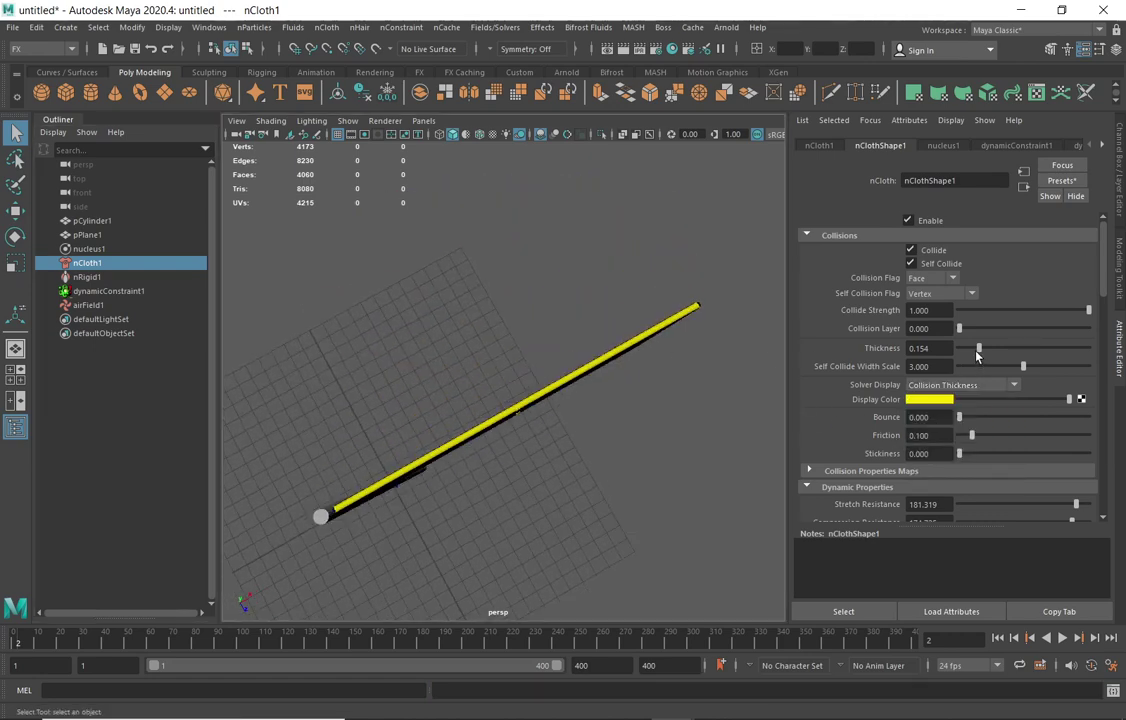
{"action": "left_click_drag", "start_coordinate": [977, 355], "coordinate": [972, 352]}
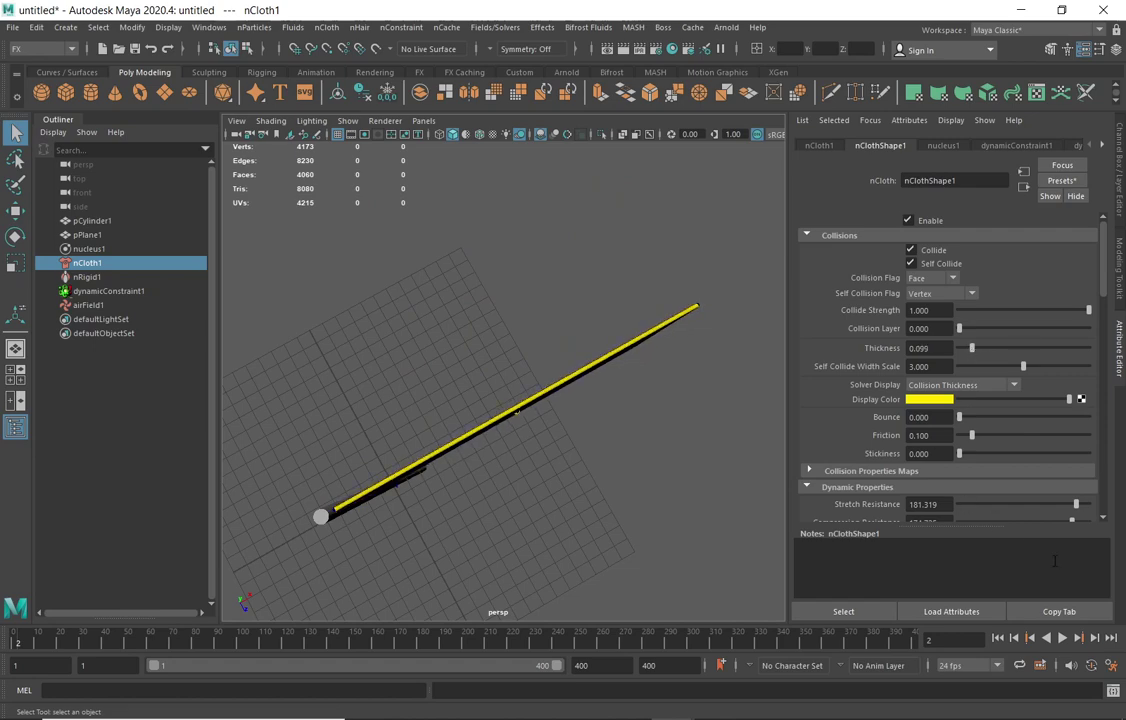
{"action": "left_click", "coordinate": [1008, 383]}
{"action": "left_click", "coordinate": [945, 395]}
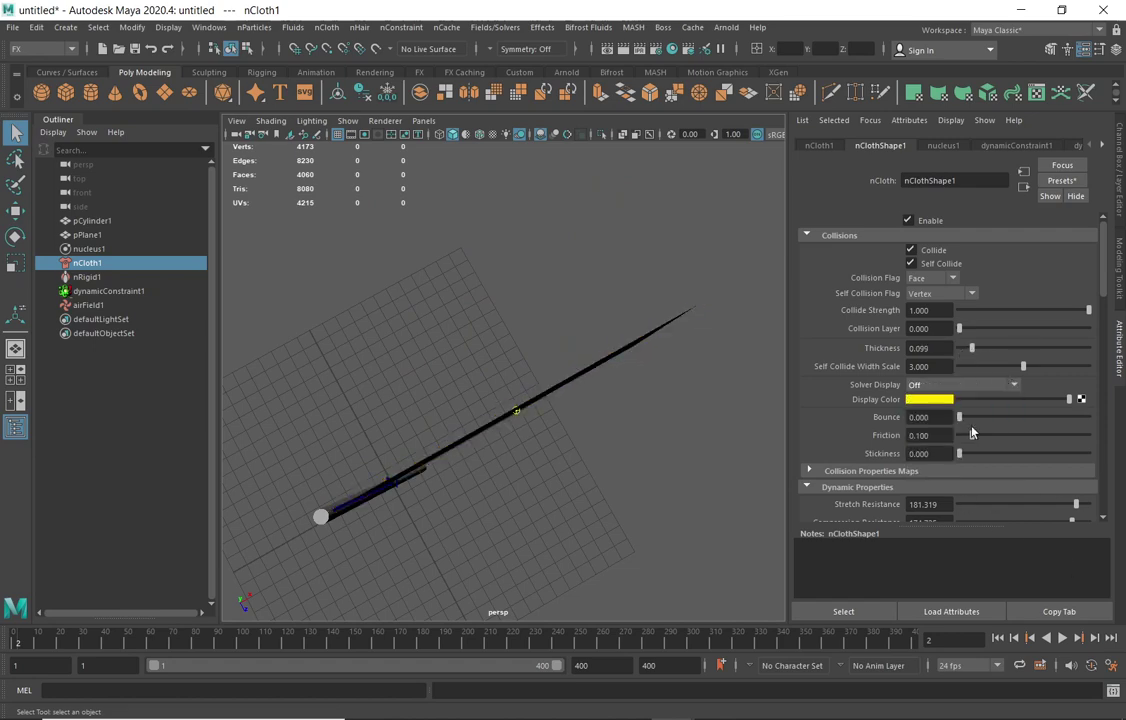
- Play the simulation from the first frame with the thinner cloth, viewing the flag from the side
{"action": "left_click_drag", "start_coordinate": [760, 430], "coordinate": [740, 445], "text": "alt"}
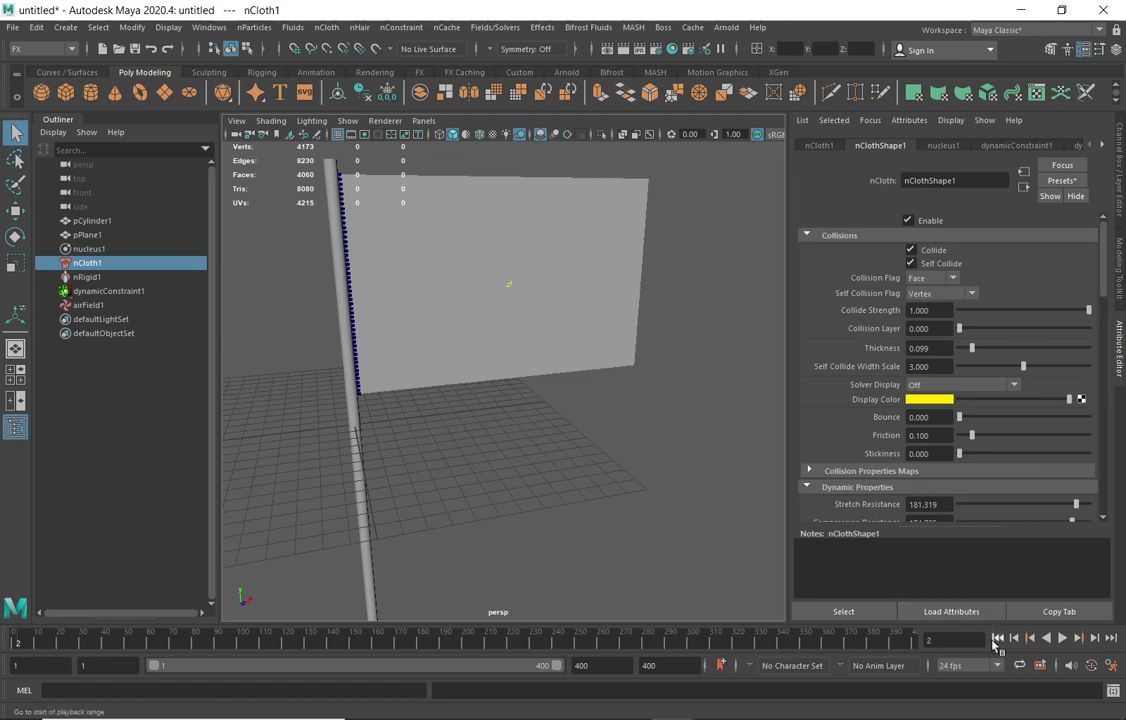
{"action": "left_click", "coordinate": [998, 638]}
{"action": "left_click", "coordinate": [1063, 639]}
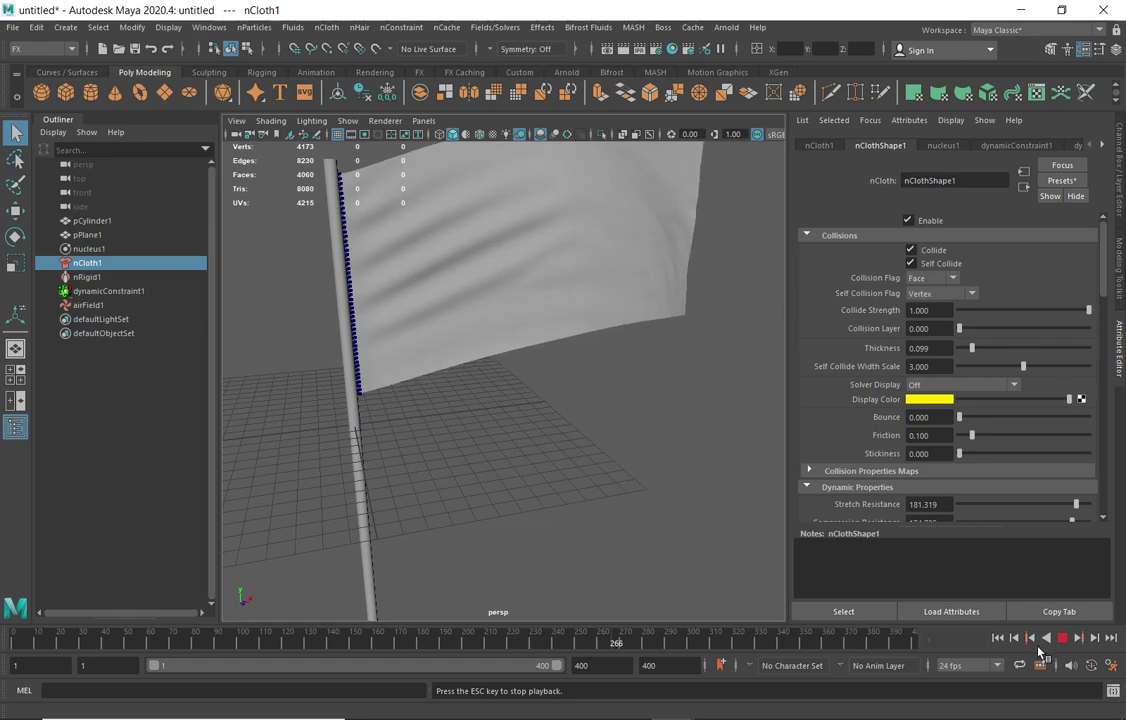
- Lower the Air field's Magnitude to about 10.989, play the simulation and return to the first frame
{"action": "left_click", "coordinate": [92, 305]}
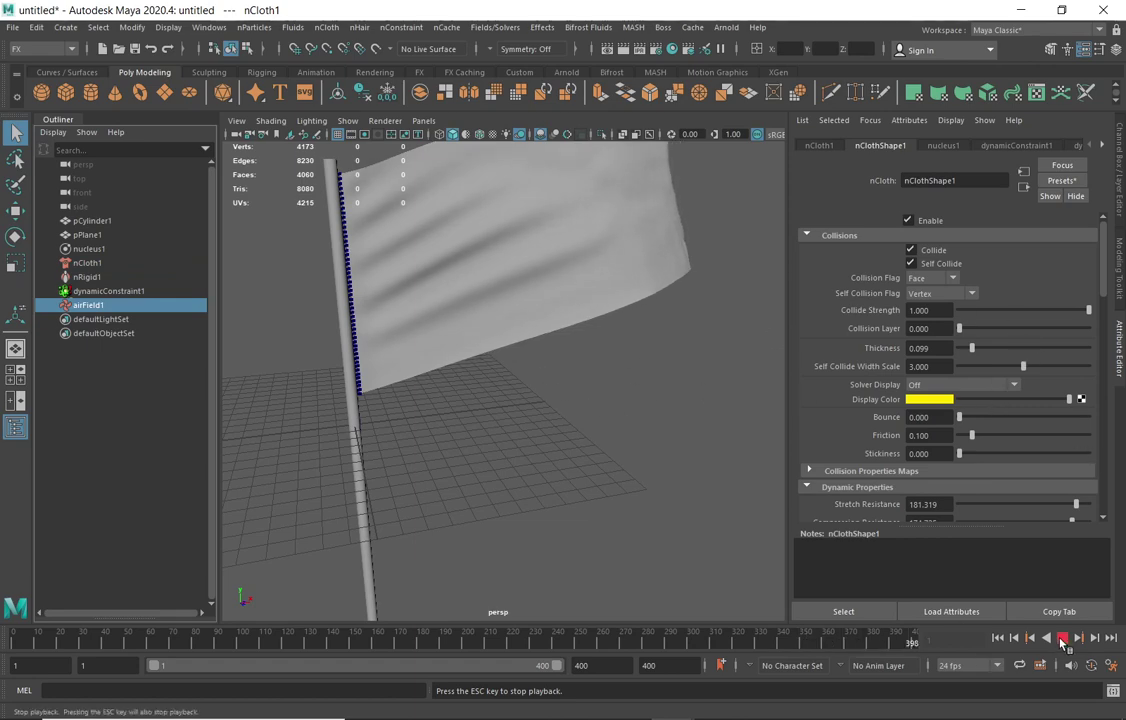
{"action": "left_click", "coordinate": [997, 637]}
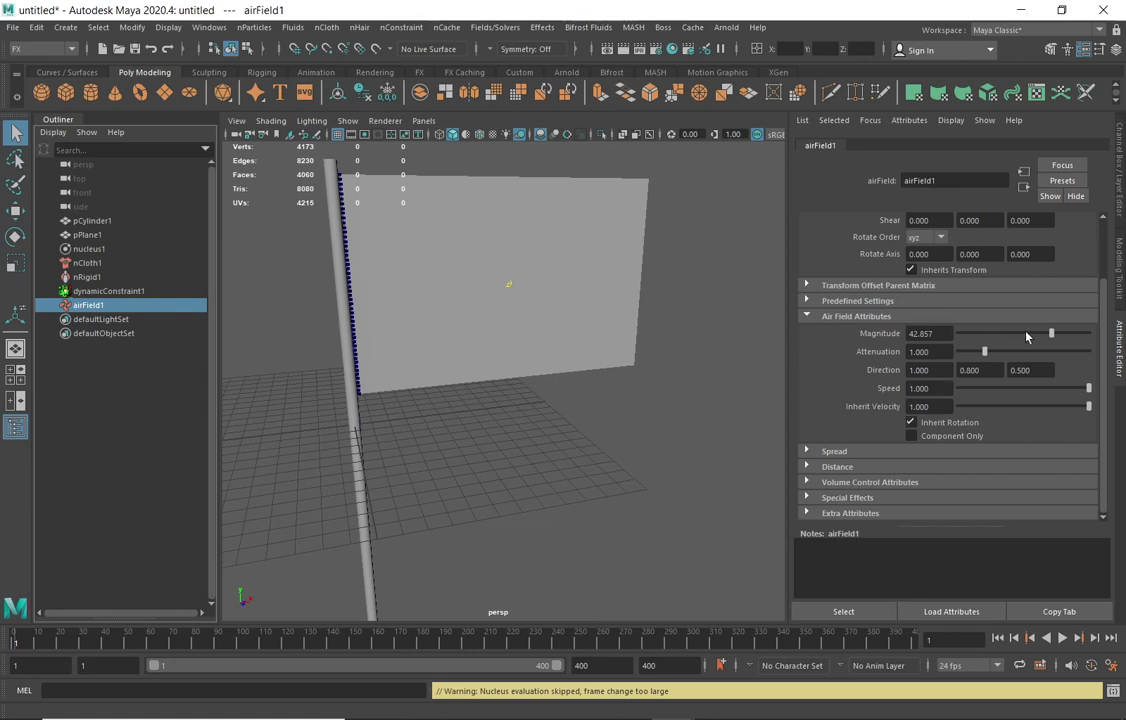
{"action": "left_click", "coordinate": [1007, 334]}
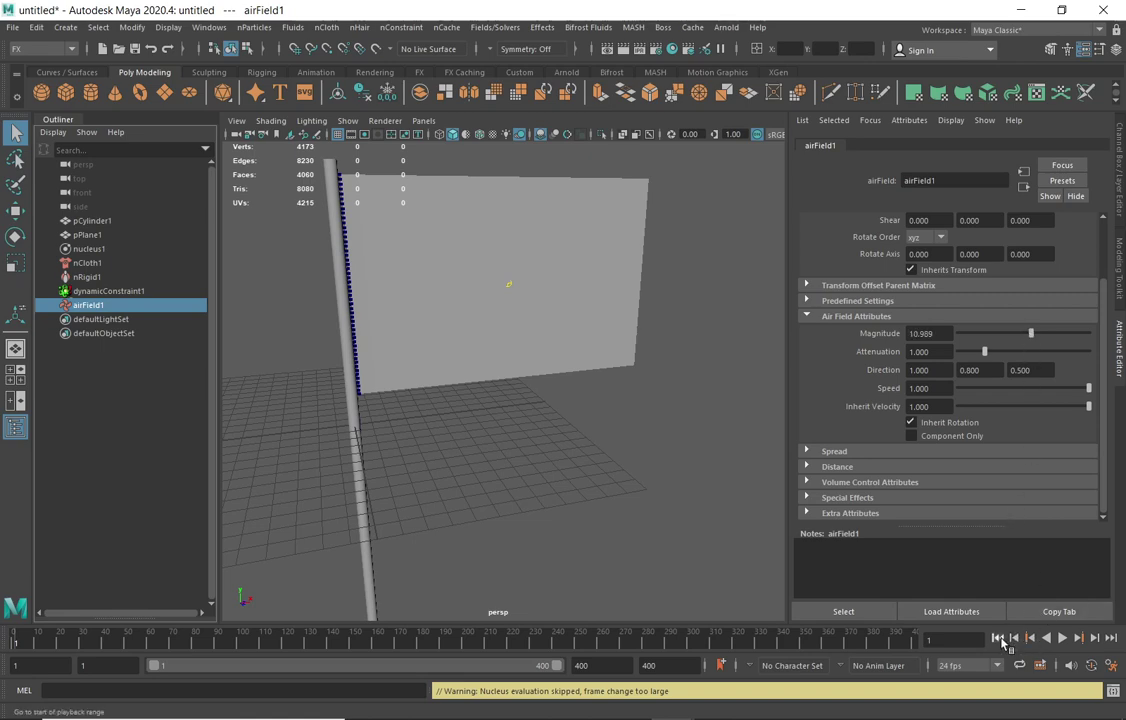
{"action": "left_click", "coordinate": [1062, 637]}
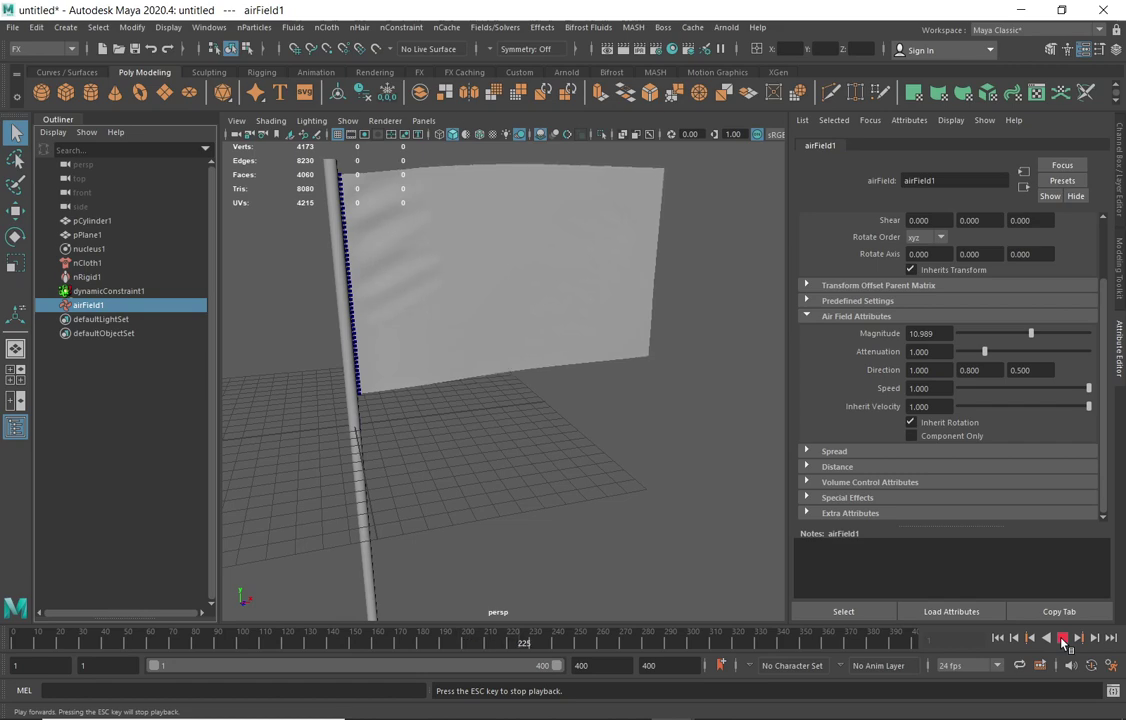
{"action": "left_click", "coordinate": [1062, 638]}
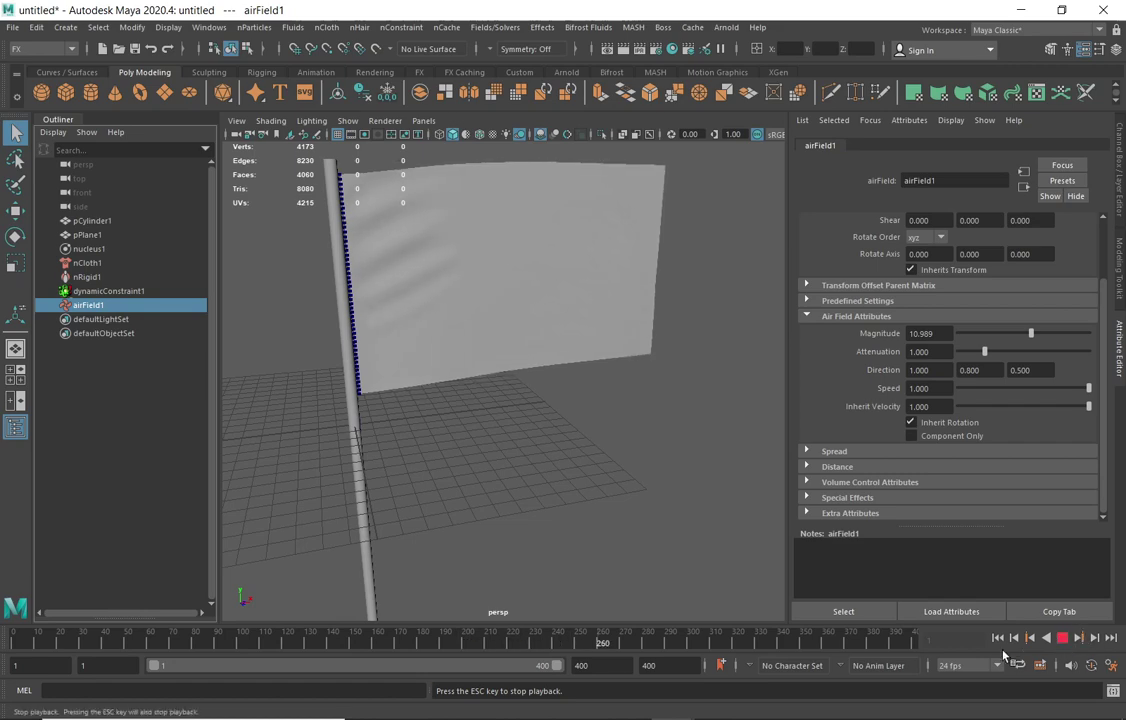
{"action": "left_click", "coordinate": [997, 637]}
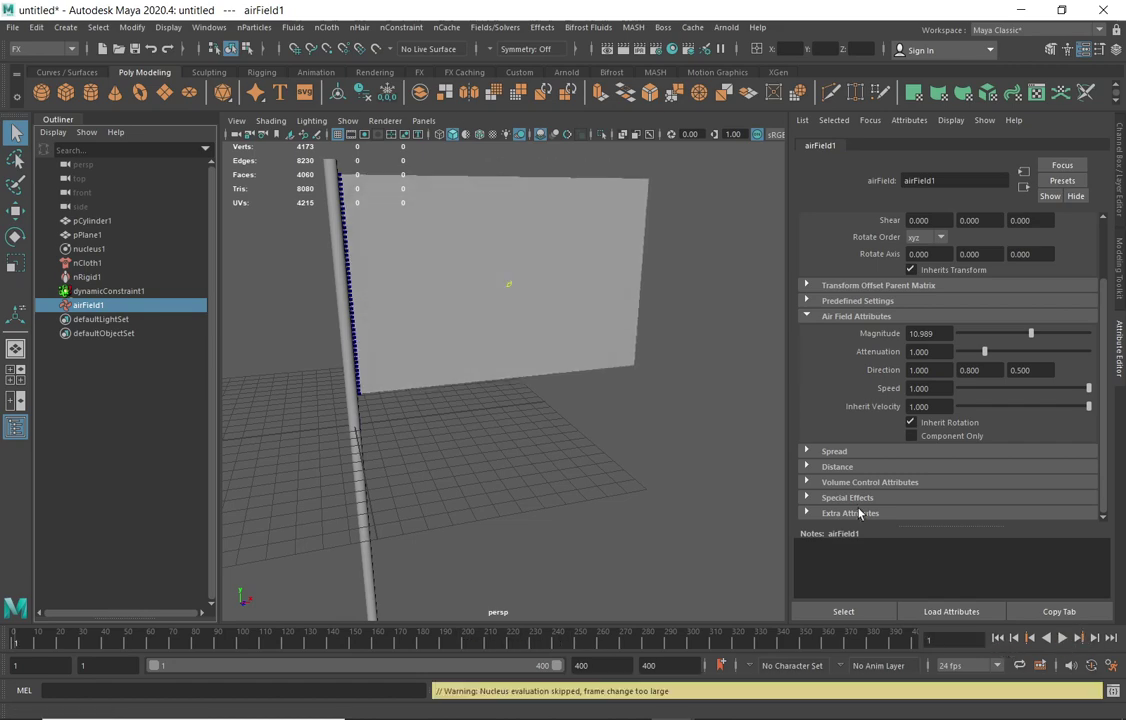
- Set the nucleus solver's Time Scale to 0.5, play the simulation and return to the first frame
{"action": "left_click", "coordinate": [88, 250]}
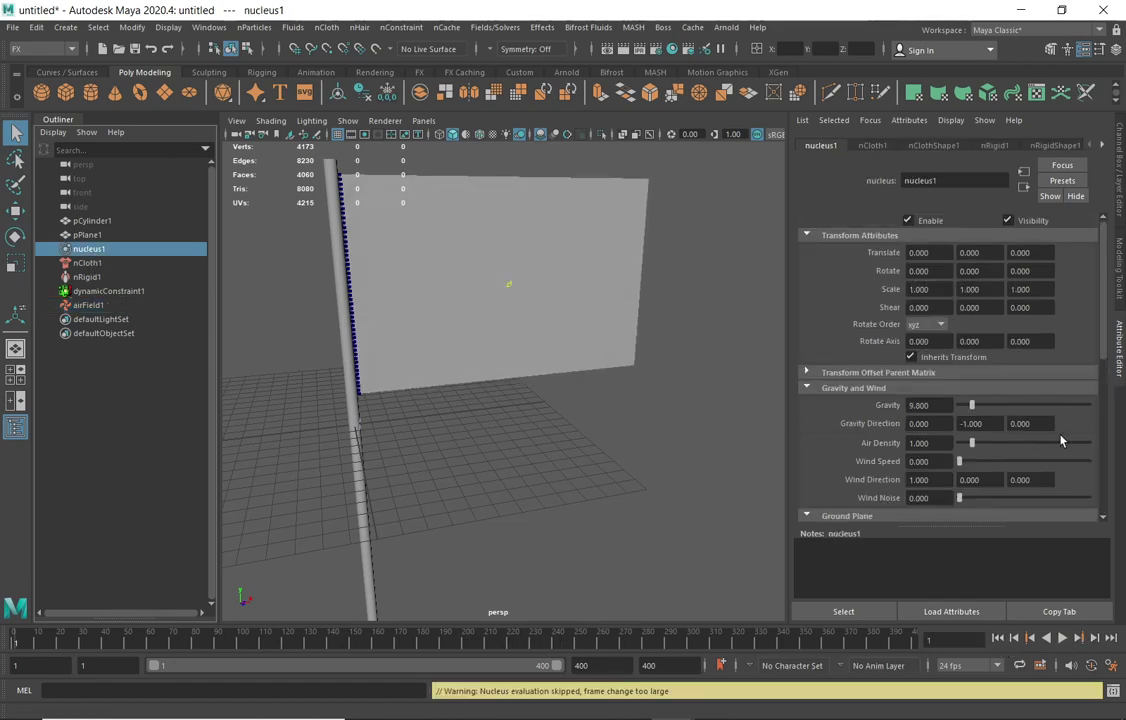
{"action": "left_click_drag", "start_coordinate": [1098, 348], "coordinate": [1093, 512]}
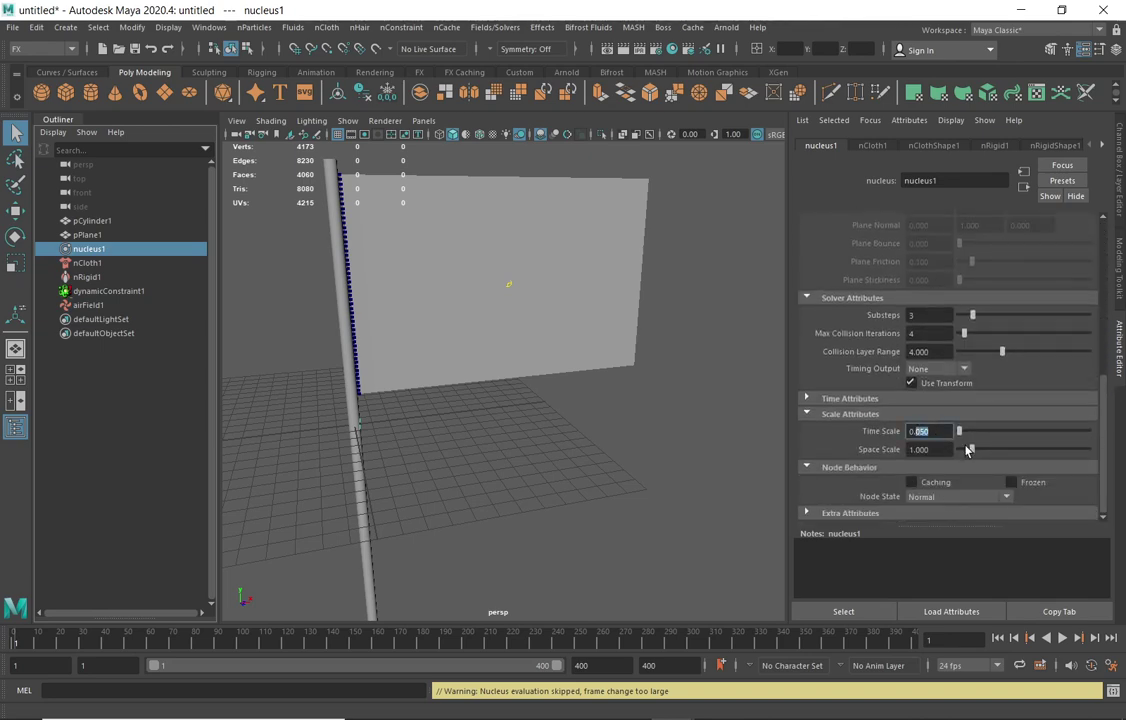
{"action": "type", "text": "5"}
{"action": "key", "text": "Return"}
{"action": "left_click", "coordinate": [1060, 639]}
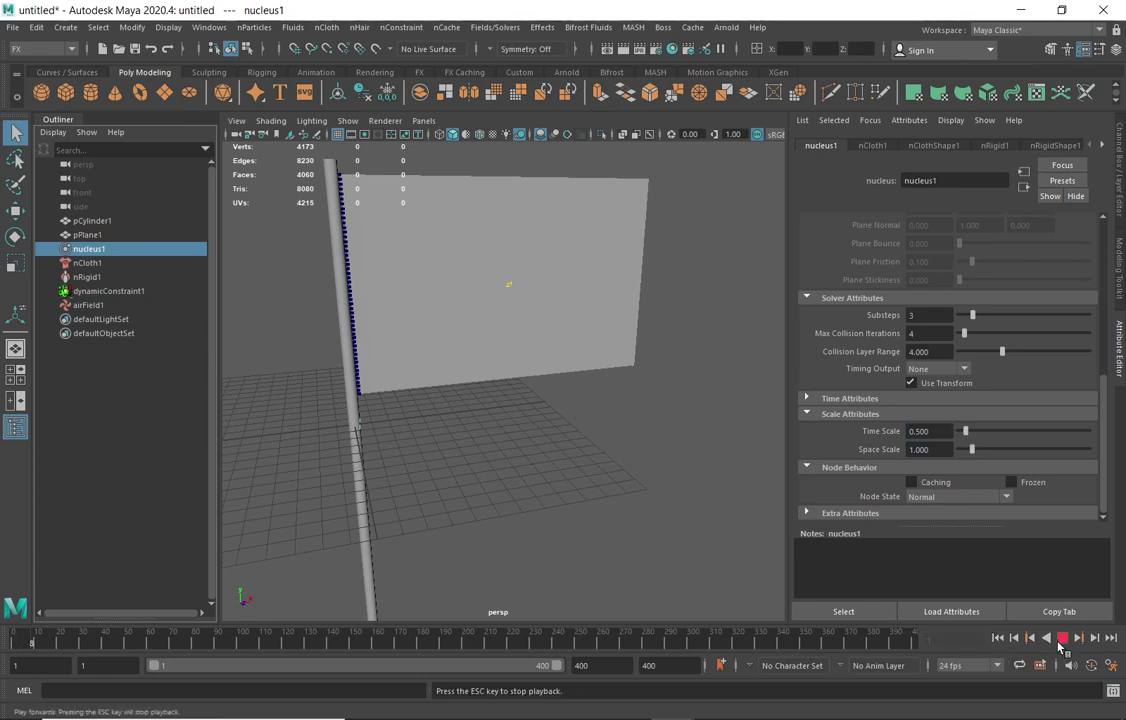
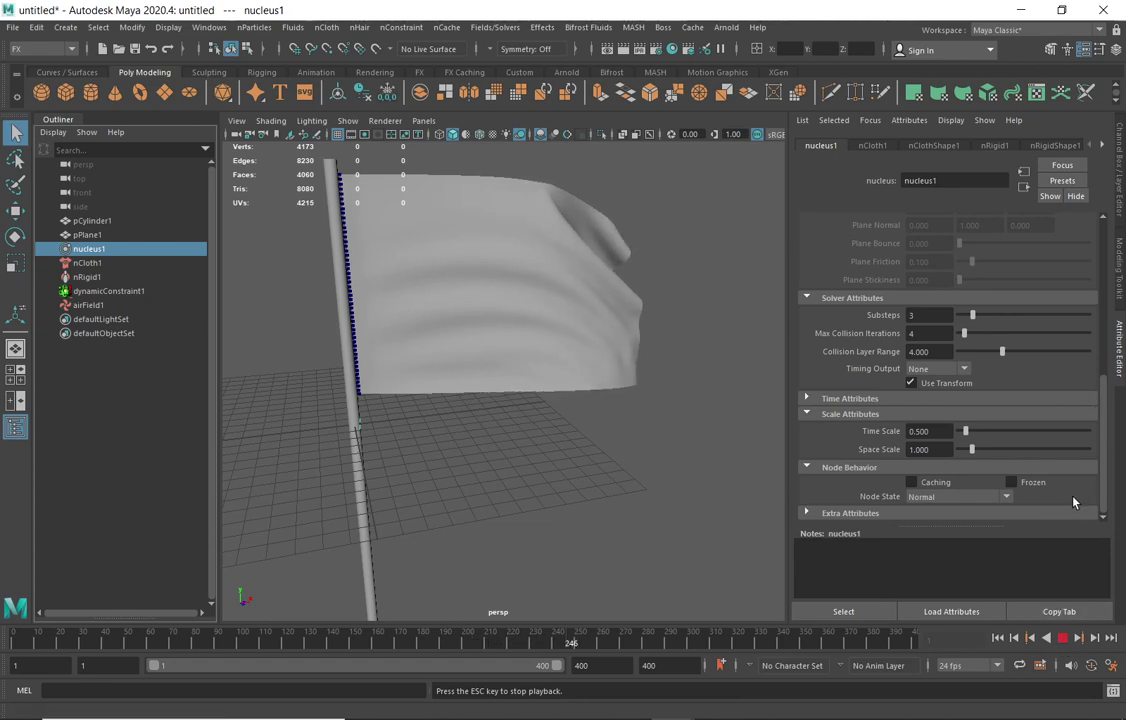
{"action": "left_click_drag", "start_coordinate": [634, 380], "coordinate": [653, 413], "text": "alt"}
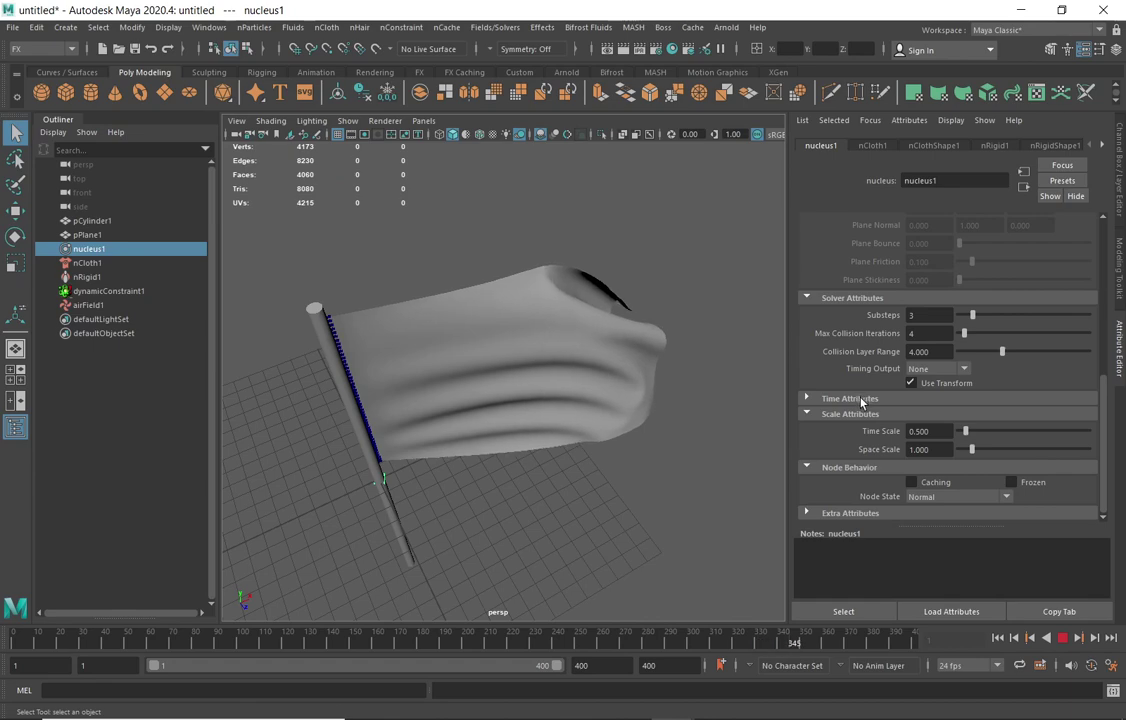
{"action": "left_click", "coordinate": [1062, 637]}
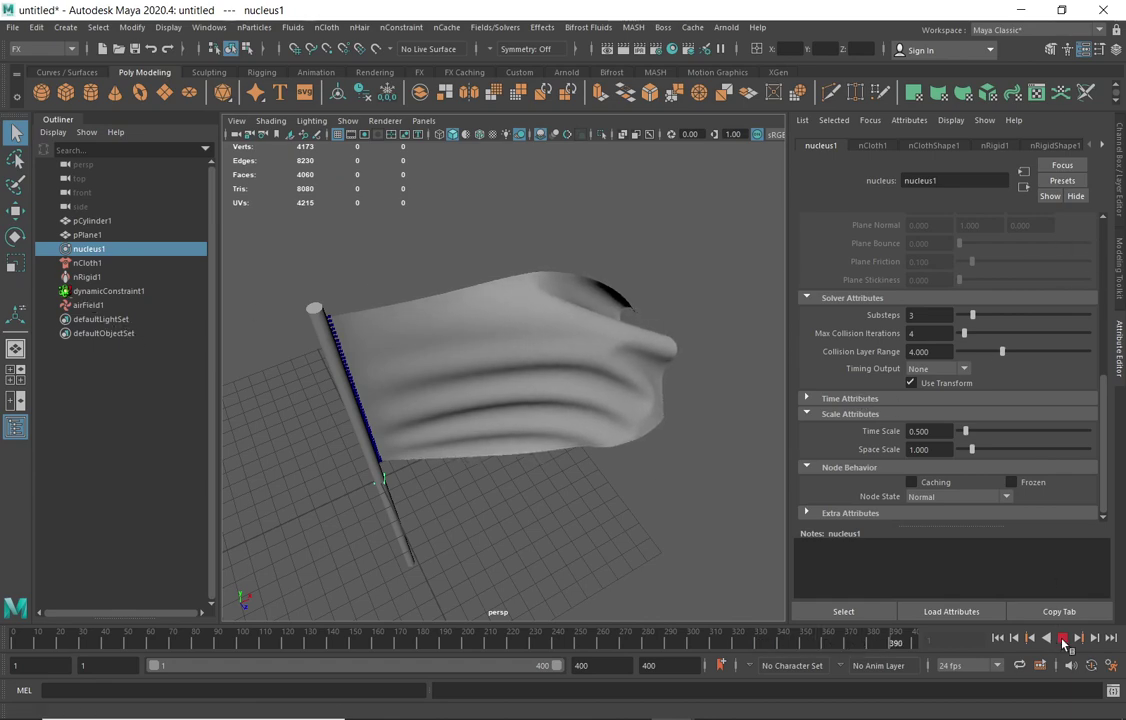
{"action": "left_click", "coordinate": [997, 637]}
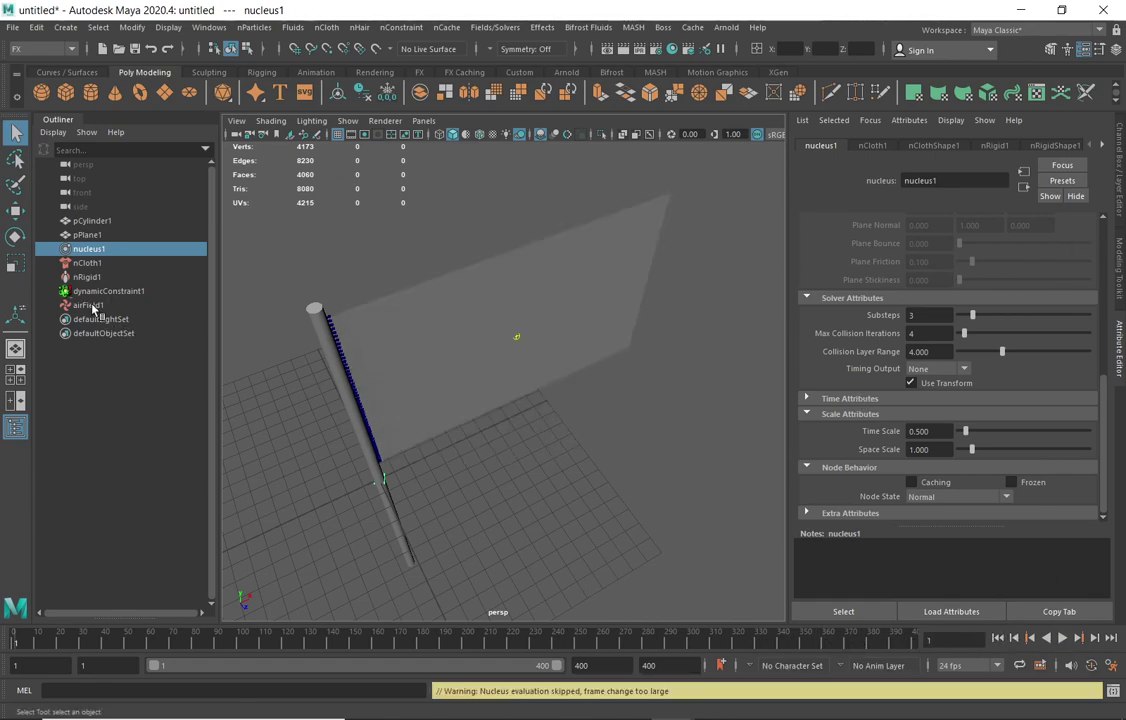
- Raise the Air field's Magnitude to about 51.648 and play the simulation
{"action": "left_click", "coordinate": [89, 305]}
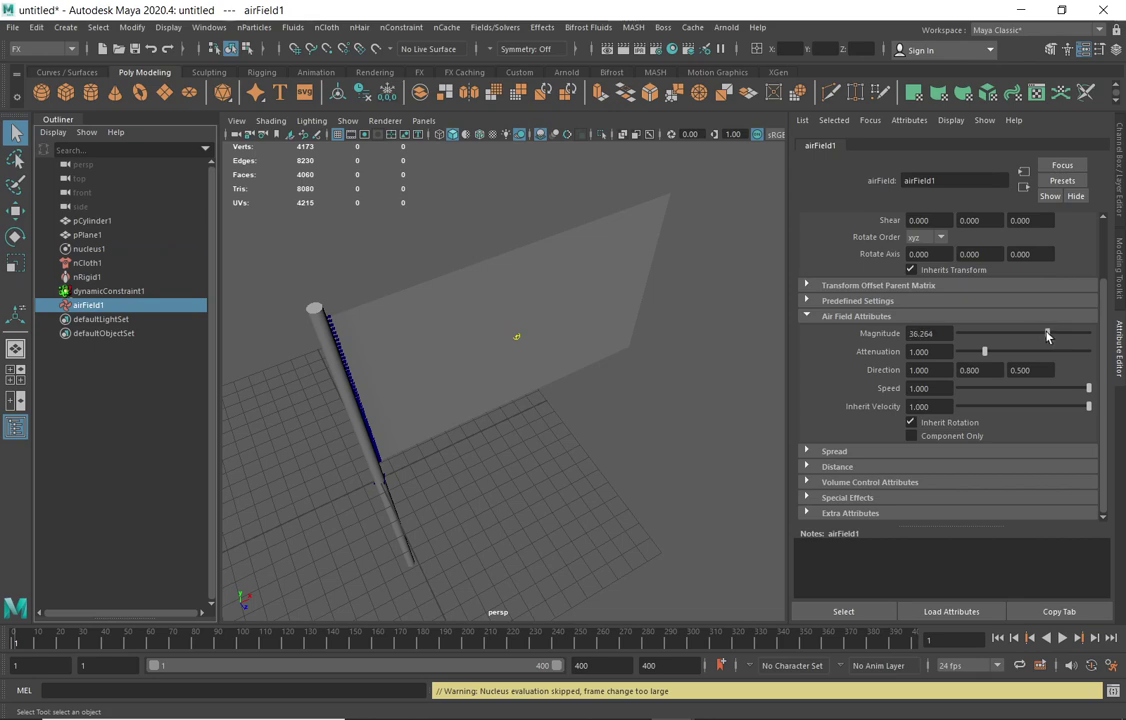
{"action": "left_click", "coordinate": [1062, 638]}
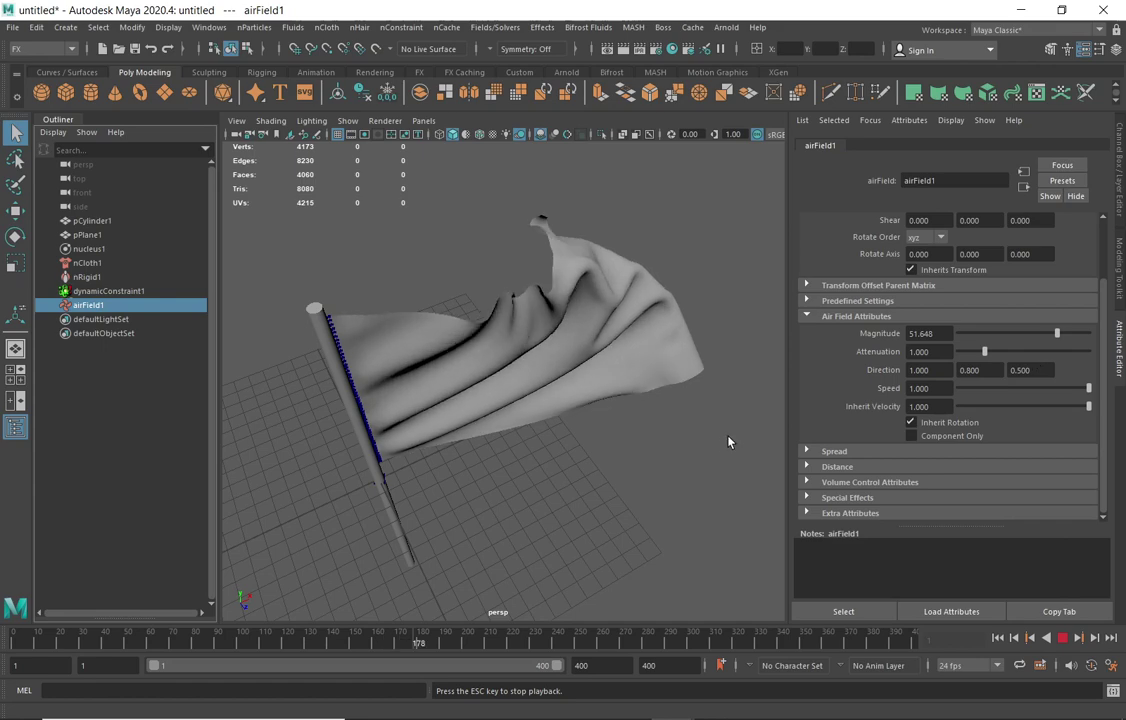
{"action": "left_click_drag", "start_coordinate": [708, 456], "coordinate": [708, 418]}
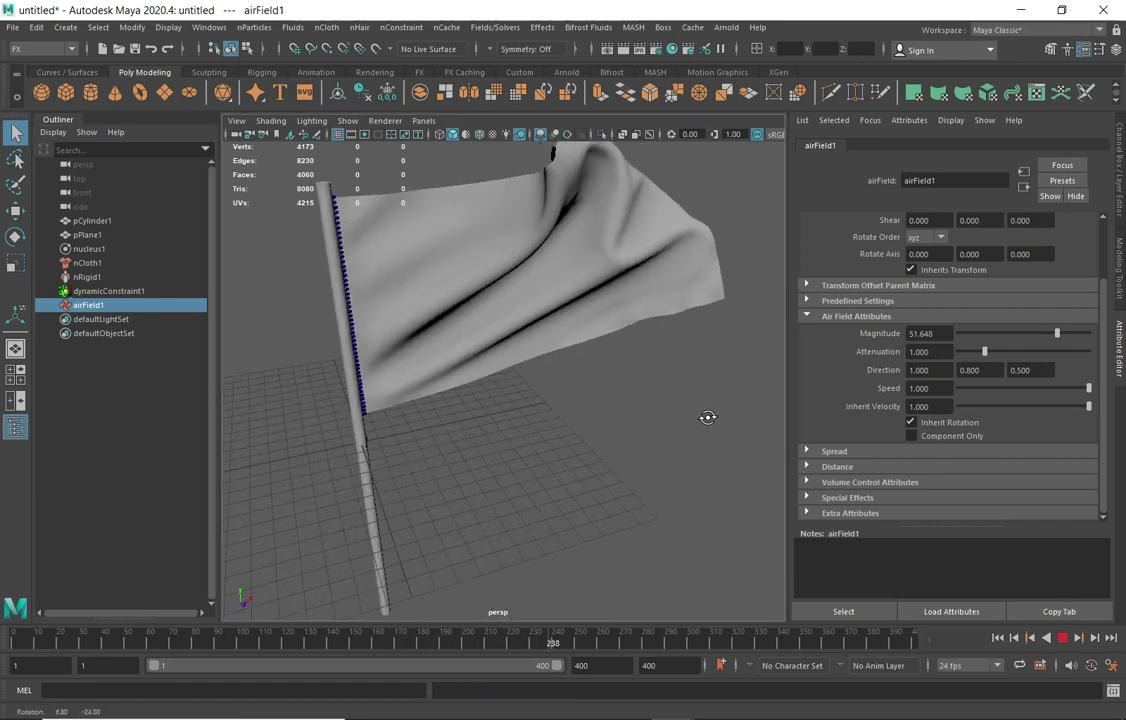
- Set the Air field's Y Direction to 0 during playback, check the flag from several angles and return to the first frame
{"action": "left_click", "coordinate": [975, 370]}
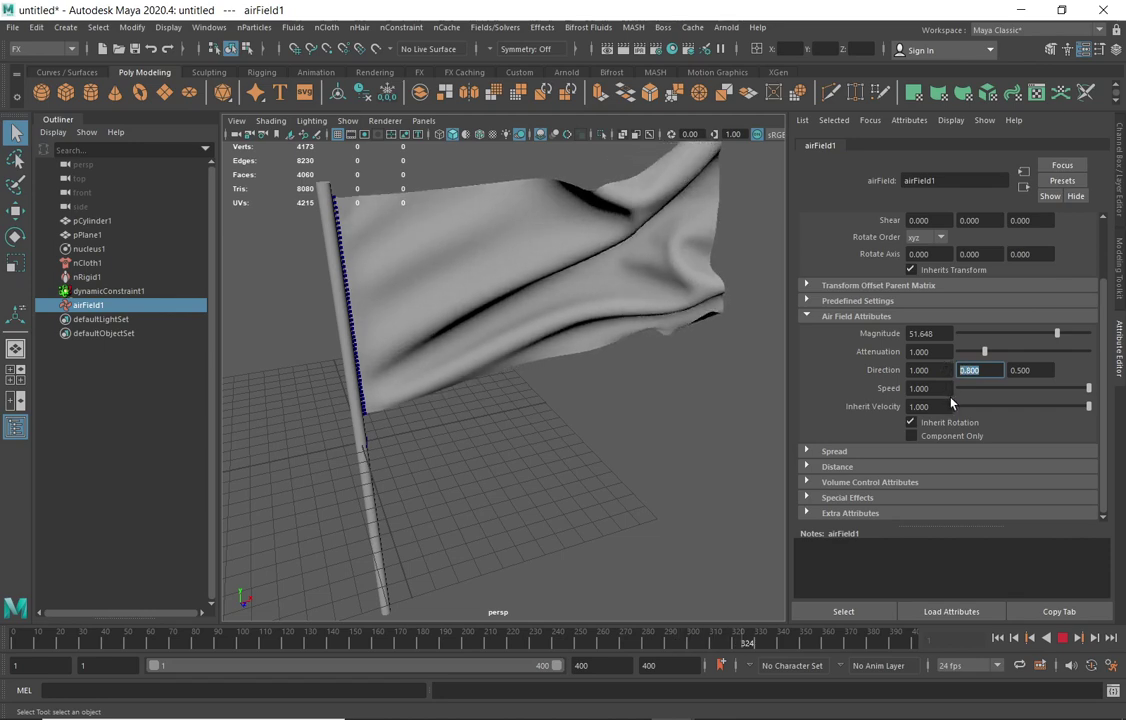
{"action": "type", "text": "0"}
{"action": "key", "text": "Return"}
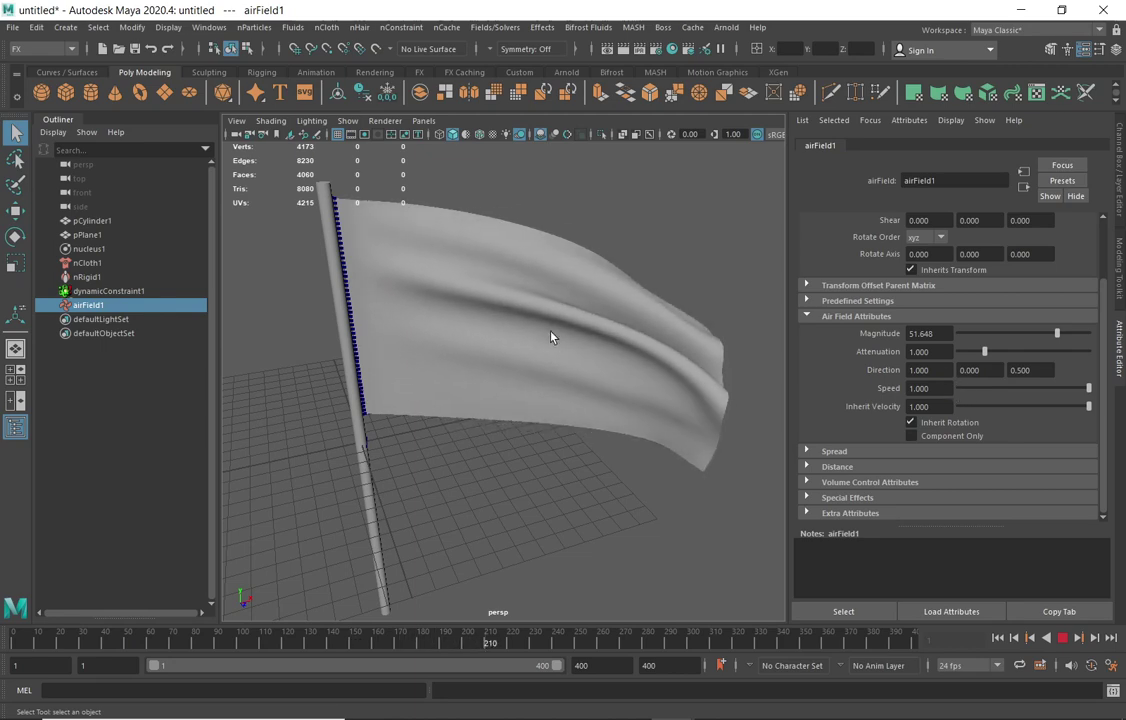
{"action": "left_click_drag", "start_coordinate": [530, 353], "coordinate": [606, 357], "text": "alt"}
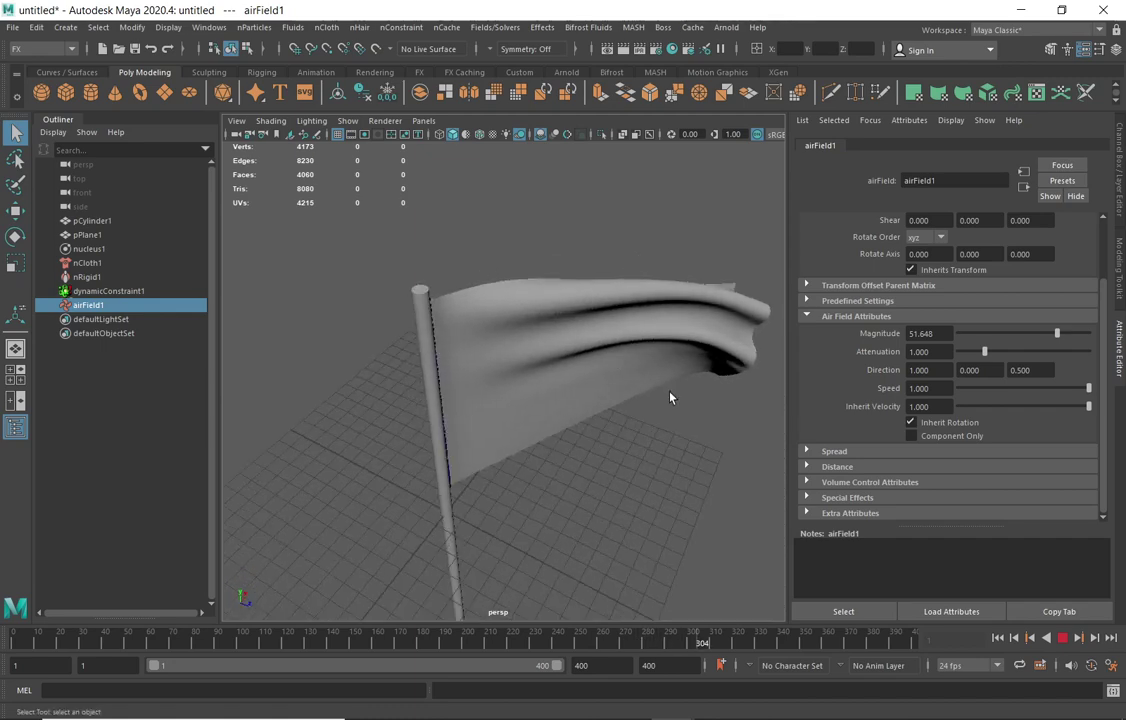
{"action": "middle_click_drag", "start_coordinate": [671, 395], "coordinate": [611, 375], "text": "alt"}
{"action": "mouse_move", "coordinate": [611, 375]}
{"action": "left_mouse_down", "text": "alt"}
{"action": "mouse_move", "coordinate": [583, 414]}
{"action": "mouse_move", "coordinate": [593, 382]}
{"action": "left_mouse_up", "text": "alt"}
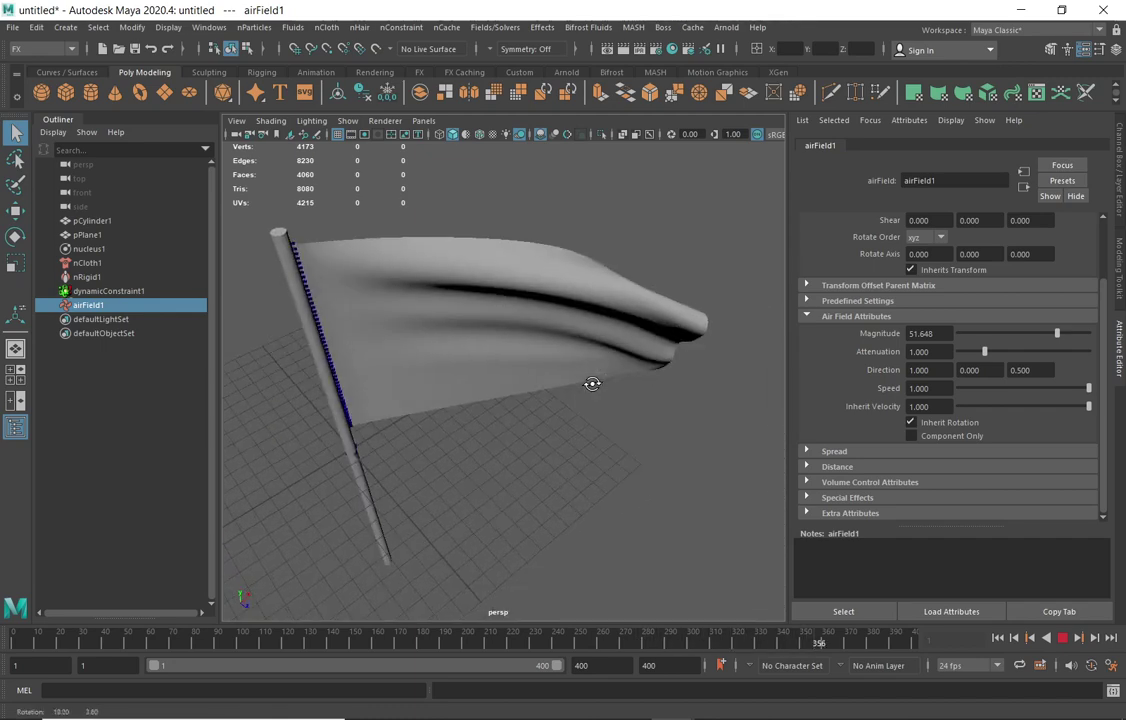
{"action": "left_click", "coordinate": [997, 639]}
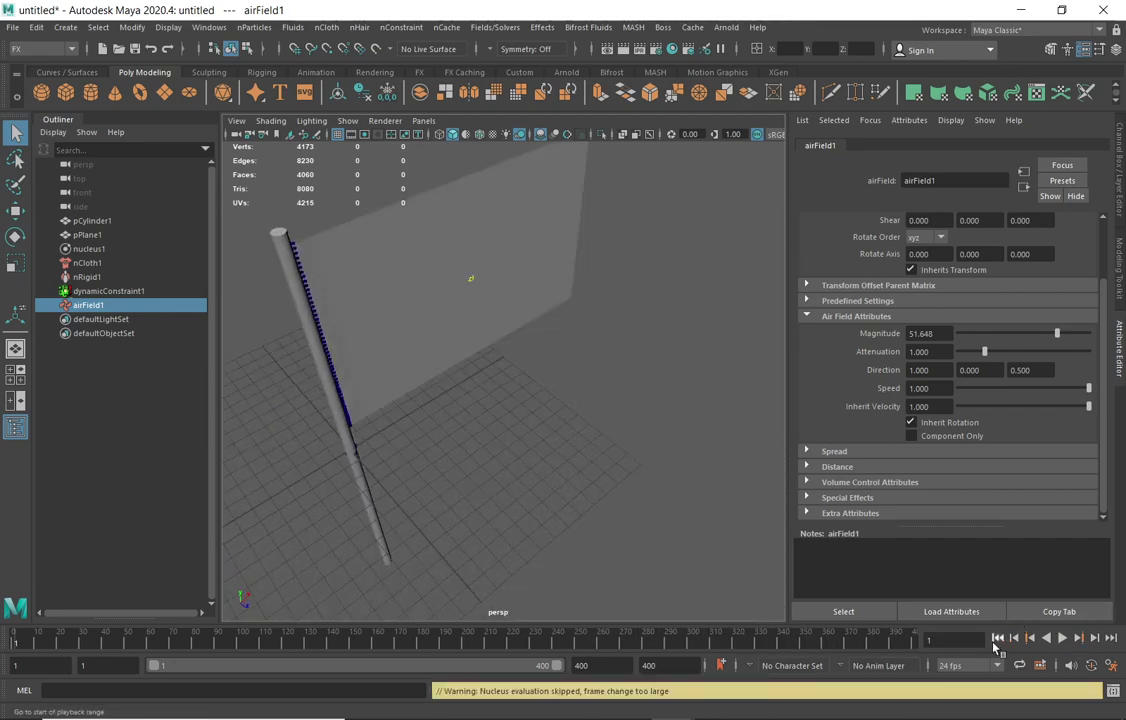
- Select the flag plane and examine its mesh from the front and the back
{"action": "left_click_drag", "start_coordinate": [634, 369], "coordinate": [645, 226], "text": "alt"}
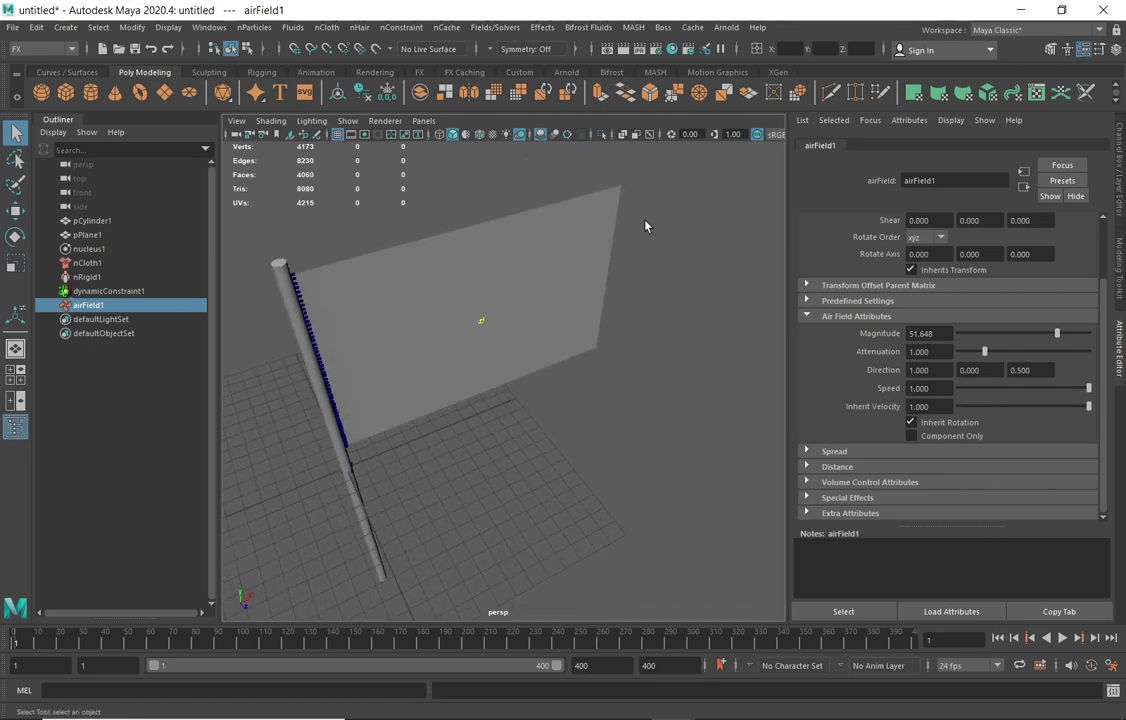
{"action": "left_click", "coordinate": [598, 225]}
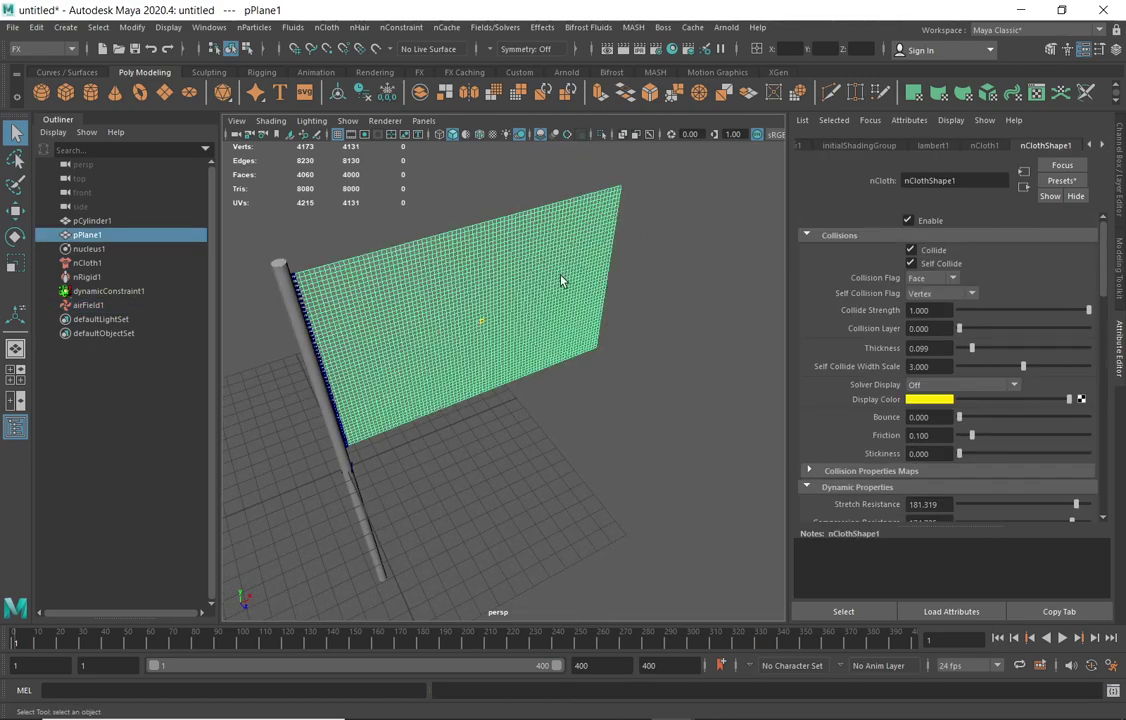
{"action": "scroll", "coordinate": [600, 315], "scroll_direction": "up", "scroll_amount": 5}
{"action": "scroll", "coordinate": [634, 413], "scroll_direction": "down", "scroll_amount": 3}
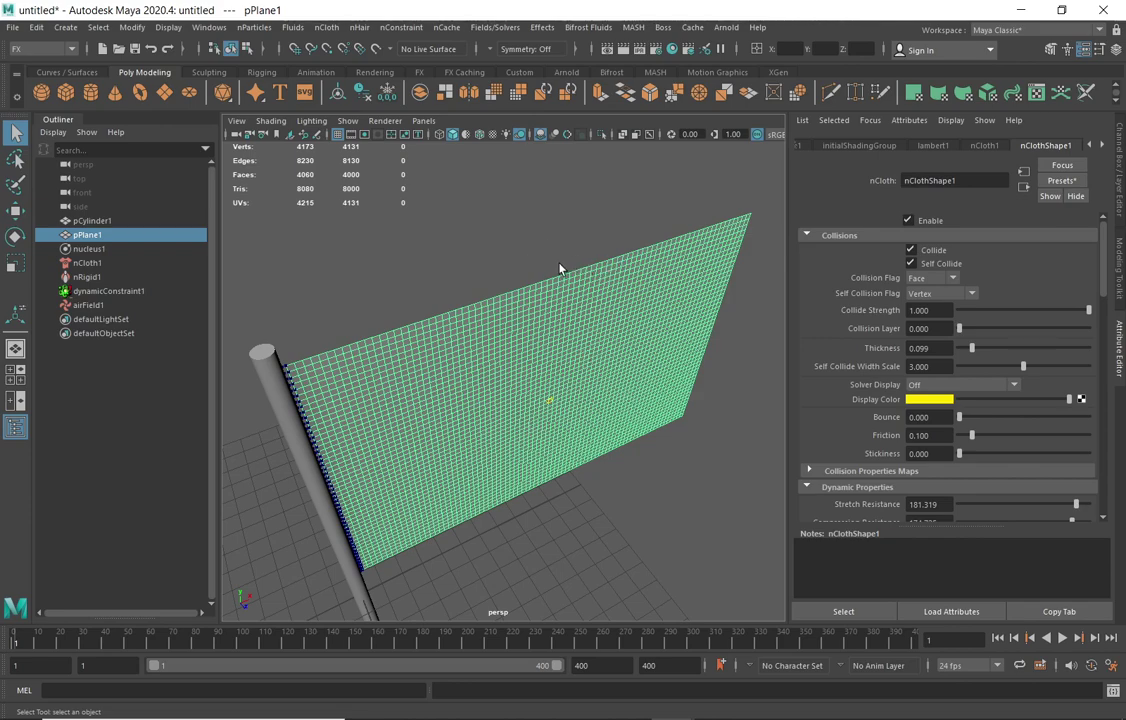
{"action": "left_click_drag", "start_coordinate": [559, 268], "coordinate": [705, 297], "text": "alt"}
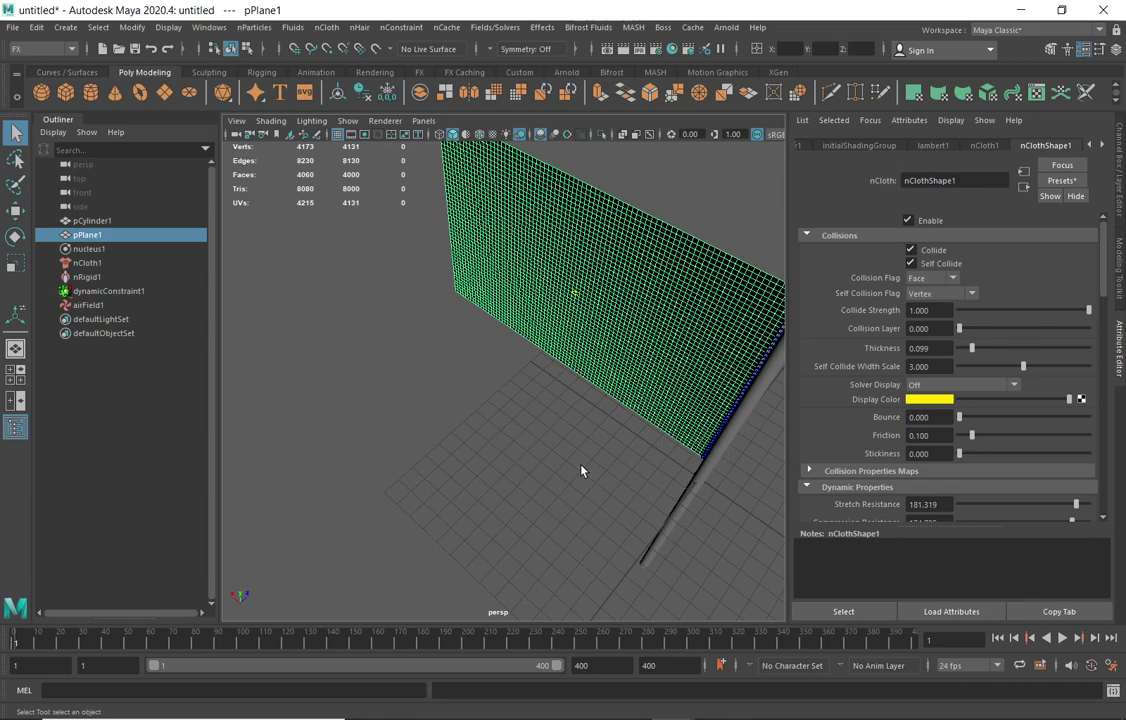
{"action": "left_click_drag", "start_coordinate": [684, 350], "coordinate": [478, 322], "text": "alt"}
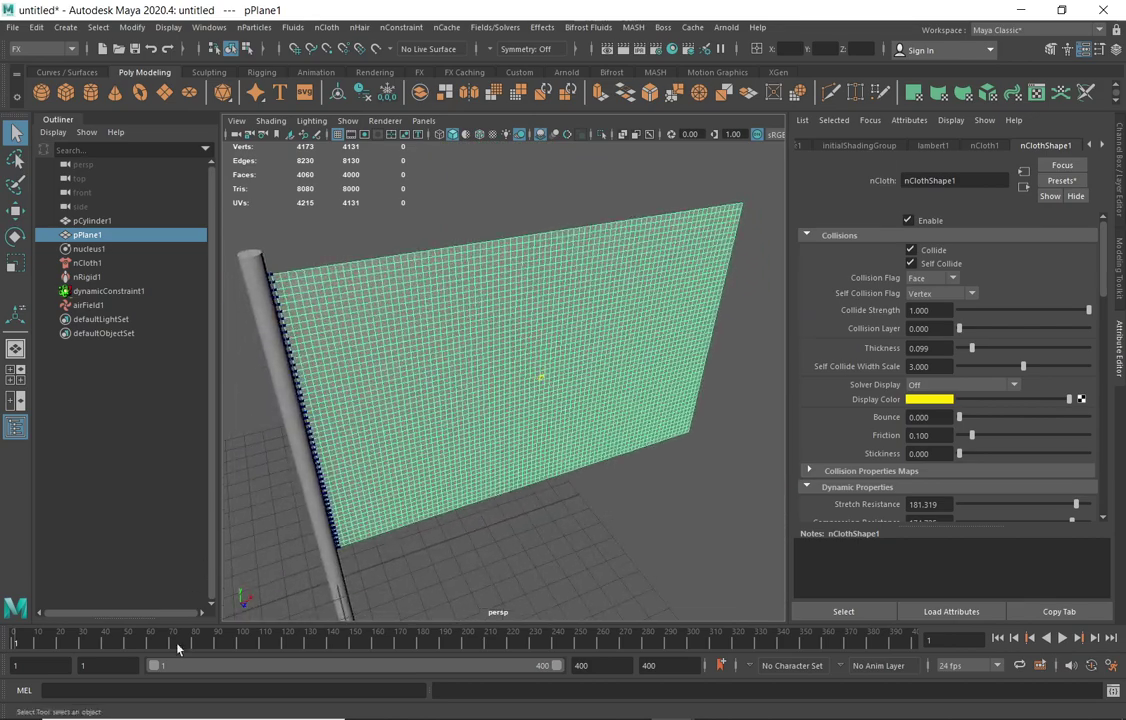
- Open a Google Chrome window and maximise it
{"action": "left_click", "coordinate": [170, 701]}
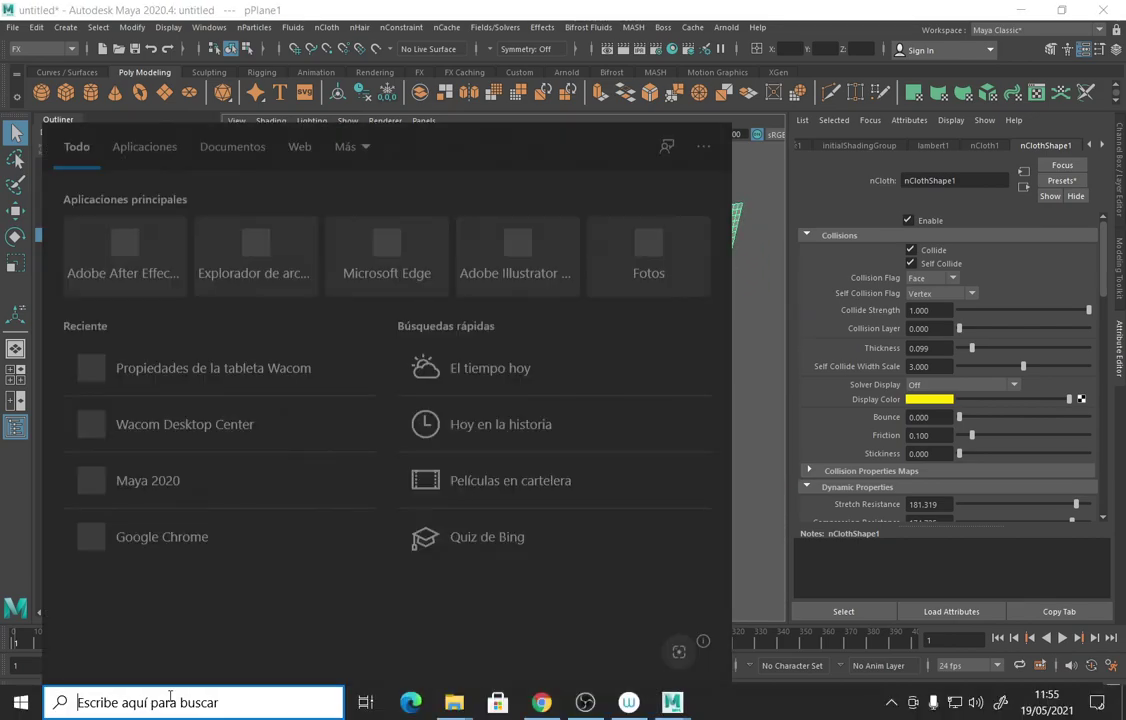
{"action": "type", "text": "goo"}
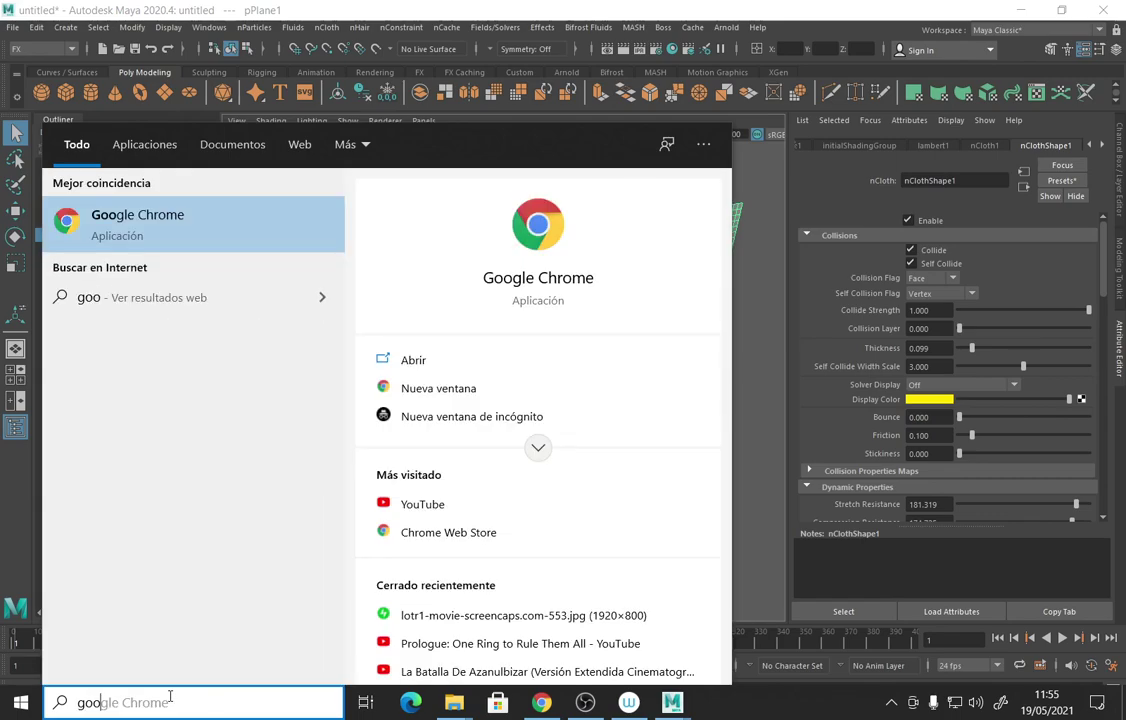
{"action": "key", "text": "Return"}
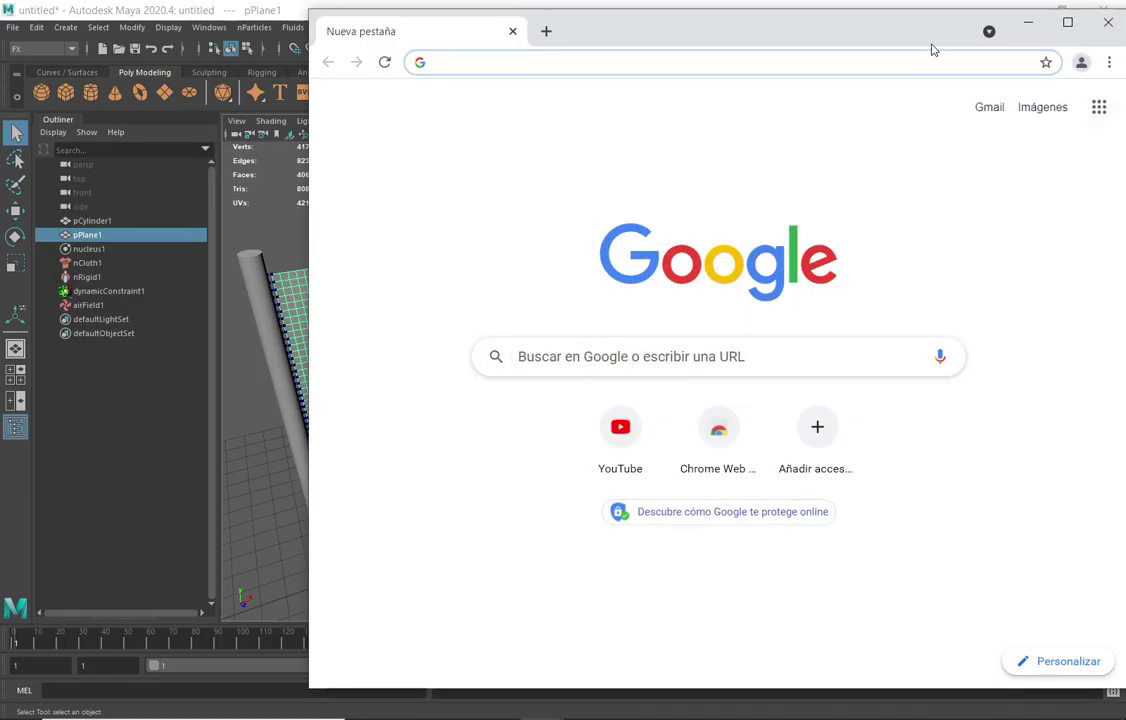
{"action": "double_click", "coordinate": [935, 20]}
- Search Google for "bandera pirata" and show the image results
{"action": "left_click", "coordinate": [440, 350]}
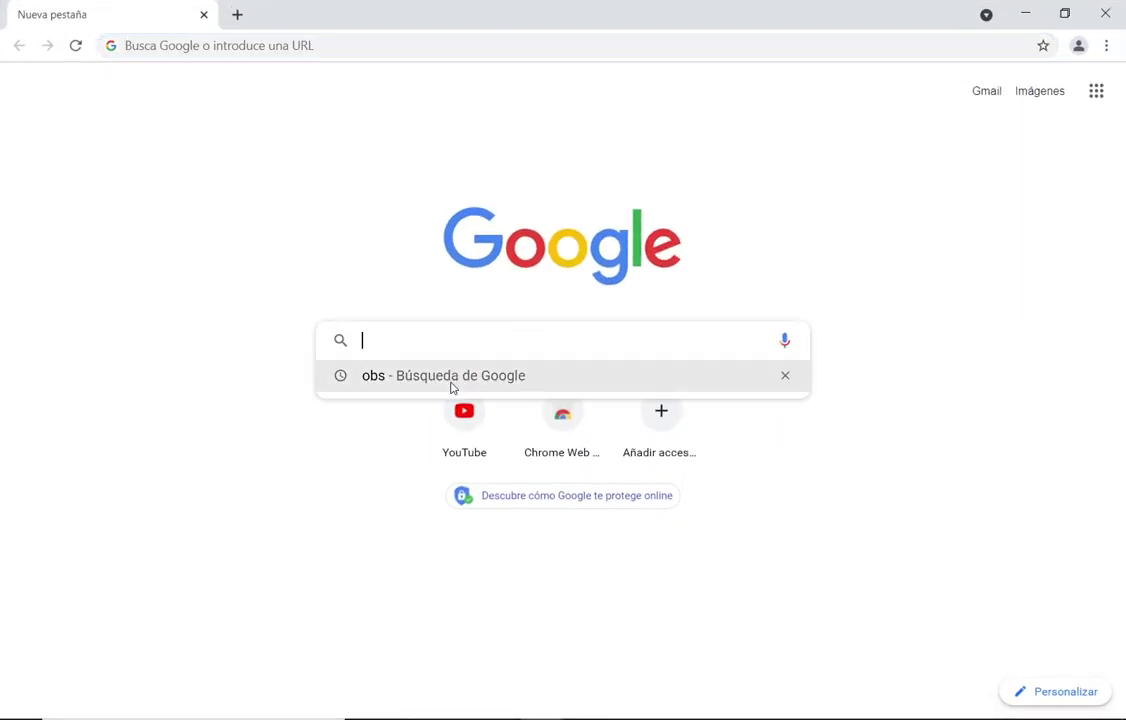
{"action": "type", "text": "b"}
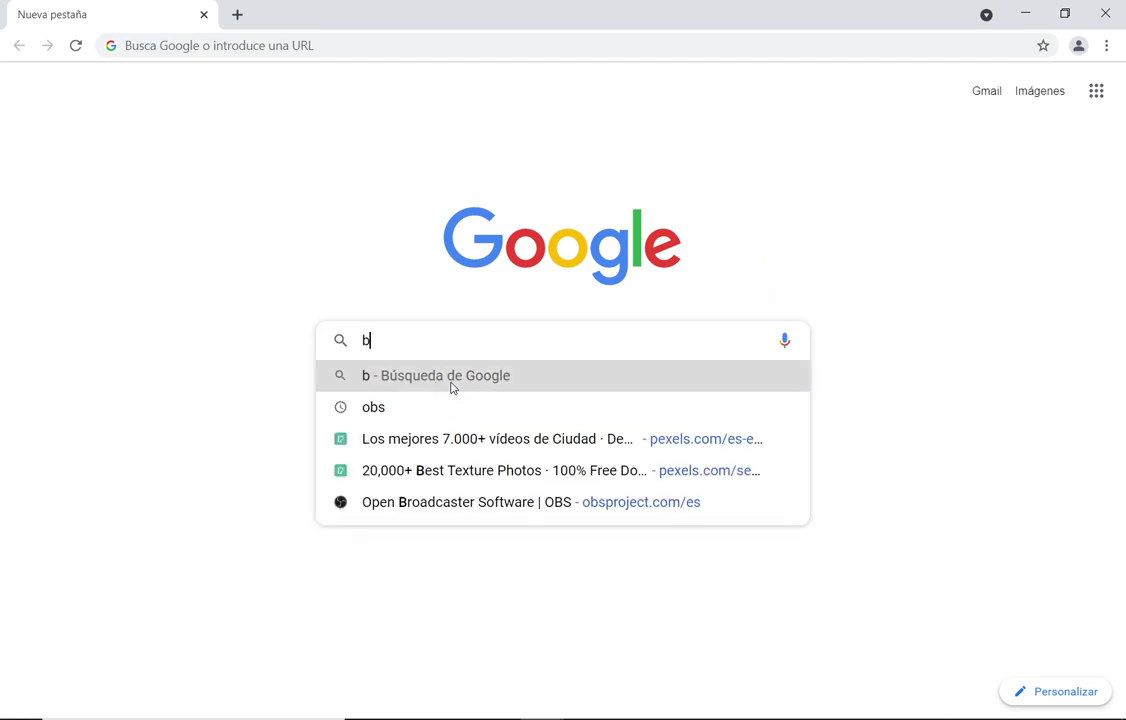
{"action": "type", "text": "andera pi"}
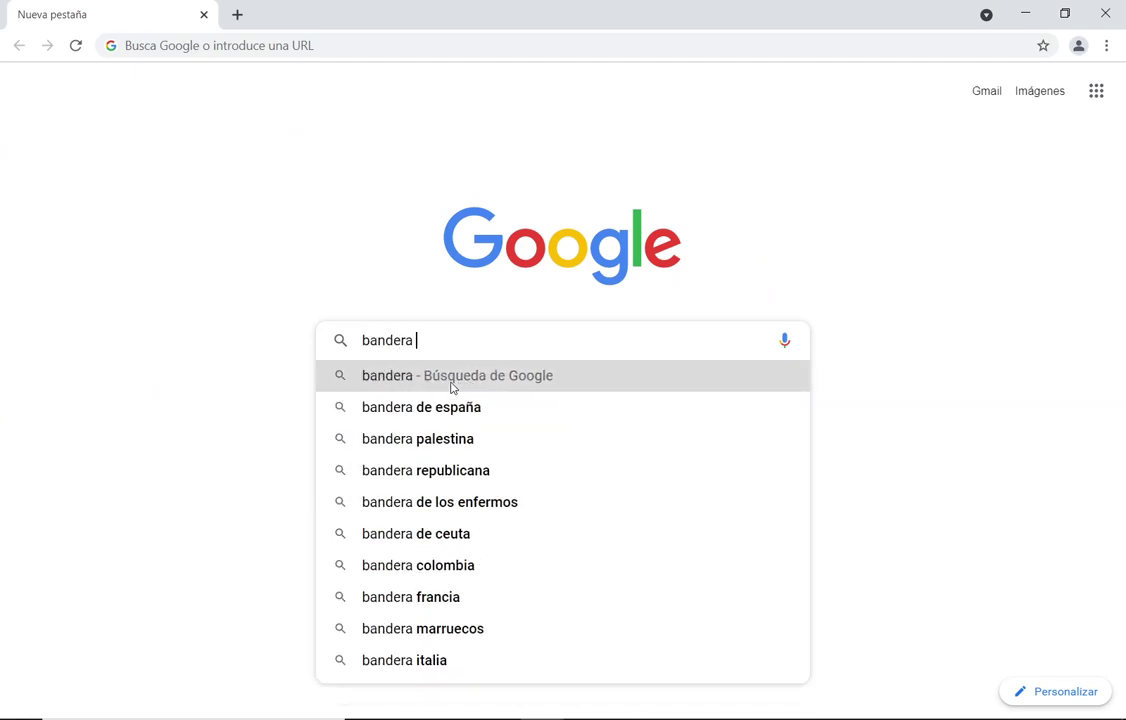
{"action": "type", "text": "ta"}
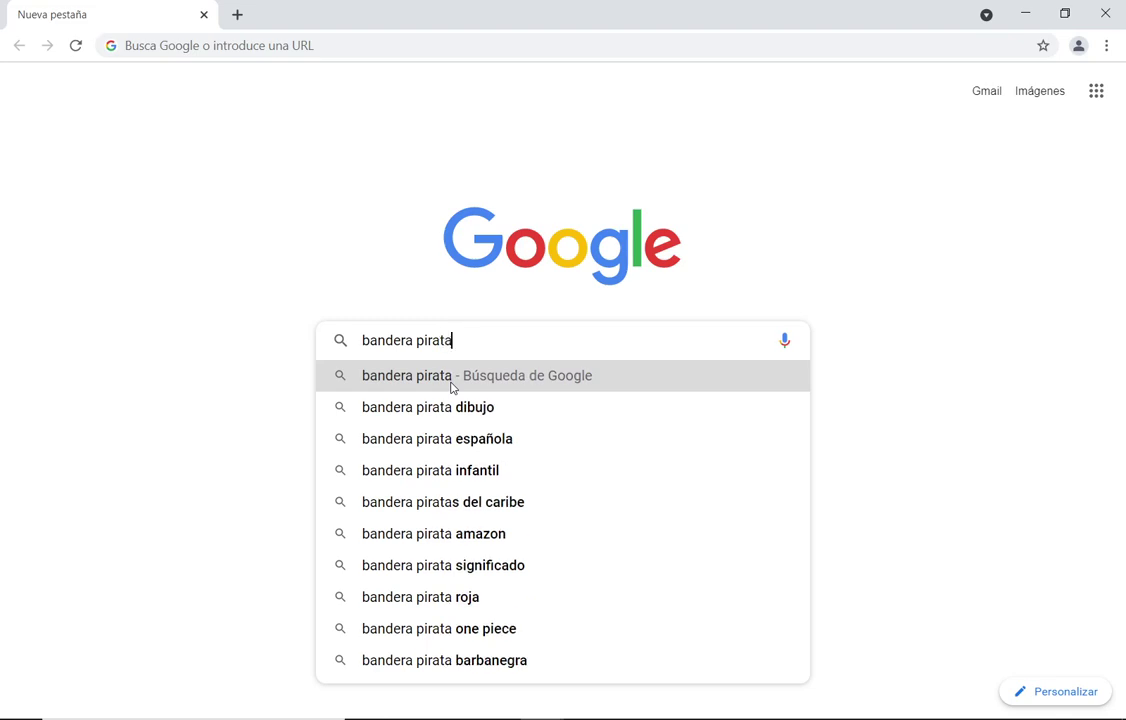
{"action": "left_click", "coordinate": [451, 386]}
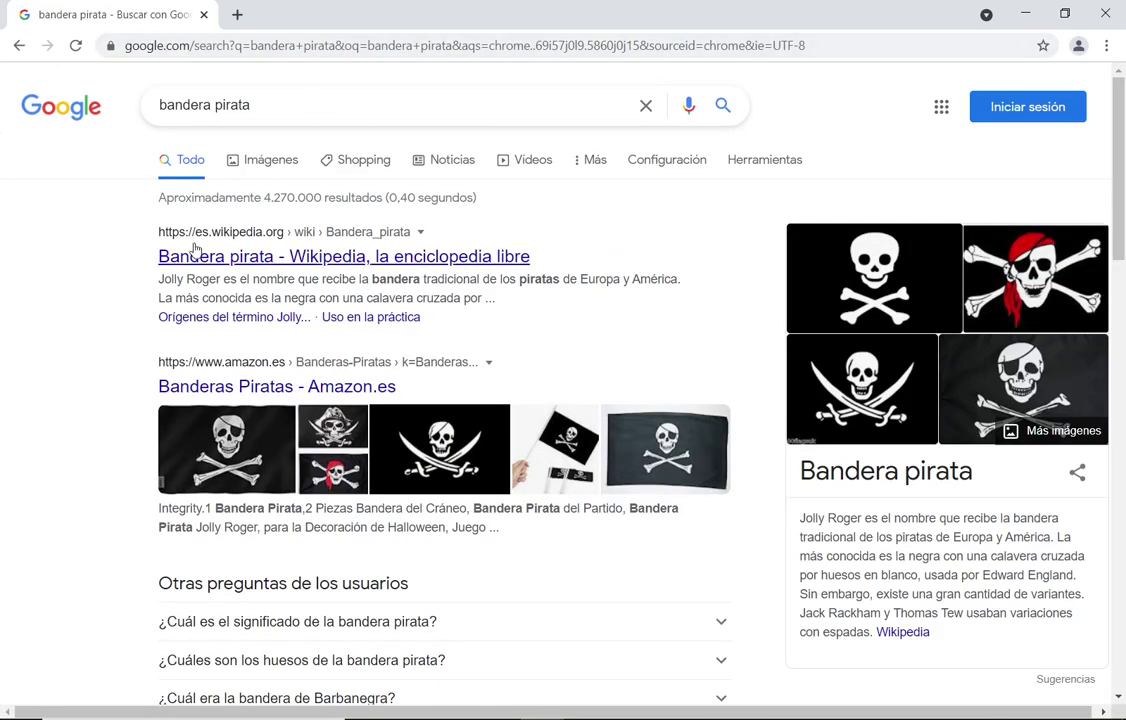
{"action": "left_click", "coordinate": [260, 161]}
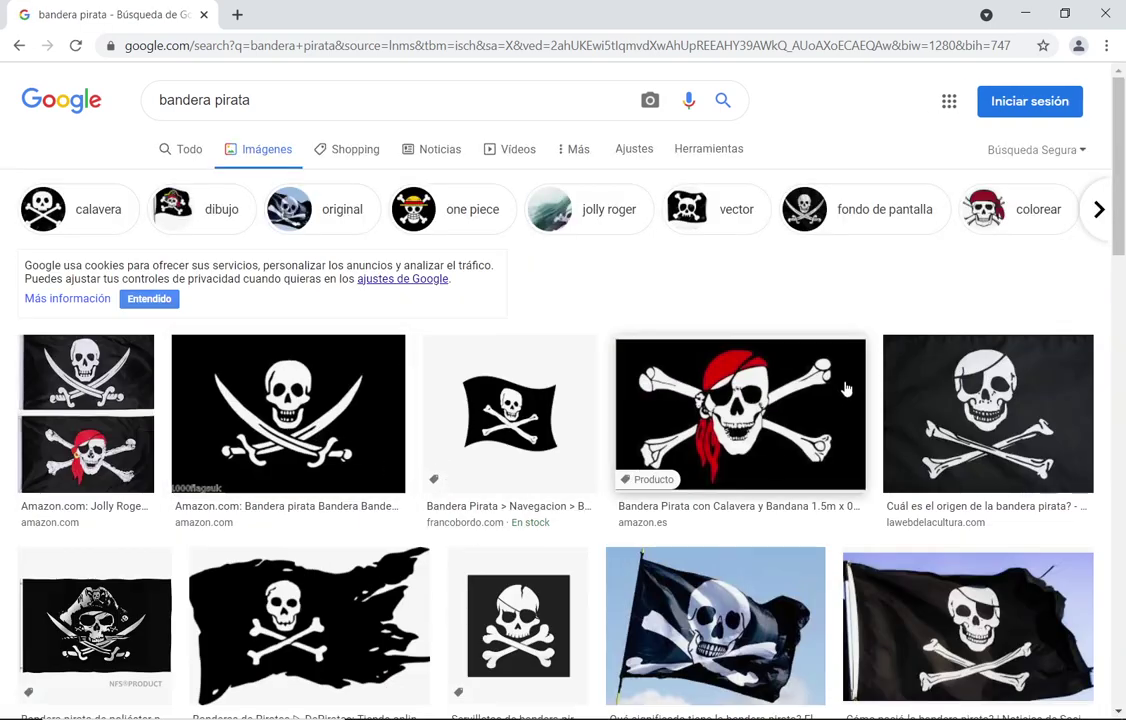
- Save the skull-with-red-bandana flag image as JPEG "bandera pirata" in Descargas and return to Maya
{"action": "left_click", "coordinate": [750, 396]}
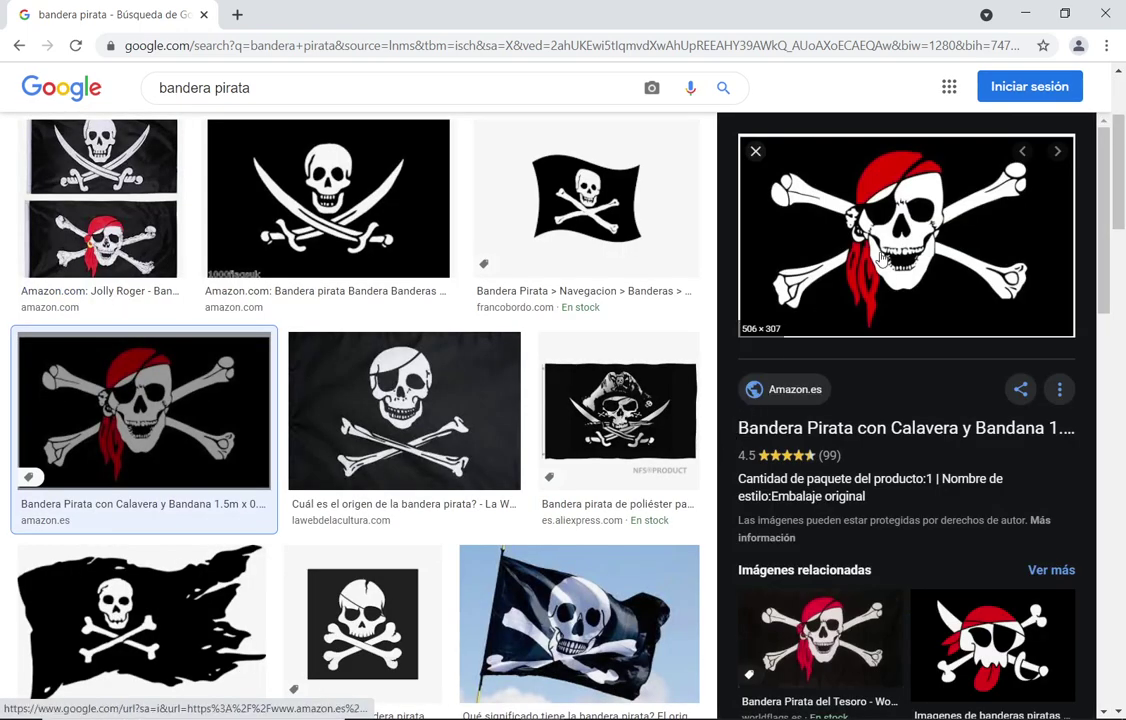
{"action": "right_click", "coordinate": [776, 227]}
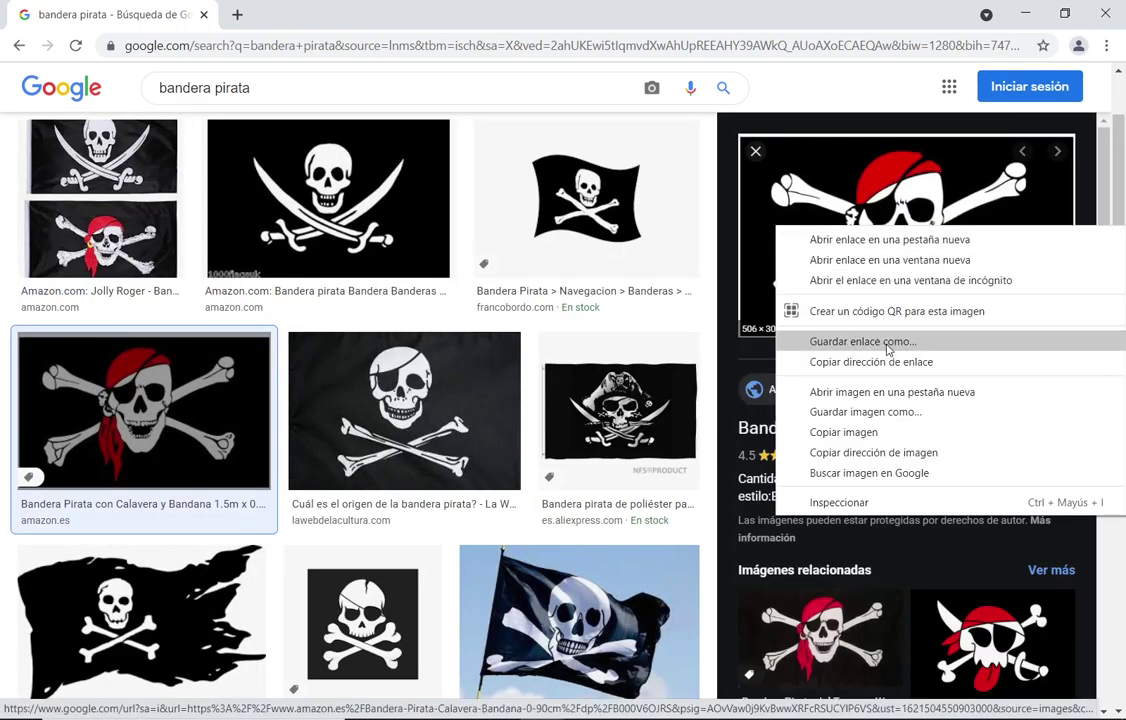
{"action": "left_click", "coordinate": [898, 419]}
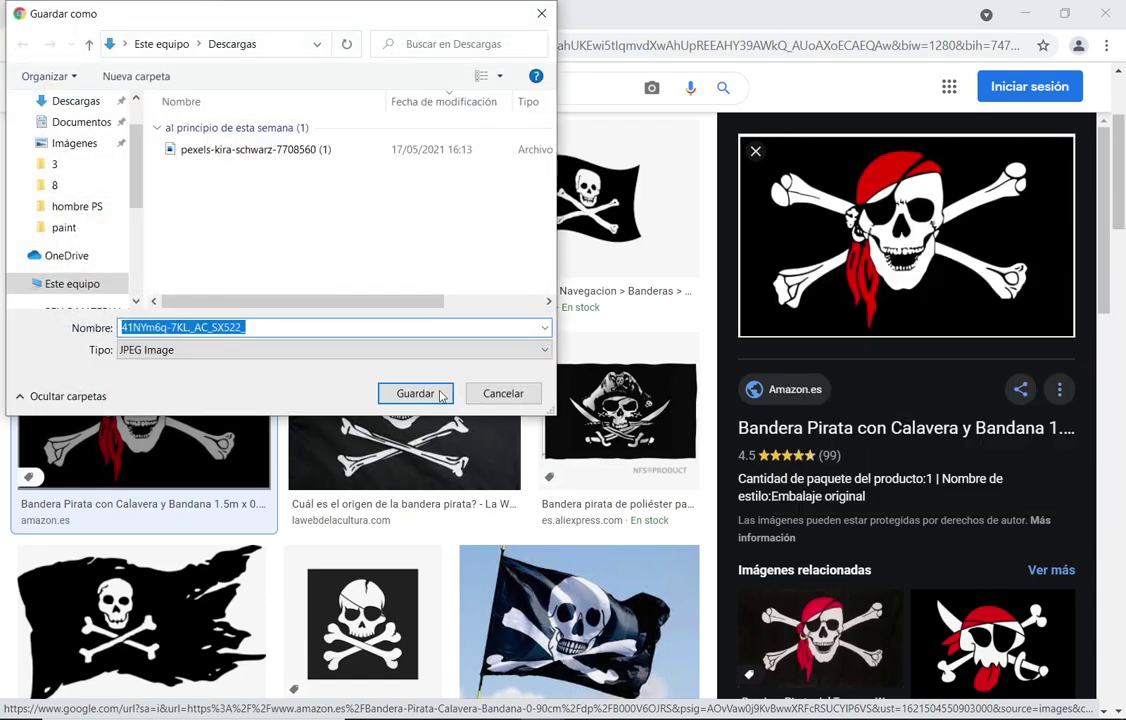
{"action": "left_click_drag", "start_coordinate": [263, 327], "coordinate": [108, 330]}
{"action": "type", "text": "bandera pirata"}
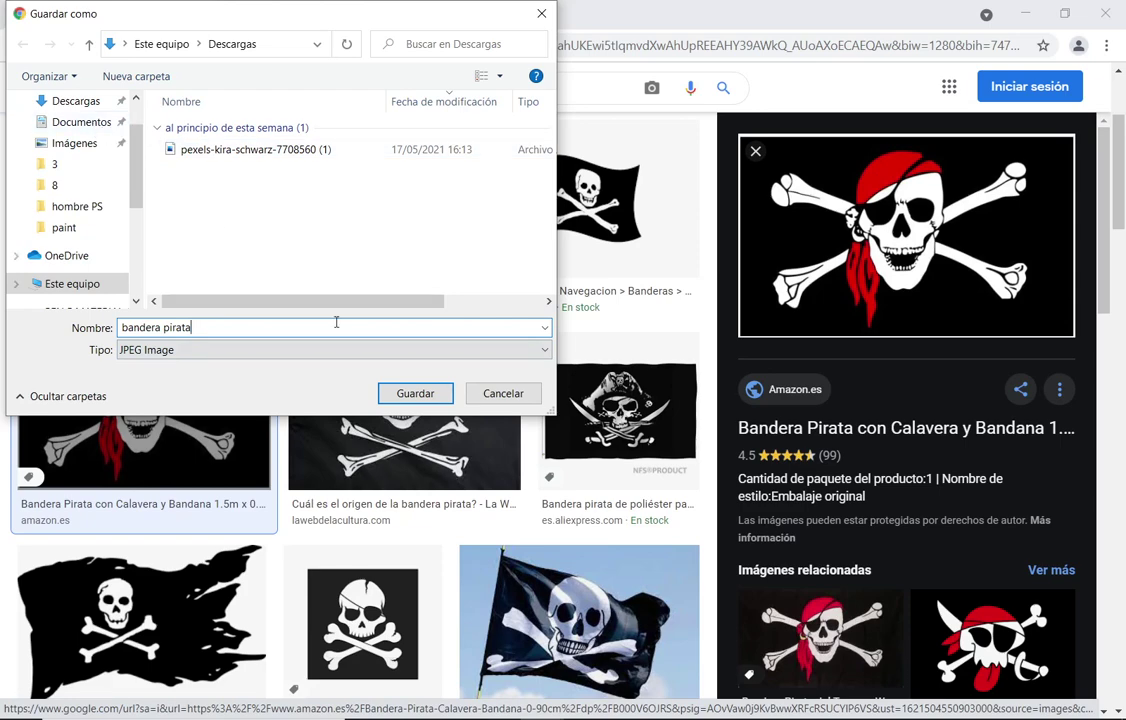
{"action": "left_click", "coordinate": [415, 393]}
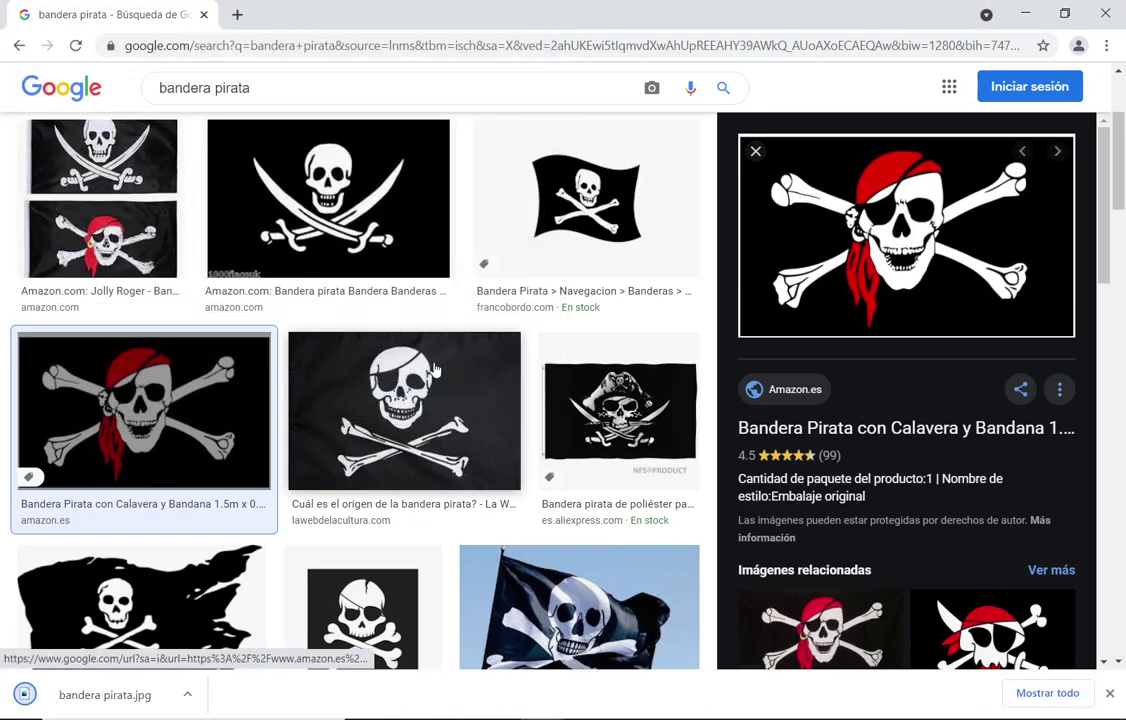
{"action": "left_click", "coordinate": [1025, 14]}
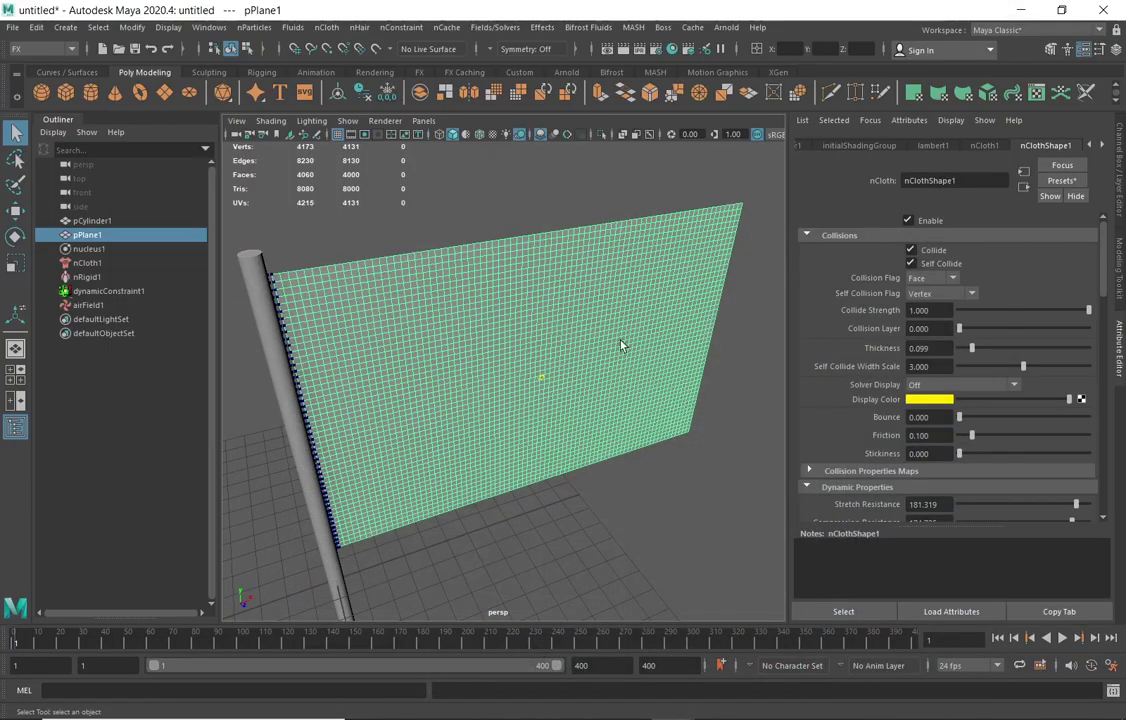
- Assign a new aiStandardSurface material to the flag plane and set its Base Weight to 1
{"action": "right_click_drag", "start_coordinate": [533, 272], "coordinate": [549, 638]}
{"action": "left_click", "coordinate": [414, 371]}
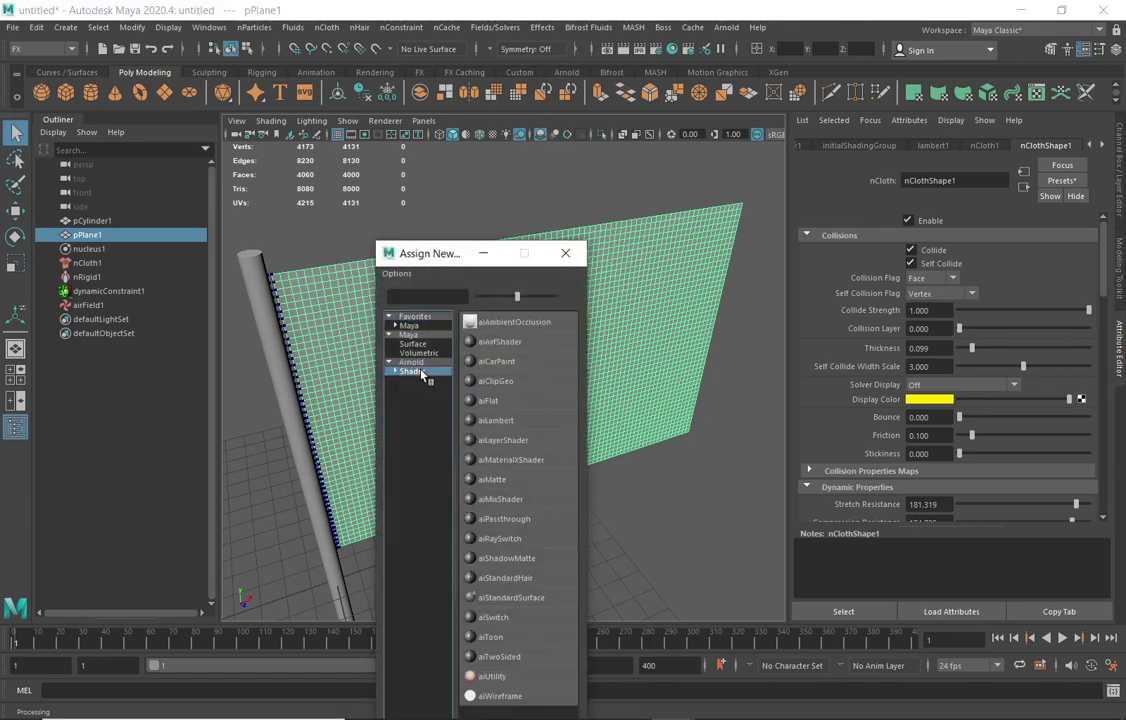
{"action": "left_click", "coordinate": [530, 601]}
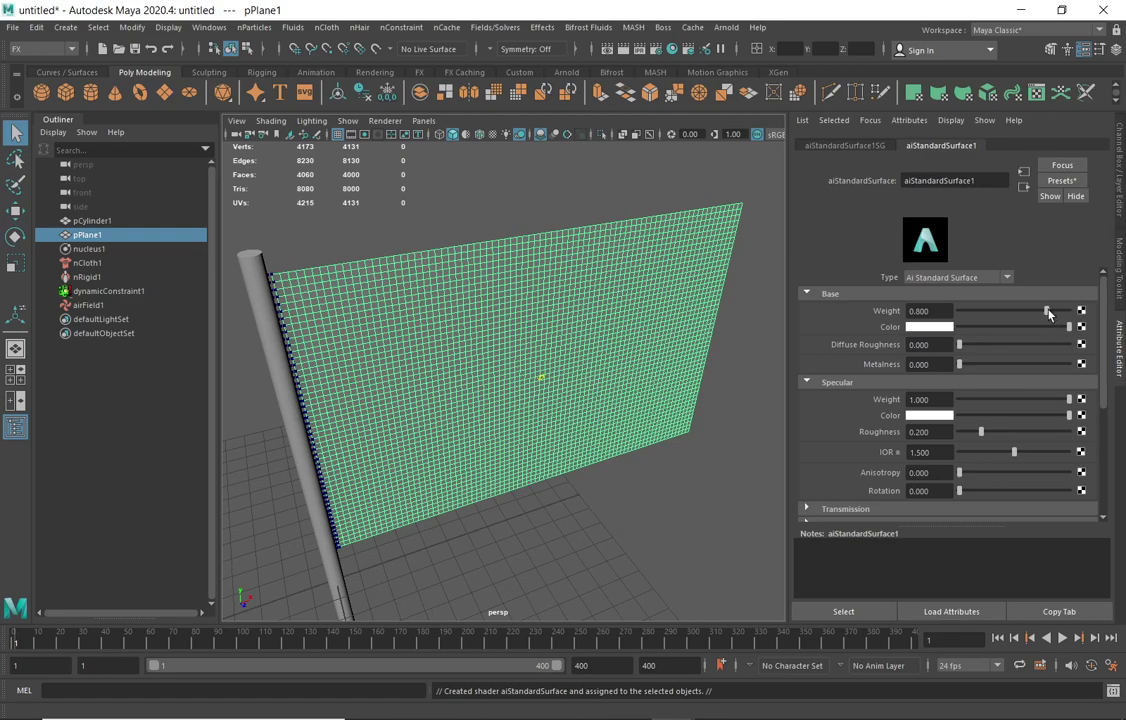
{"action": "left_click_drag", "start_coordinate": [1046, 313], "coordinate": [1070, 312]}
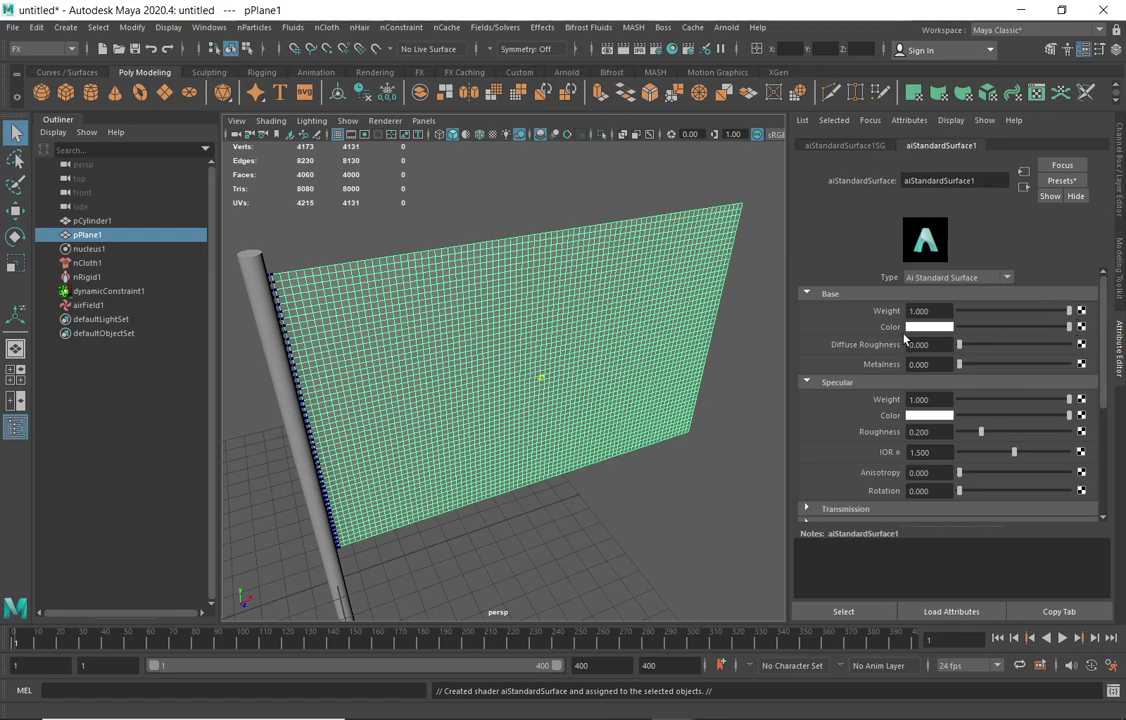
- Map a File texture using bandera pirata.jpg from Downloads to the material's Base Color and display textures in the viewport
{"action": "left_click", "coordinate": [1081, 327]}
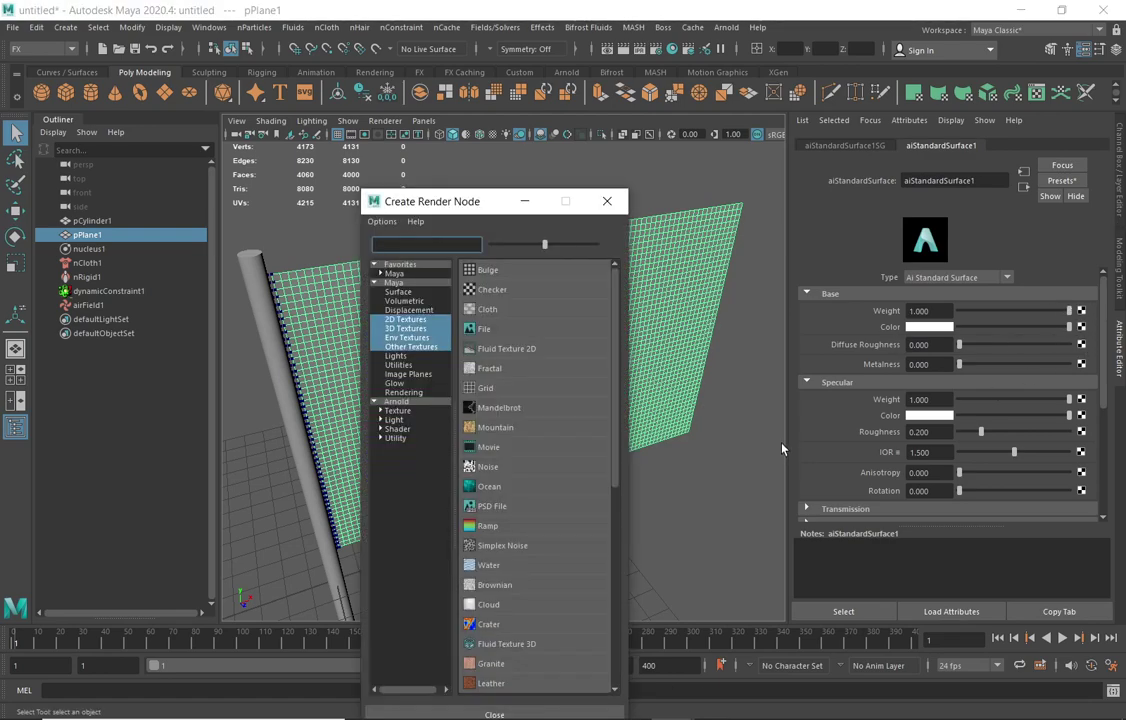
{"action": "left_click", "coordinate": [486, 328]}
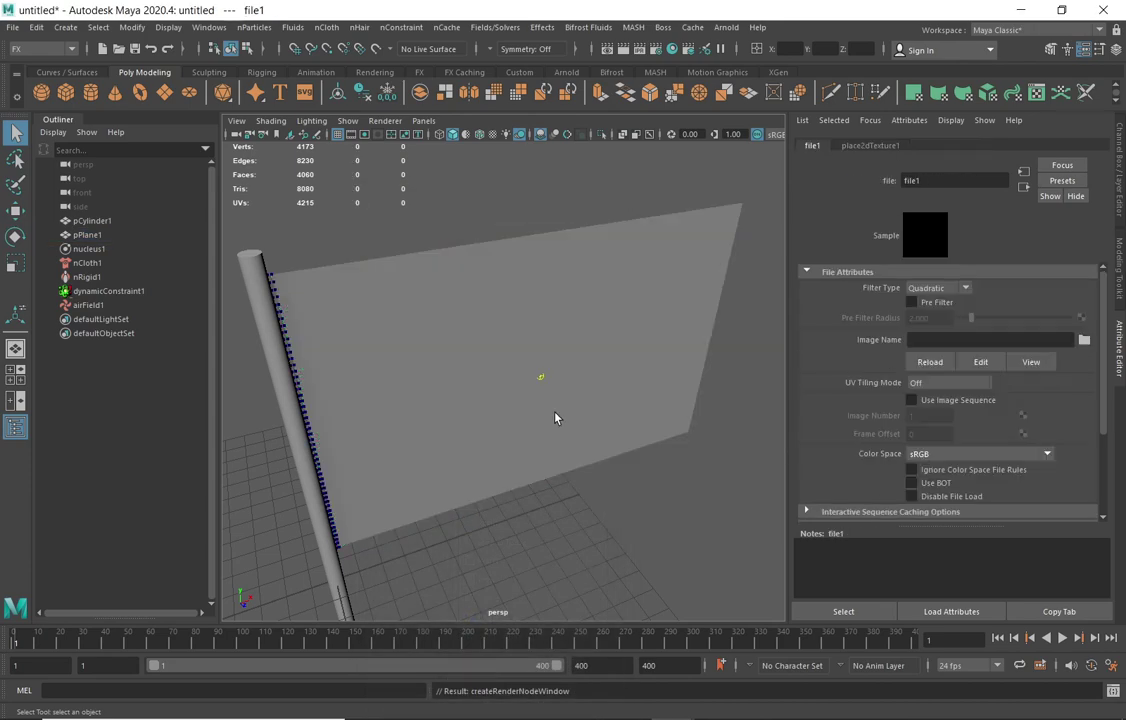
{"action": "left_click", "coordinate": [1083, 341]}
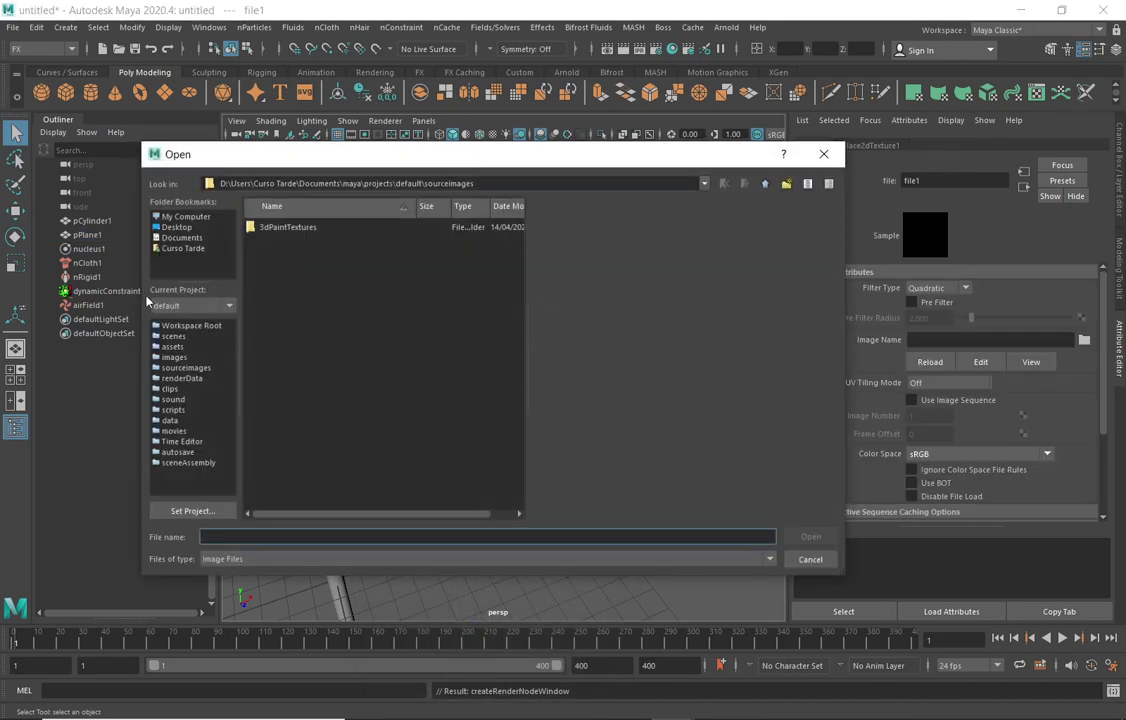
{"action": "left_click", "coordinate": [182, 238]}
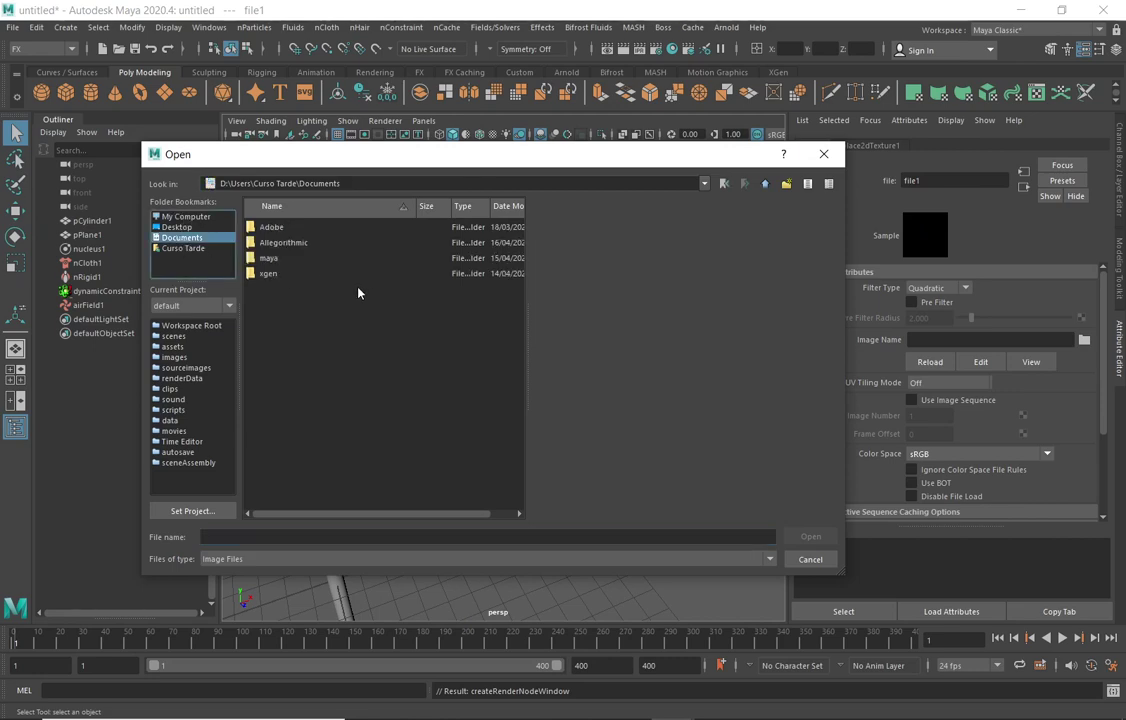
{"action": "left_click", "coordinate": [178, 228]}
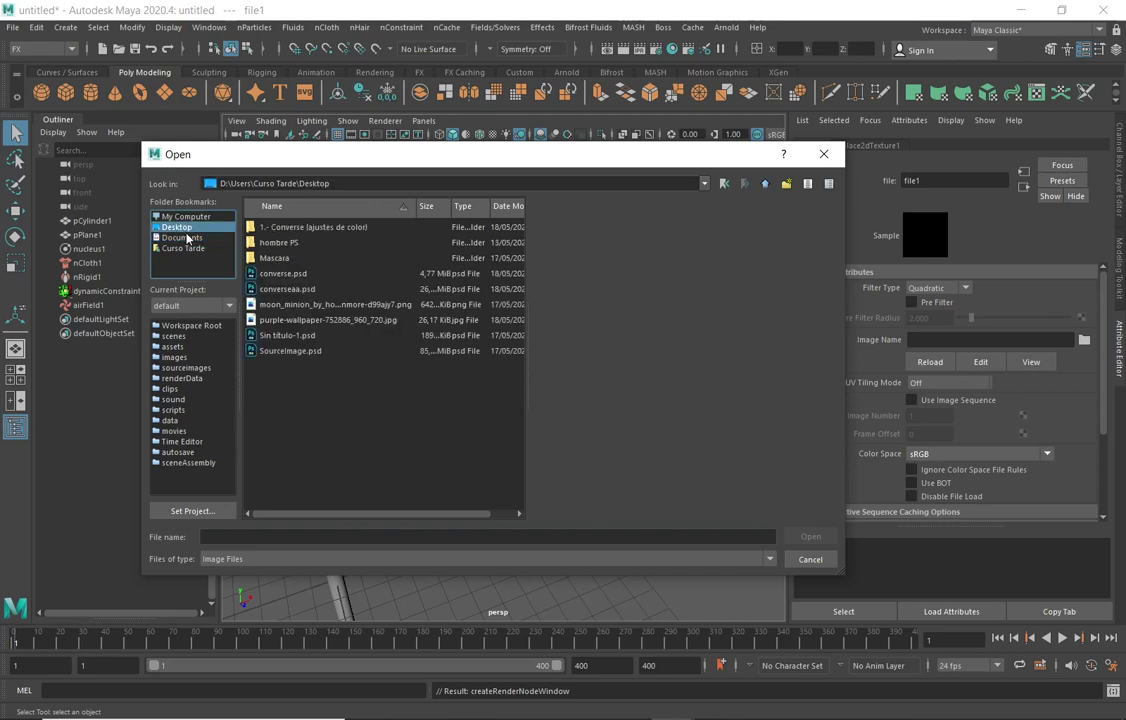
{"action": "left_click", "coordinate": [180, 249]}
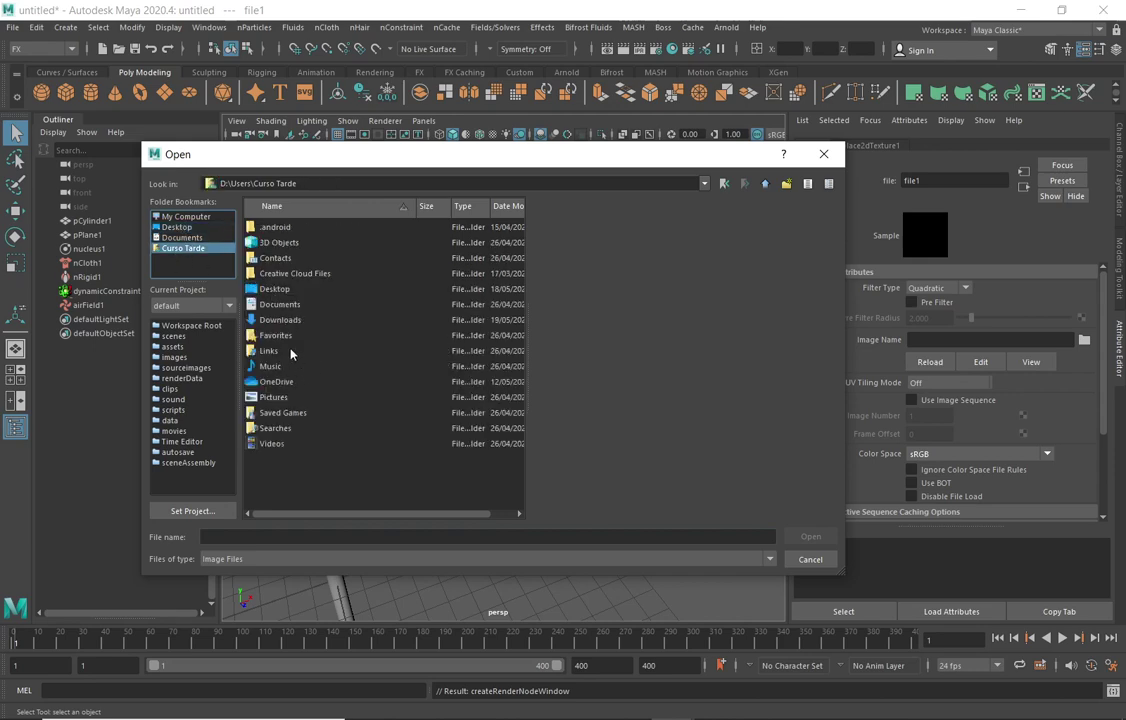
{"action": "double_click", "coordinate": [274, 320]}
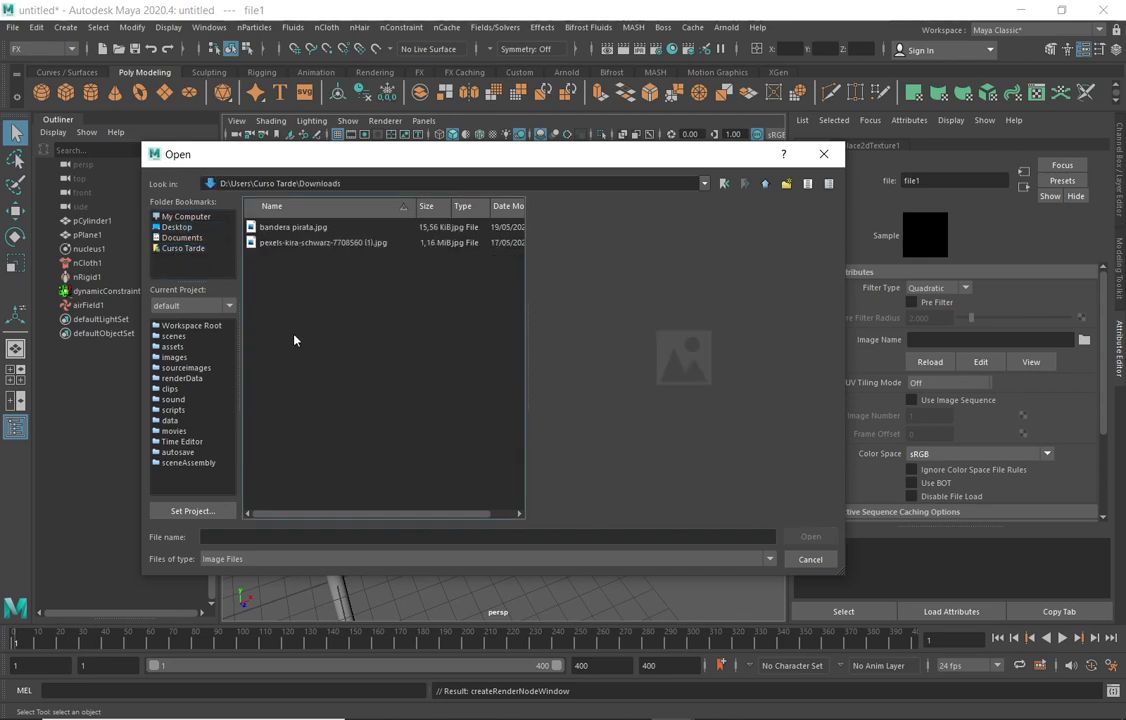
{"action": "left_click", "coordinate": [280, 227]}
{"action": "left_click", "coordinate": [808, 536]}
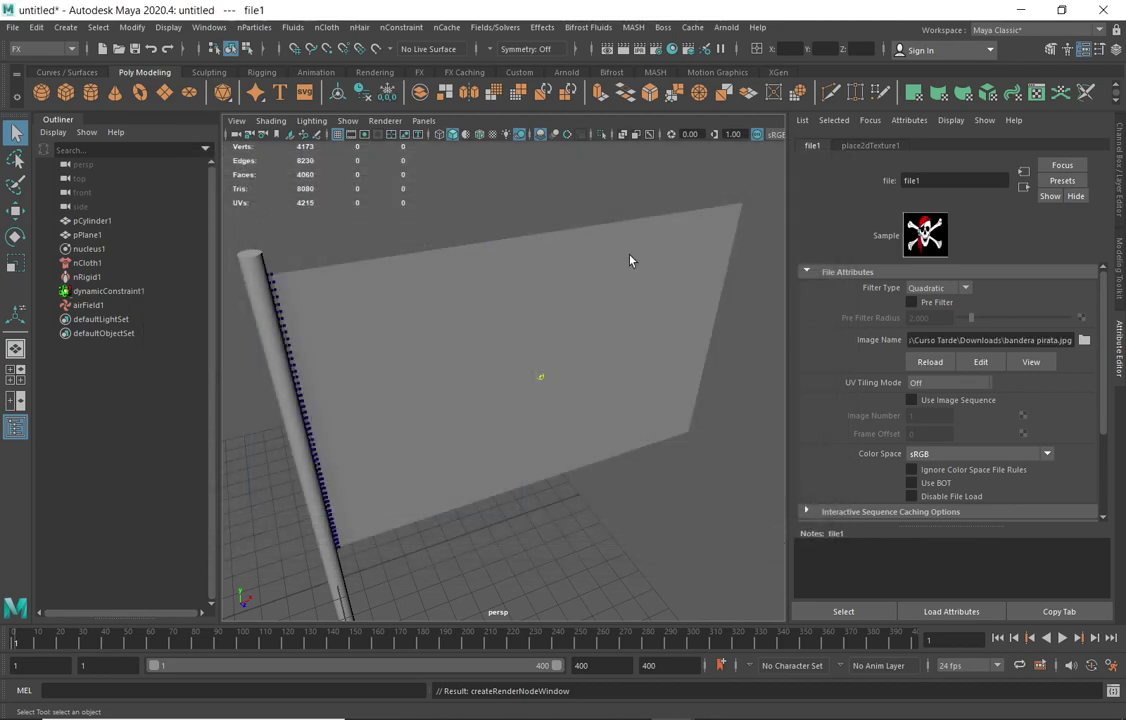
{"action": "key", "text": "6"}
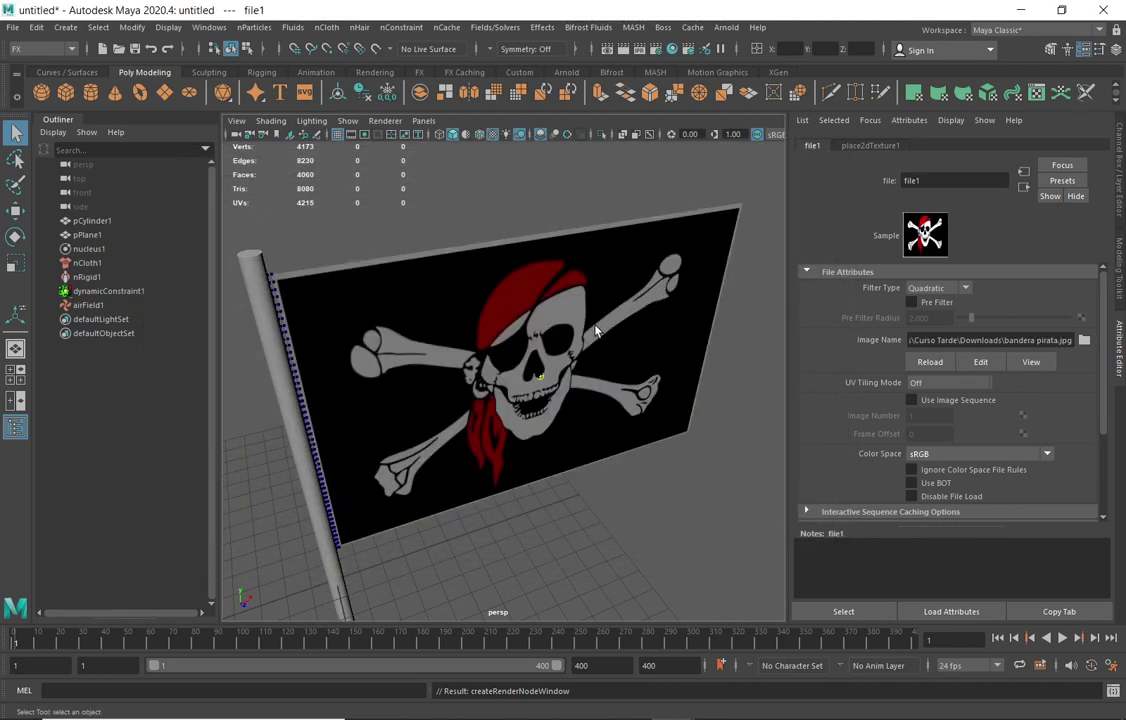
{"action": "left_click_drag", "start_coordinate": [595, 332], "coordinate": [700, 380], "text": "alt"}
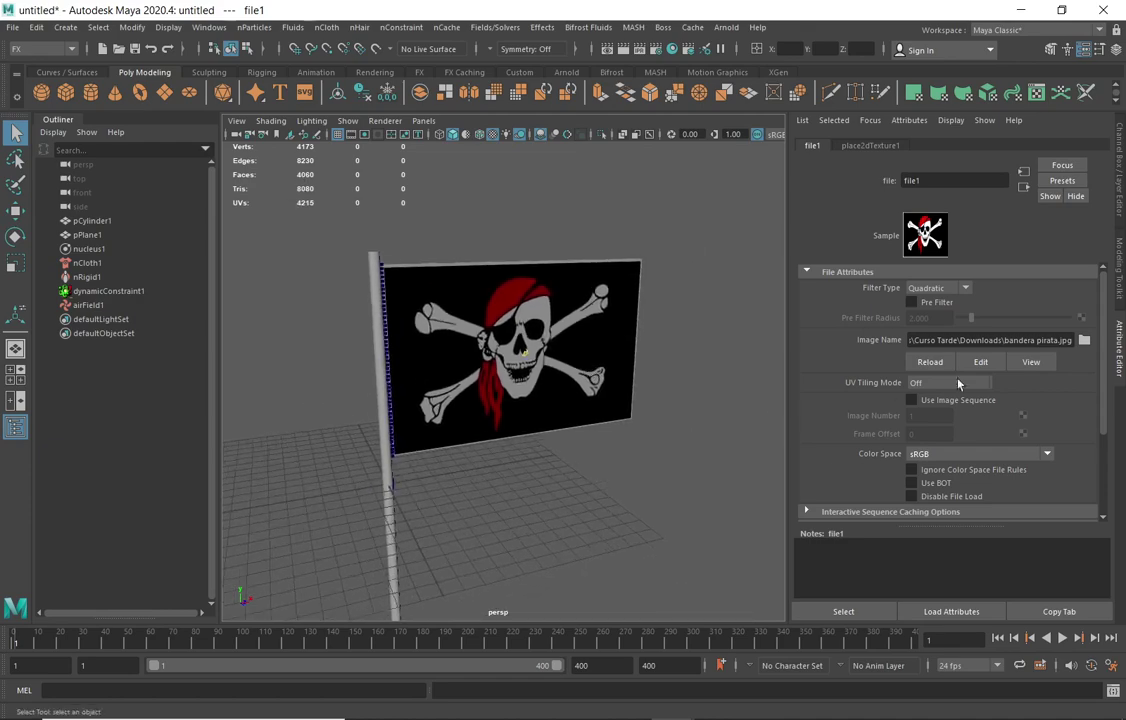
- Set the Specular Roughness of the flag's aiStandardSurface material to about 0.286
{"action": "left_click", "coordinate": [545, 285]}
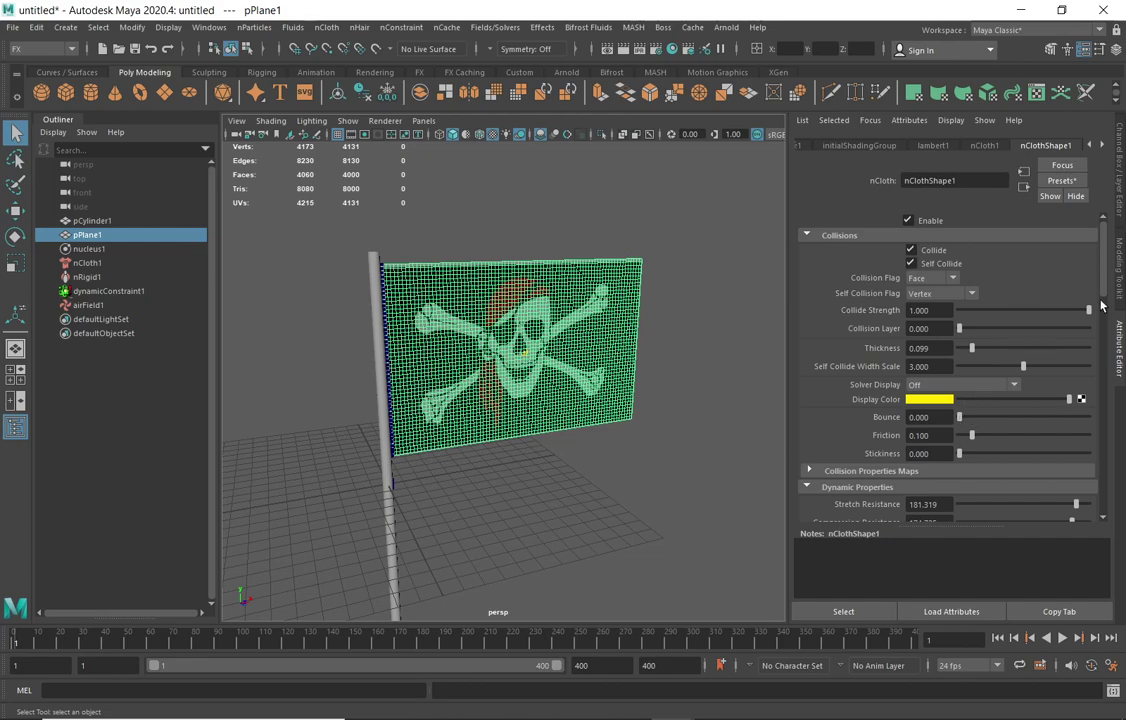
{"action": "left_click", "coordinate": [1104, 145]}
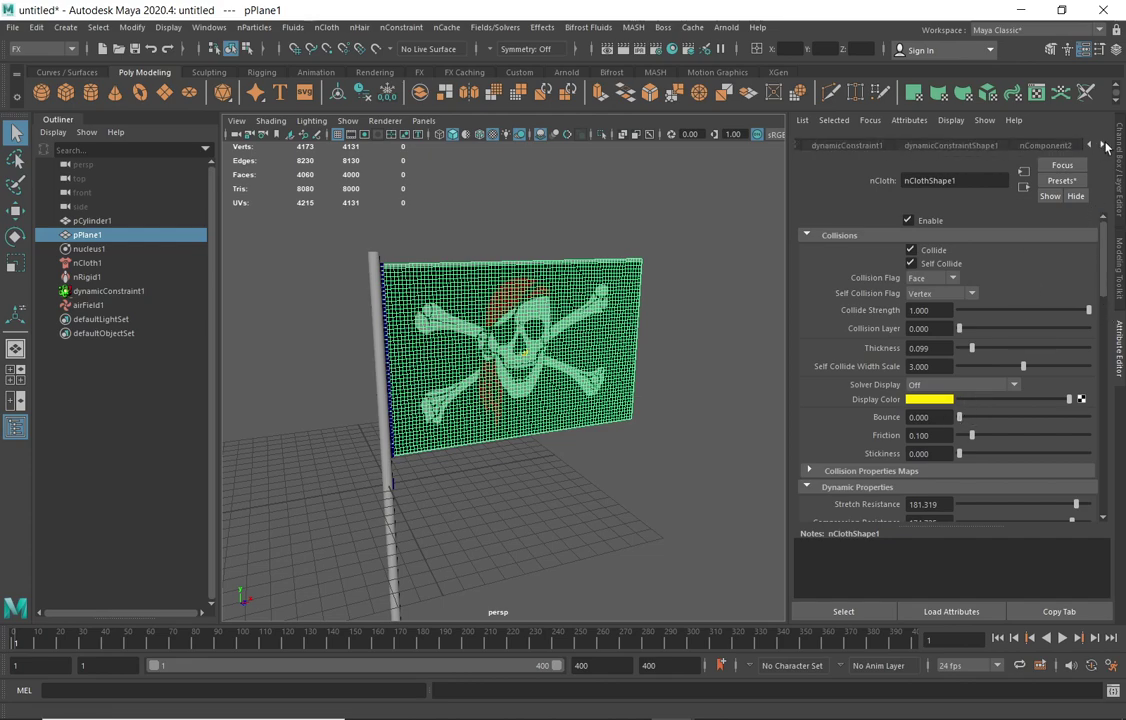
{"action": "left_click", "coordinate": [1040, 145]}
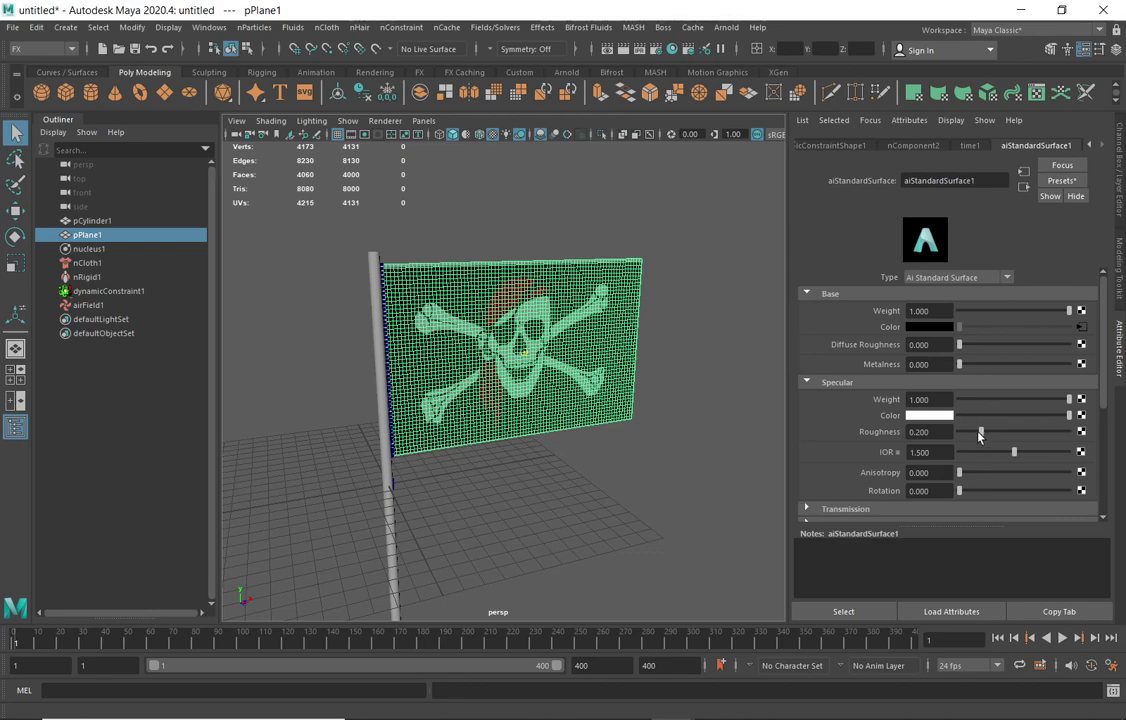
{"action": "left_click_drag", "start_coordinate": [981, 433], "coordinate": [992, 433]}
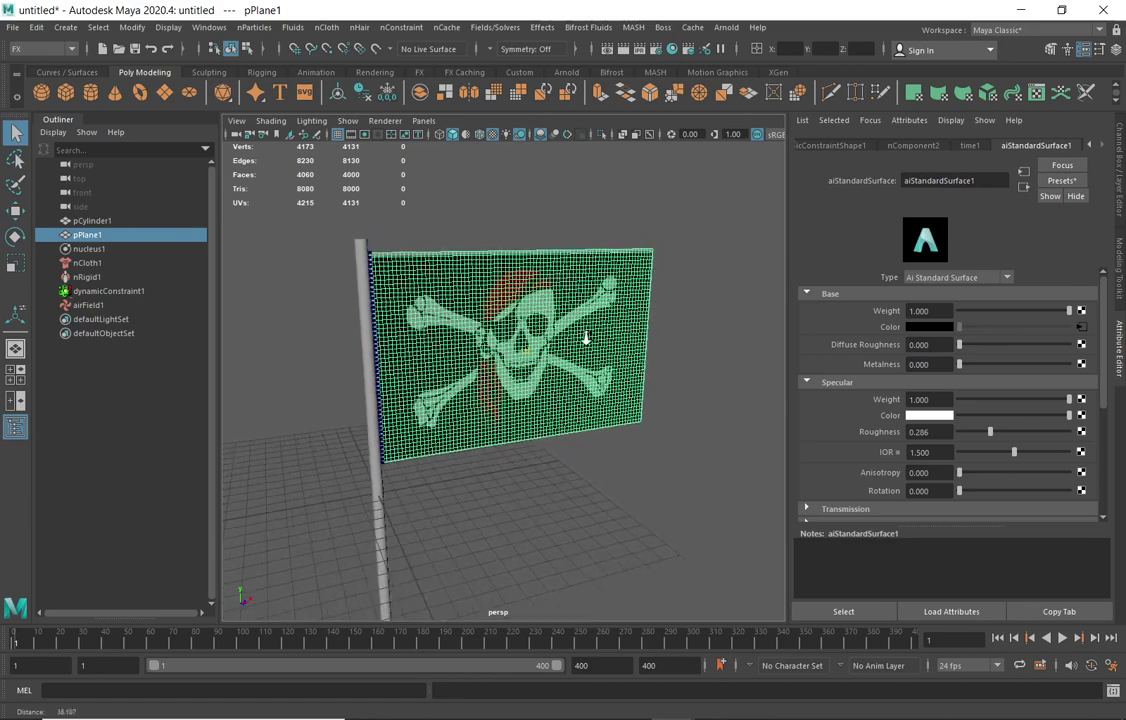
- Add an Arnold Physical Sky light to the scene and orbit to a front view of the flag
{"action": "left_click", "coordinate": [726, 28]}
{"action": "mouse_move", "coordinate": [745, 98]}
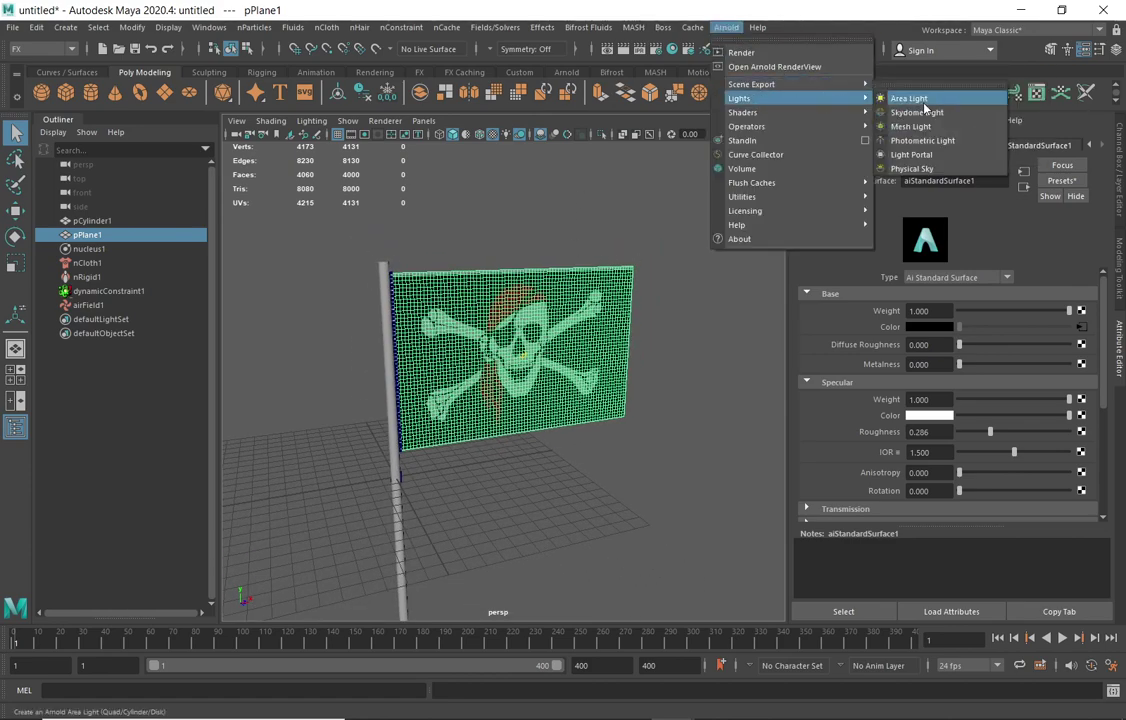
{"action": "left_click", "coordinate": [911, 168]}
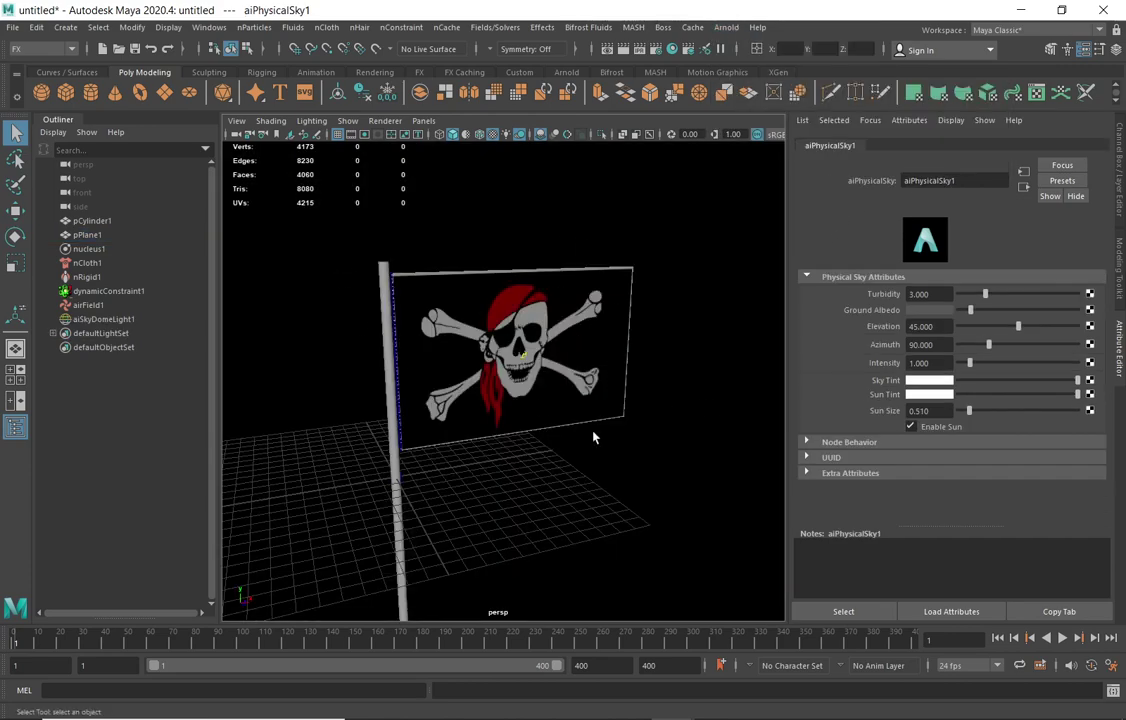
{"action": "left_click_drag", "start_coordinate": [593, 437], "coordinate": [700, 450], "text": "alt"}
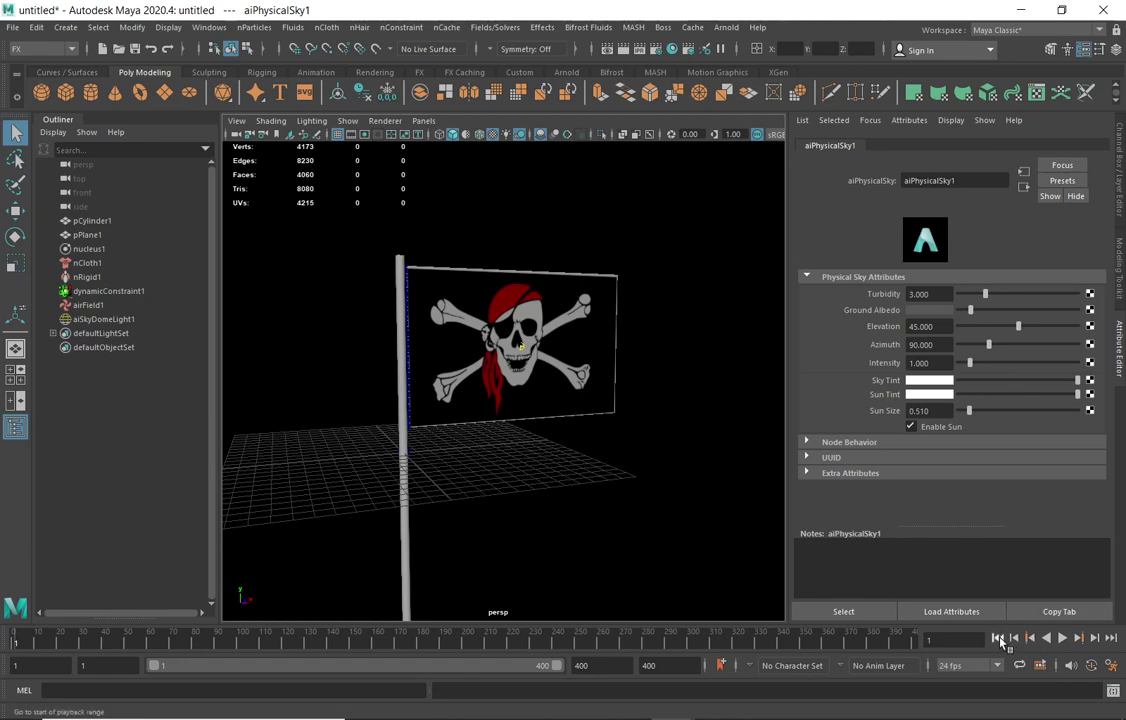
- Play the flag simulation, stop it around frame 122, and render that frame in the Arnold RenderView
{"action": "left_click", "coordinate": [1062, 637]}
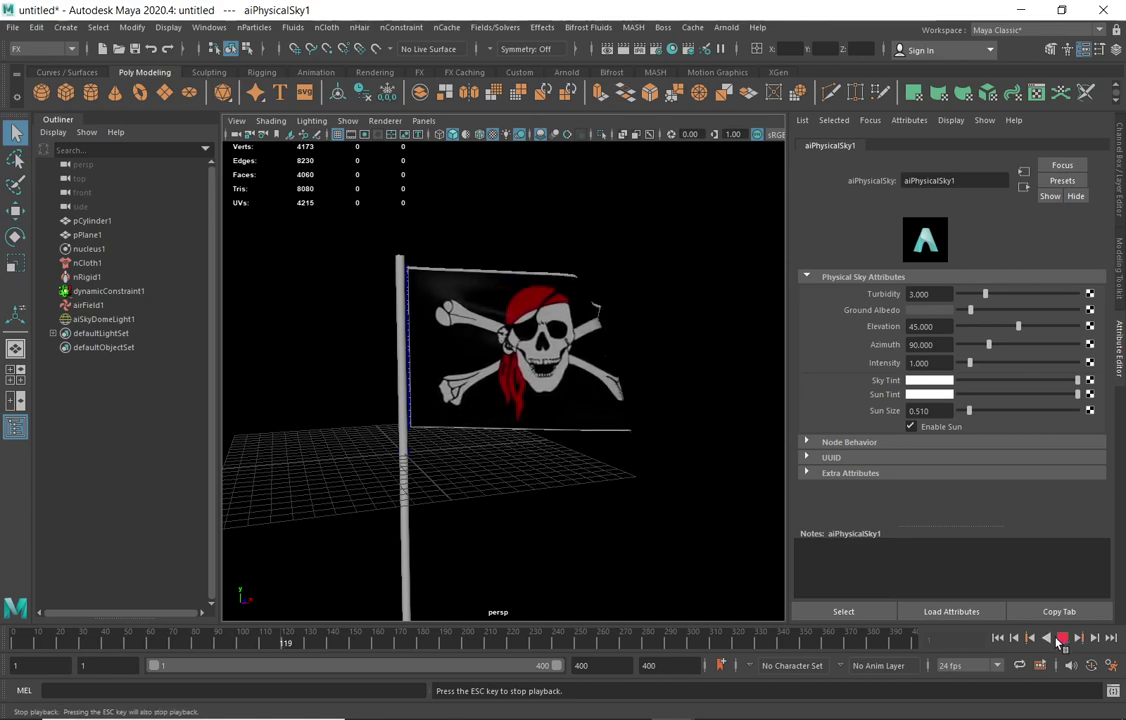
{"action": "left_click", "coordinate": [1062, 637]}
{"action": "left_click", "coordinate": [726, 27]}
{"action": "left_click", "coordinate": [752, 63]}
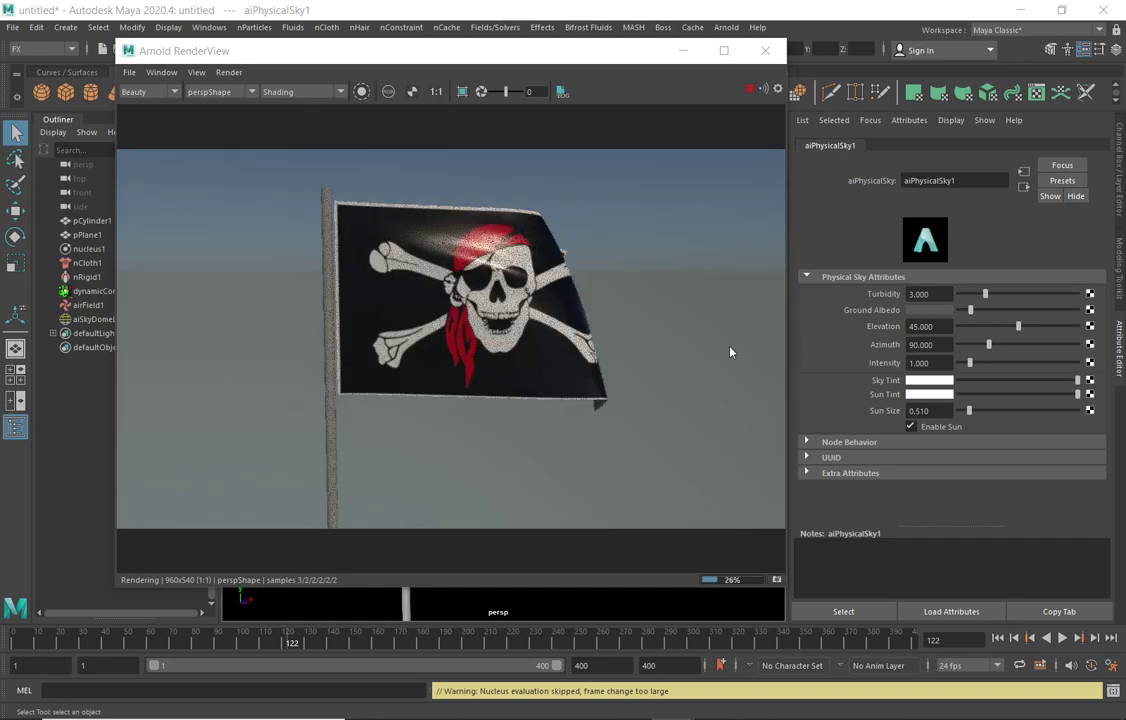
- Enable 3D Manipulation in the Arnold RenderView
{"action": "middle_click_drag", "start_coordinate": [560, 297], "coordinate": [530, 312]}
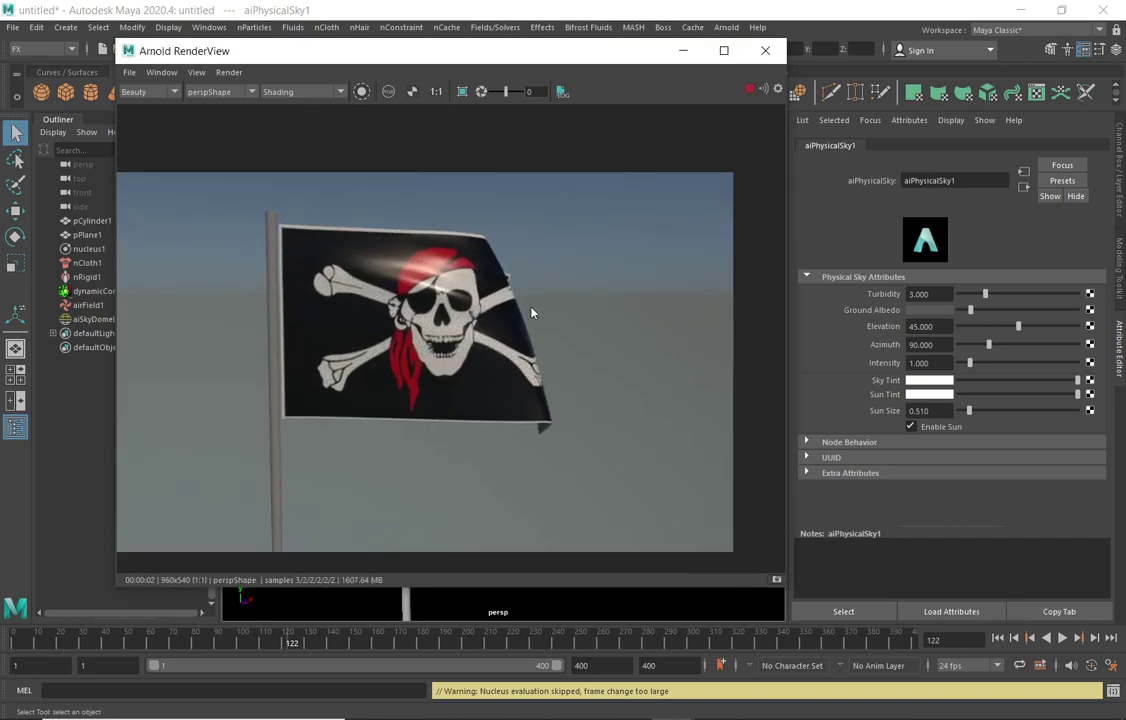
{"action": "left_click", "coordinate": [163, 73]}
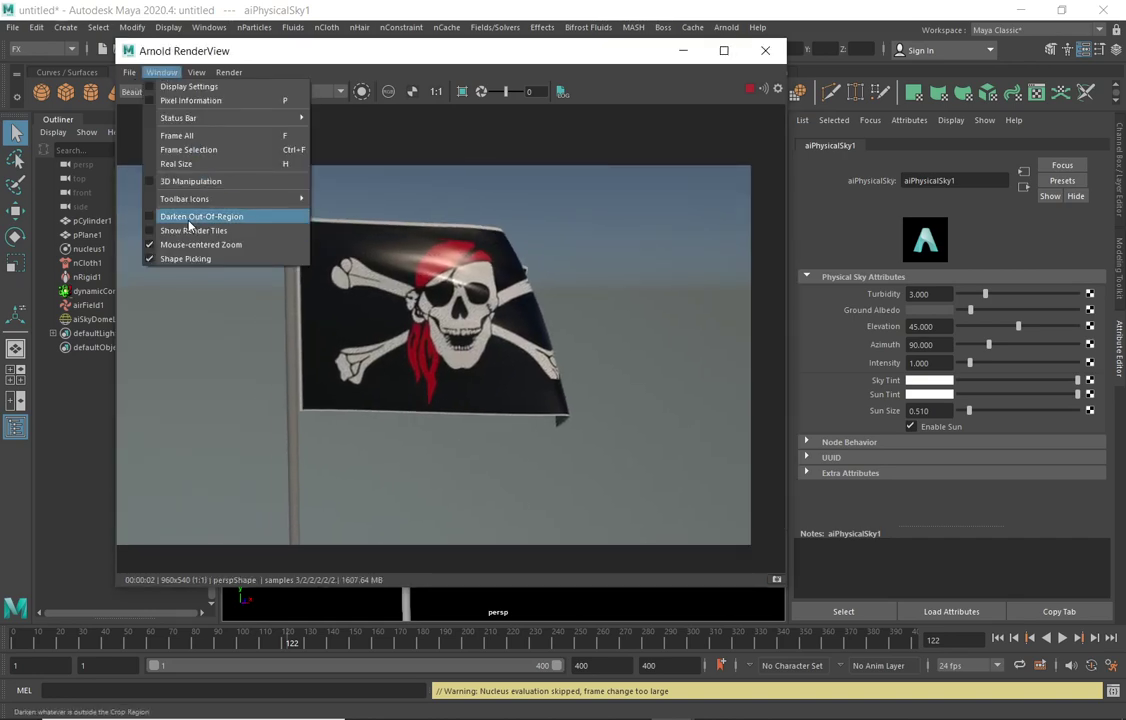
{"action": "left_click", "coordinate": [190, 181]}
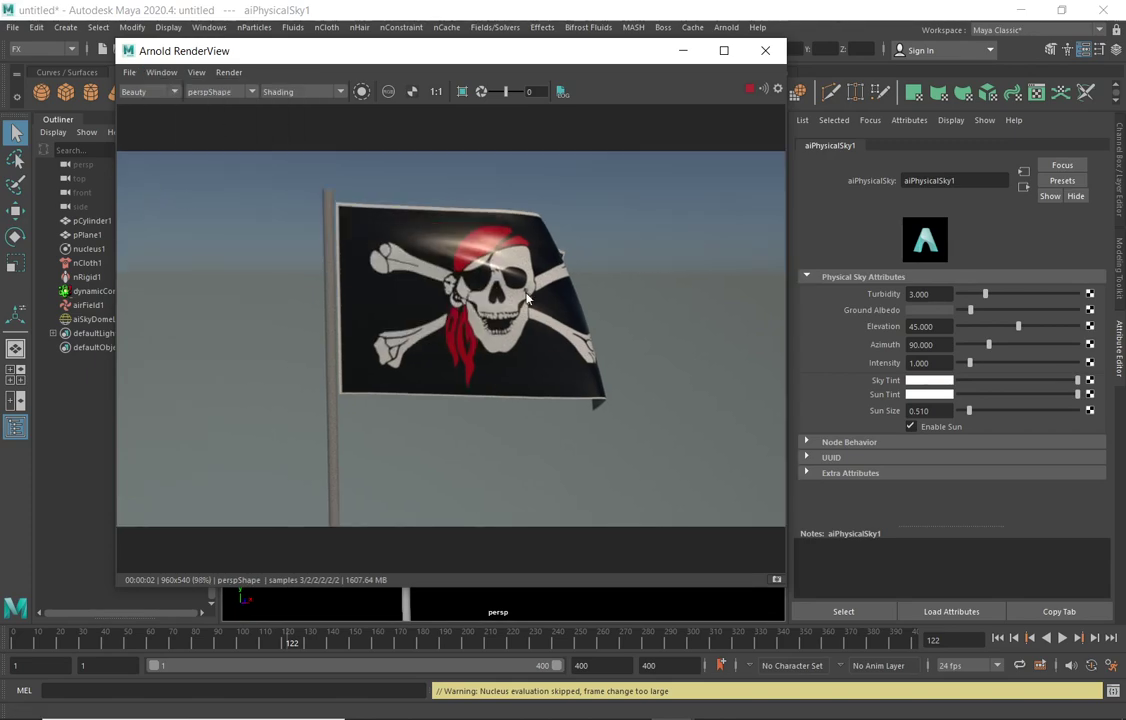
- Examine the rendered pirate flag from the front, edge-on and behind, checking the cloth folds, texture and sky lighting
{"action": "left_click_drag", "start_coordinate": [528, 297], "coordinate": [513, 320], "text": "alt"}
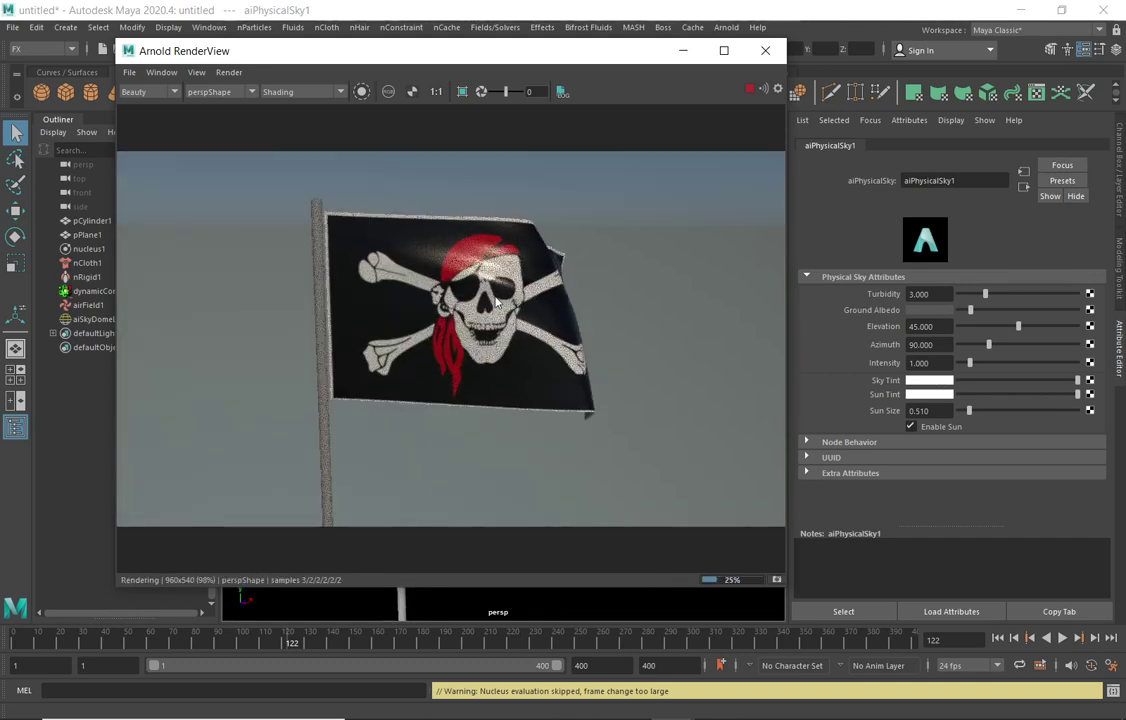
{"action": "left_click_drag", "start_coordinate": [497, 303], "coordinate": [497, 391], "text": "alt"}
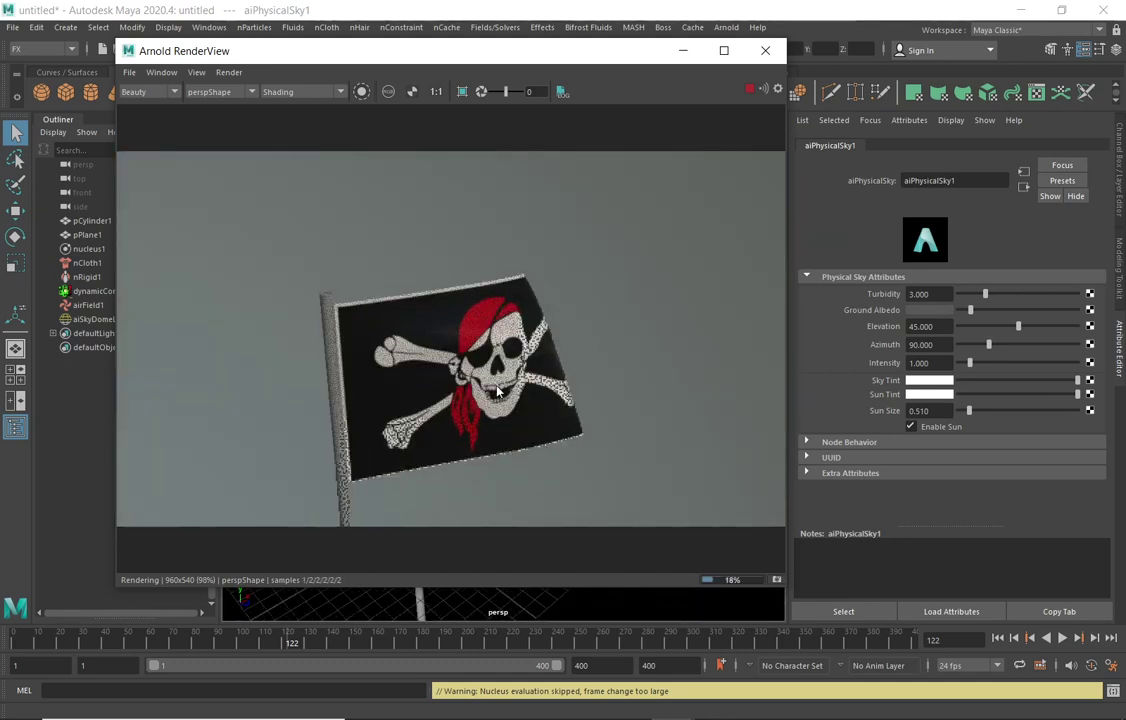
{"action": "left_click_drag", "start_coordinate": [431, 371], "coordinate": [585, 347], "text": "alt"}
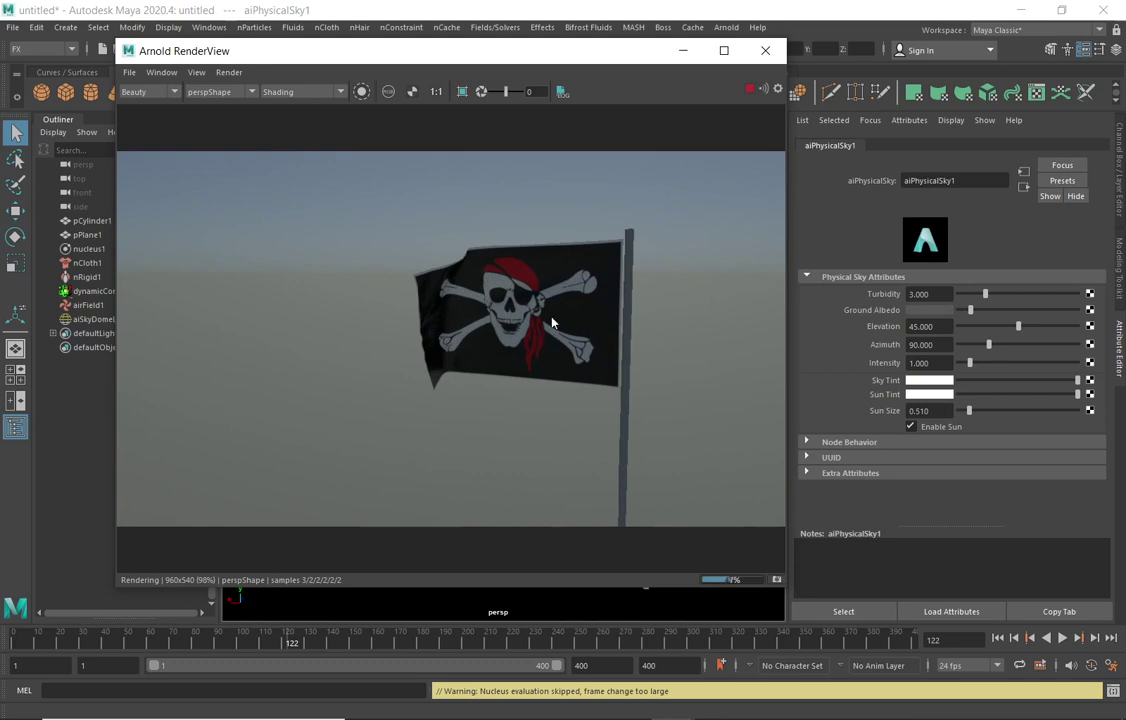
{"action": "left_click_drag", "start_coordinate": [563, 270], "coordinate": [466, 289], "text": "alt"}
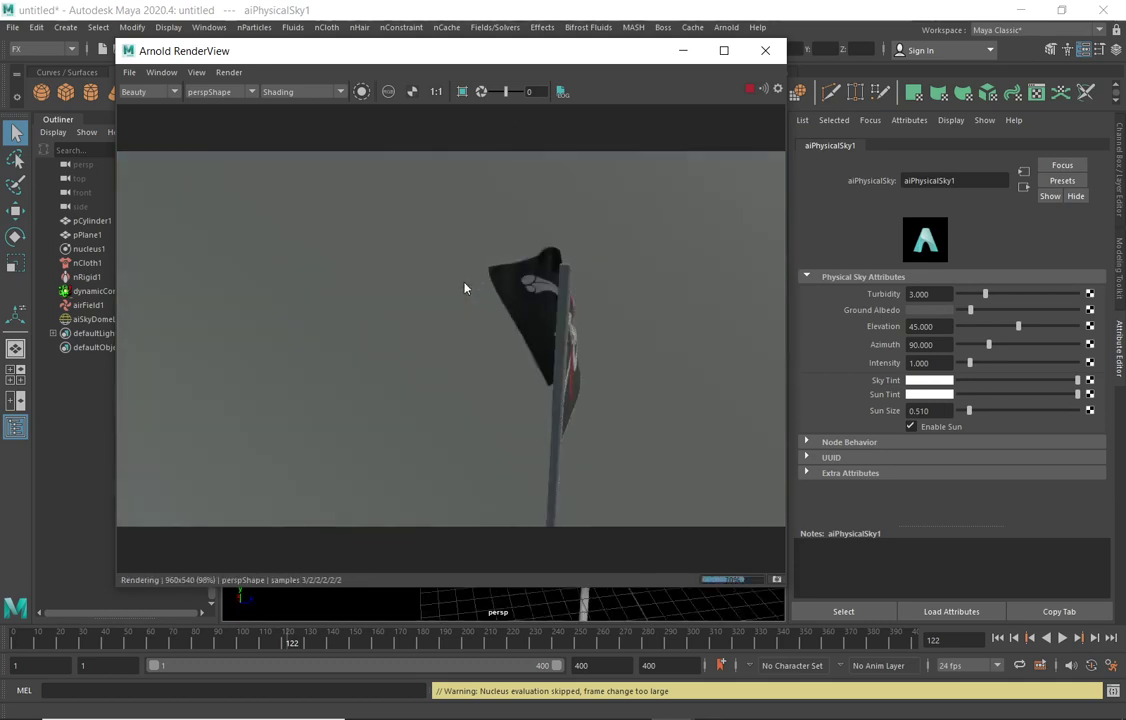
{"action": "left_click_drag", "start_coordinate": [464, 288], "coordinate": [453, 286], "text": "alt"}
{"action": "left_click_drag", "start_coordinate": [588, 321], "coordinate": [527, 302], "text": "alt"}
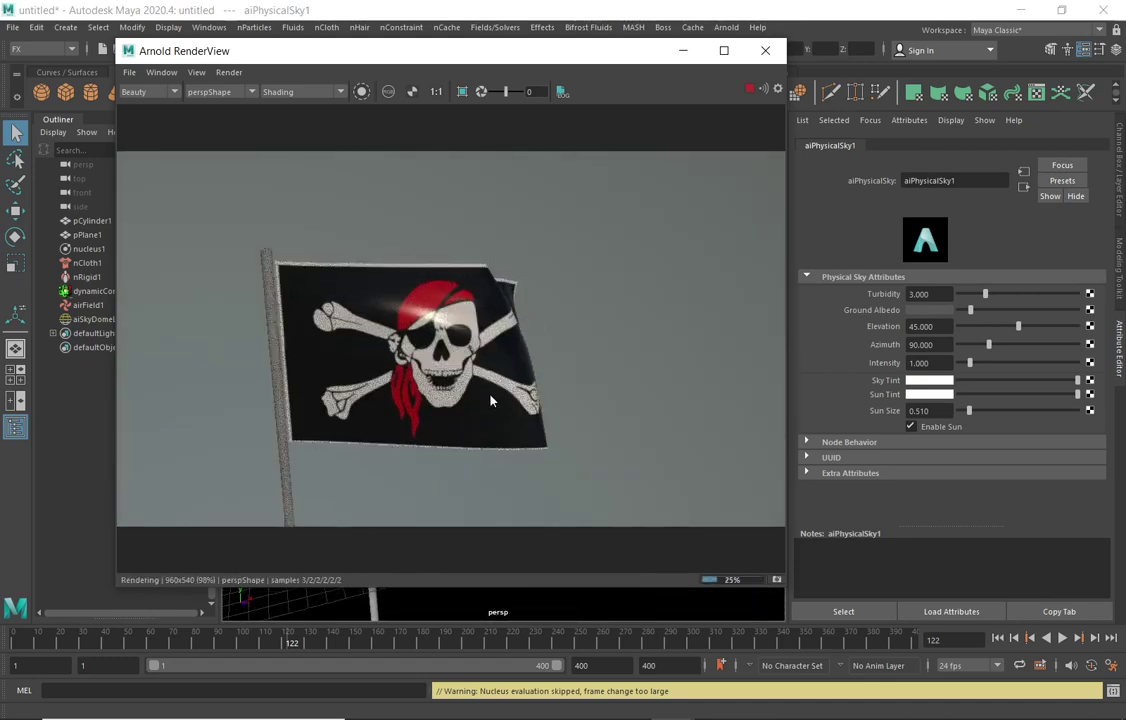
{"action": "left_click_drag", "start_coordinate": [470, 349], "coordinate": [450, 345], "text": "alt"}
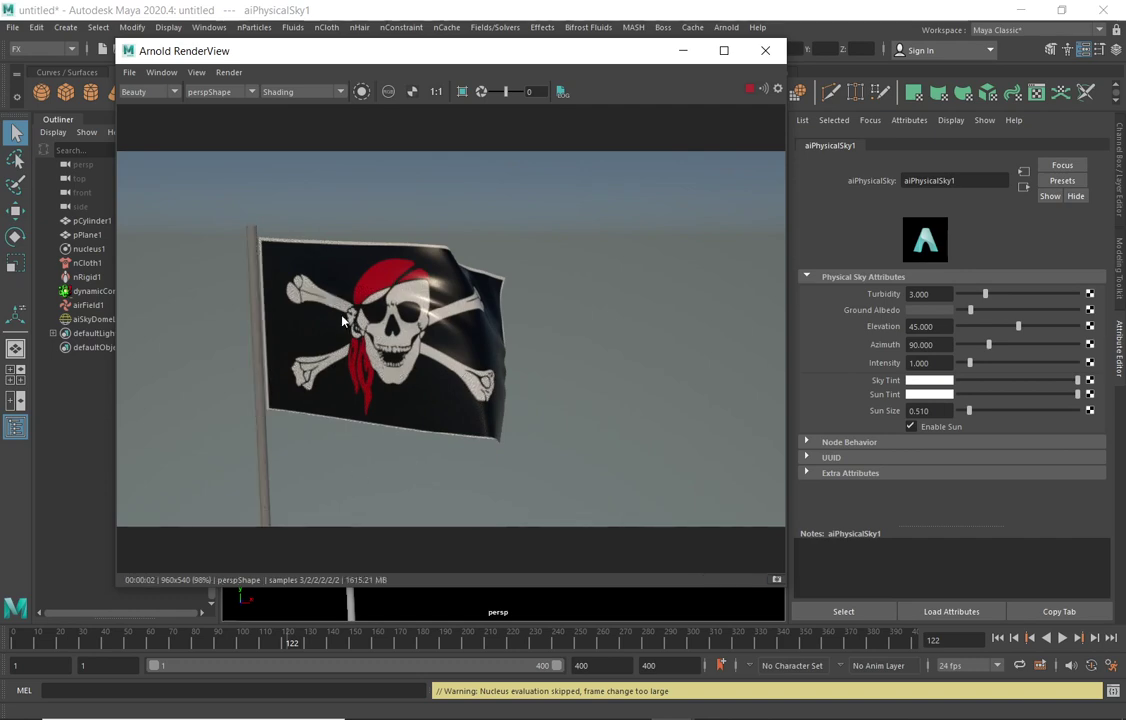
{"action": "left_click_drag", "start_coordinate": [431, 372], "coordinate": [391, 323], "text": "alt"}
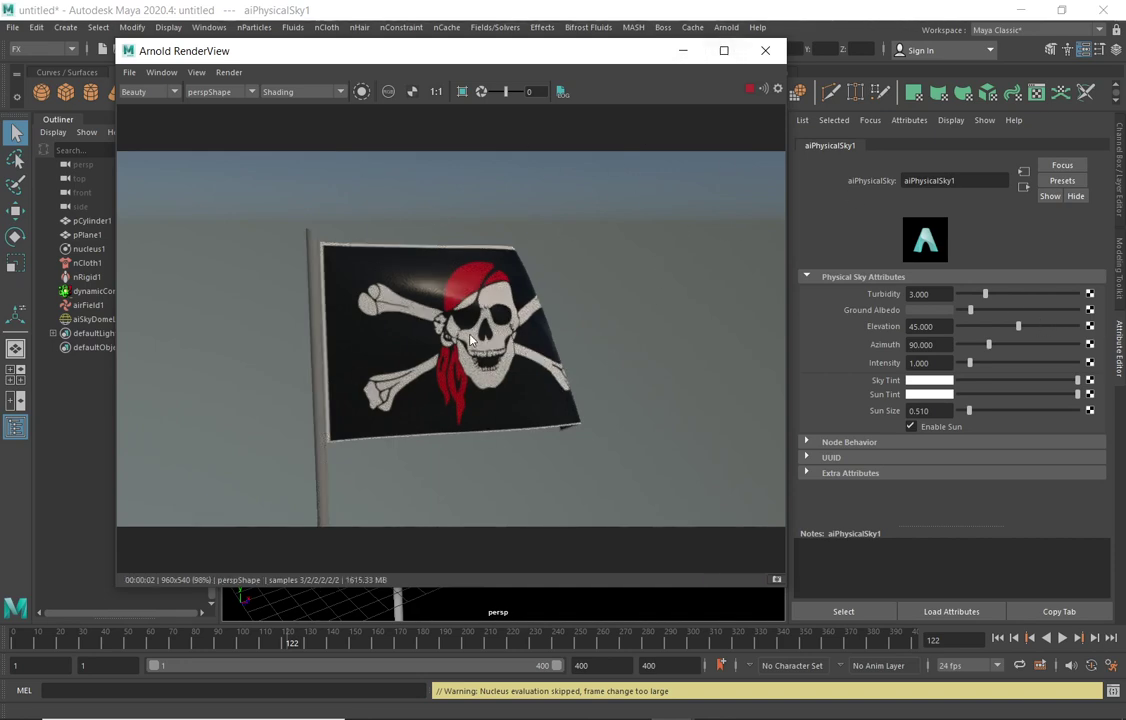
{"action": "left_click_drag", "start_coordinate": [413, 293], "coordinate": [671, 317], "text": "alt"}
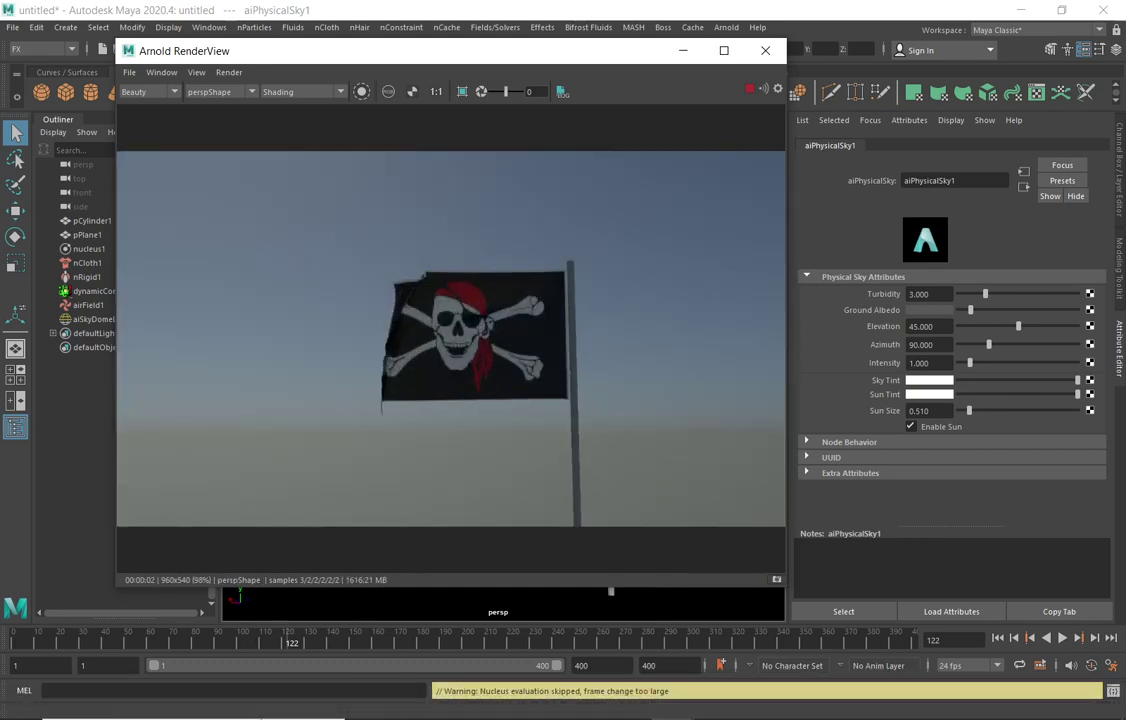
{"action": "left_click", "coordinate": [270, 702]}
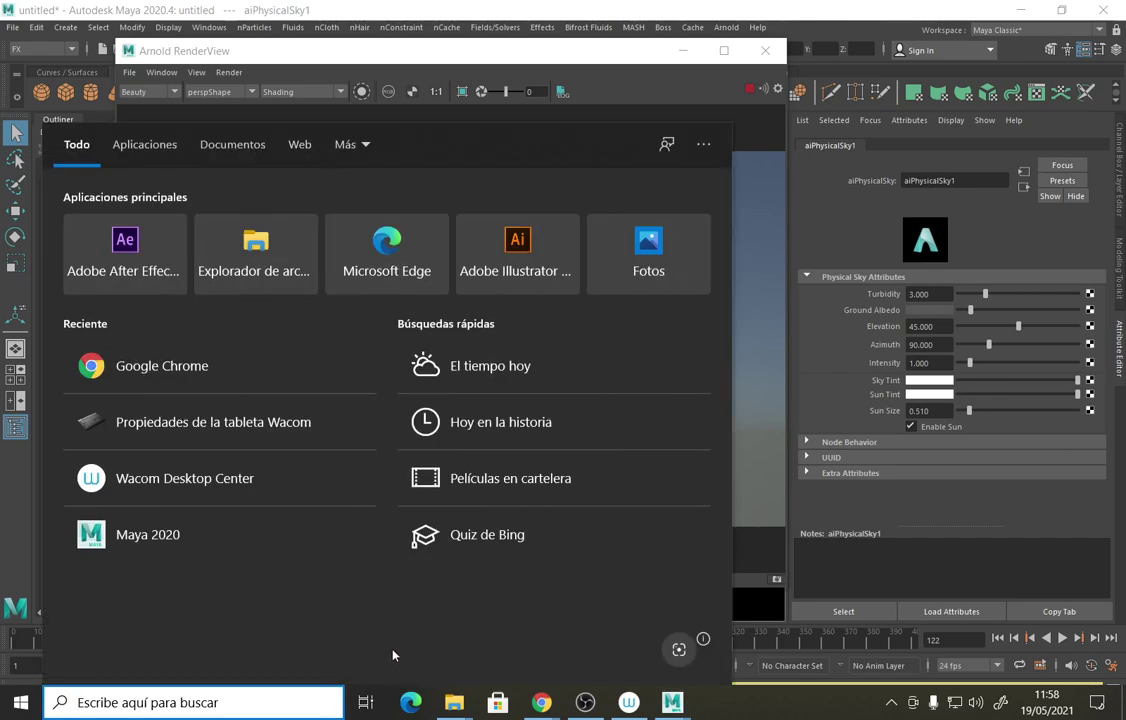
{"action": "left_click", "coordinate": [595, 46]}
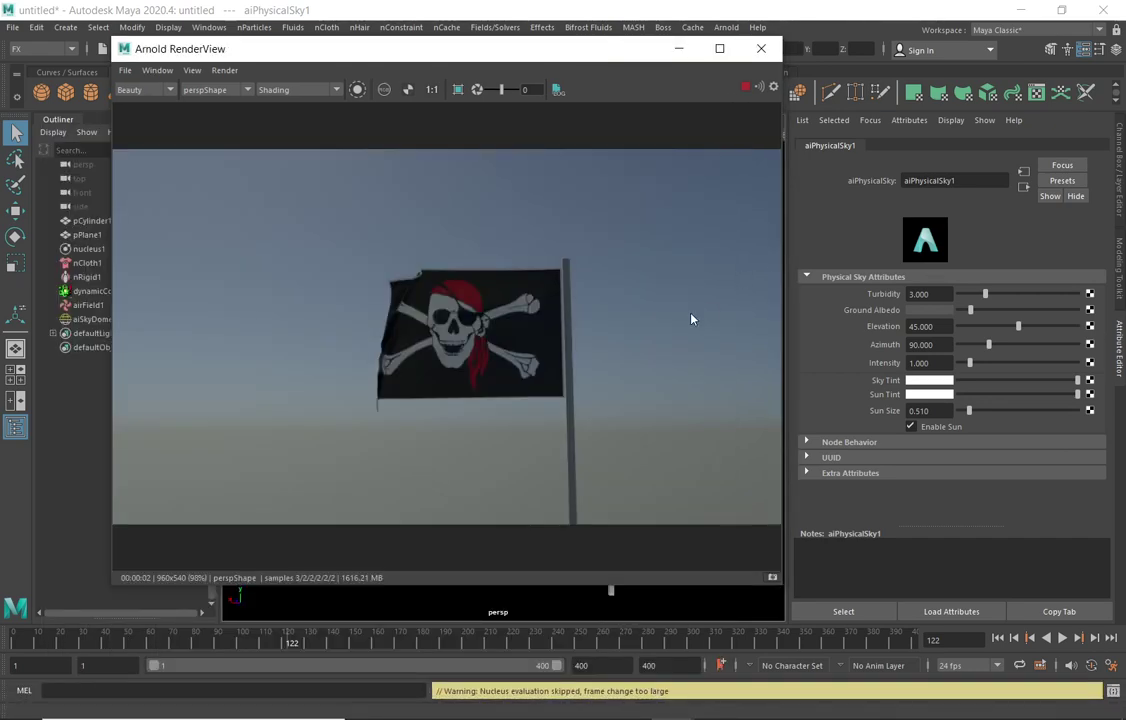
{"action": "left_click_drag", "start_coordinate": [550, 265], "coordinate": [352, 327], "text": "alt"}
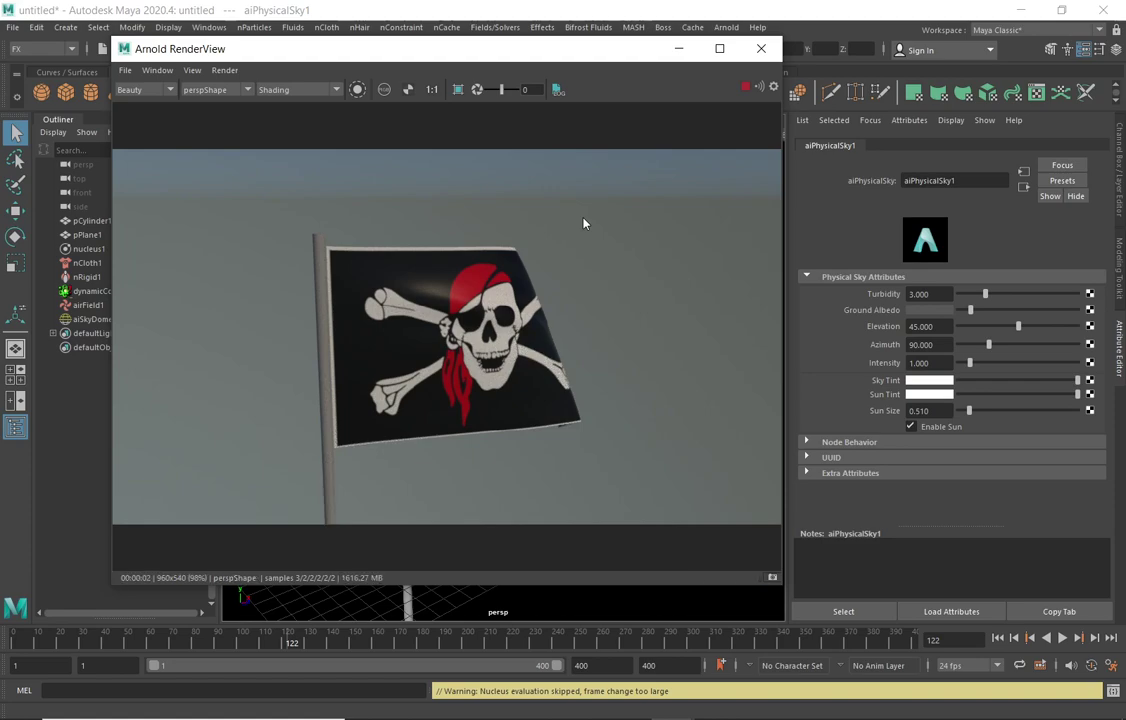
{"action": "mouse_move", "coordinate": [400, 712]}
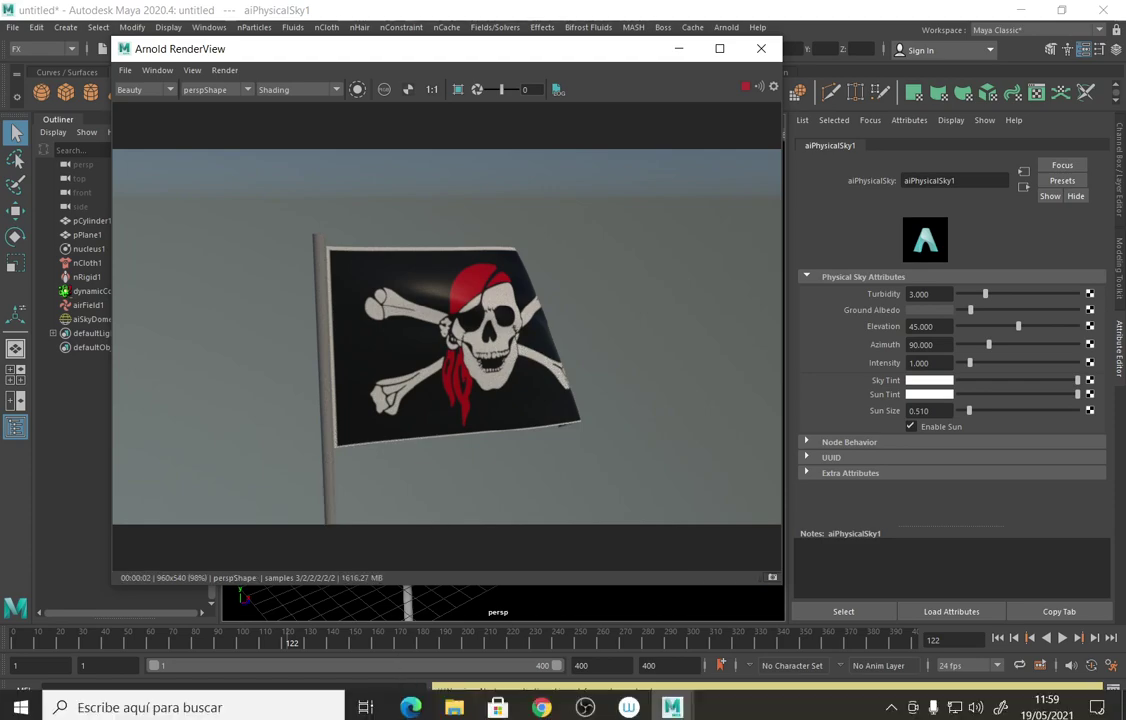
{"action": "left_click", "coordinate": [585, 703]}
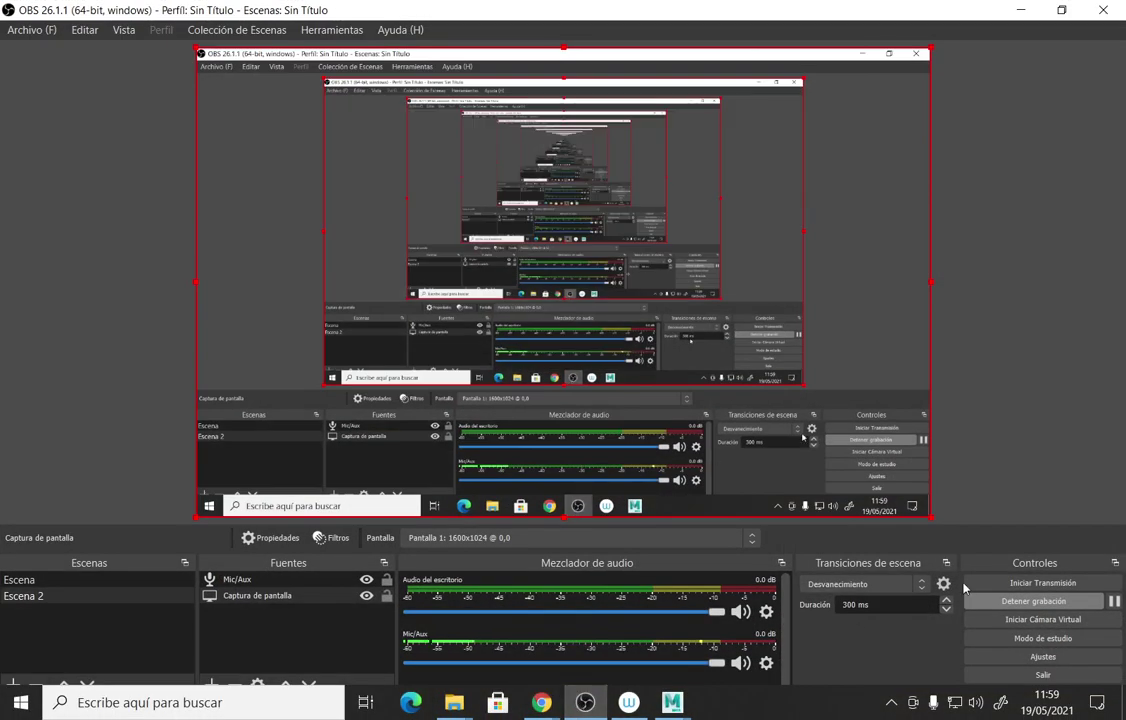